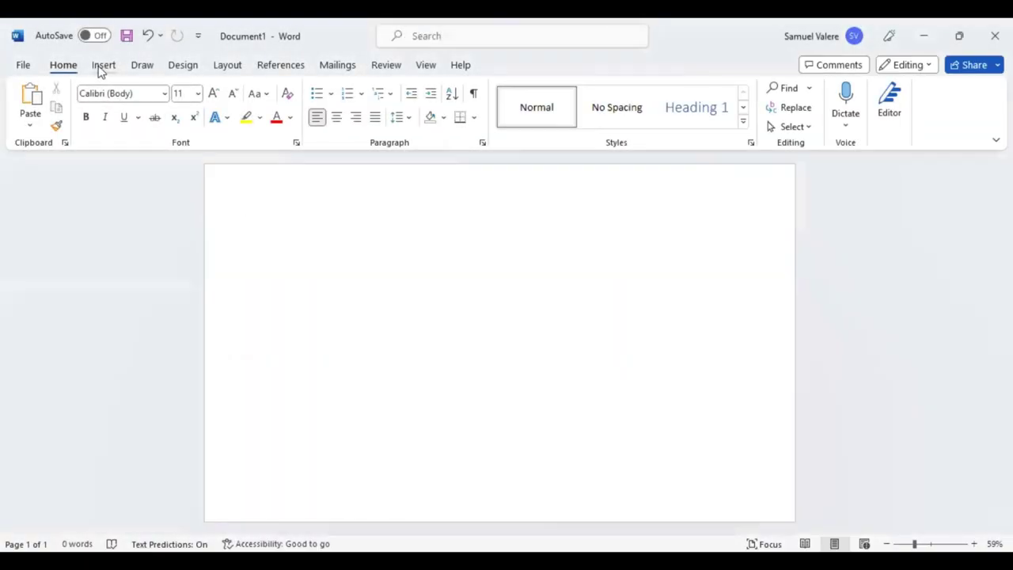
- Draw a rectangle that covers the whole page
left_click(102, 67)
left_click(217, 89)
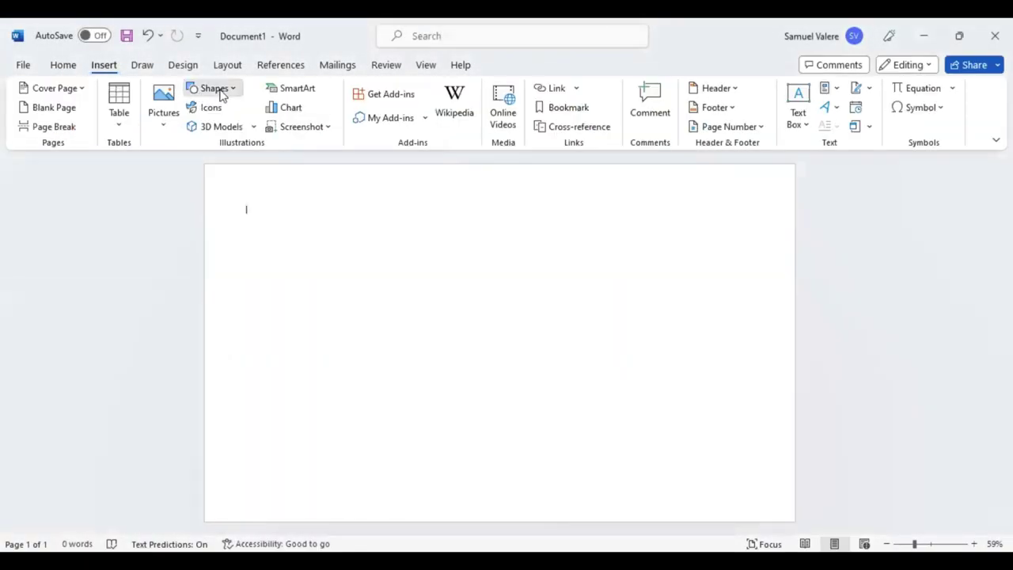
left_click(207, 182)
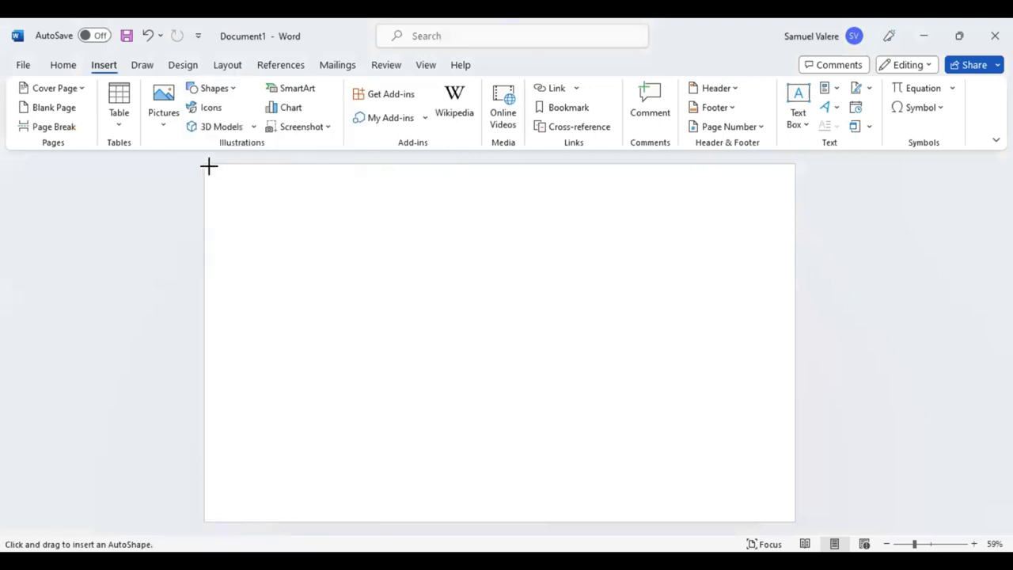
left_click_drag(502, 325, 793, 520)
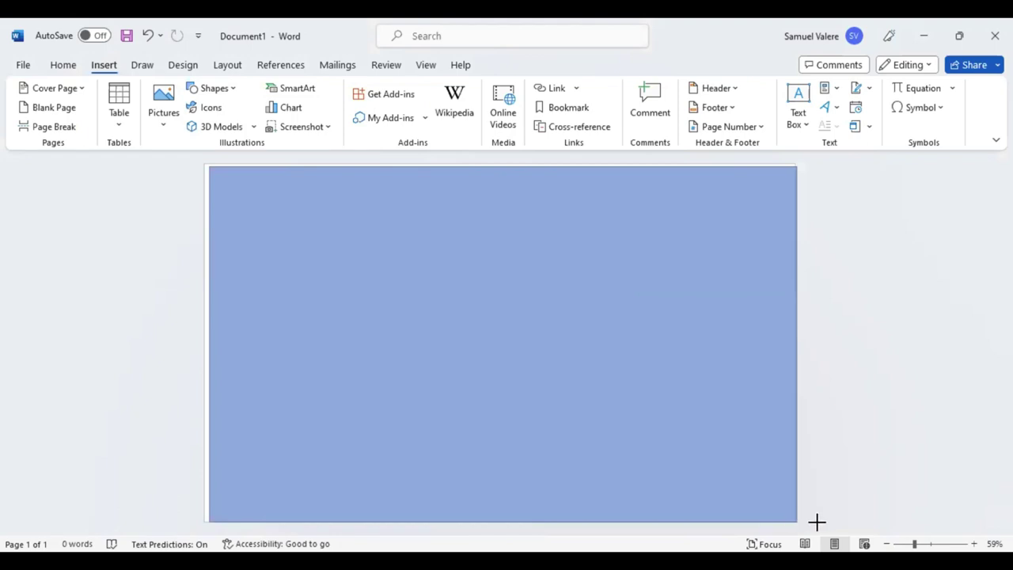
left_click_drag(793, 520, 828, 539)
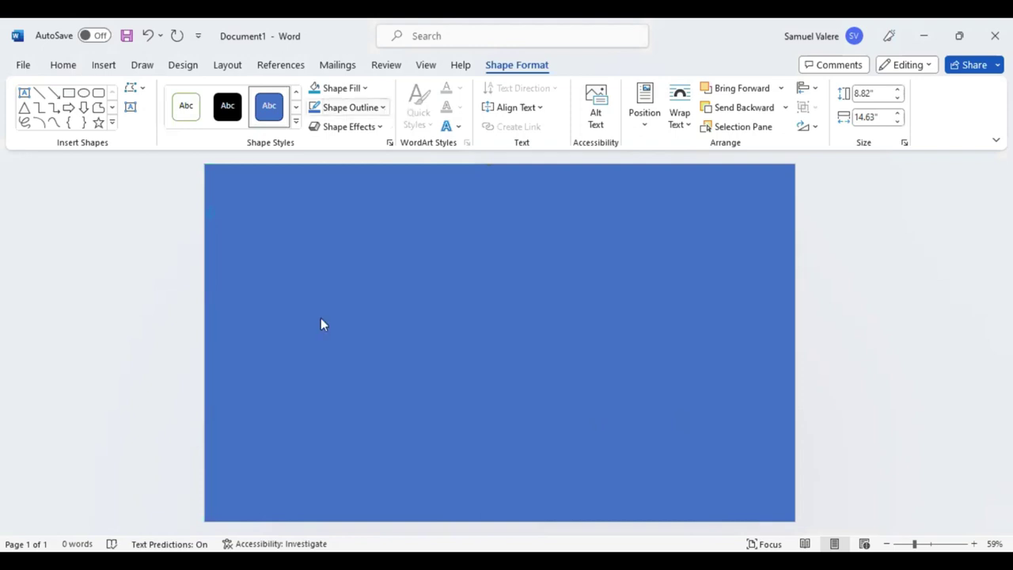
- Give the background rectangle a light grey outline and a Gray, Accent 3, Lighter 80% fill
left_click(383, 107)
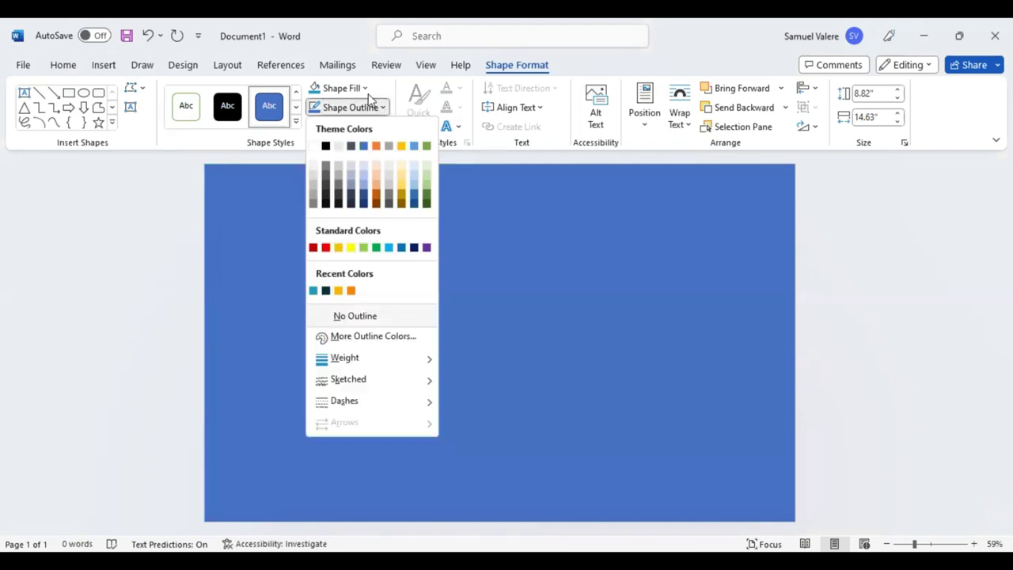
left_click(341, 87)
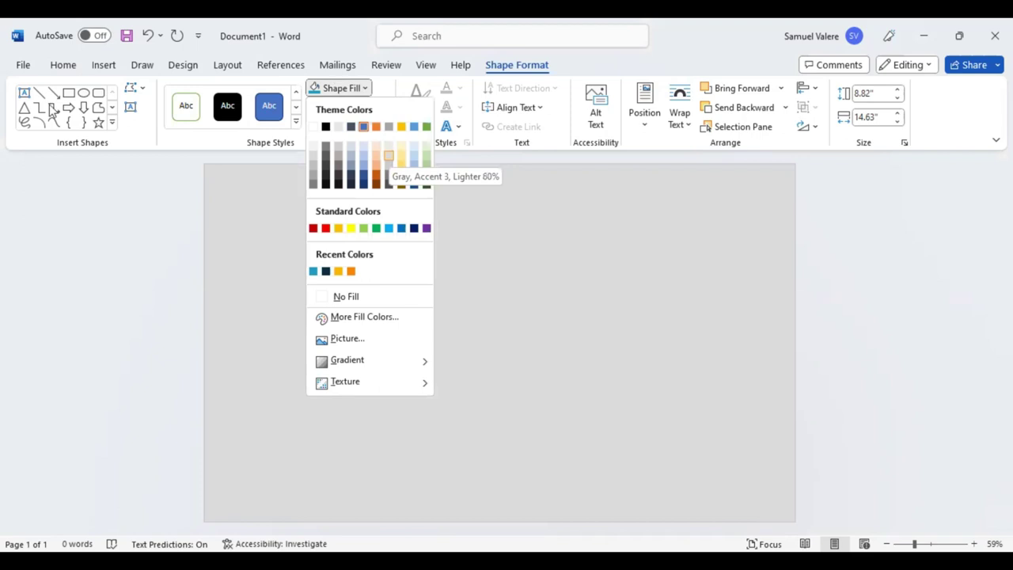
left_click(113, 127)
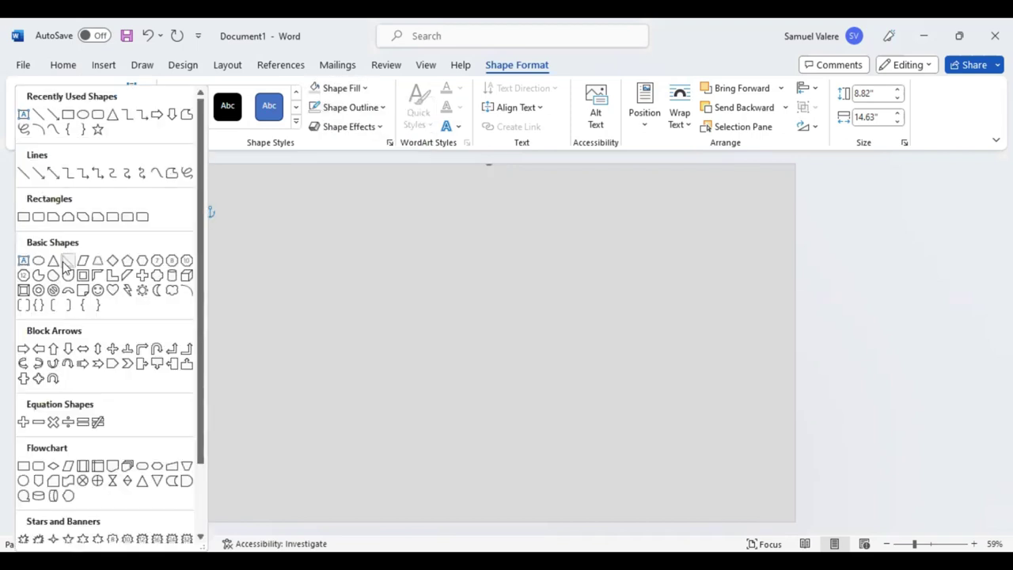
- Draw a right triangle, flip it vertically, and fit it into the page's top-left corner
left_click(65, 268)
left_click_drag(241, 222, 447, 312)
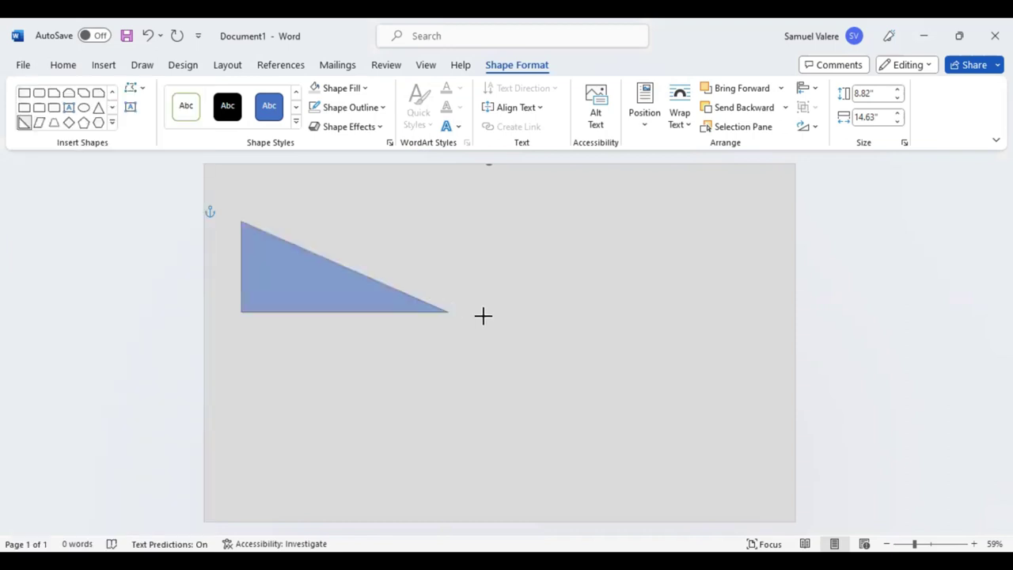
left_click_drag(524, 323, 540, 325)
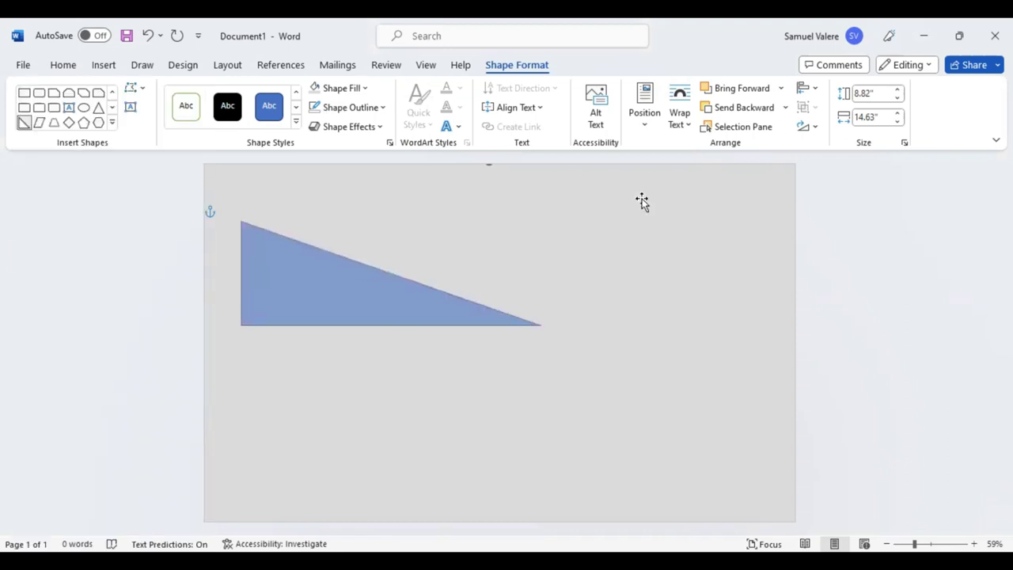
left_click(813, 128)
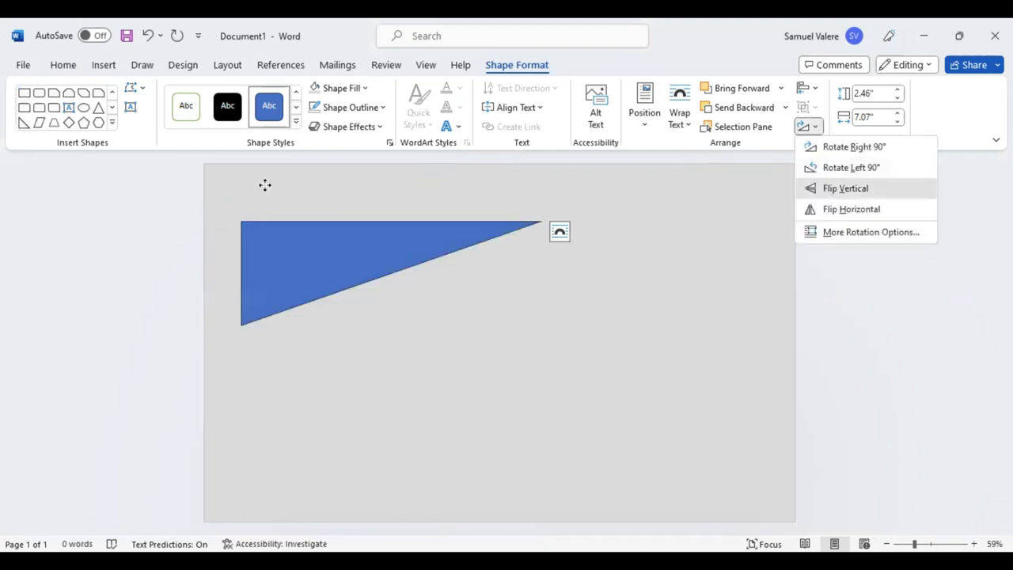
left_click_drag(264, 185, 264, 184)
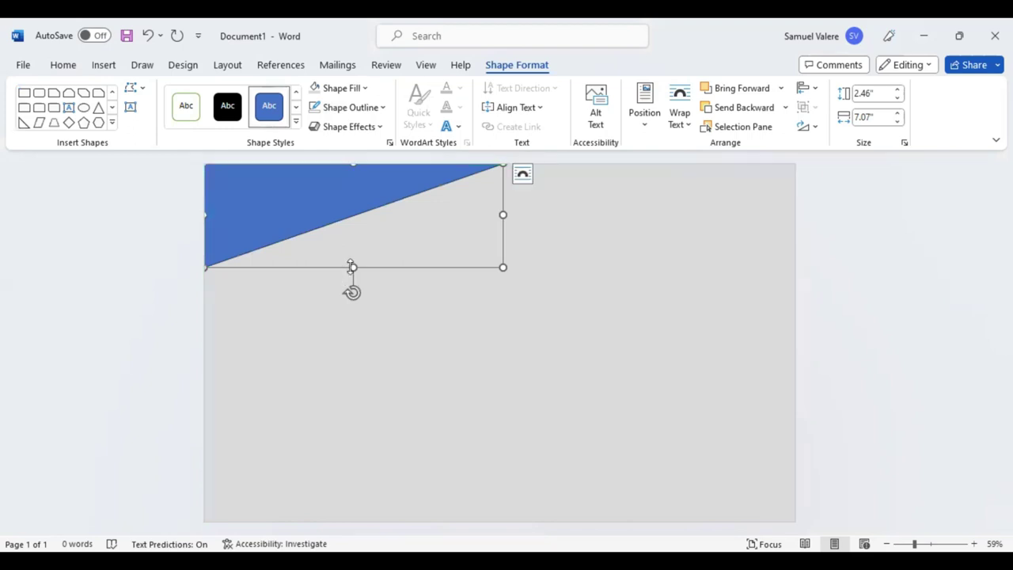
mouse_move(353, 267)
left_mouse_down()
mouse_move(351, 231)
mouse_move(353, 242)
left_mouse_up()
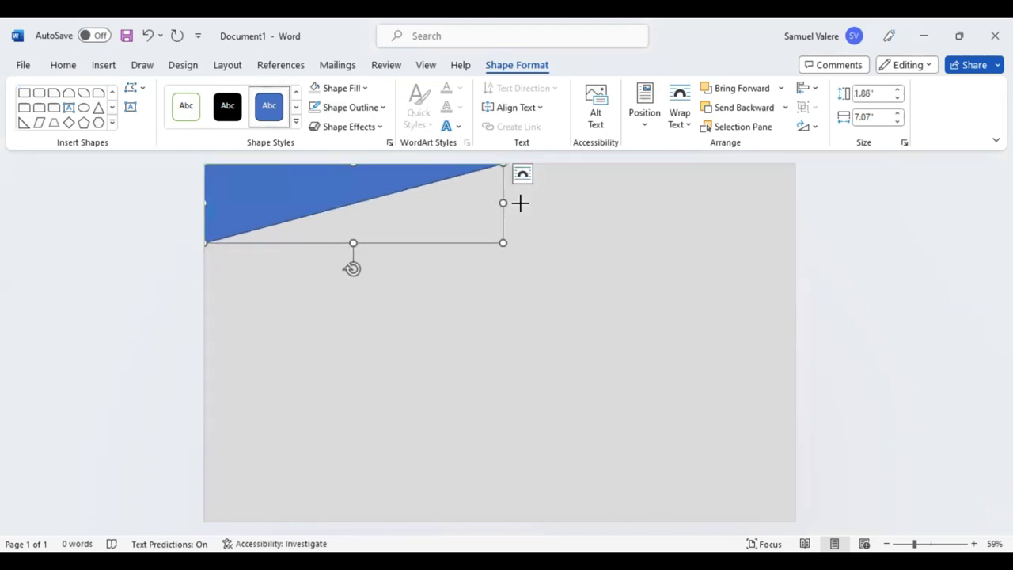
left_click_drag(520, 203, 525, 203)
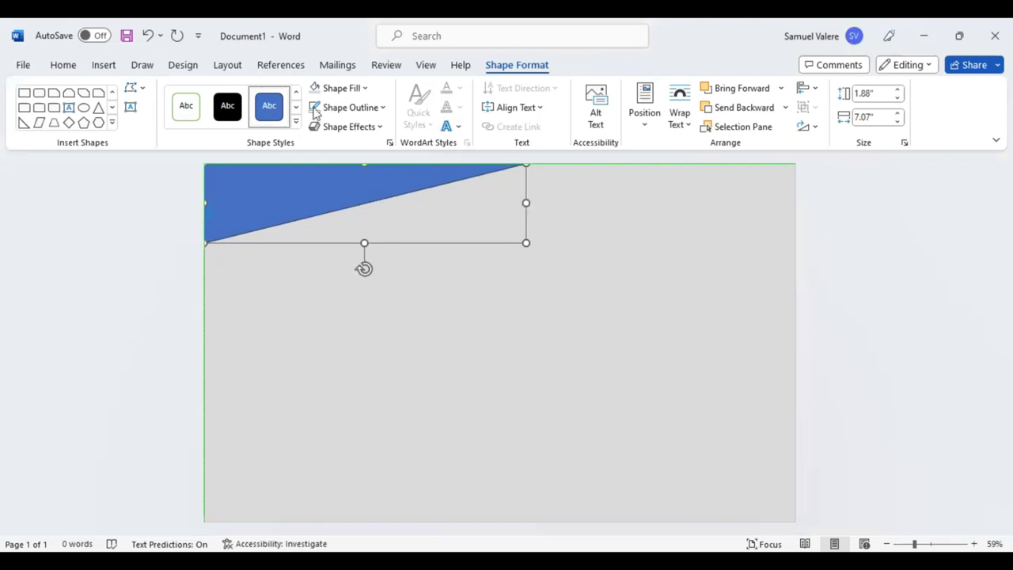
- Fill the triangle with navy
left_click(369, 89)
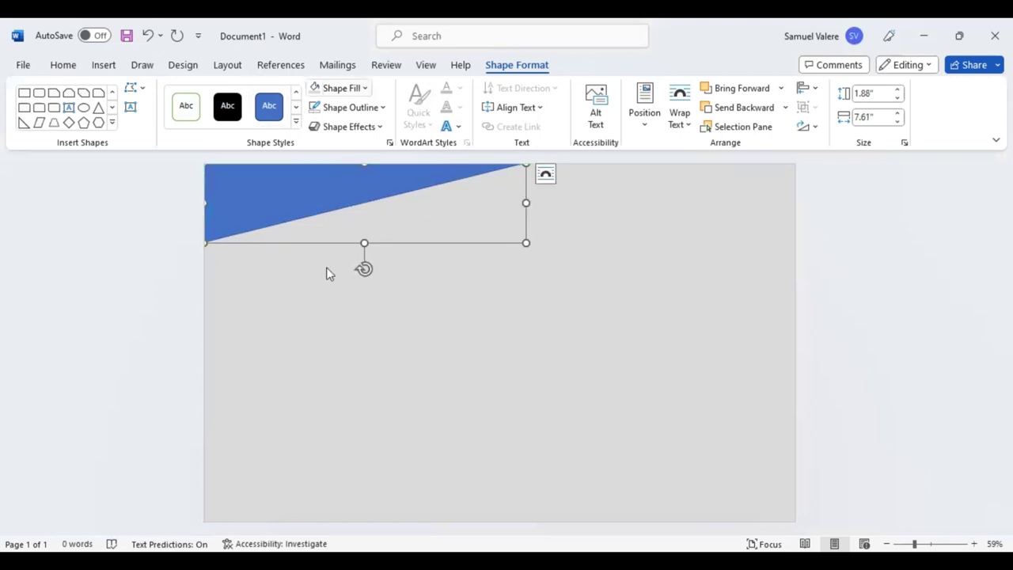
left_click(325, 271)
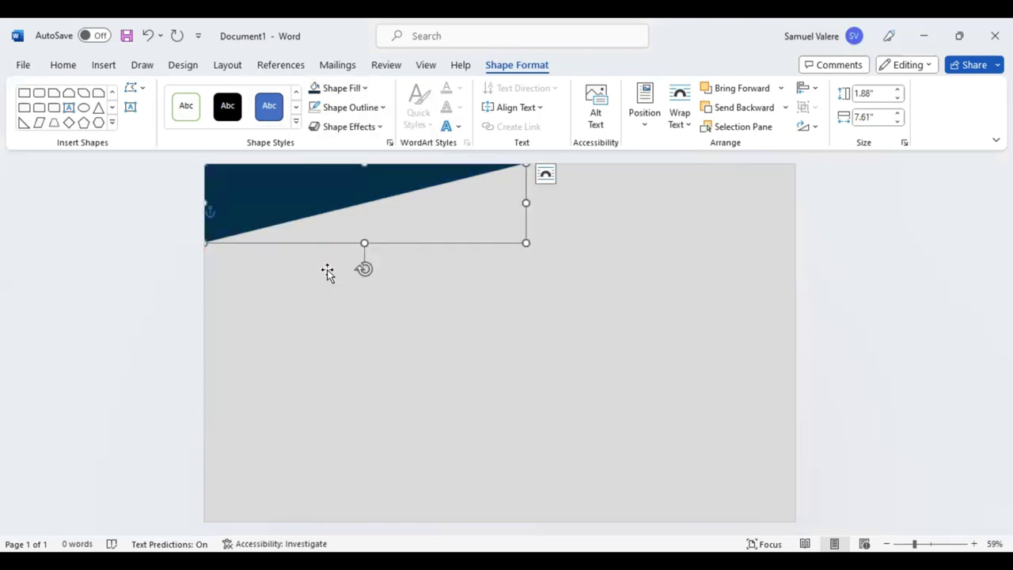
left_click(23, 92)
- Draw a blue band across the page top, send it behind the triangle, and shorten it
mouse_move(221, 247)
left_mouse_down()
mouse_move(480, 261)
mouse_move(792, 343)
left_mouse_up()
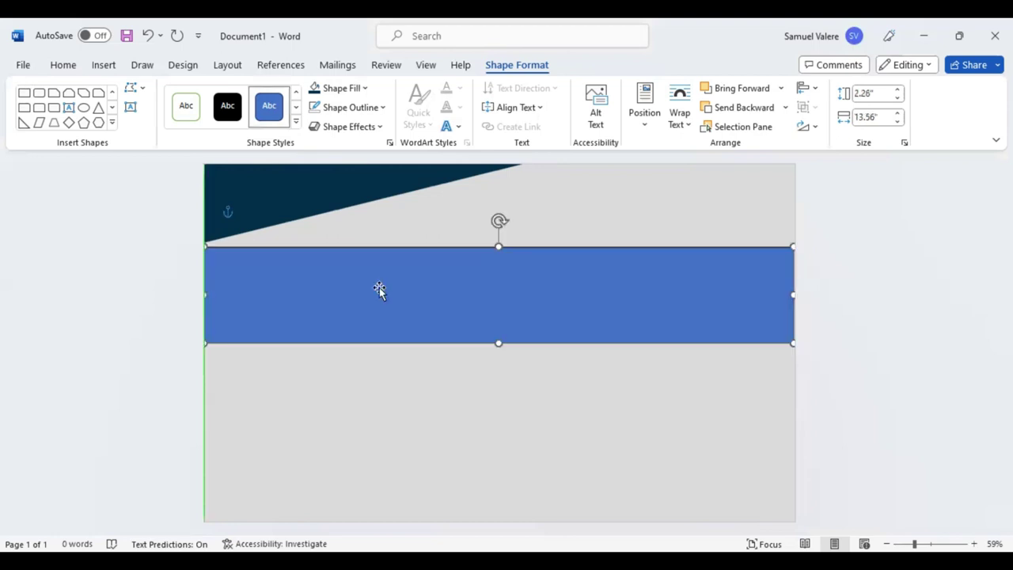
mouse_move(378, 287)
left_mouse_down()
mouse_move(367, 192)
mouse_move(396, 200)
left_mouse_up()
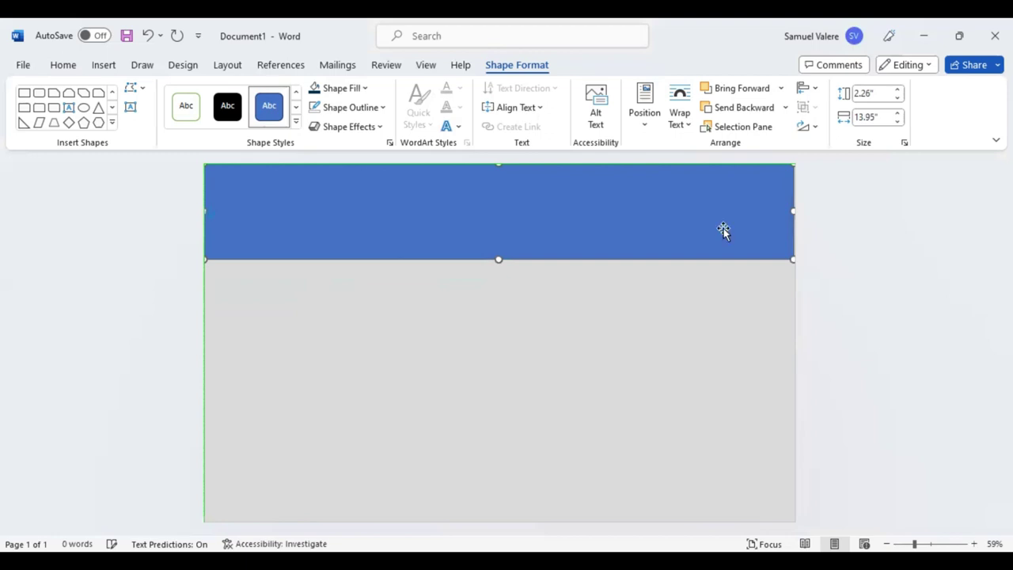
left_click_drag(544, 259, 497, 274)
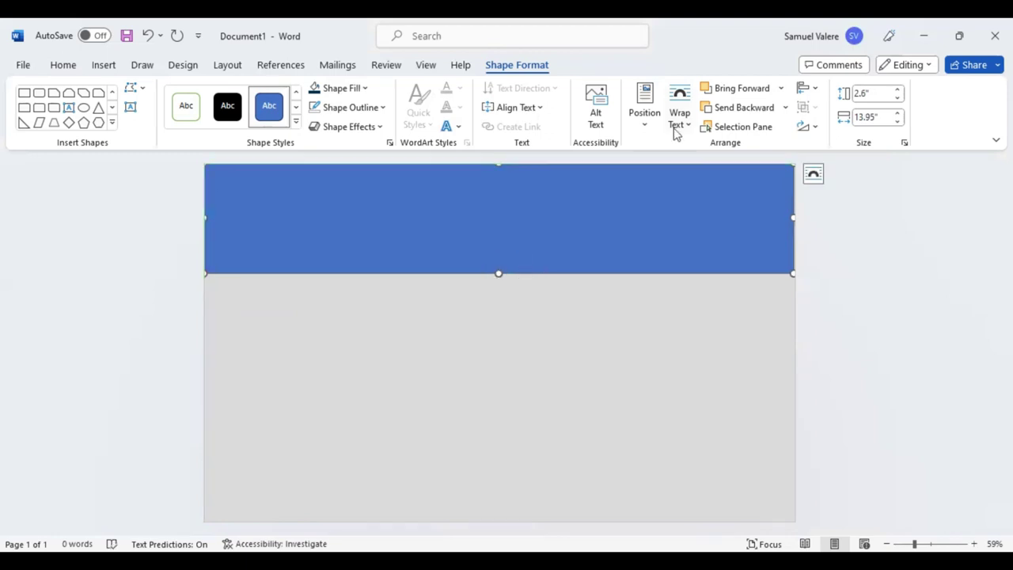
left_click(732, 108)
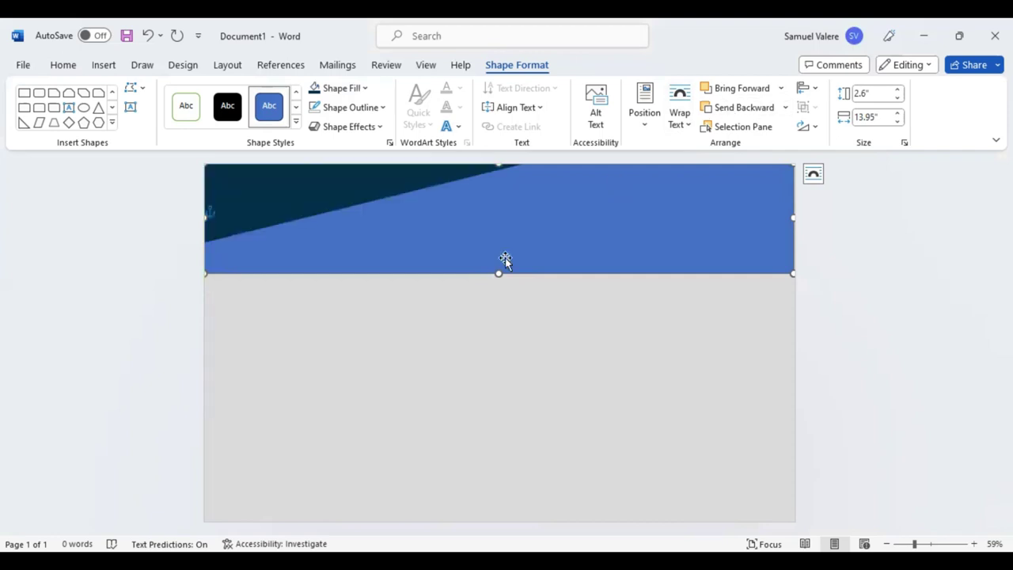
left_click_drag(498, 273, 498, 259)
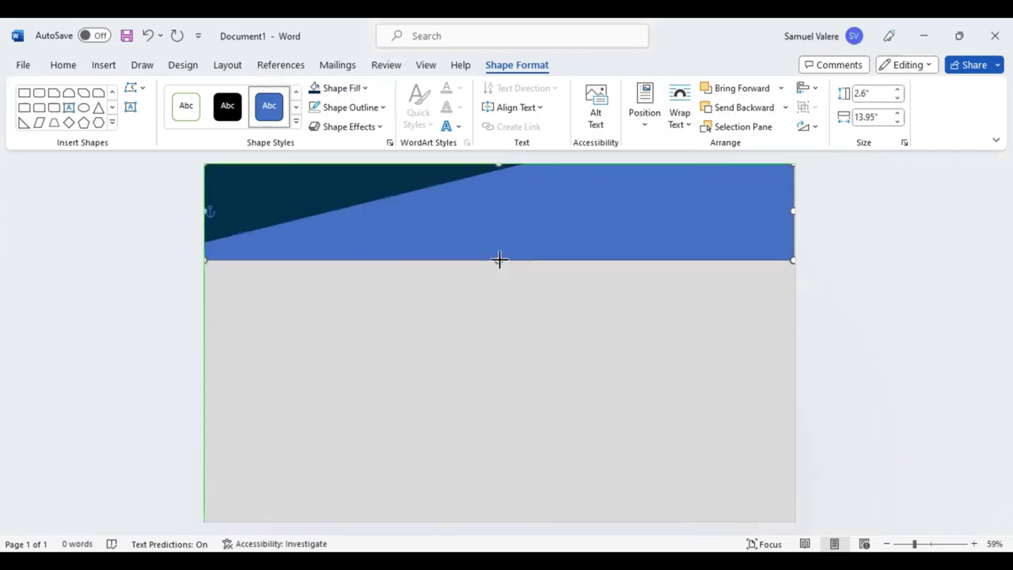
- Edit the blue band's points, curving its bottom-left and bottom-right vertices
right_click(540, 303)
left_click(542, 301)
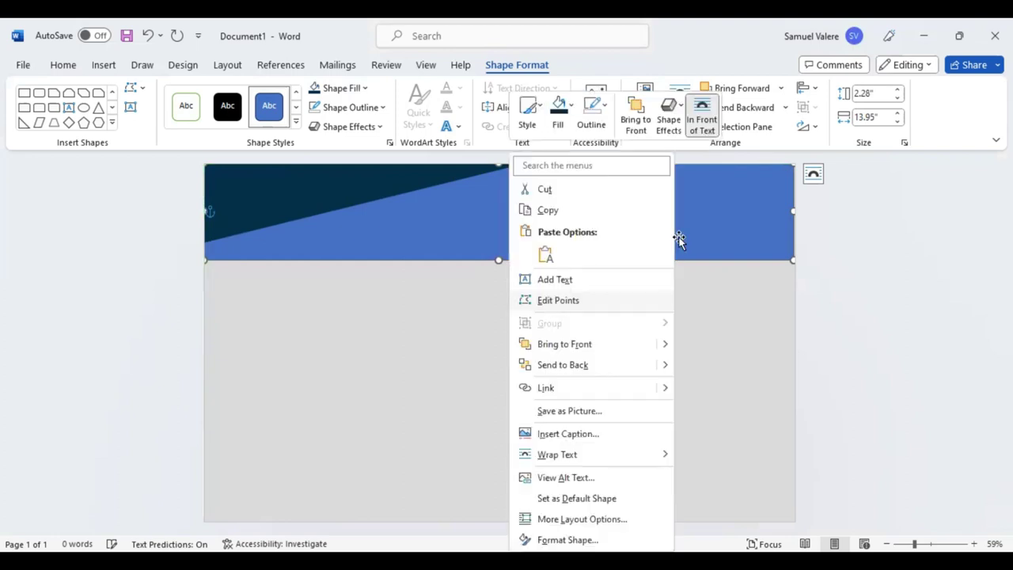
left_click(205, 259)
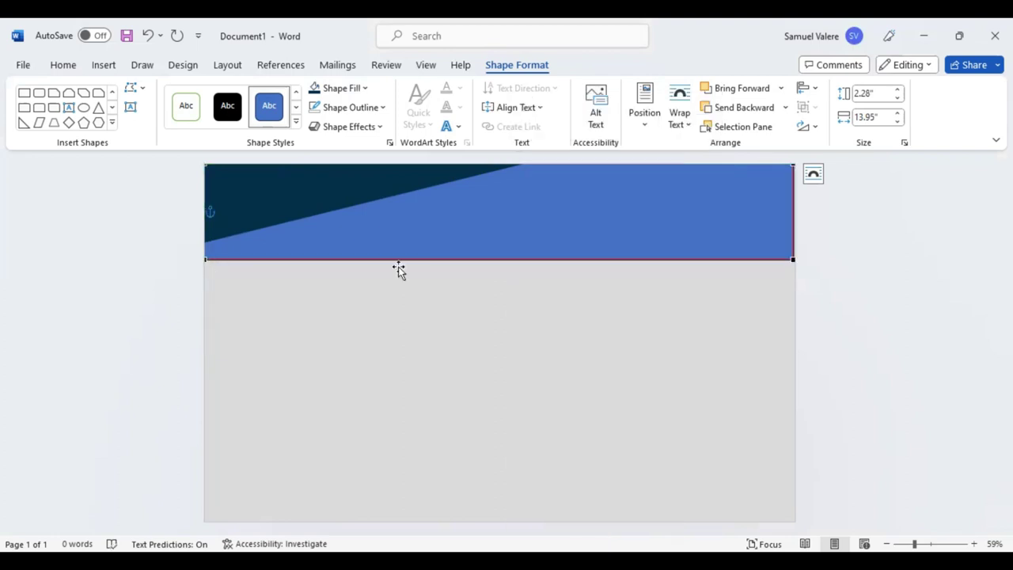
left_click_drag(397, 217, 400, 206)
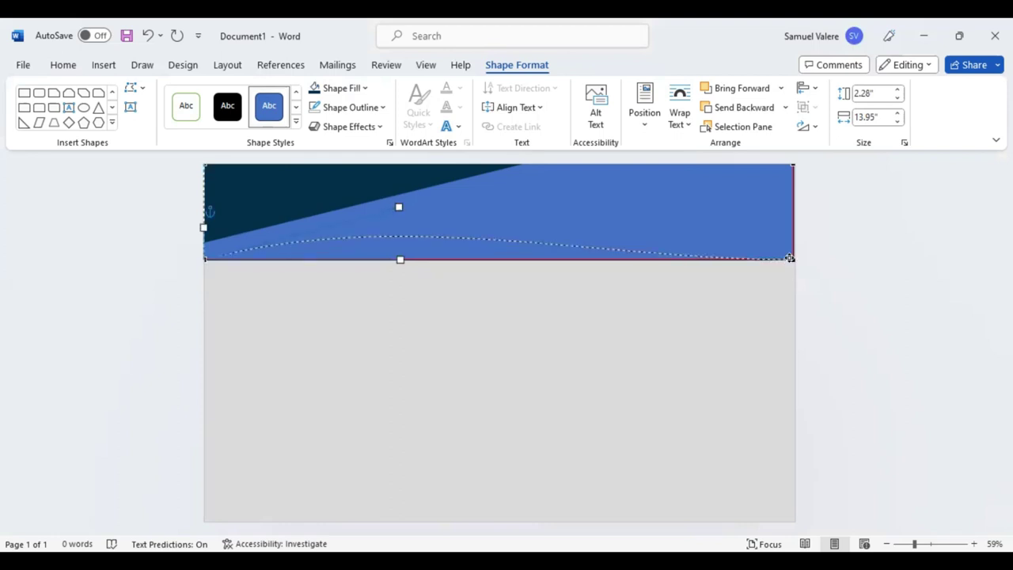
left_click(791, 258)
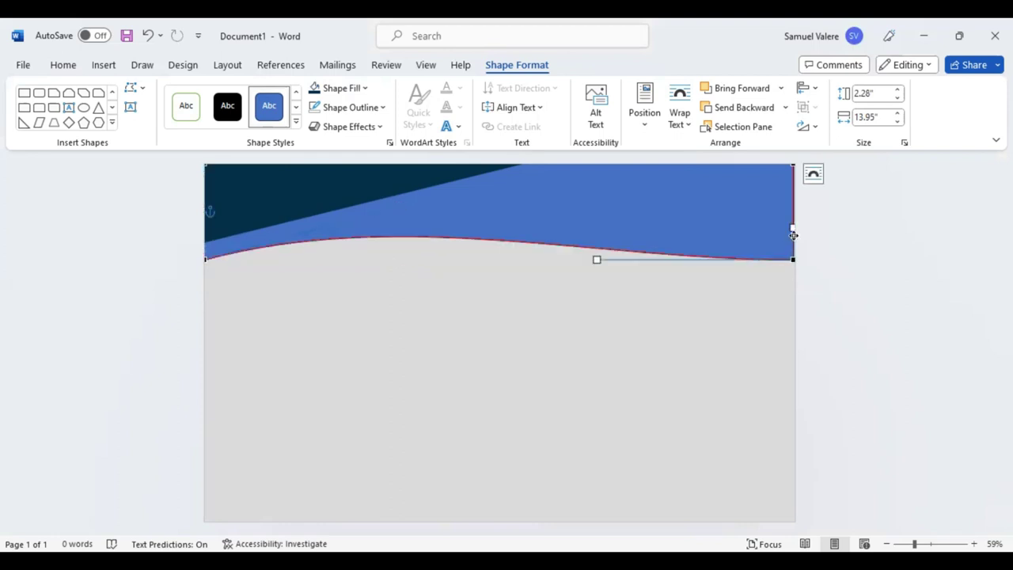
left_click_drag(789, 243, 794, 226)
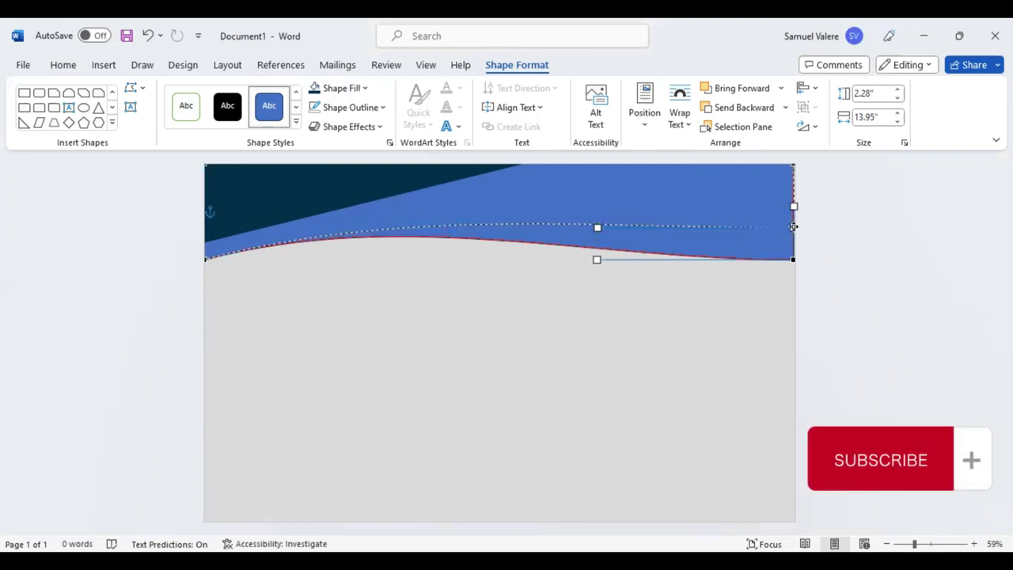
left_click(598, 227)
- Refine the Bezier handles so the bottom edge becomes a smooth wave rising rightward
left_click_drag(598, 227, 584, 154)
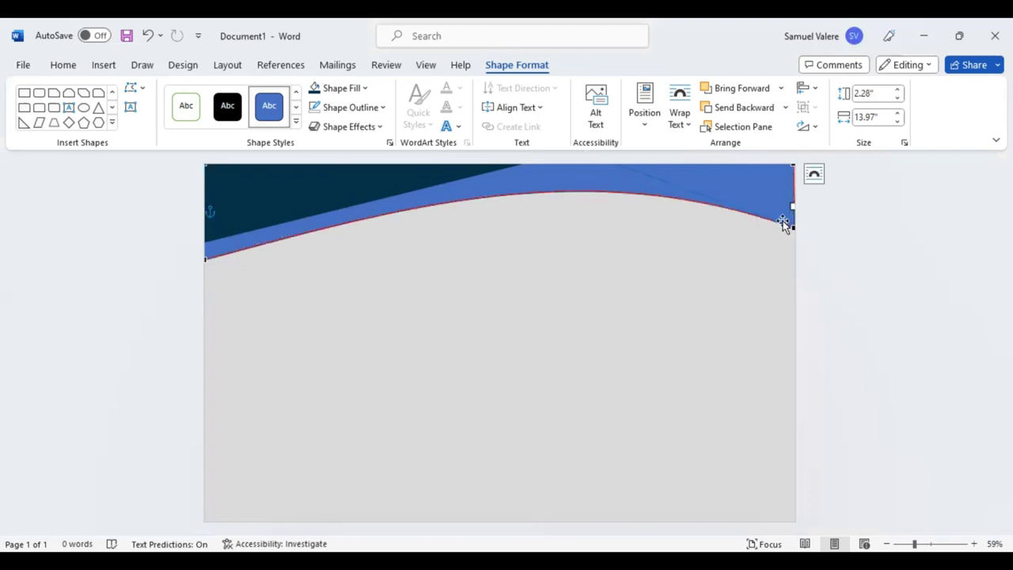
left_click_drag(791, 227, 792, 239)
left_click_drag(580, 208, 582, 209)
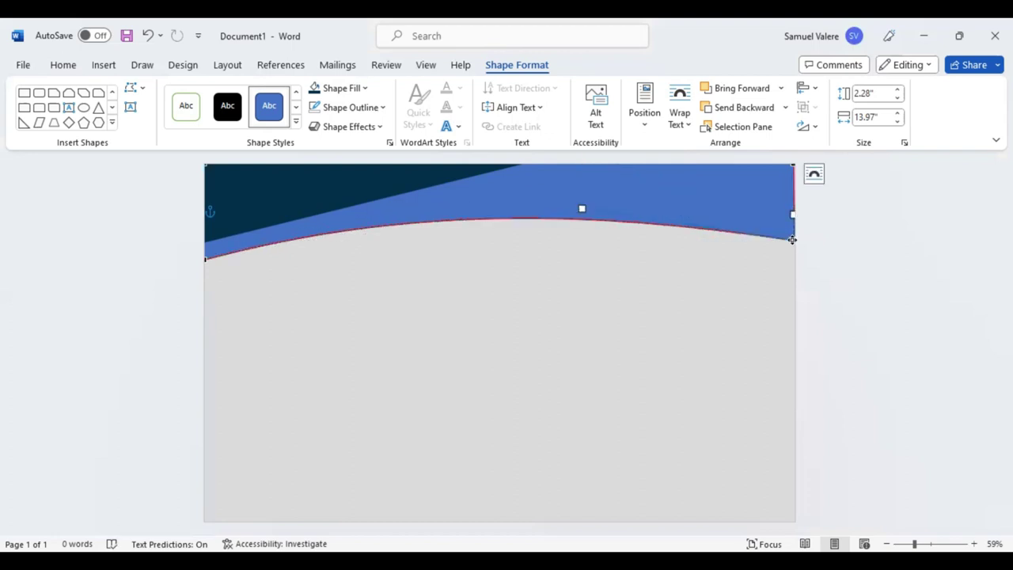
left_click_drag(791, 217, 792, 204)
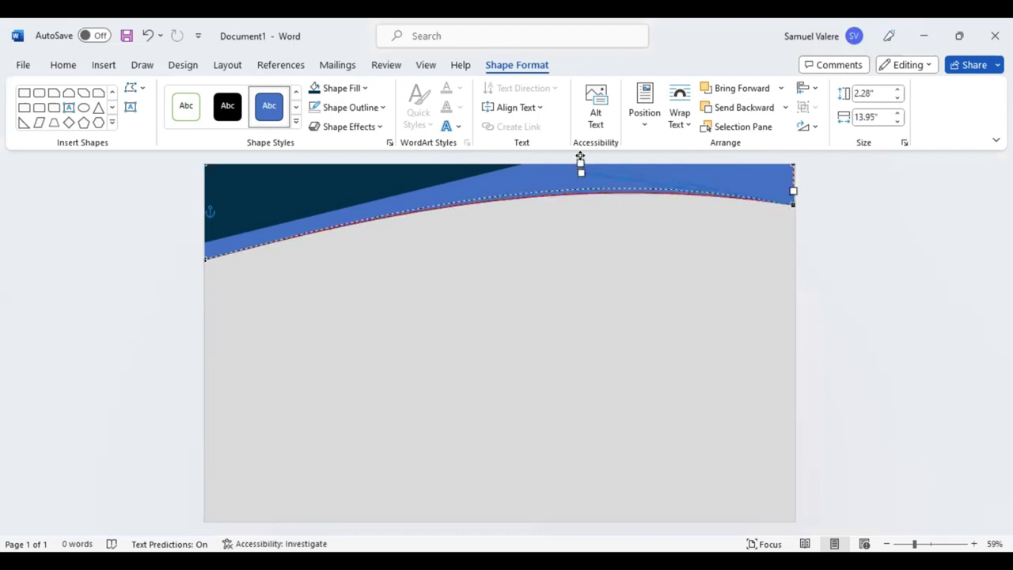
left_click_drag(580, 156, 580, 153)
left_click_drag(792, 202, 793, 194)
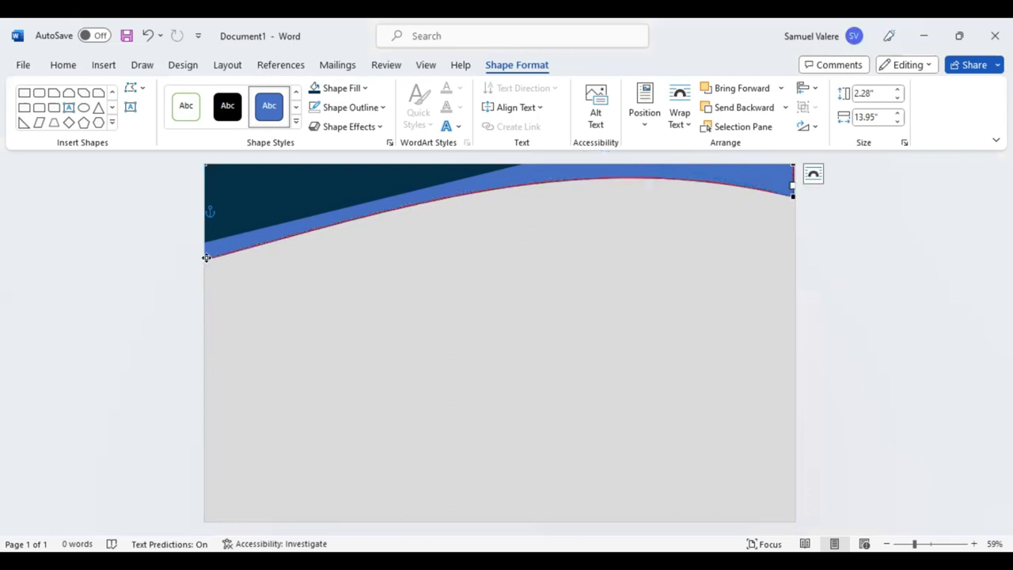
left_click_drag(401, 208, 412, 209)
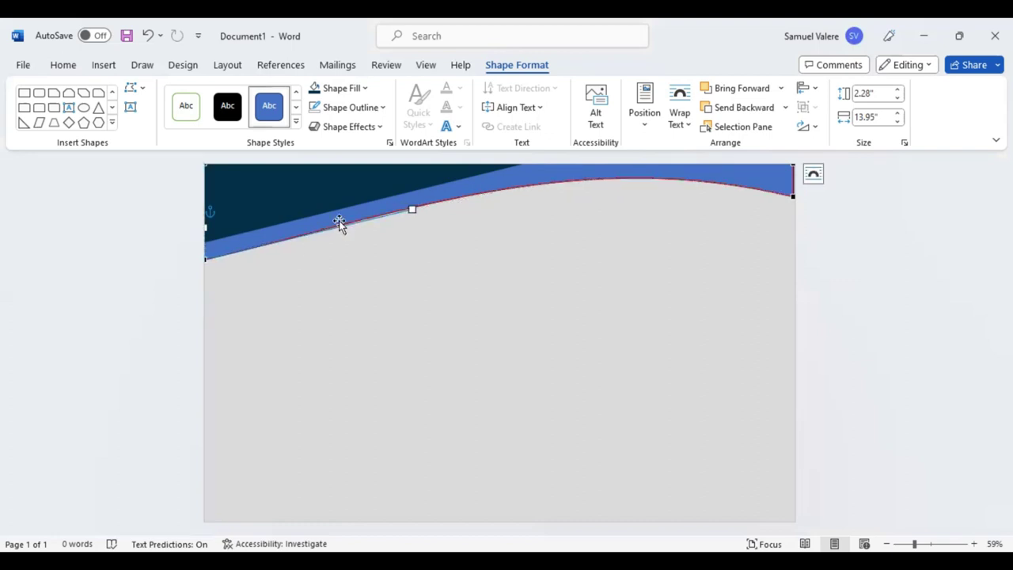
left_click(450, 192)
- Stretch the wave band to 14" wide and recolour it turquoise
left_click(554, 184)
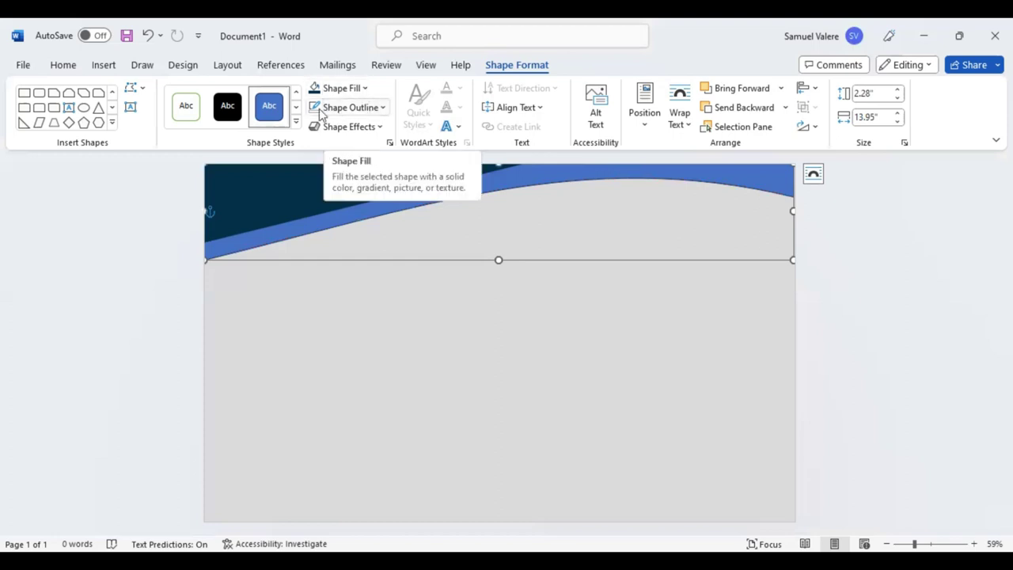
key("ctrl+z")
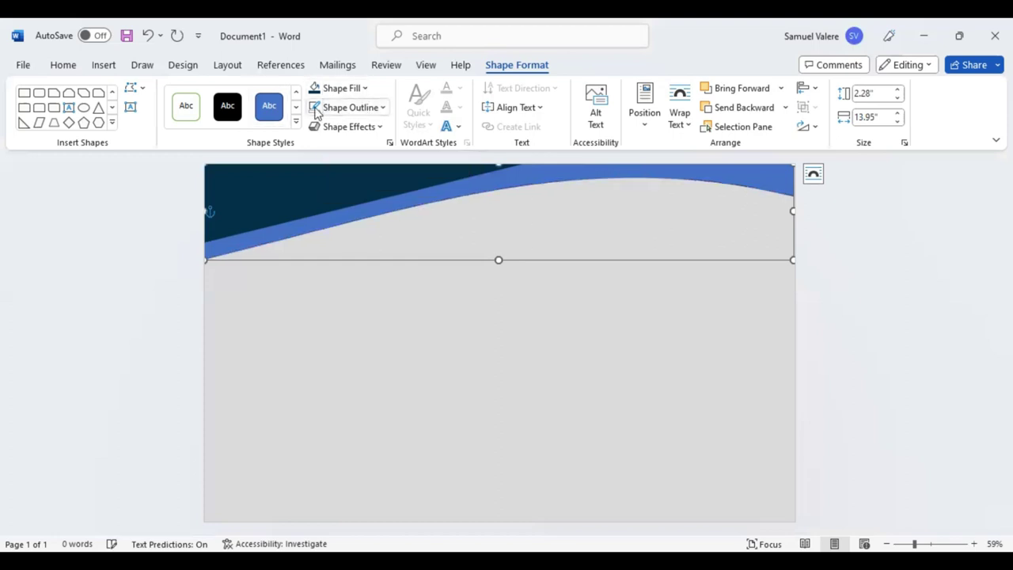
left_click_drag(792, 212, 795, 211)
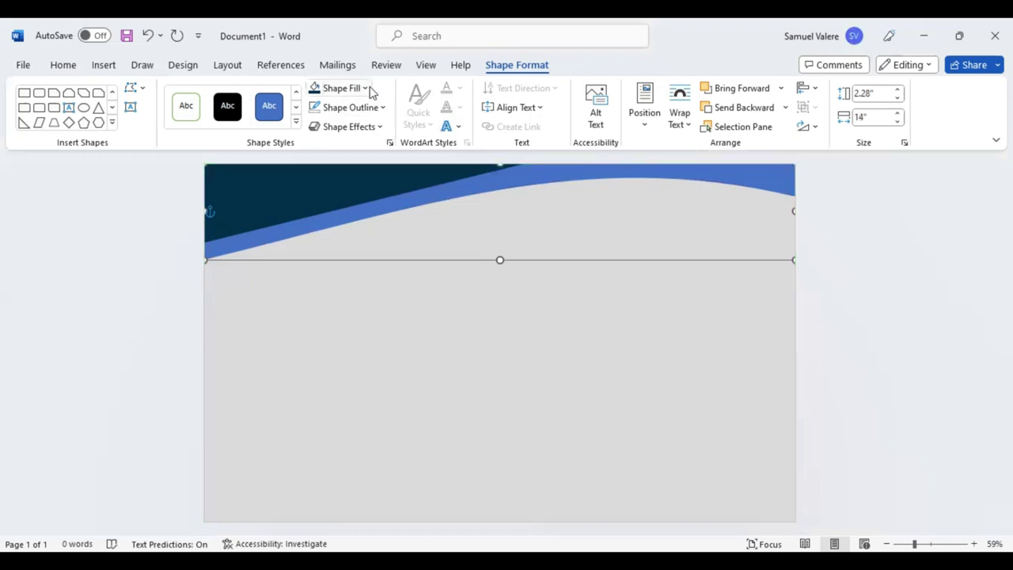
left_click(269, 240)
- Smooth the turquoise wave's curve to 2.35" by 14.02" using Edit Points, then select the navy shape
right_click(268, 282)
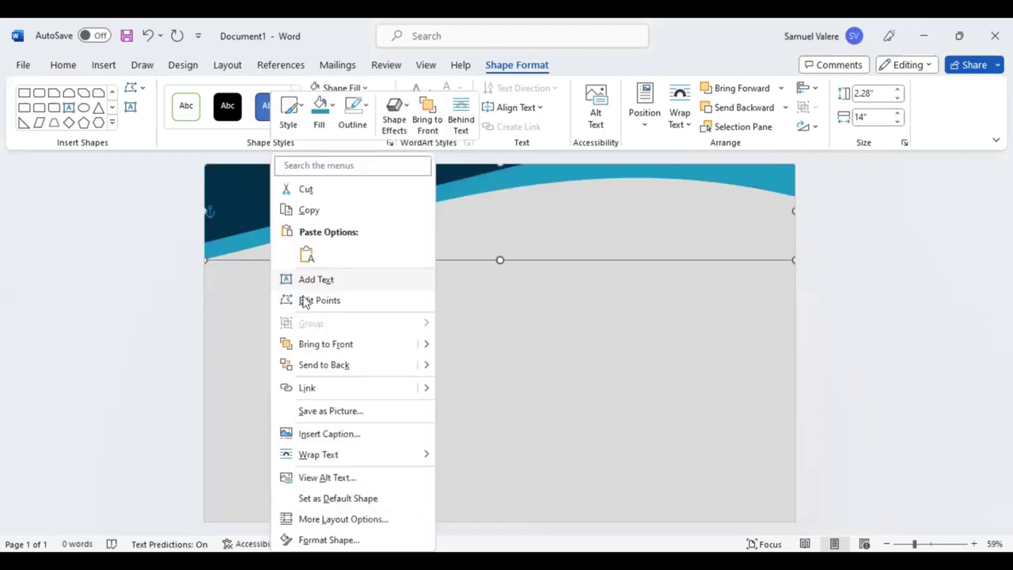
key("e")
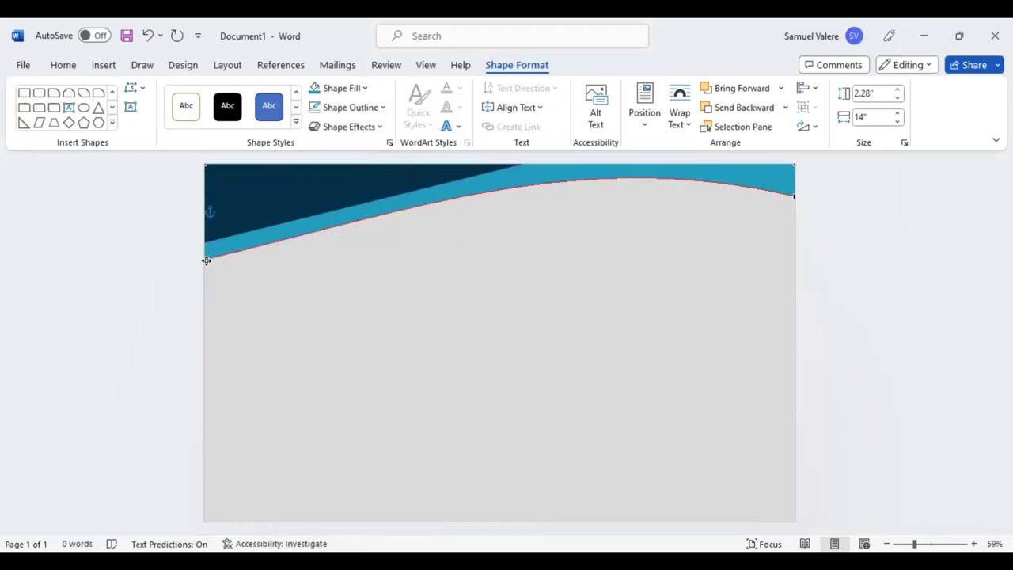
left_click(204, 262)
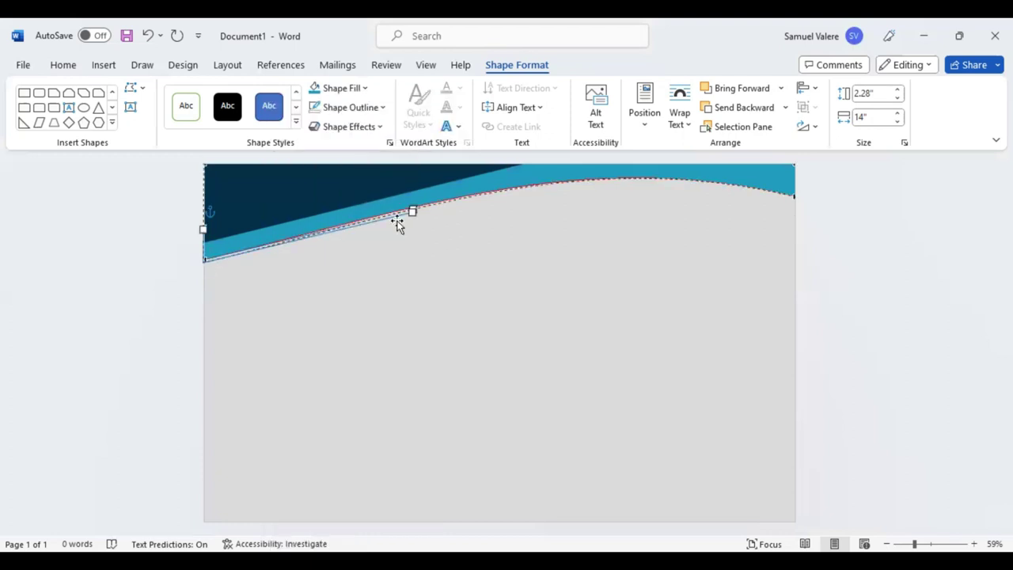
left_click_drag(412, 211, 410, 211)
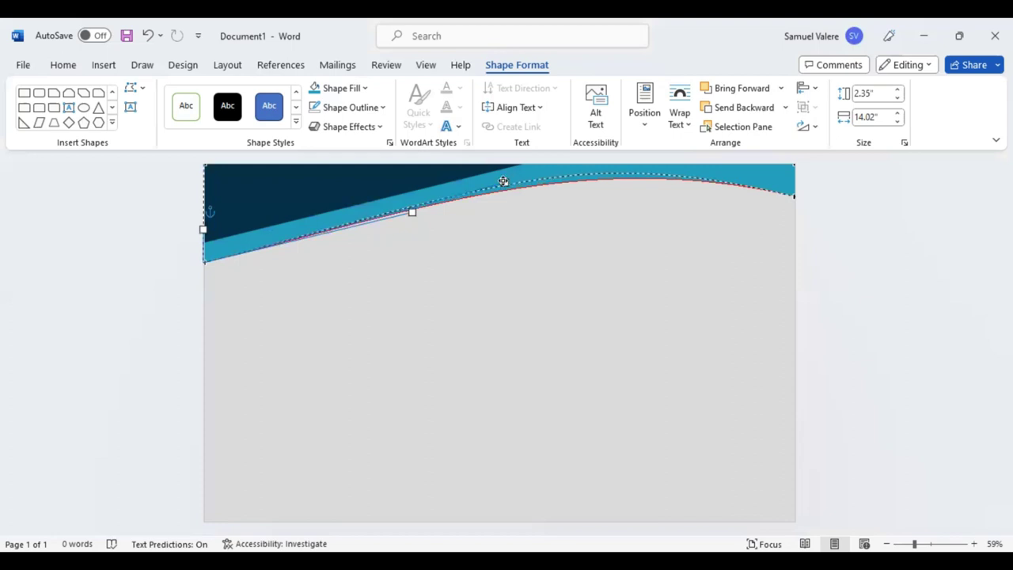
left_click(503, 180)
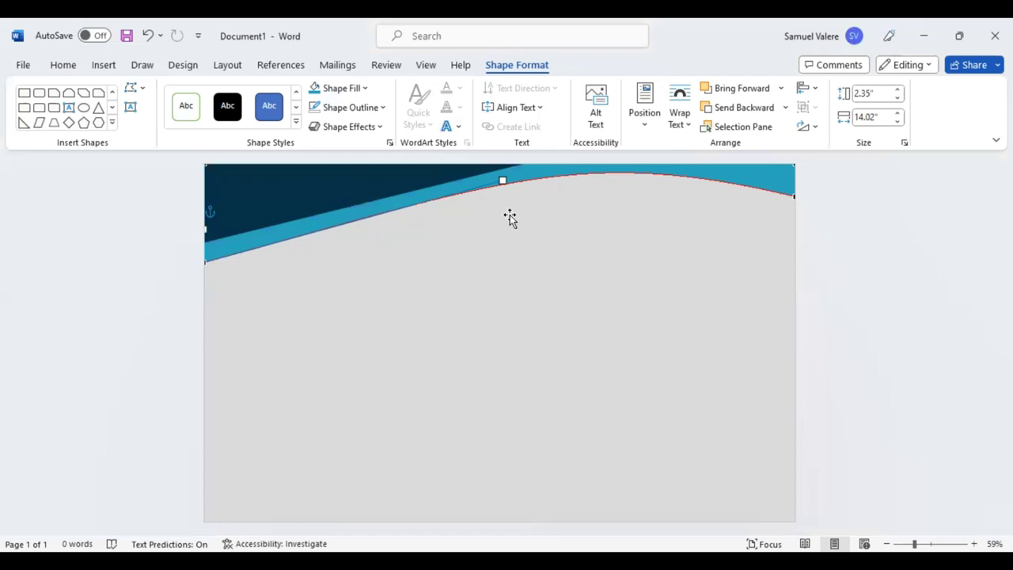
left_click(401, 181)
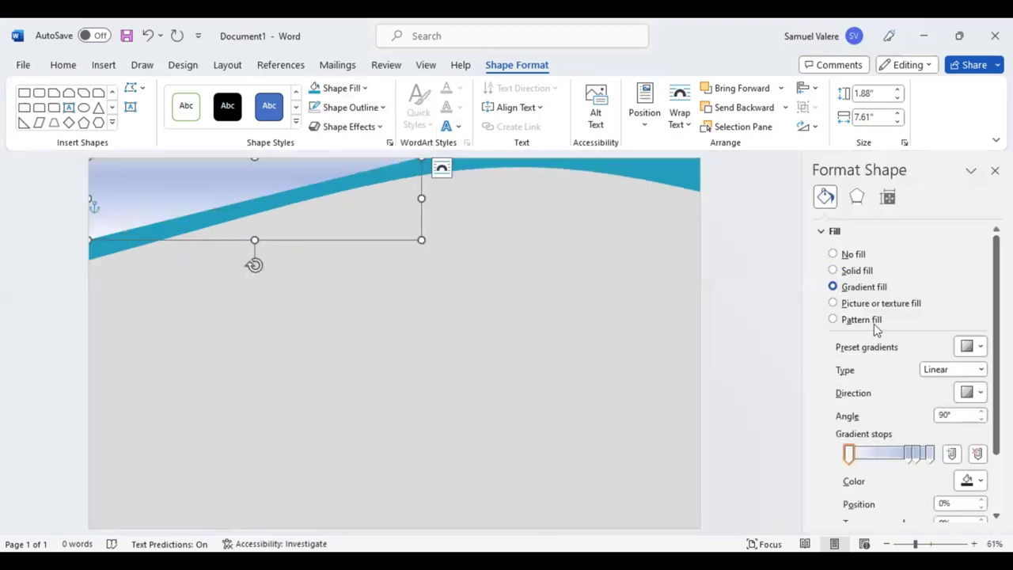
- Remove the navy shape's extra gradient stops and set the gradient direction to 180°
left_click(916, 452)
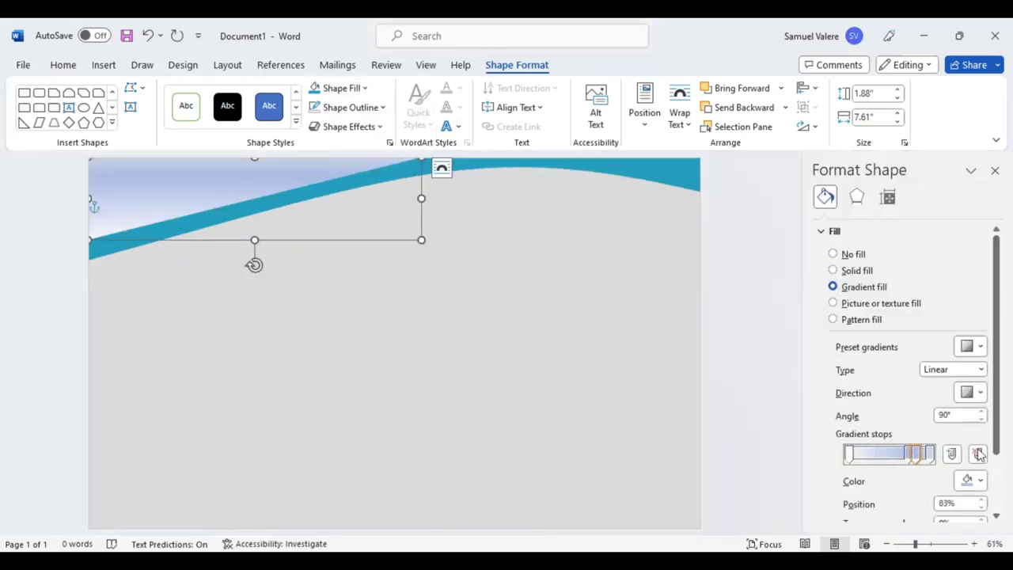
left_click(979, 452)
left_click(929, 454)
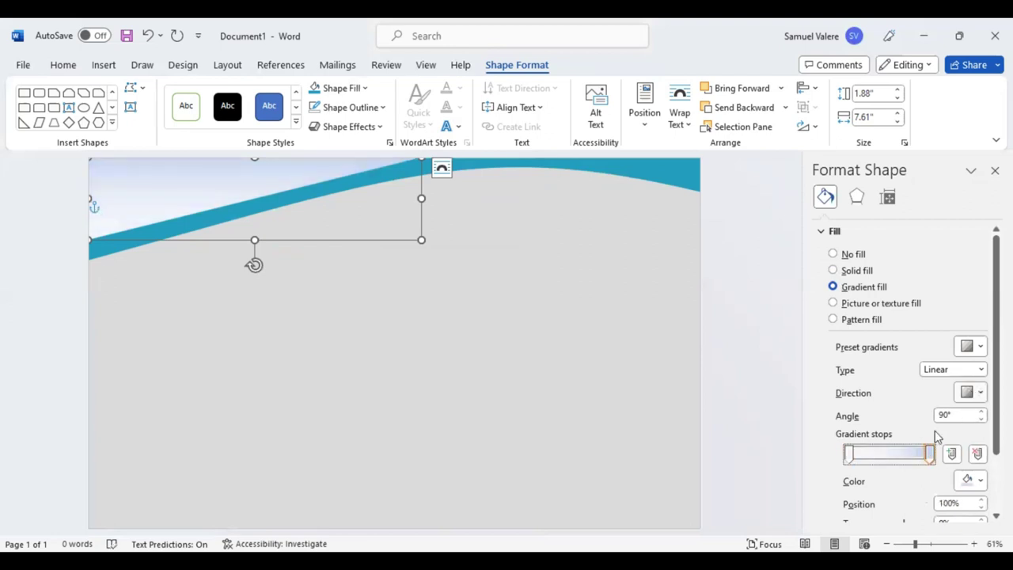
left_click(982, 393)
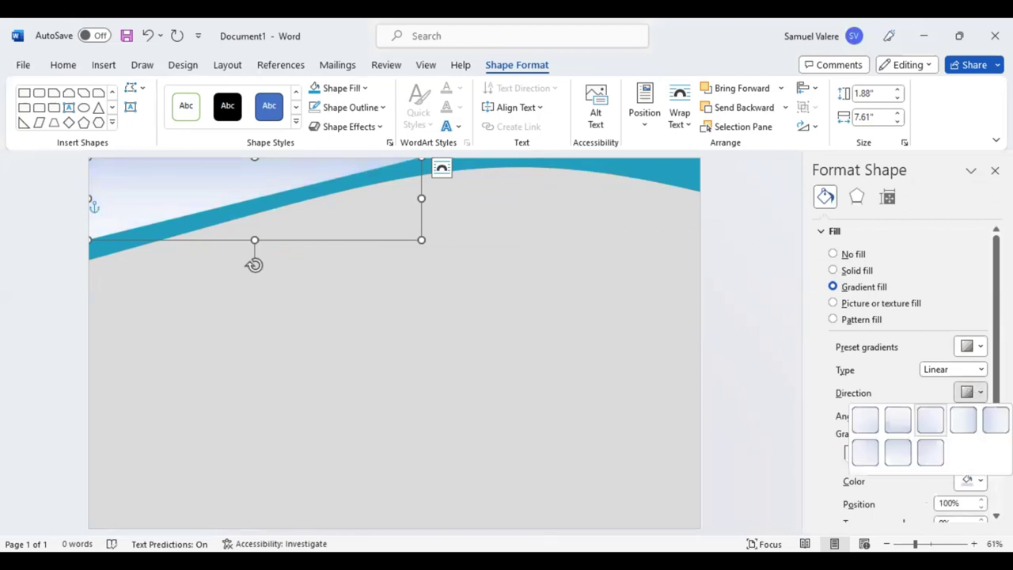
left_click(930, 453)
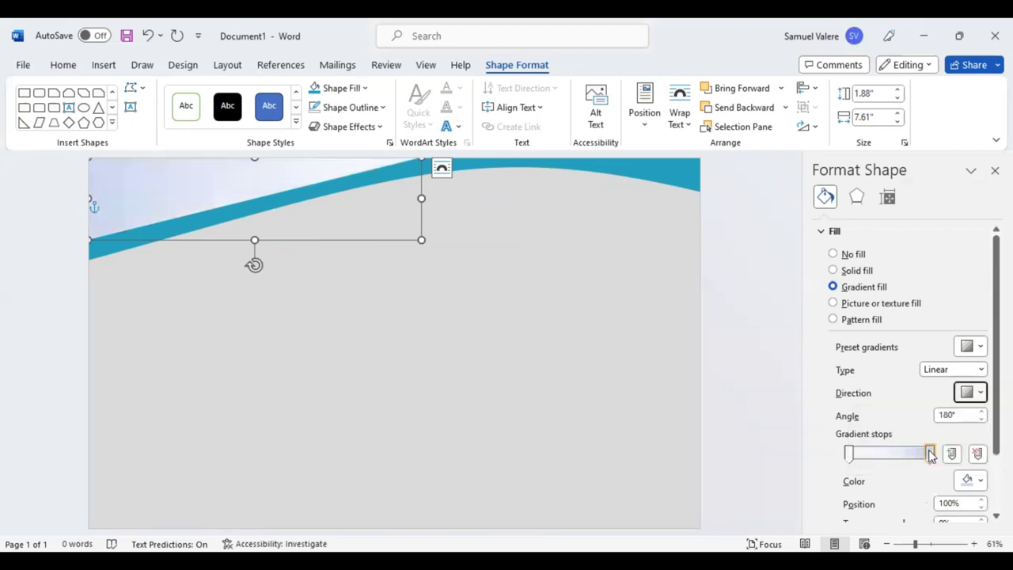
- Make the right stop dark navy at 89%, the left stop turquoise, and add a stop near 27%
left_click(981, 481)
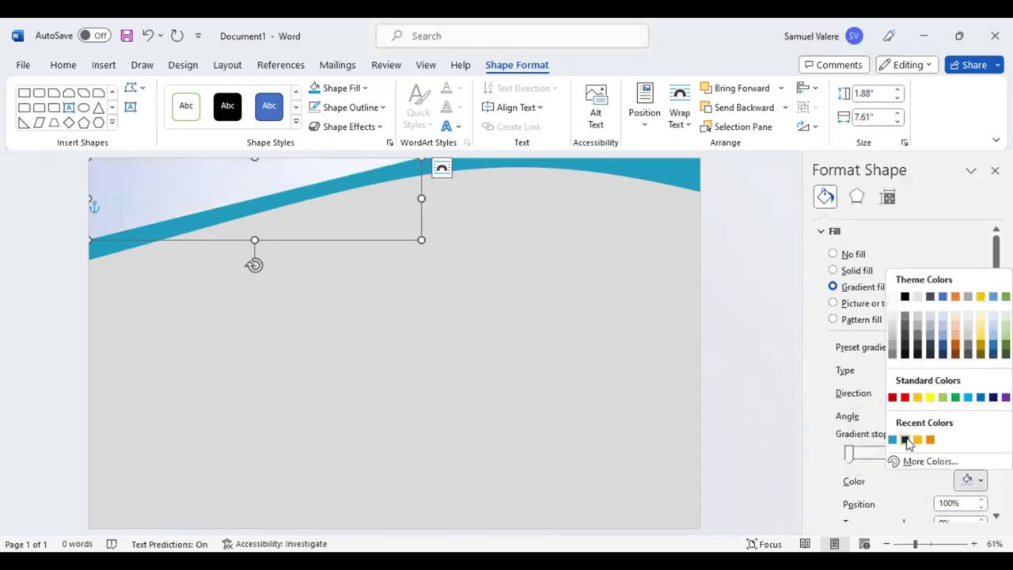
left_click(906, 441)
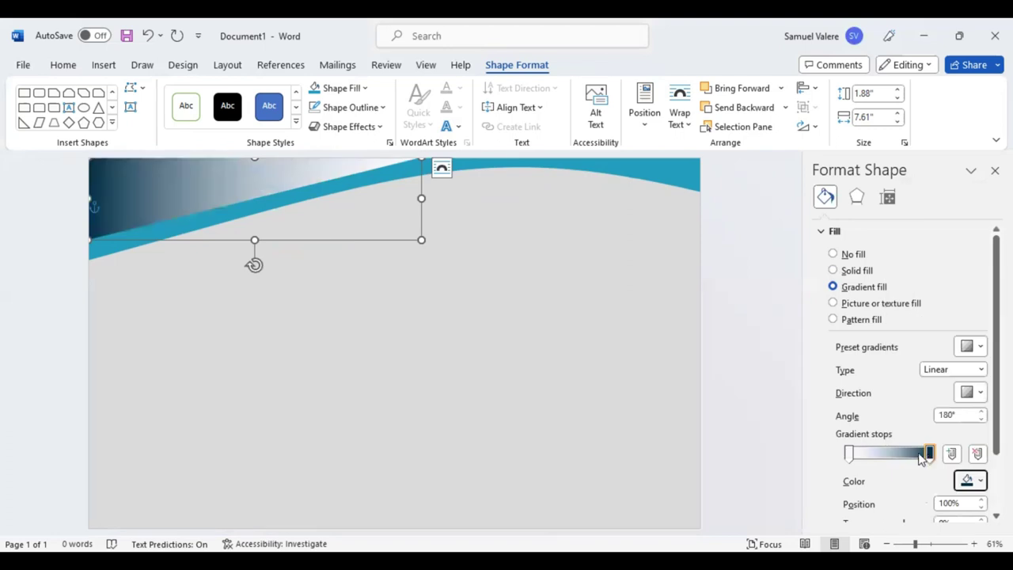
left_click_drag(926, 456, 920, 457)
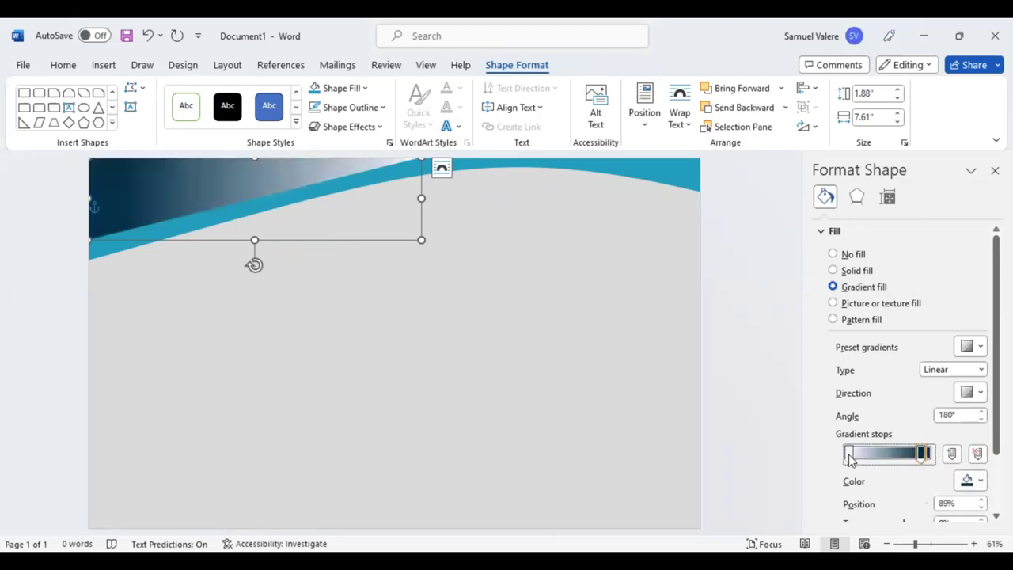
key("Left")
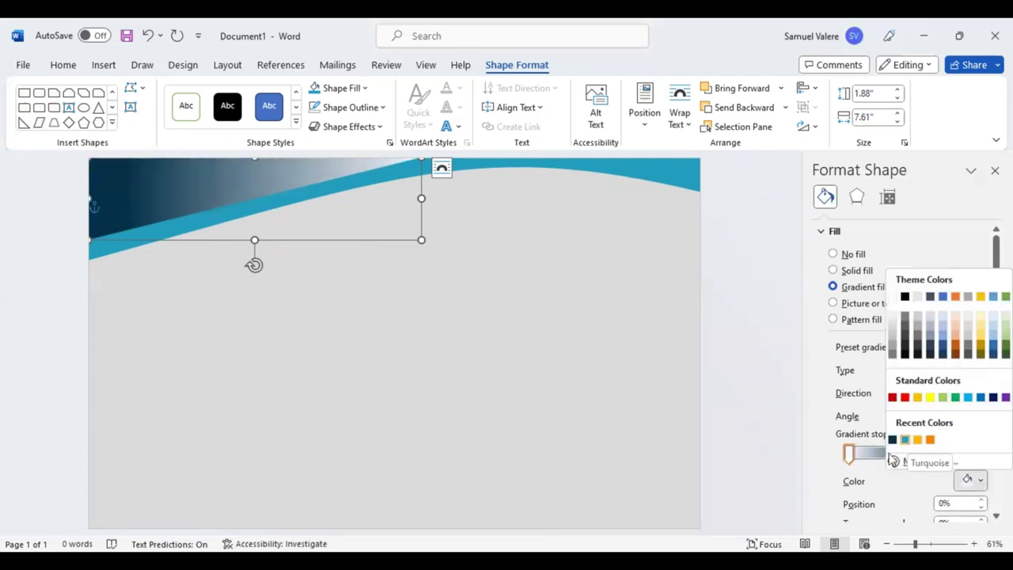
left_click(906, 441)
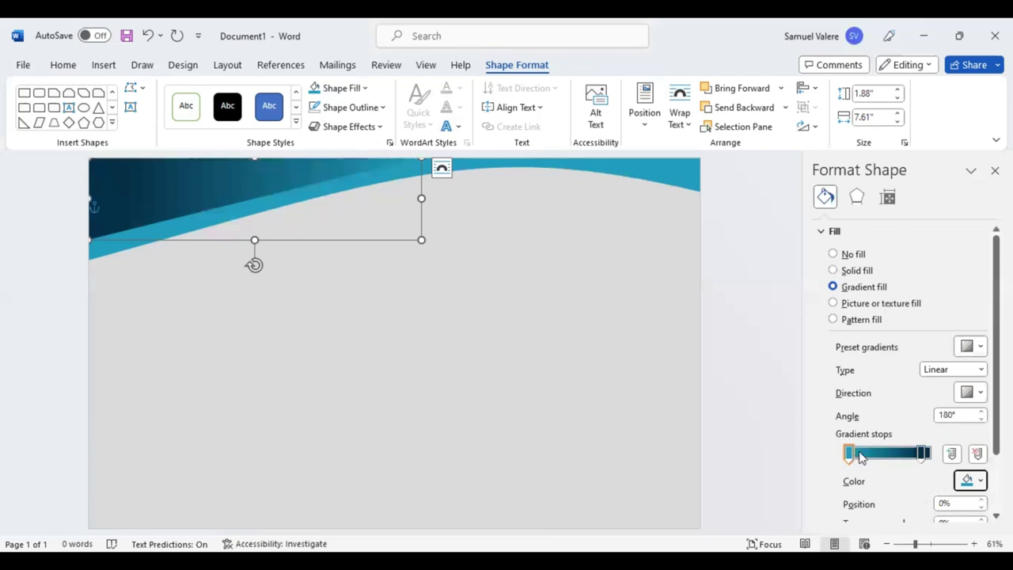
left_click(863, 453)
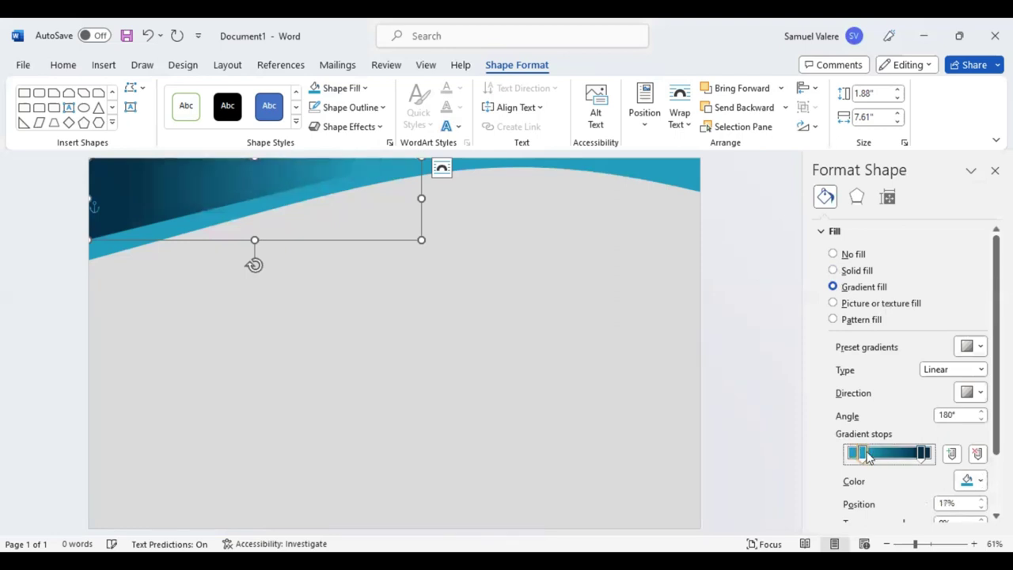
left_click_drag(865, 452, 877, 457)
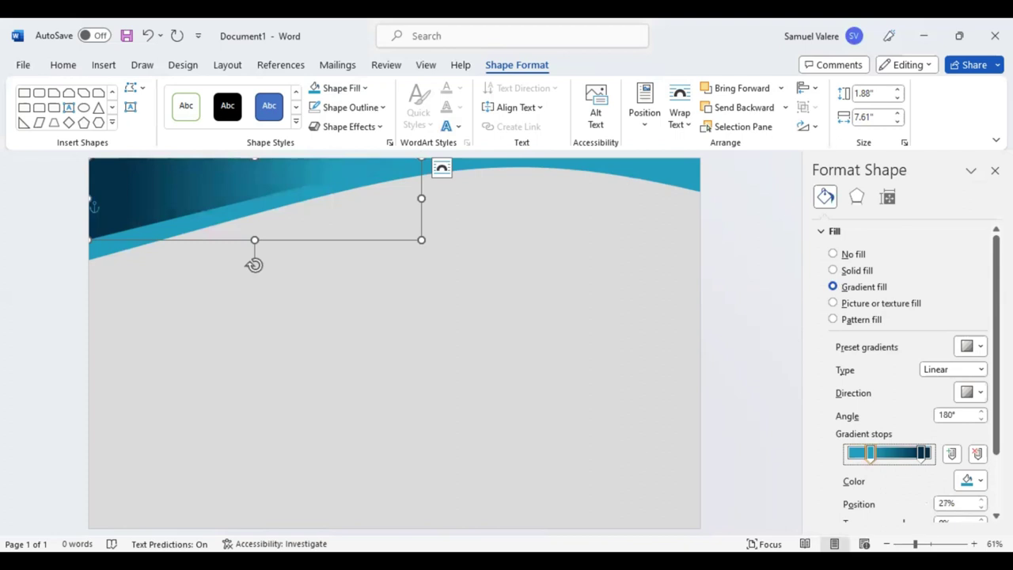
- Make the wave copy 2.76" tall and fill it gold
left_click(995, 170)
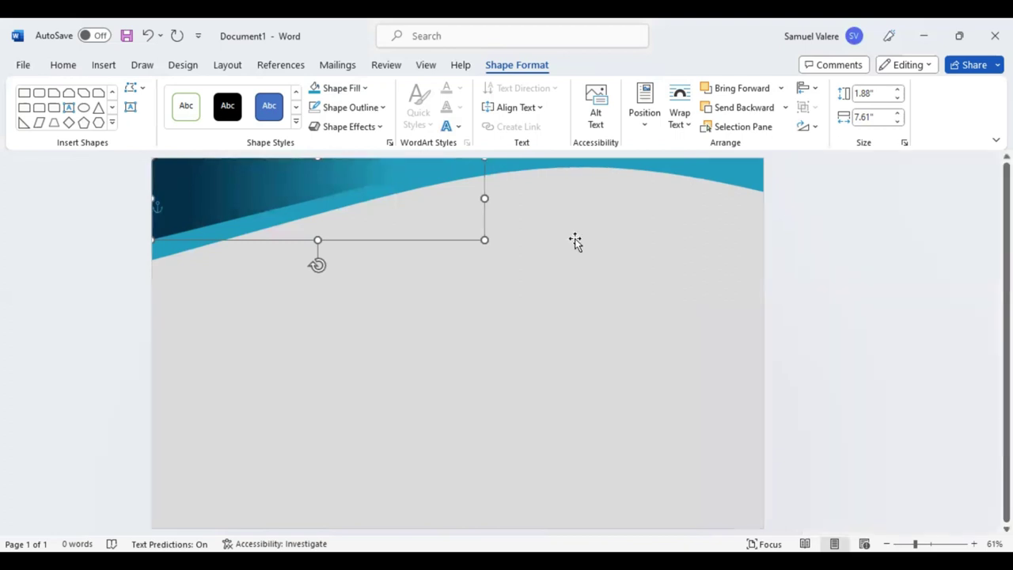
left_click(701, 165)
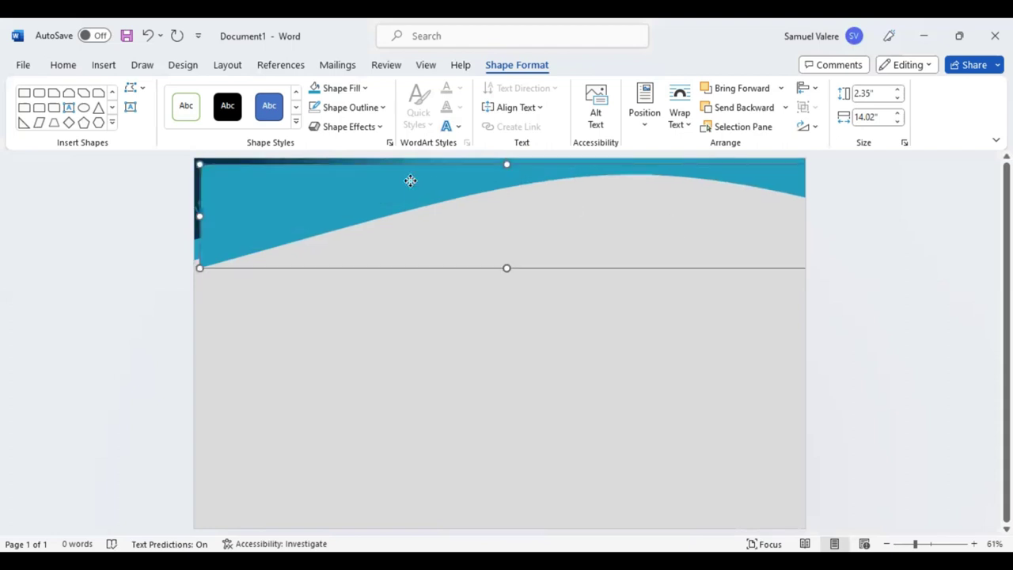
left_click_drag(415, 183, 408, 173)
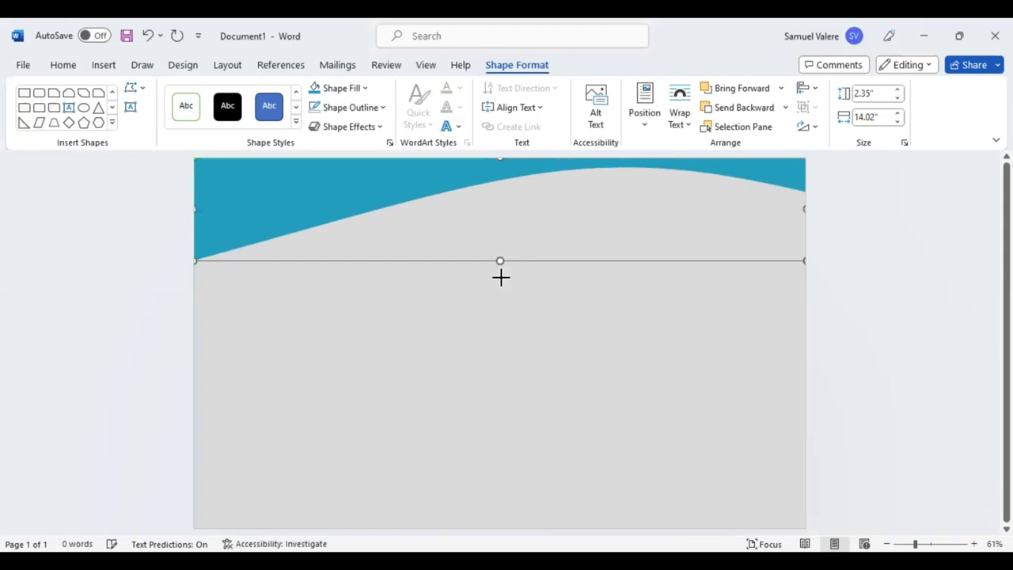
left_click_drag(501, 276, 501, 278)
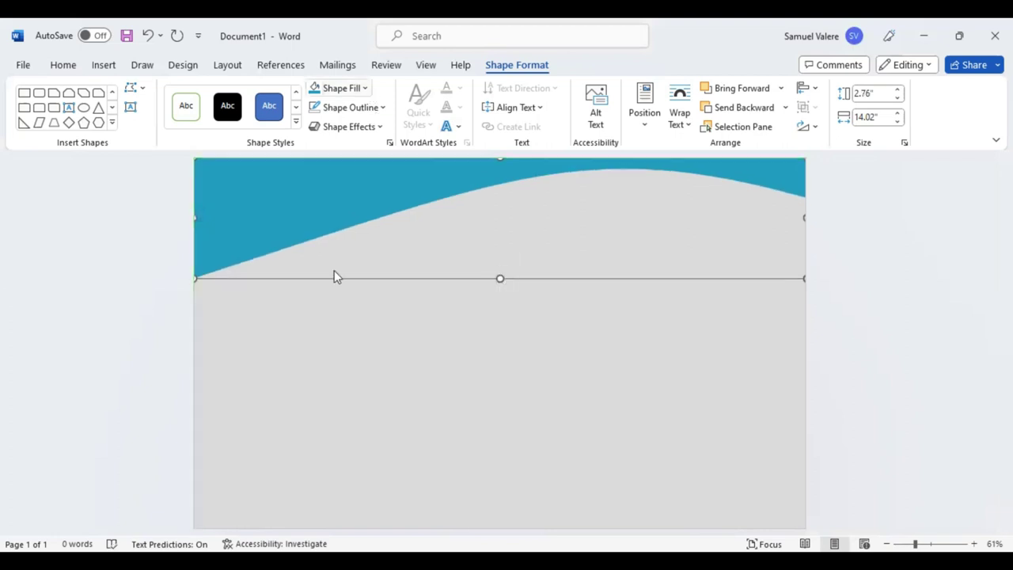
left_click(365, 87)
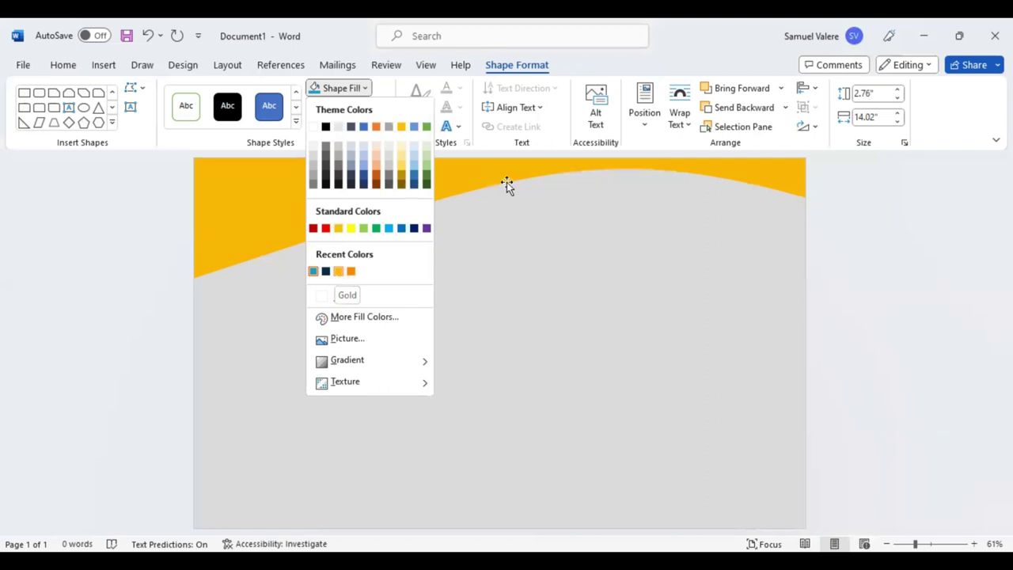
left_click(507, 182)
- Send the gold wave behind the turquoise band and lower its bottom edge slightly
left_click(736, 109)
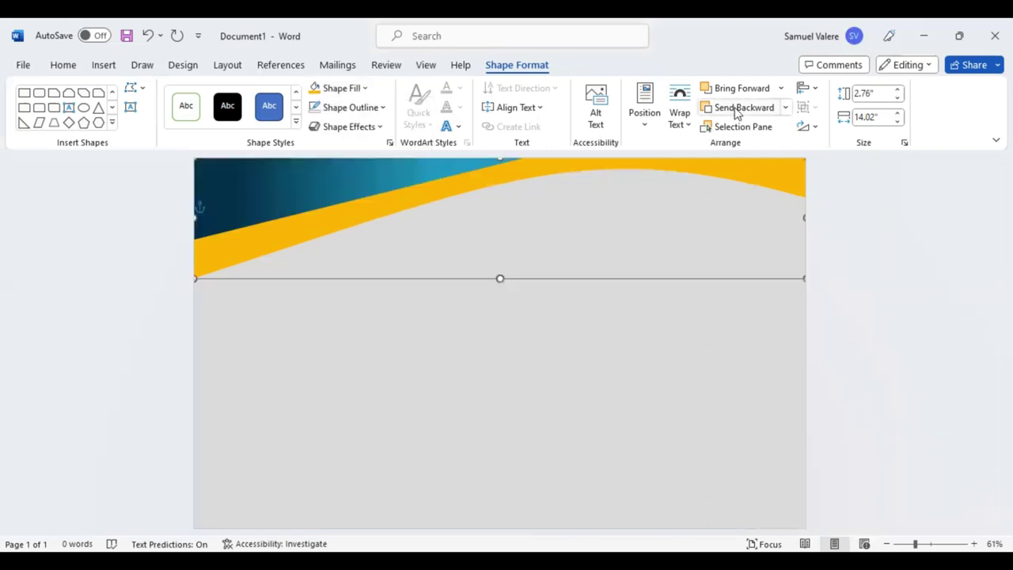
left_click(735, 109)
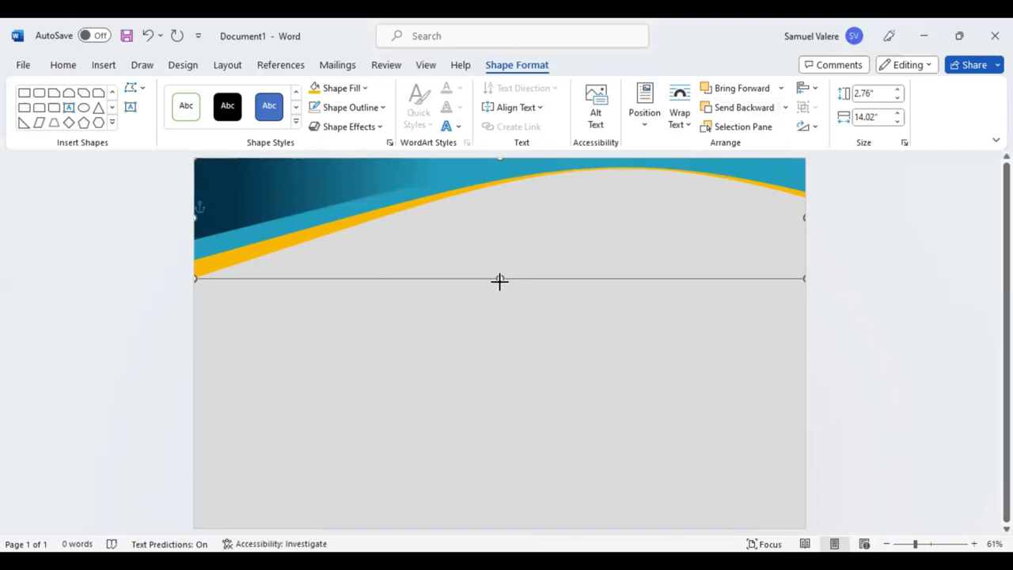
left_click_drag(500, 280, 500, 287)
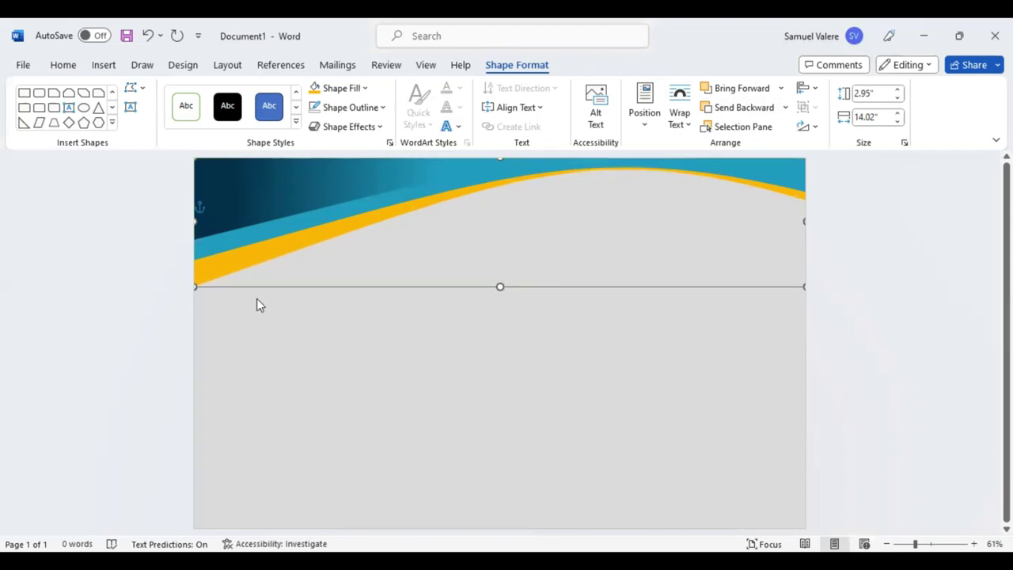
- Reshape the gold wave's curve, then move the grey wave lower on the page
left_click(194, 286)
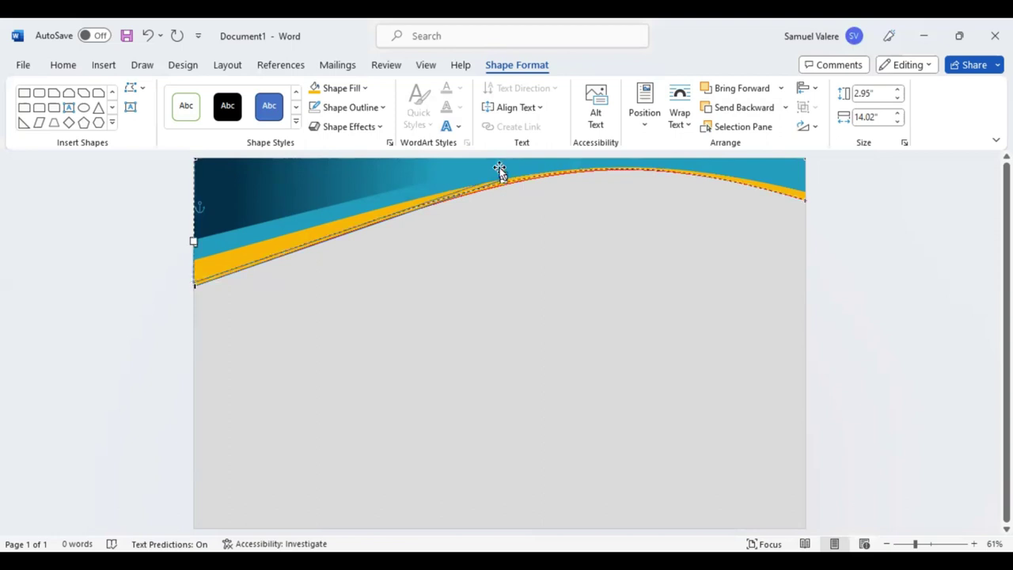
left_click_drag(501, 174, 534, 179)
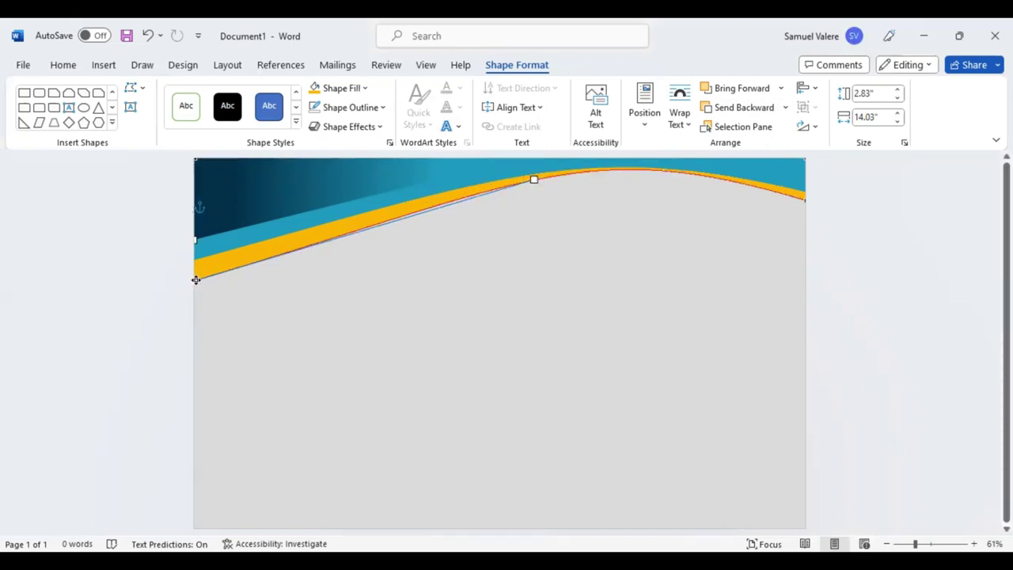
left_click_drag(197, 278, 195, 266)
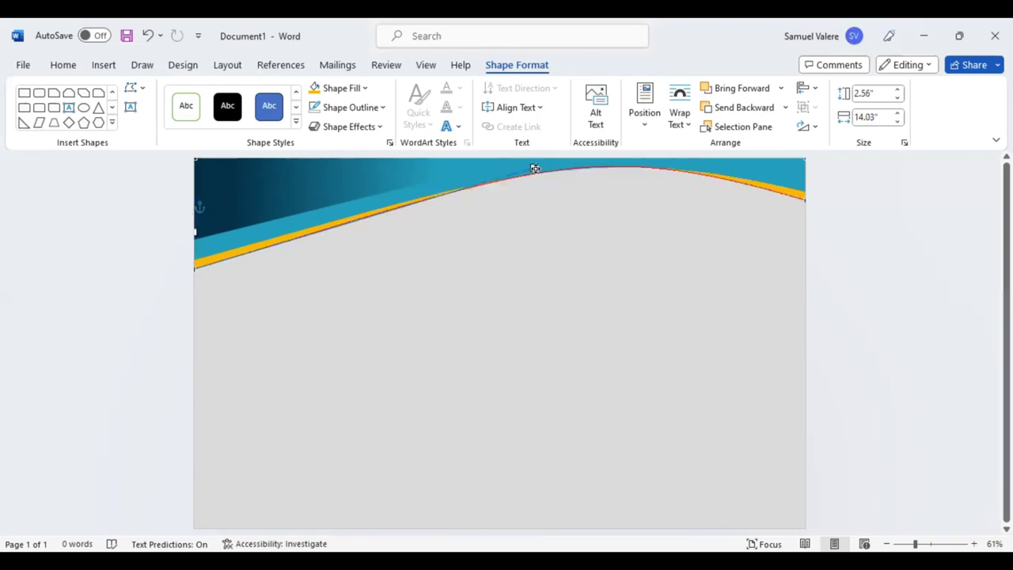
left_click_drag(535, 167, 588, 171)
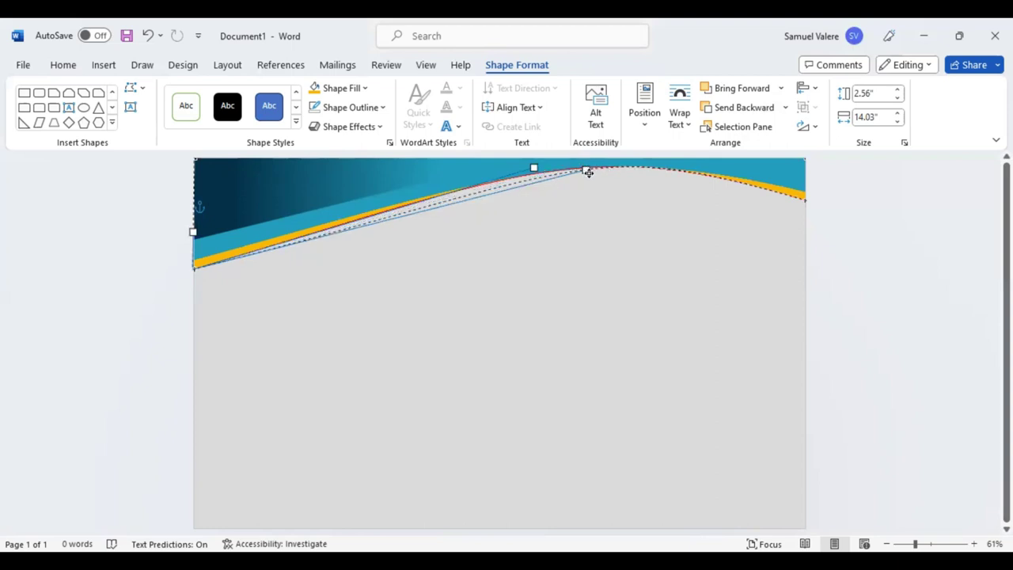
left_click_drag(587, 171, 567, 171)
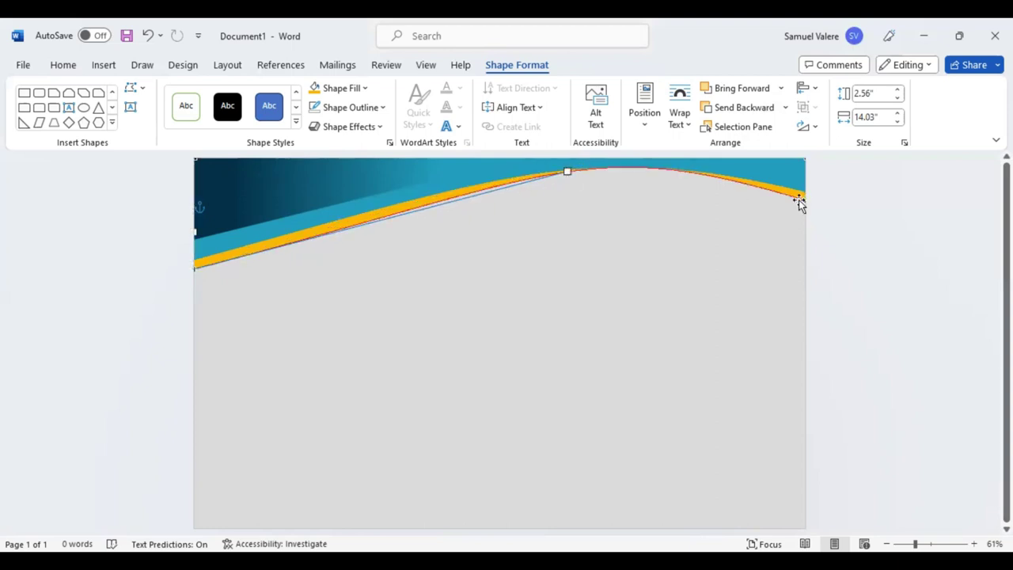
left_click(678, 164)
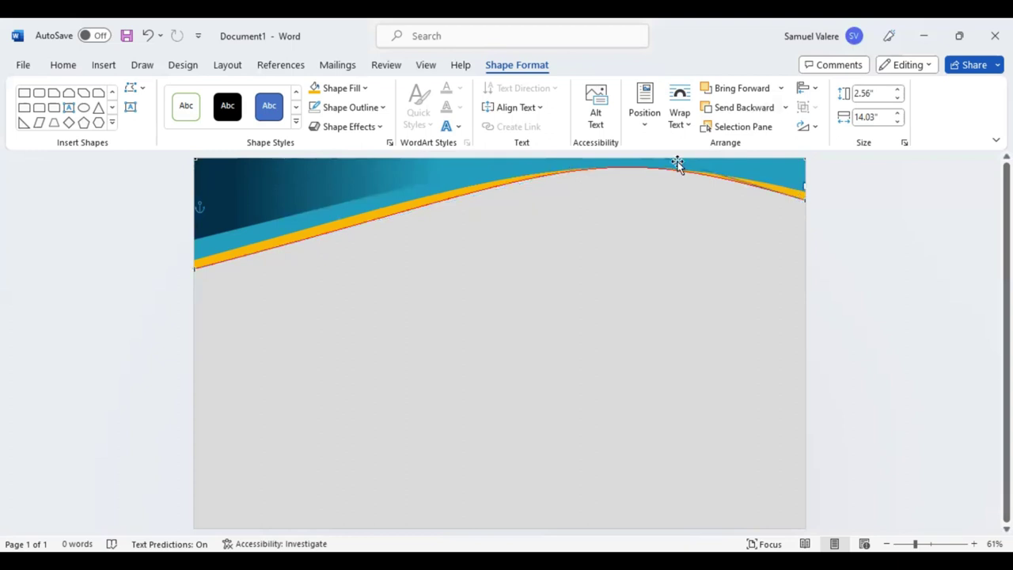
left_click_drag(773, 190, 773, 183)
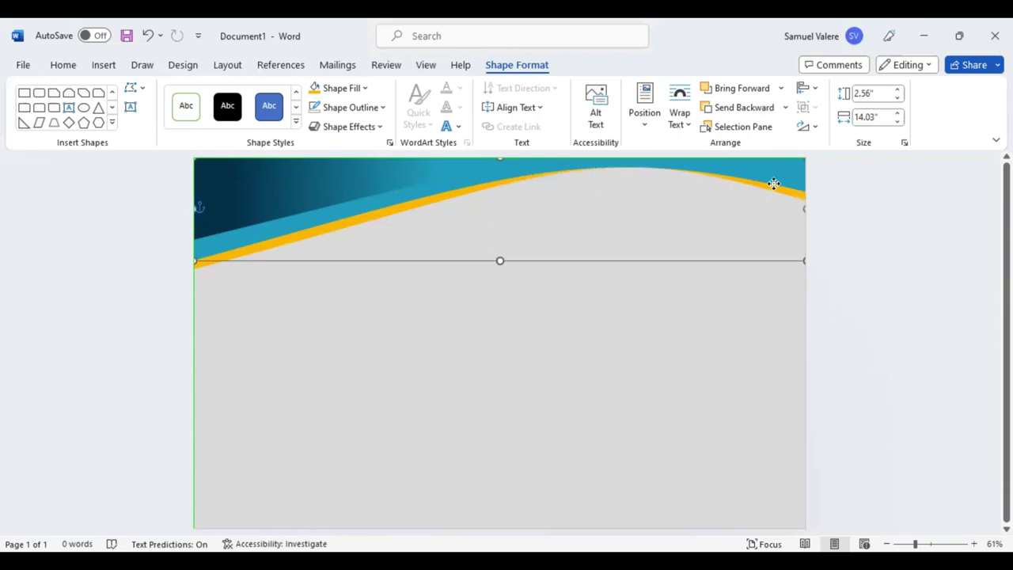
left_click_drag(300, 240, 305, 277)
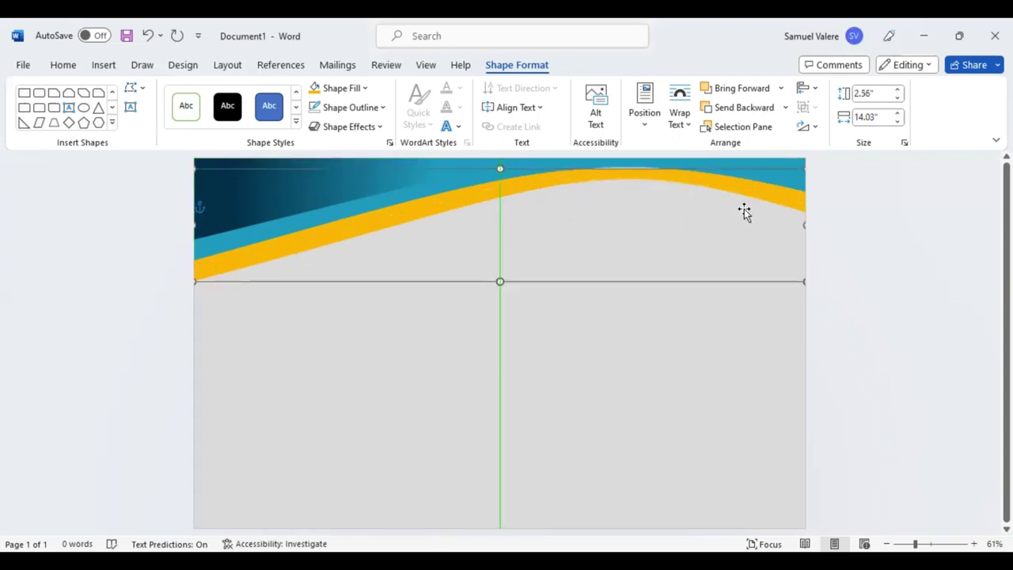
- In Edit Points, drag the grey shape's top-curve handle leftward to thin the orange stripe
right_click(772, 305)
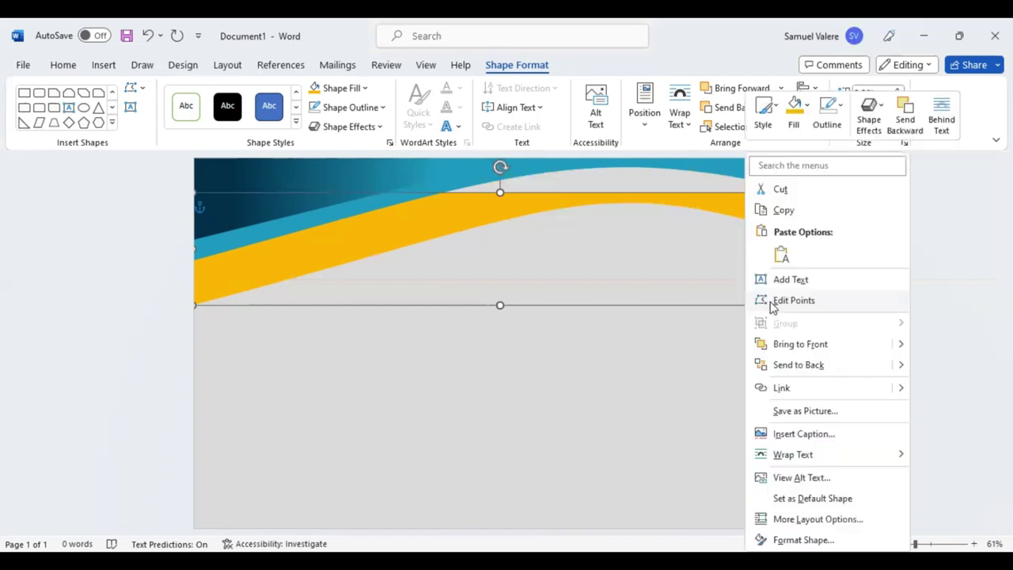
left_click(771, 302)
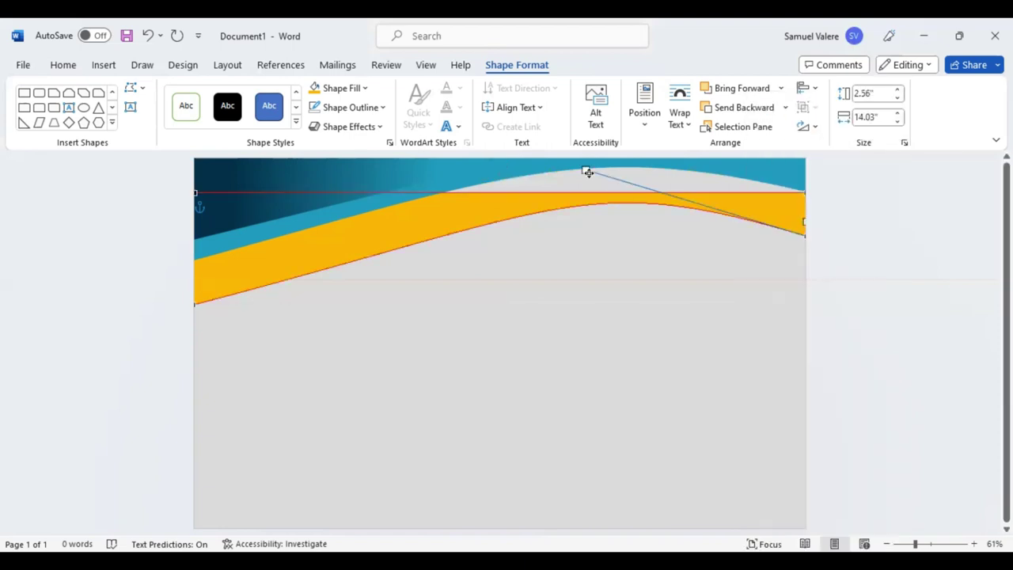
mouse_move(583, 169)
left_mouse_down()
mouse_move(583, 180)
mouse_move(542, 195)
mouse_move(542, 160)
left_mouse_up()
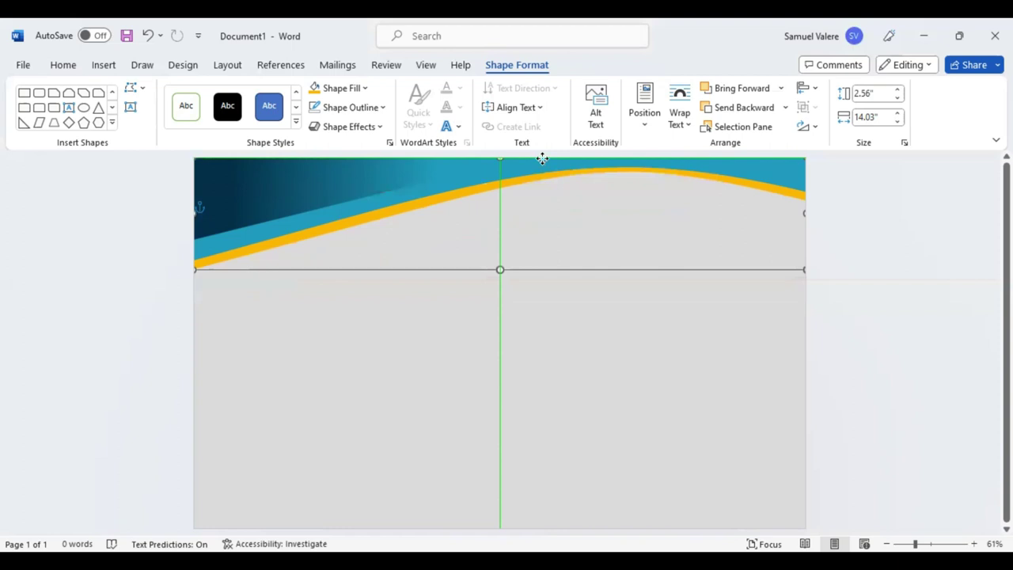
left_click_drag(542, 160, 543, 159)
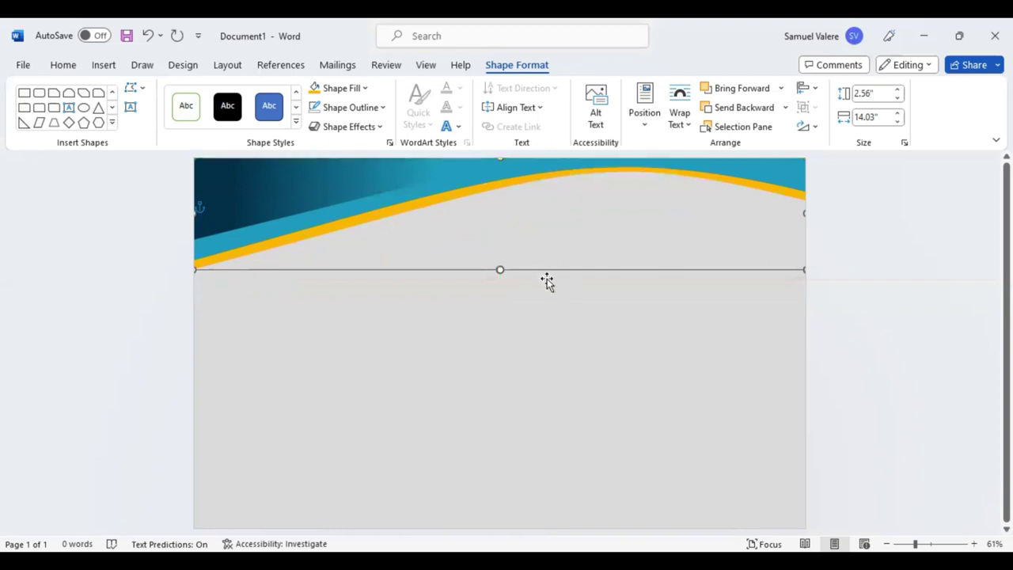
left_click(98, 108)
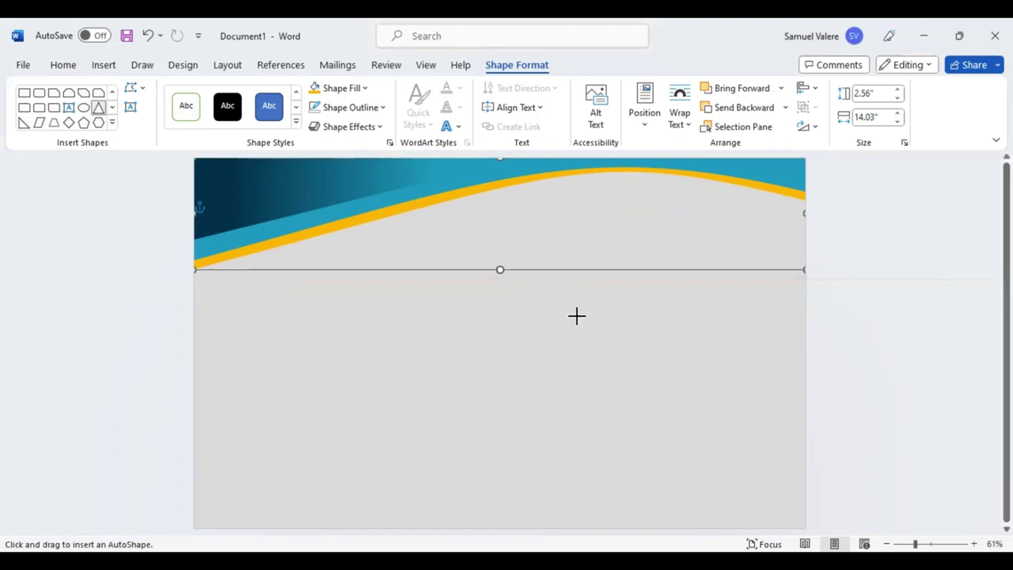
mouse_move(522, 236)
left_mouse_down()
mouse_move(585, 314)
mouse_move(581, 385)
left_mouse_up()
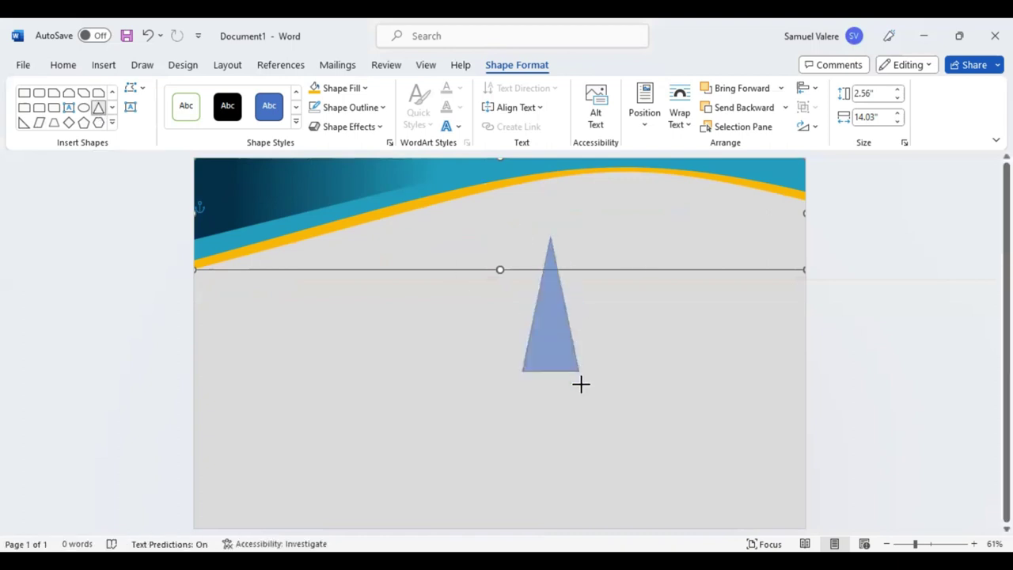
left_click_drag(551, 221, 480, 309)
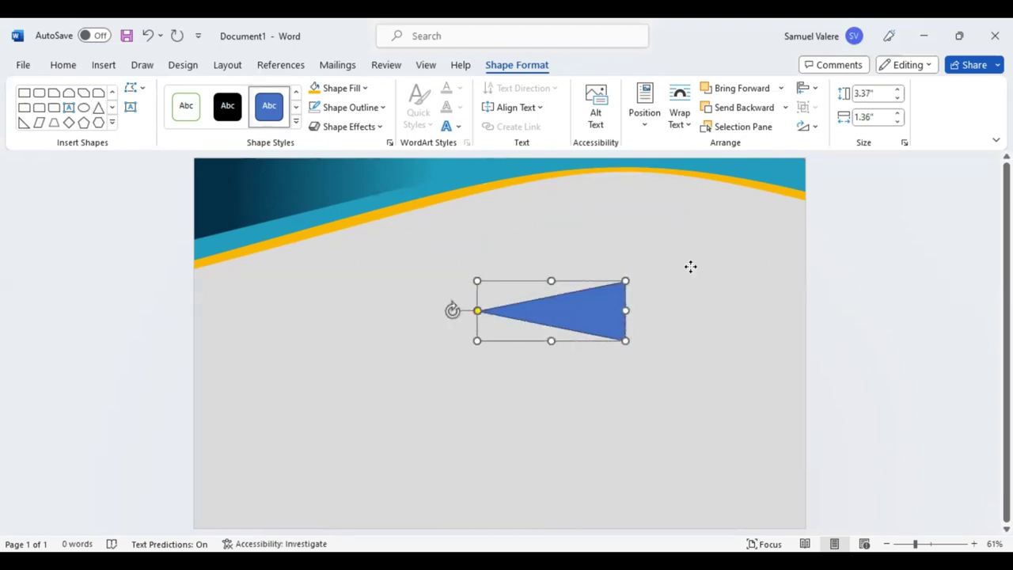
mouse_move(590, 314)
left_mouse_down()
mouse_move(772, 241)
mouse_move(751, 238)
left_mouse_up()
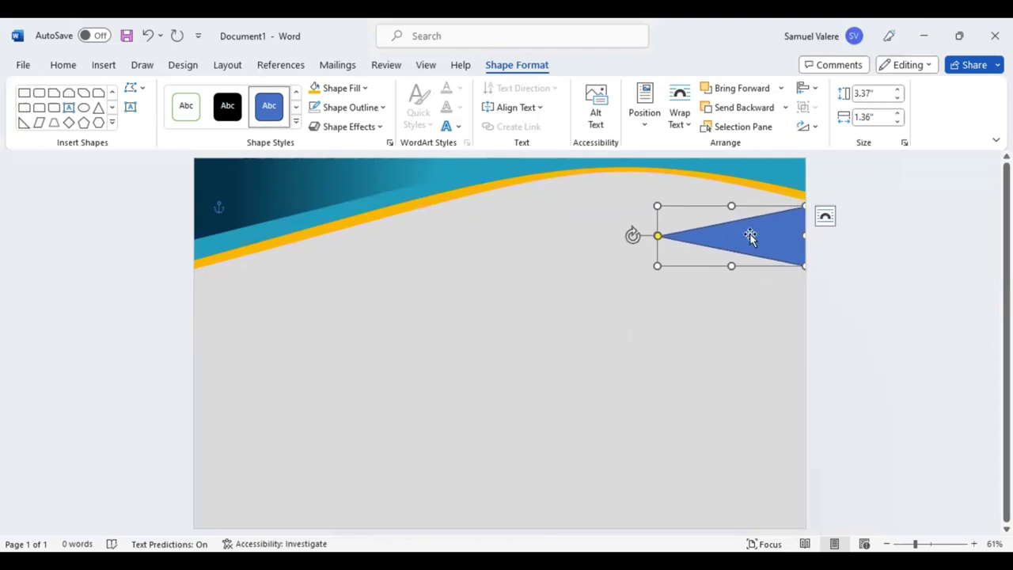
key("Delete")
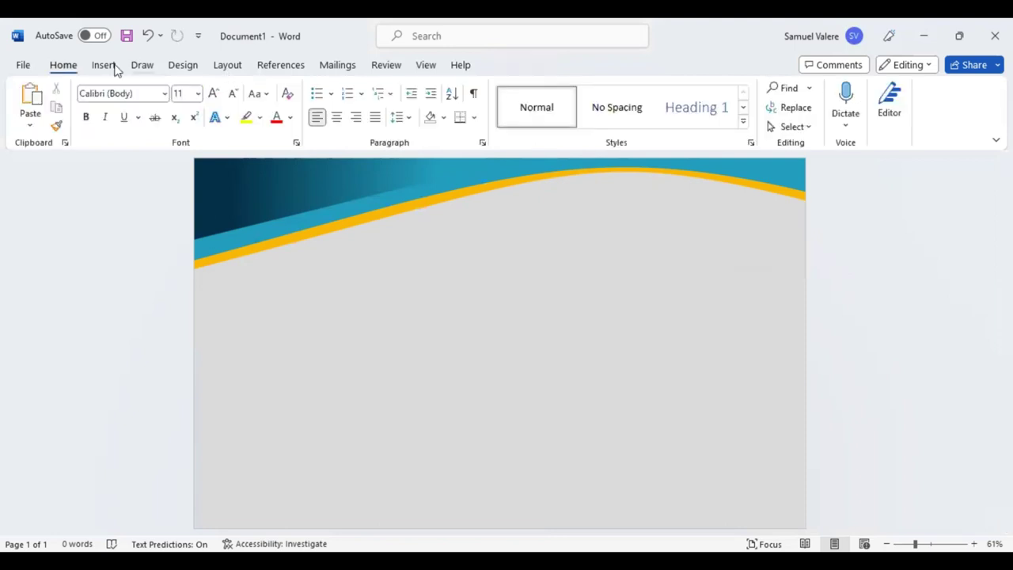
- Draw a blue right triangle below the header wave and flip it horizontally
left_click(102, 65)
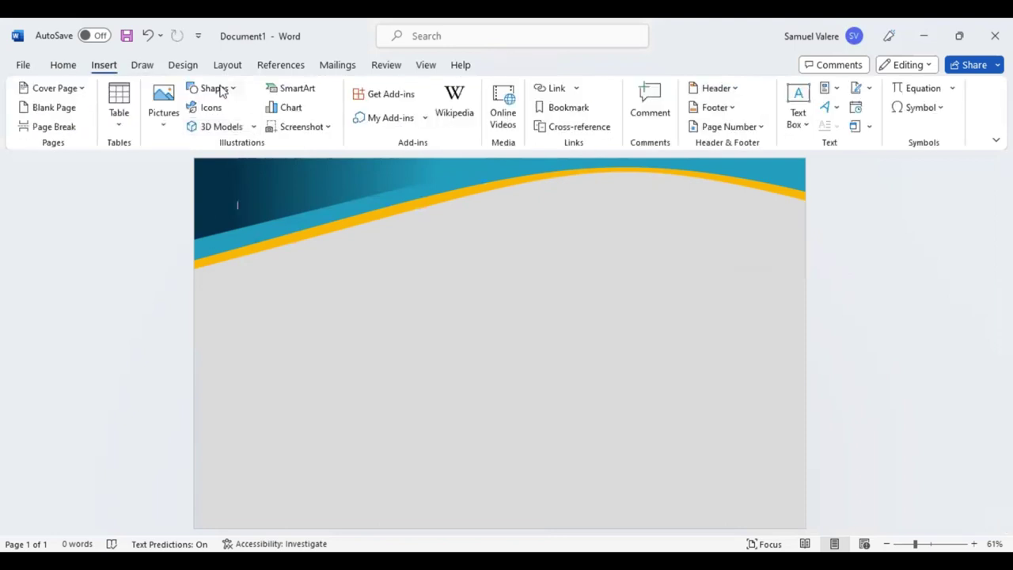
left_click(214, 88)
left_click(194, 126)
left_click_drag(535, 209, 712, 255)
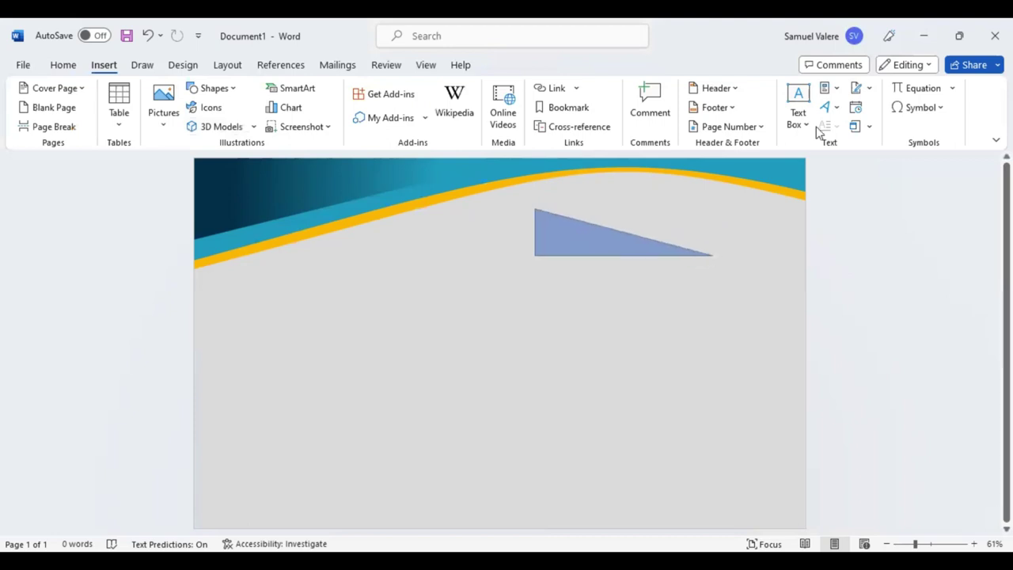
left_click(806, 127)
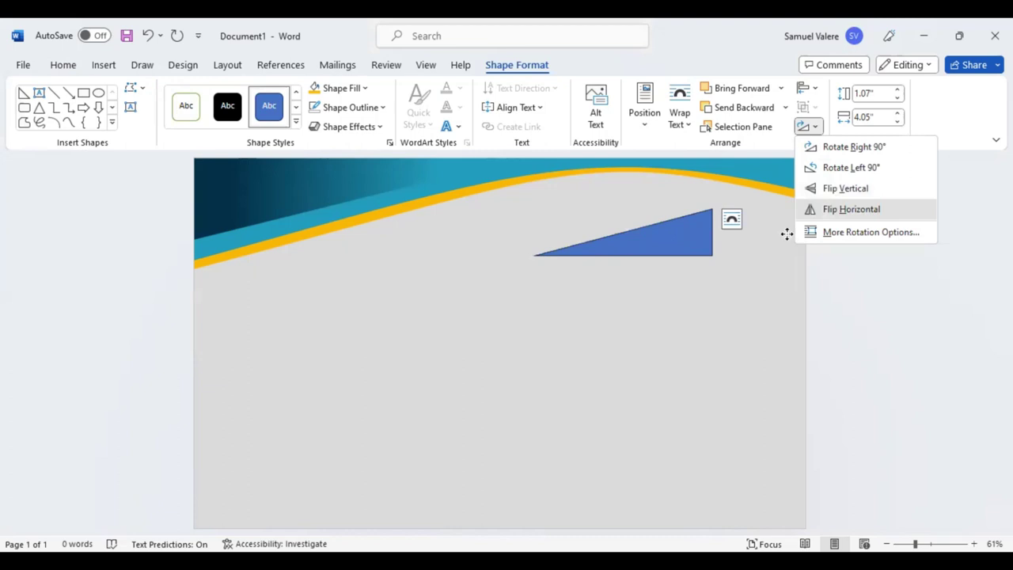
left_click(787, 232)
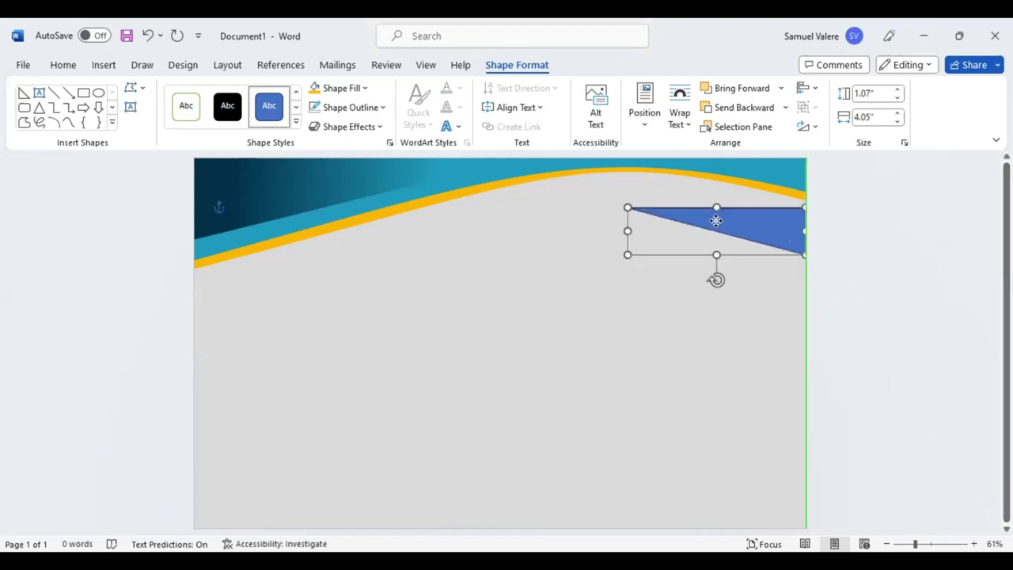
- Edit the triangle's points, curving its top edge and raising its left point toward the wave
right_click(746, 309)
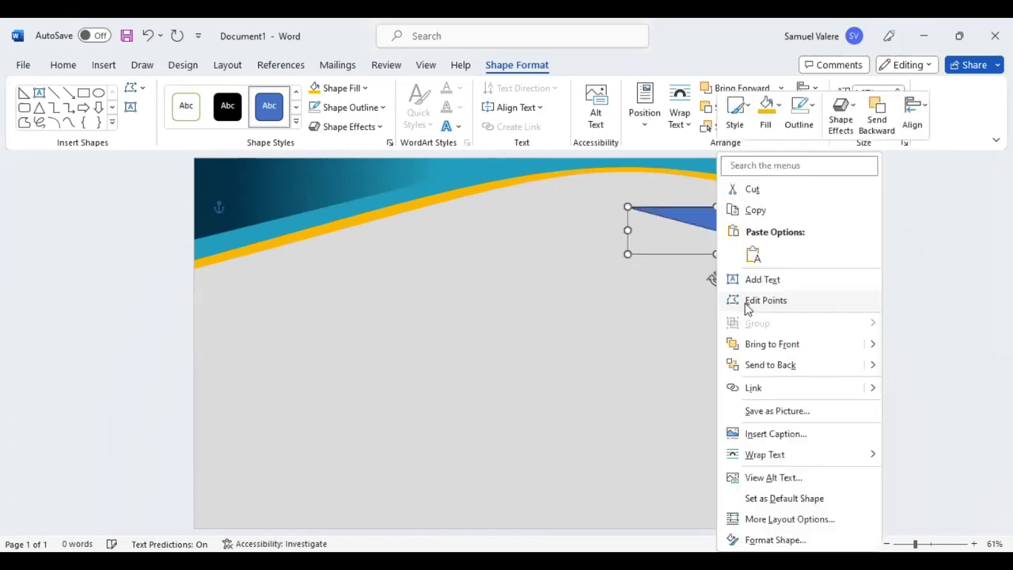
left_click(747, 301)
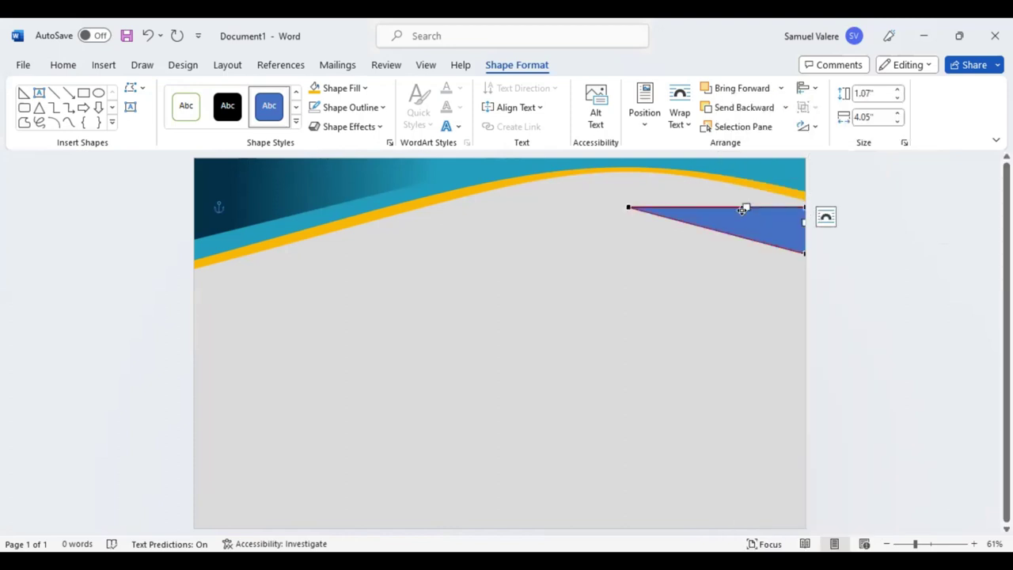
mouse_move(742, 209)
left_mouse_down()
mouse_move(743, 194)
mouse_move(688, 194)
left_mouse_up()
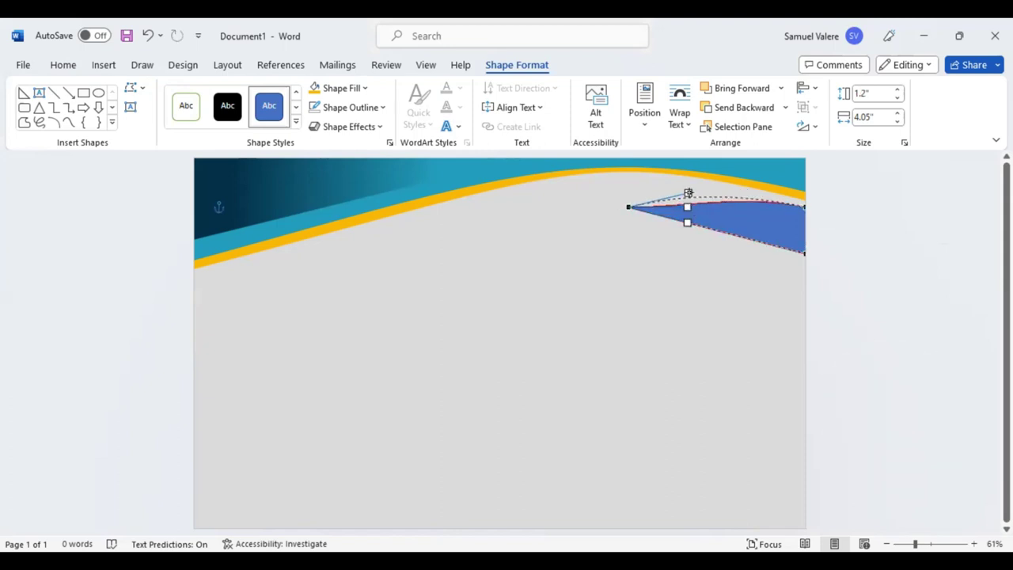
left_click(629, 207)
left_click_drag(631, 197, 625, 186)
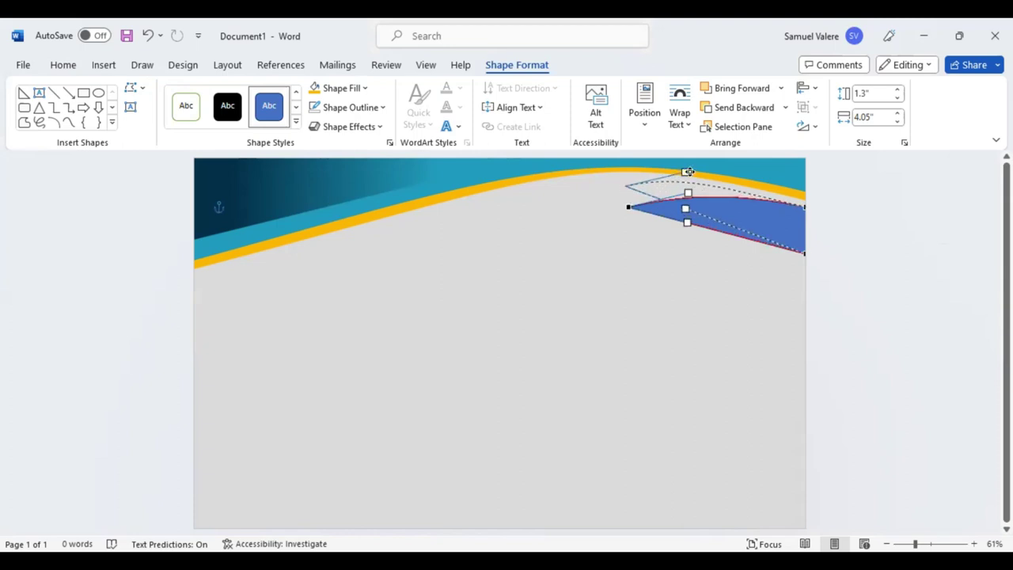
left_click_drag(625, 186, 625, 186)
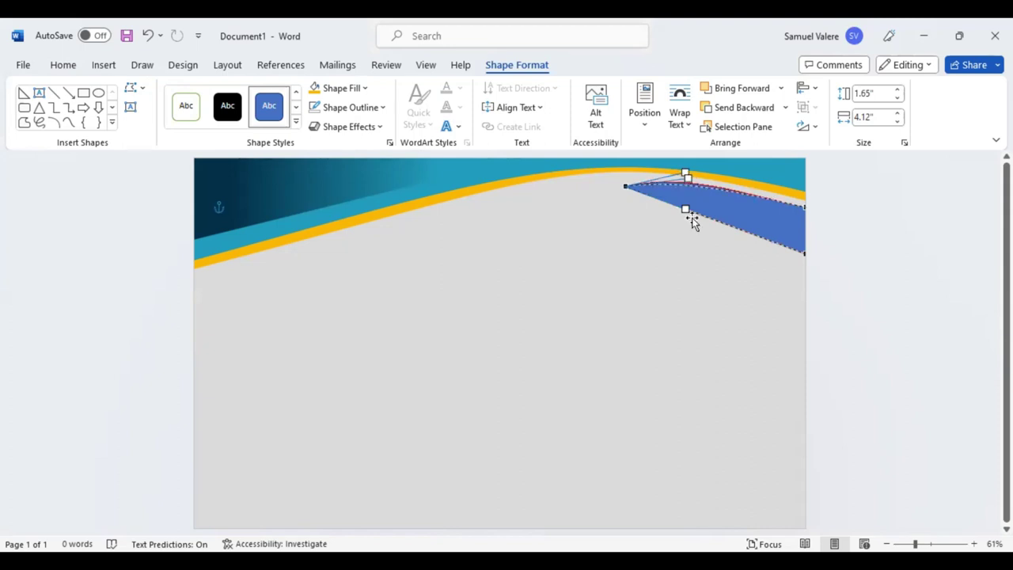
- Bend the lower edge into a swoop and stretch the swoosh left to 4.73" wide
left_click_drag(690, 222, 692, 194)
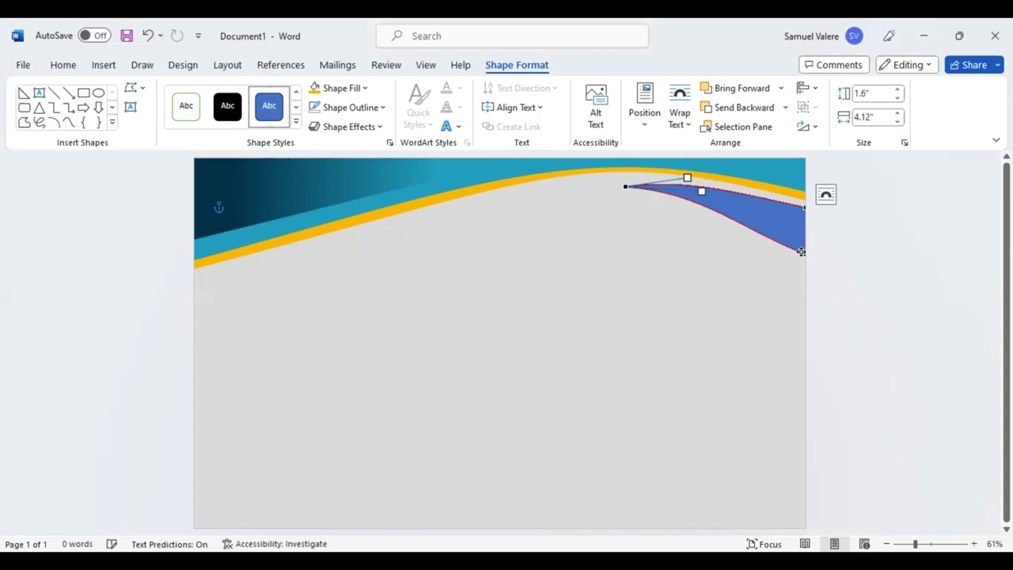
left_click_drag(746, 230, 746, 212)
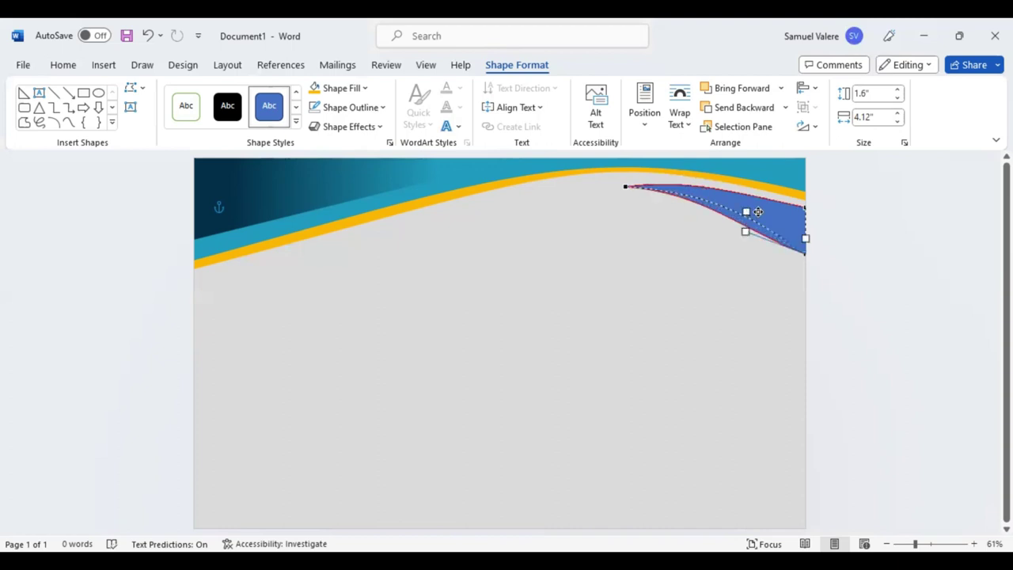
left_click_drag(745, 212, 756, 213)
left_click_drag(799, 246, 803, 243)
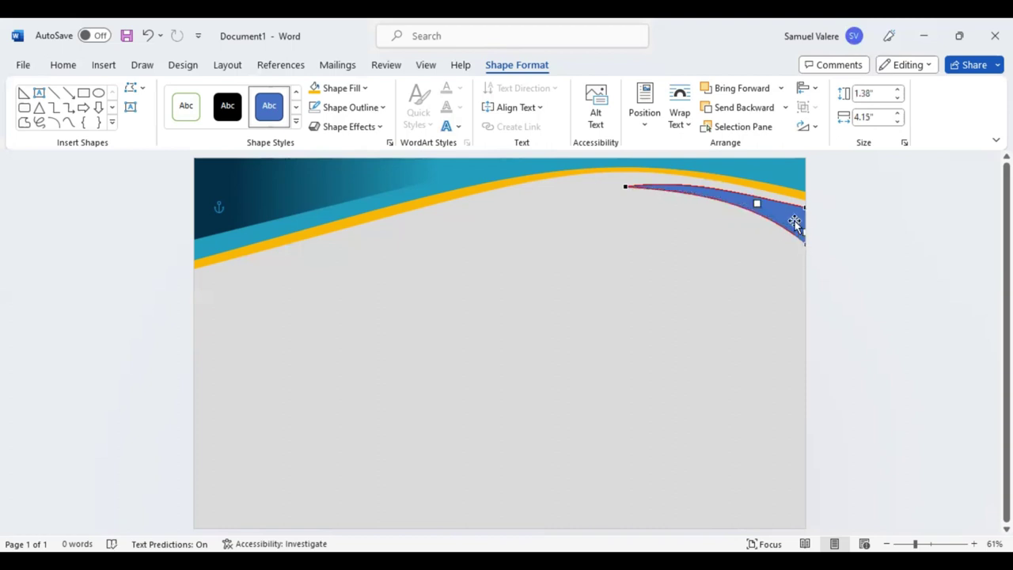
left_click(794, 218)
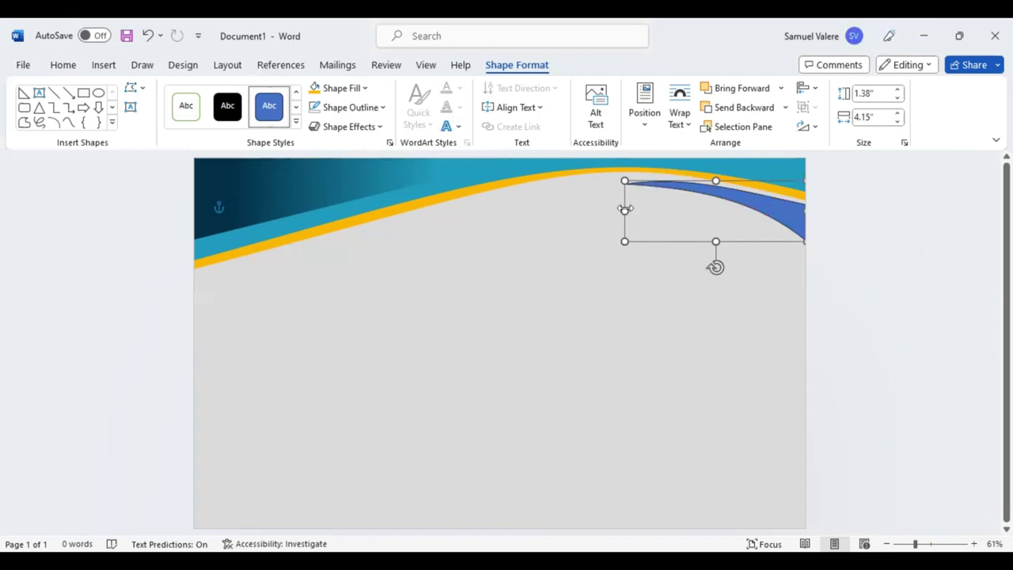
left_click_drag(624, 210, 600, 205)
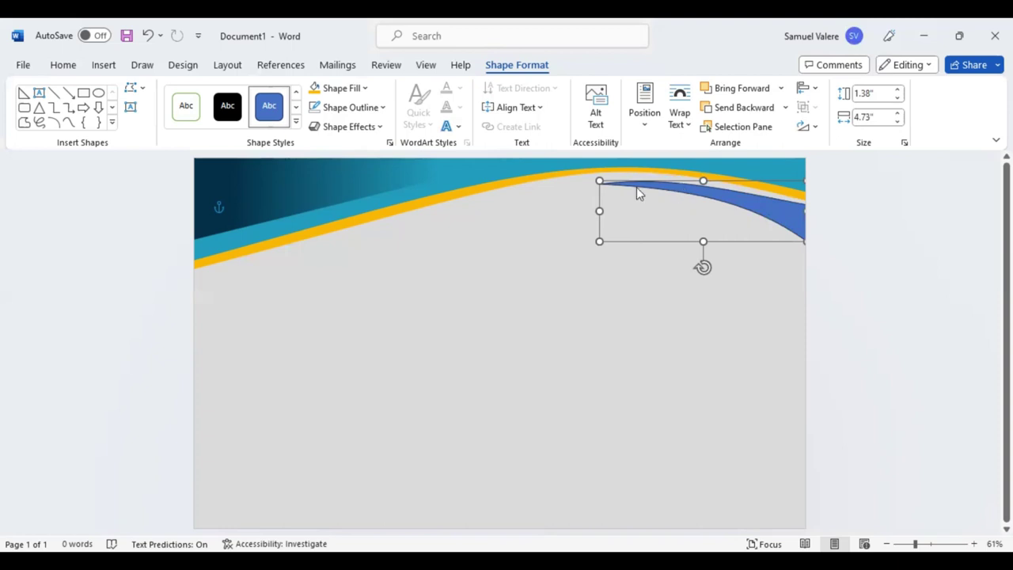
- Reshape the swoosh's top vertices and edge so its upper curve follows the orange band
right_click(682, 190)
left_click(727, 301)
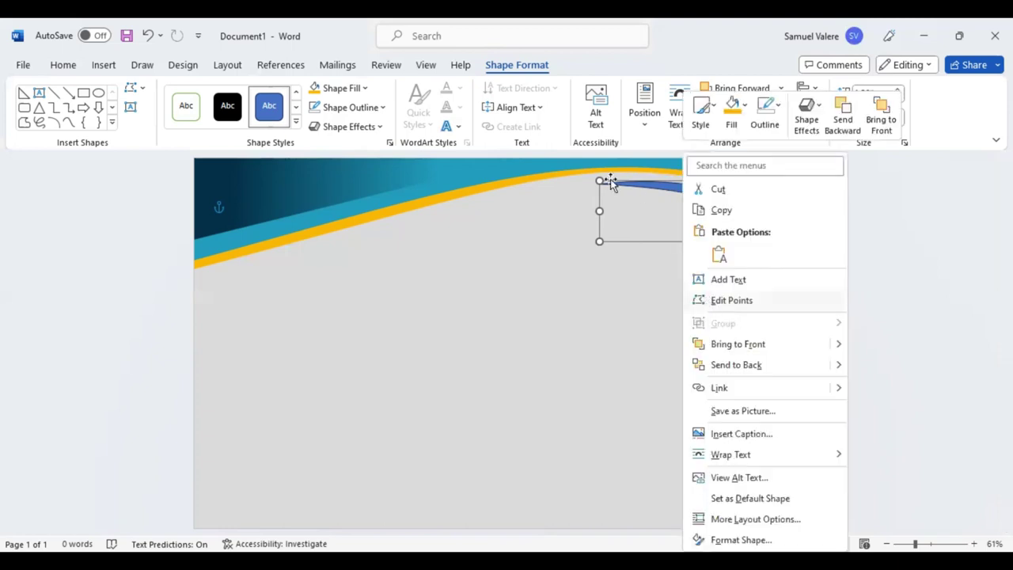
left_click_drag(658, 172, 653, 166)
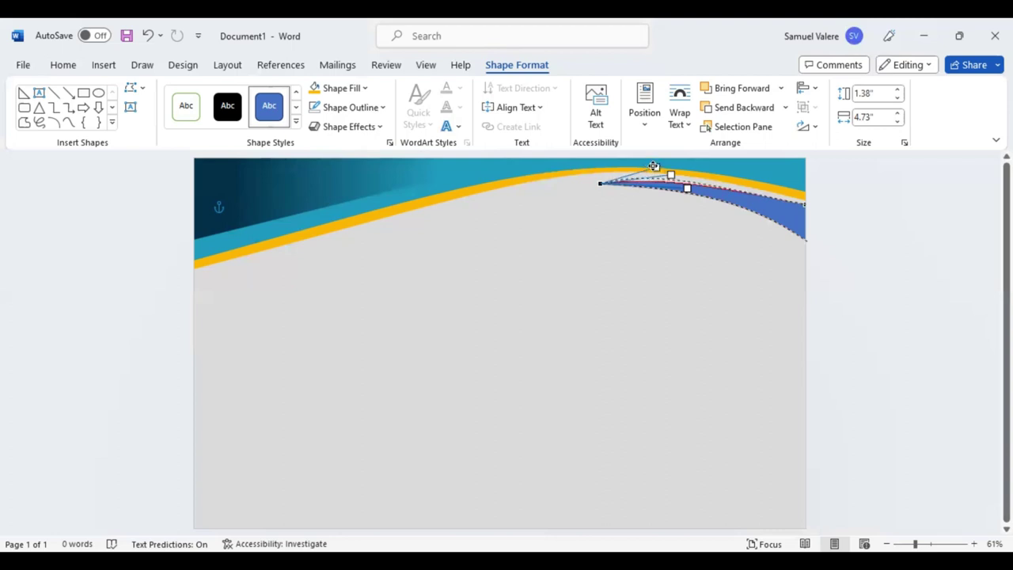
left_click_drag(653, 166, 656, 168)
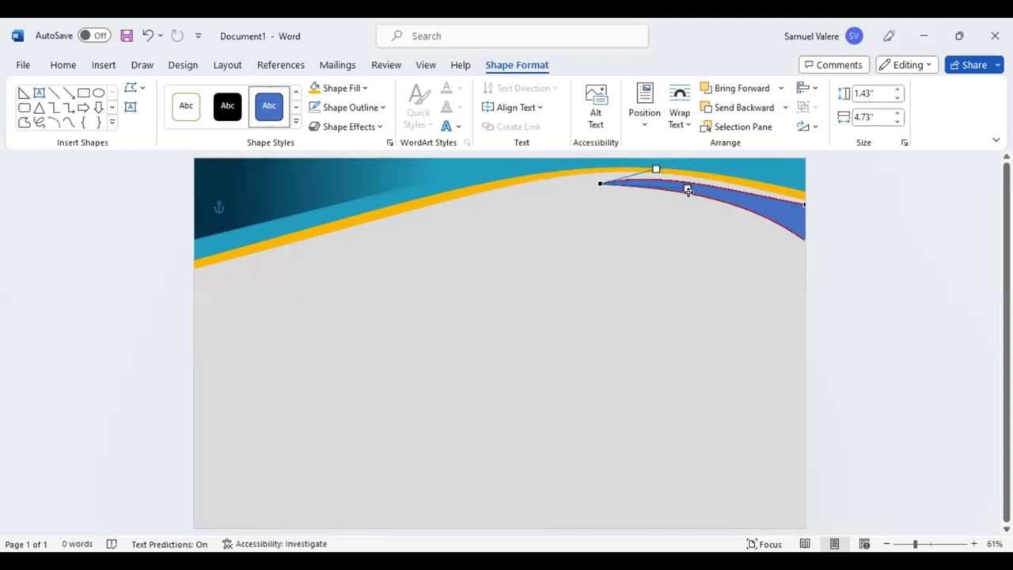
left_click_drag(688, 191, 687, 190)
left_click(735, 190)
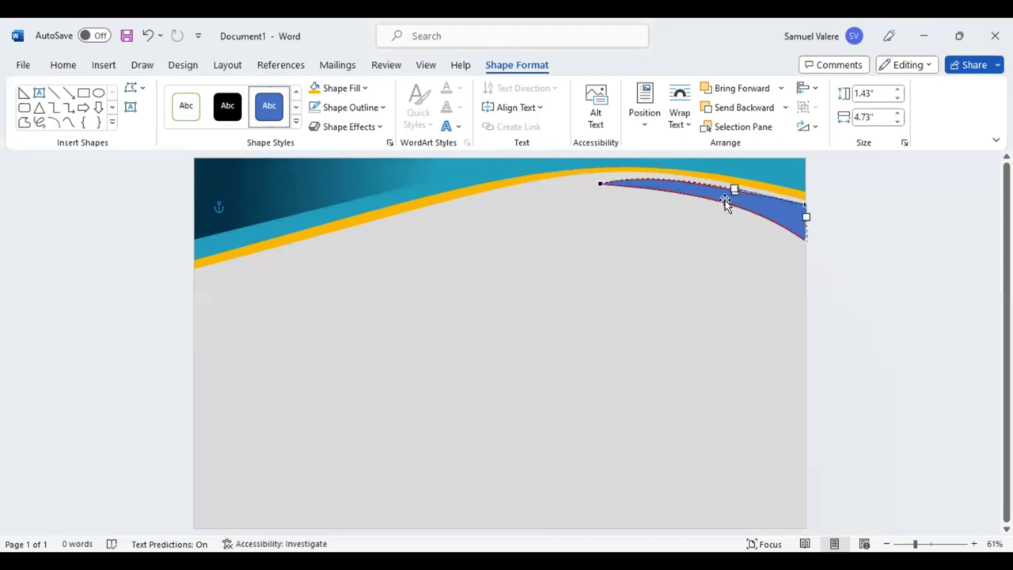
left_click_drag(734, 190, 733, 188)
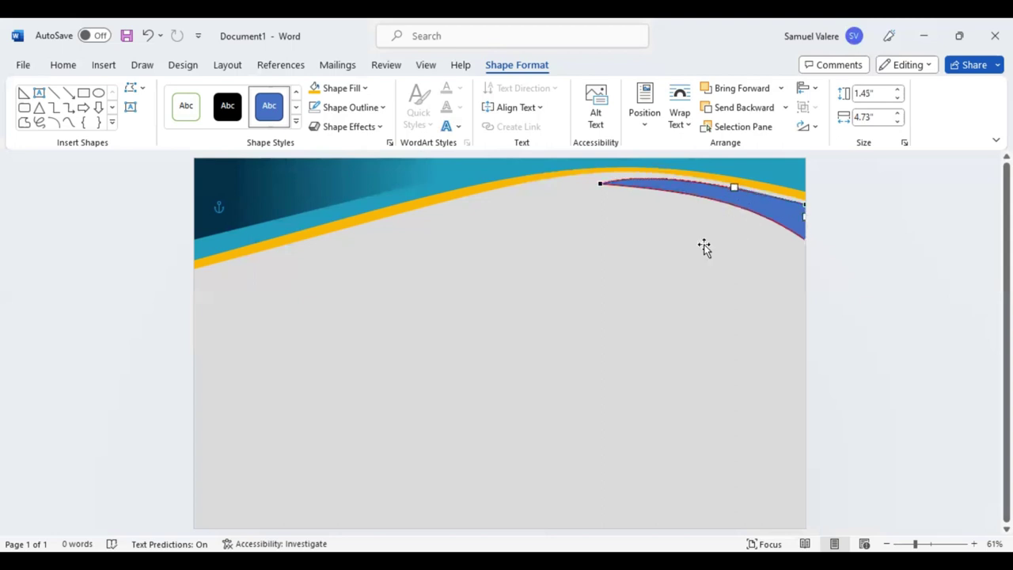
- Reselect the blue swoosh and open its fill settings through Shape Fill > Gradient > More Gradients
left_click(723, 230)
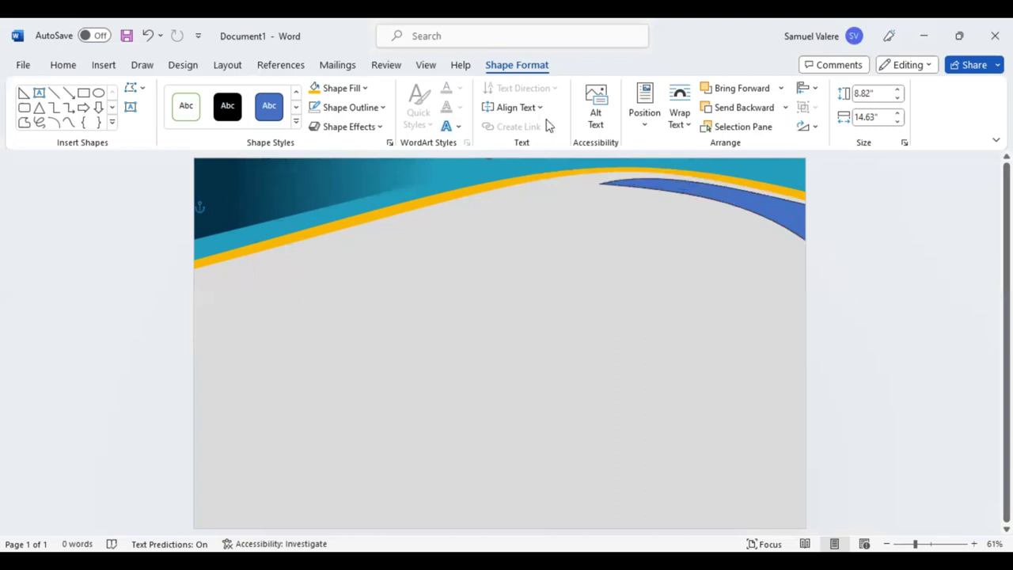
key("Tab")
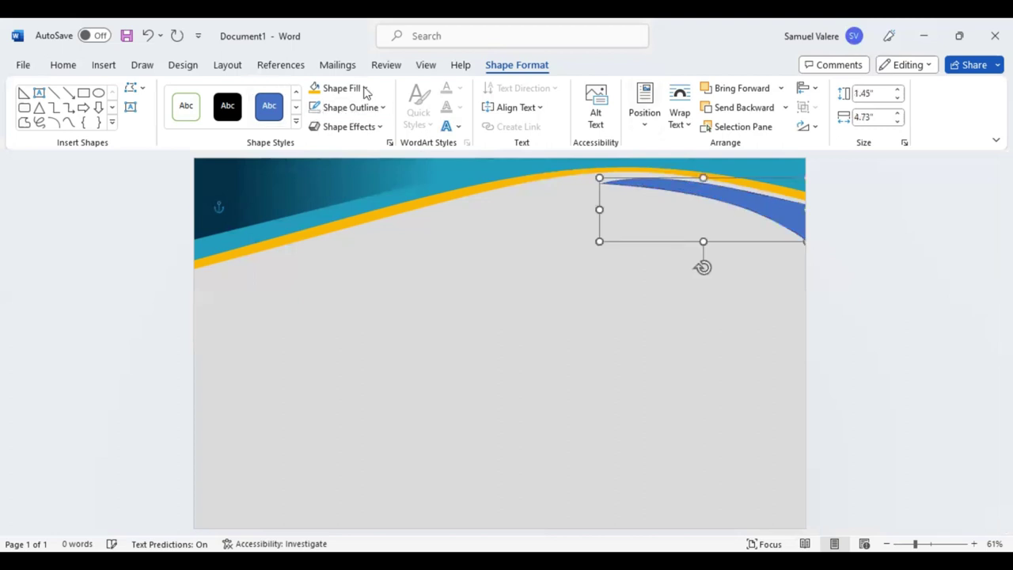
key("alt+j")
key("d")
key("s")
key("f")
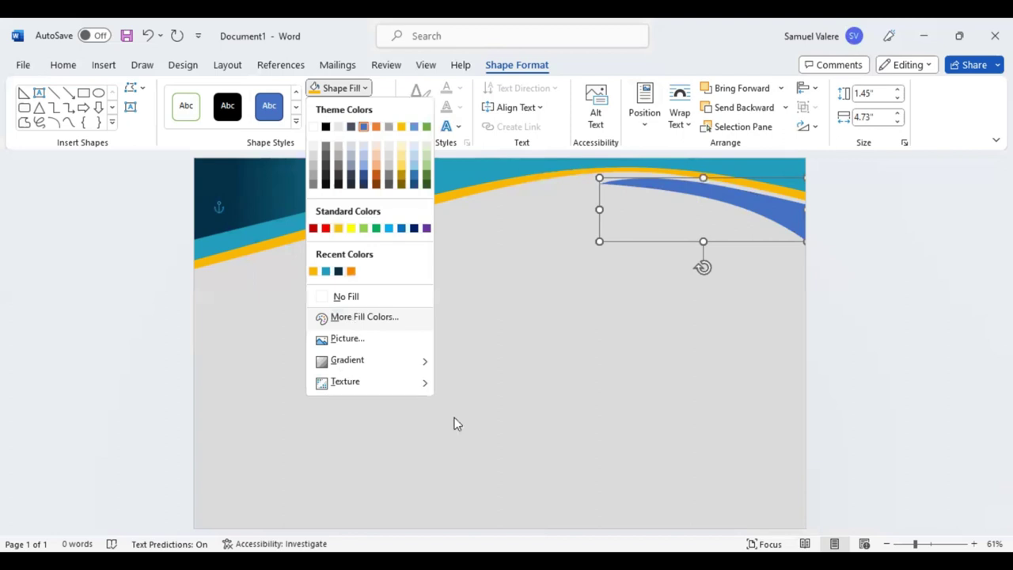
key("g")
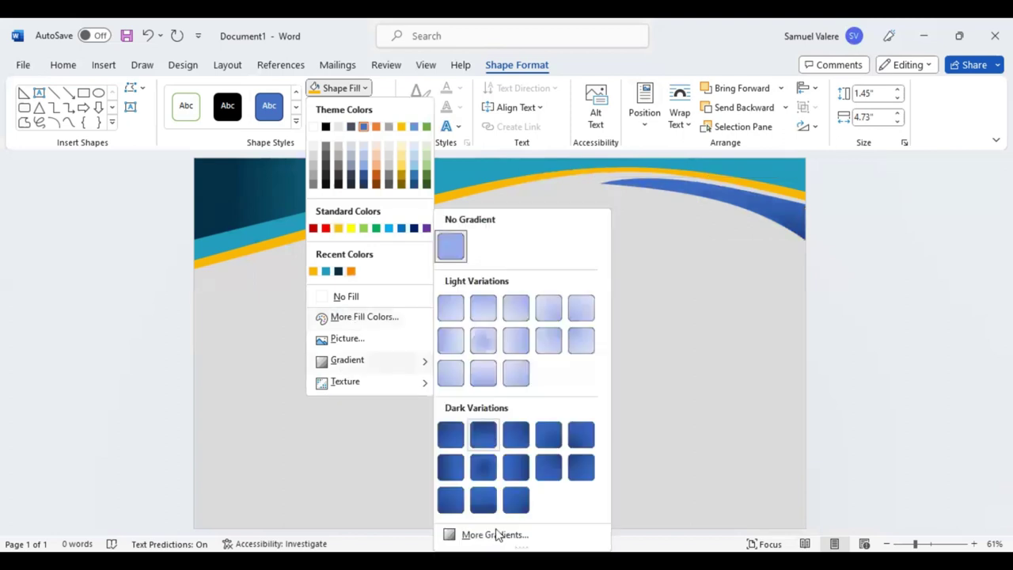
left_click(496, 536)
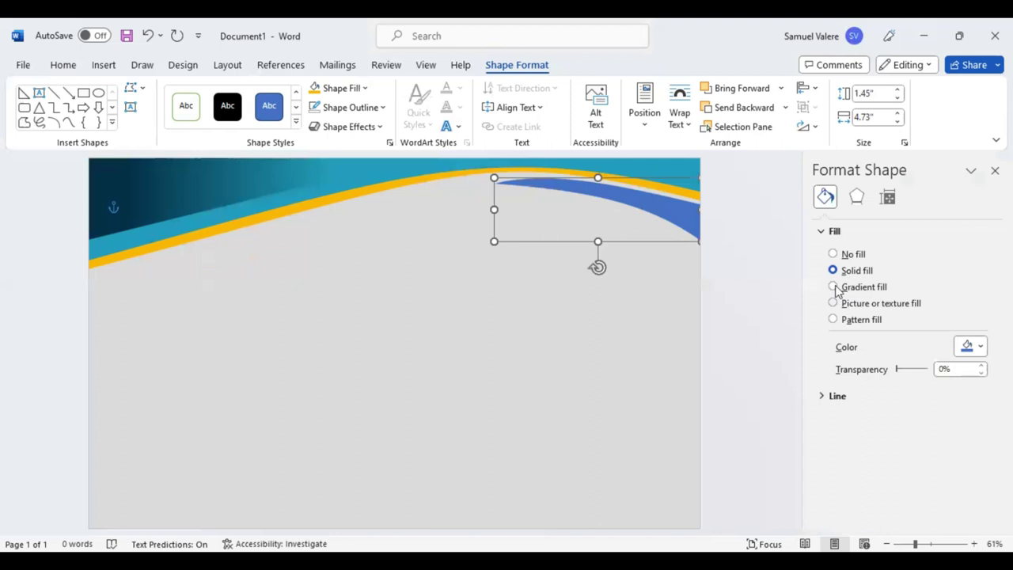
- Switch the swoosh to a gradient fill and choose a linear direction
left_click(836, 287)
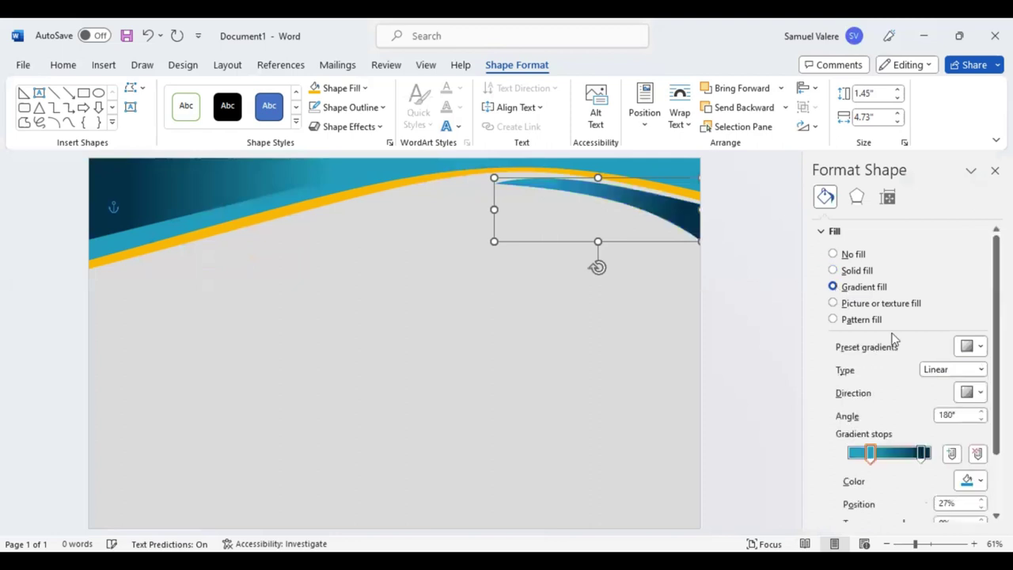
left_click(980, 393)
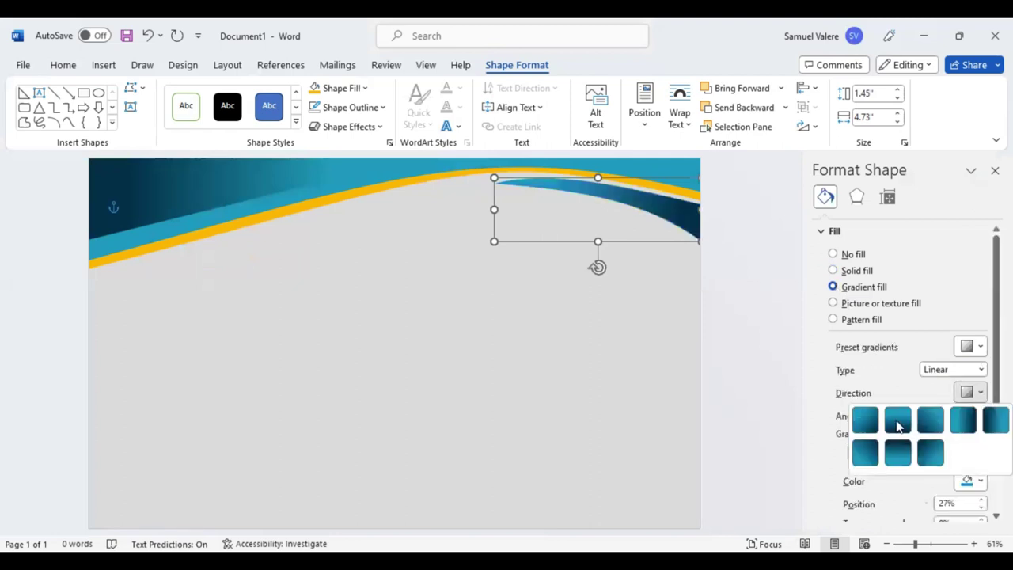
left_click(931, 452)
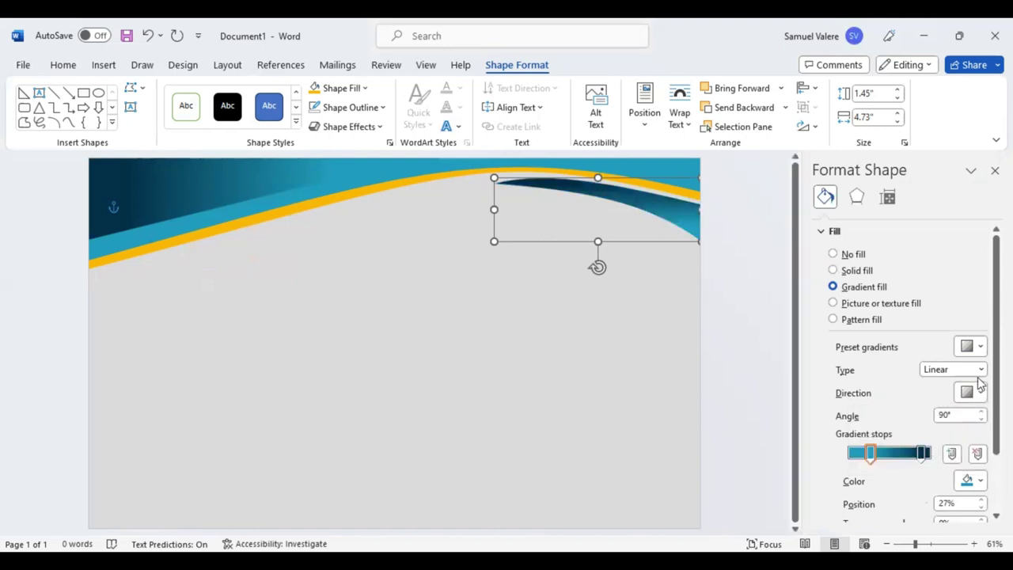
left_click(981, 393)
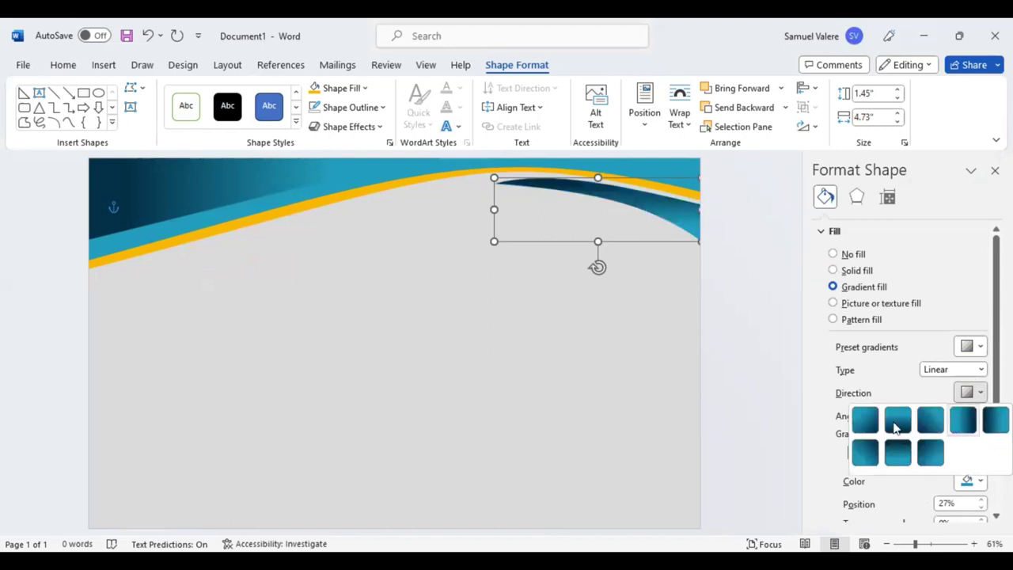
left_click(875, 415)
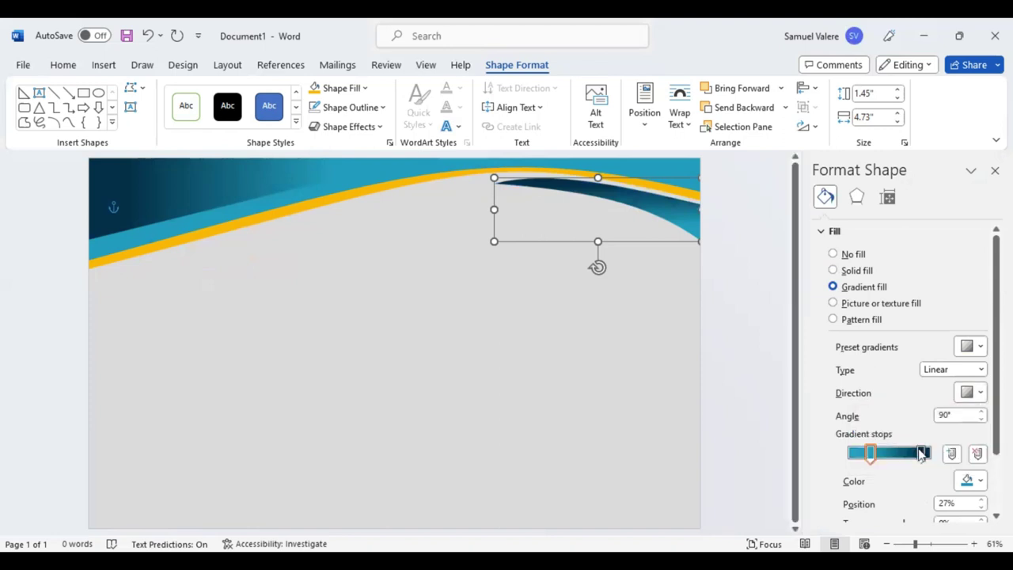
- Set the gradient angle to 0° and trim it to two stops at 25% and 97%
left_click(892, 455)
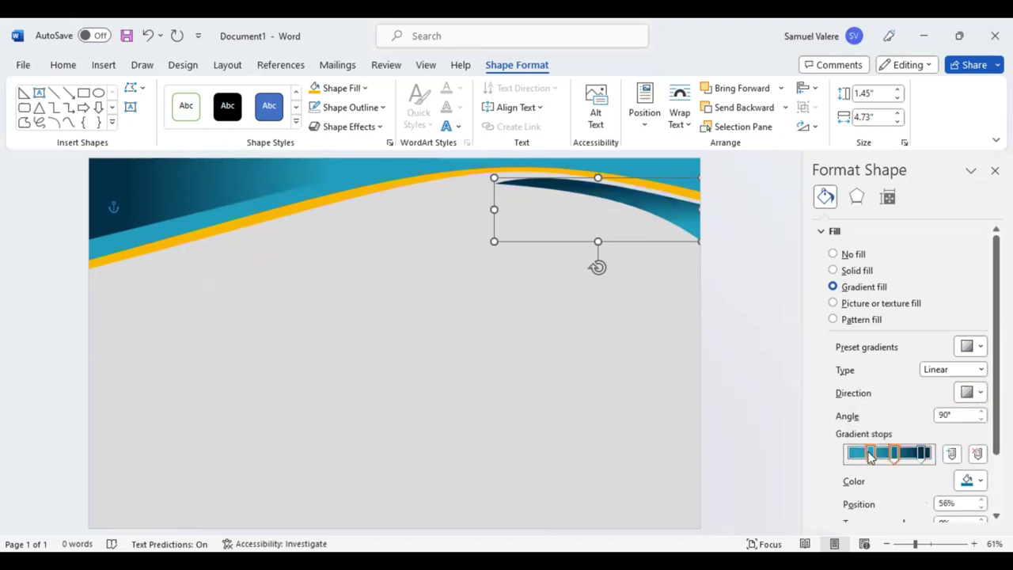
left_click_drag(856, 457, 868, 453)
double_click(970, 418)
type("0")
key("shift+Tab")
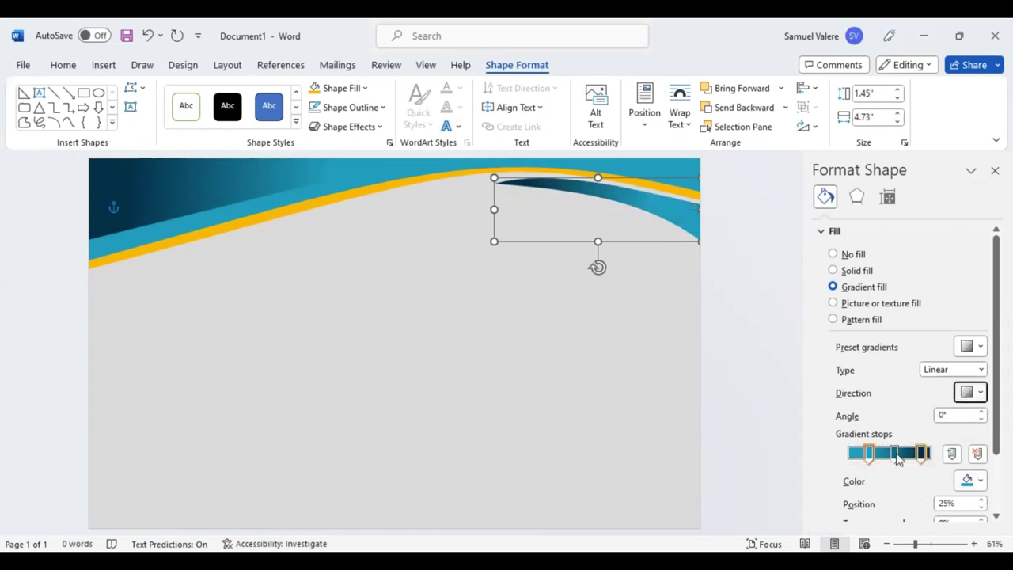
left_click_drag(895, 455, 891, 467)
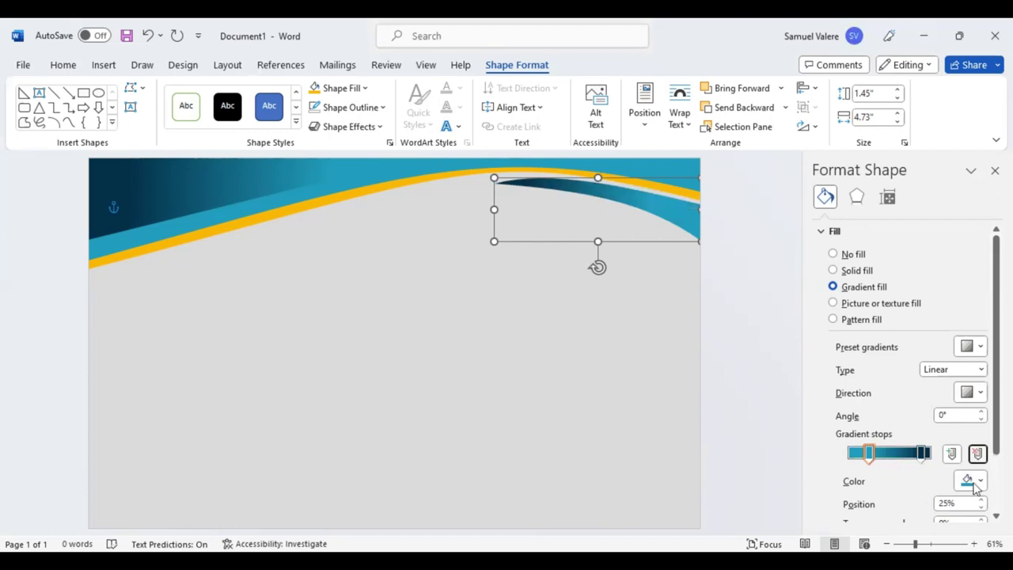
left_click_drag(928, 457, 934, 458)
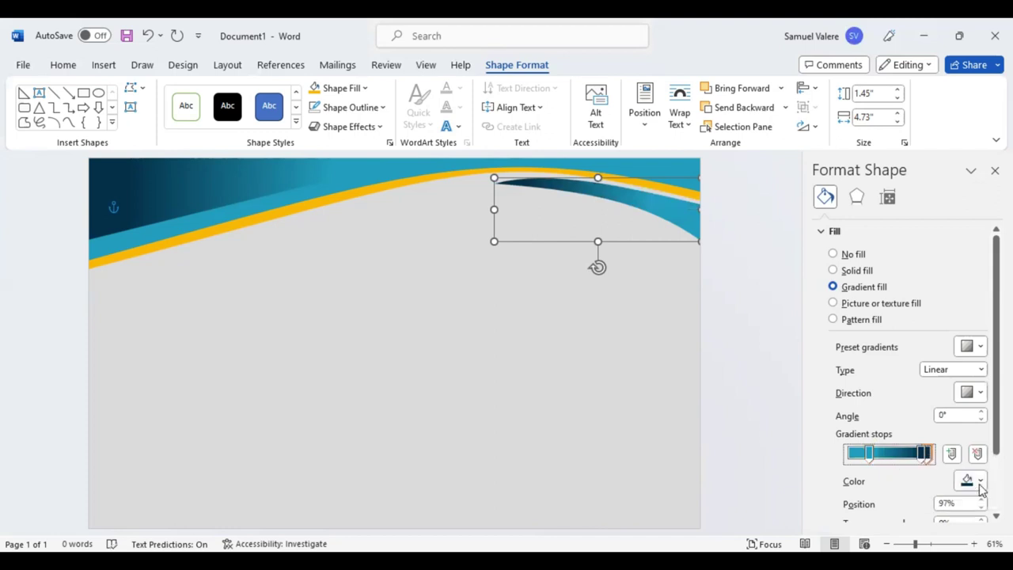
- Colour a gradient stop gold, remove the extra dark stop, and move gold to the left end
left_click(980, 481)
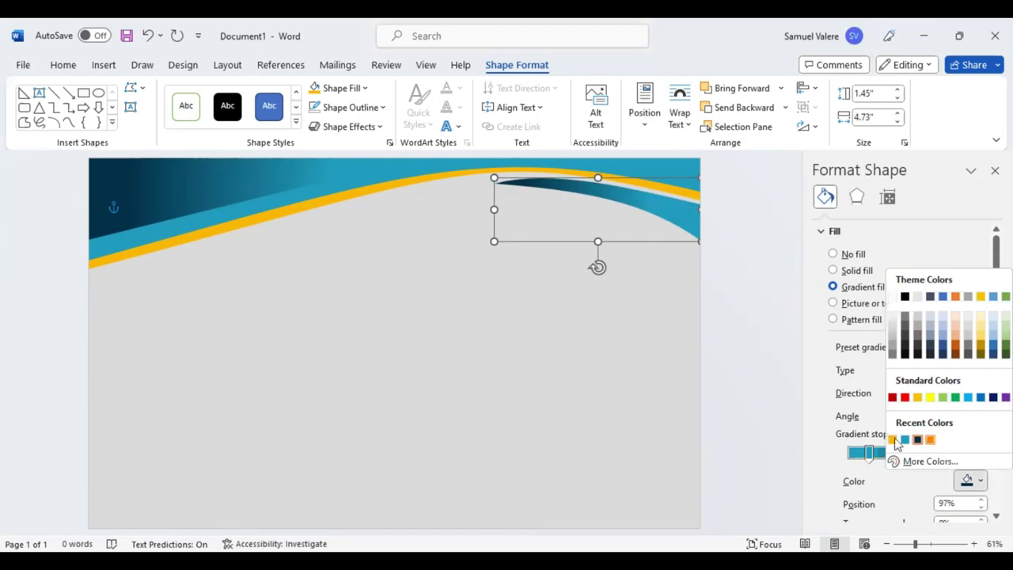
left_click(892, 439)
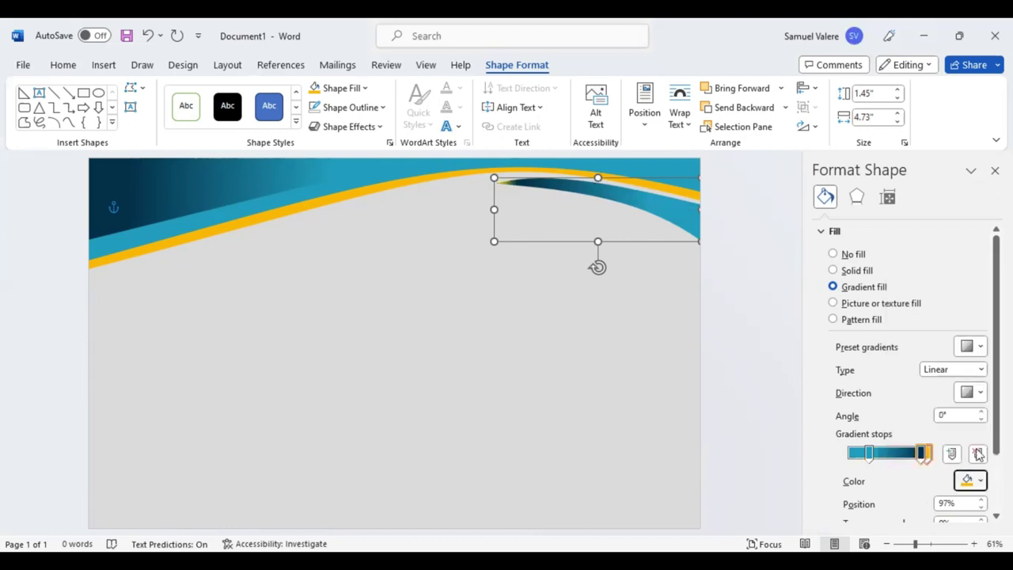
left_click(869, 453)
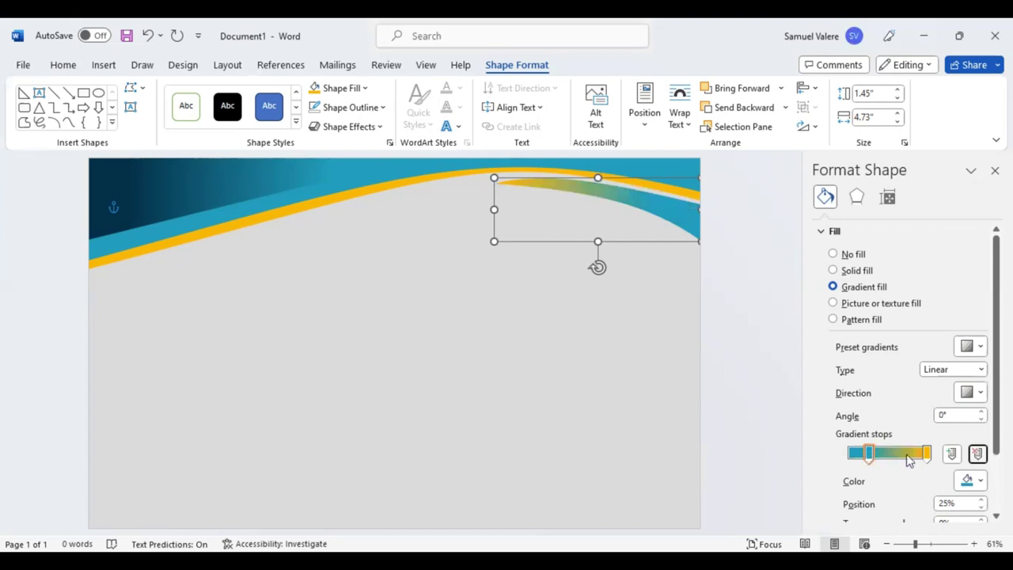
left_click_drag(927, 459, 849, 457)
- Make the right gradient stop orange at 78% and close the Format Shape pane
left_click(931, 453)
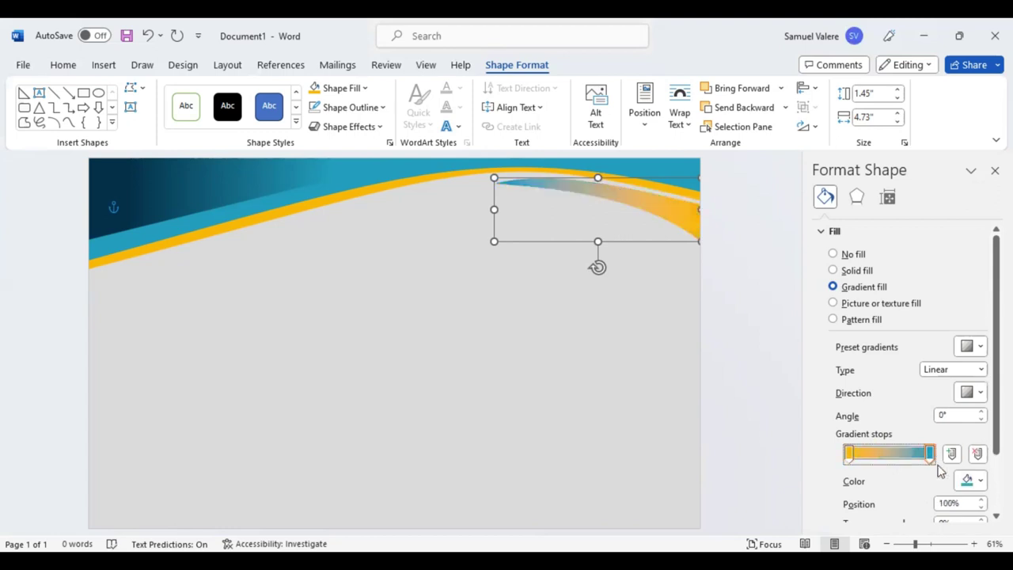
left_click(981, 480)
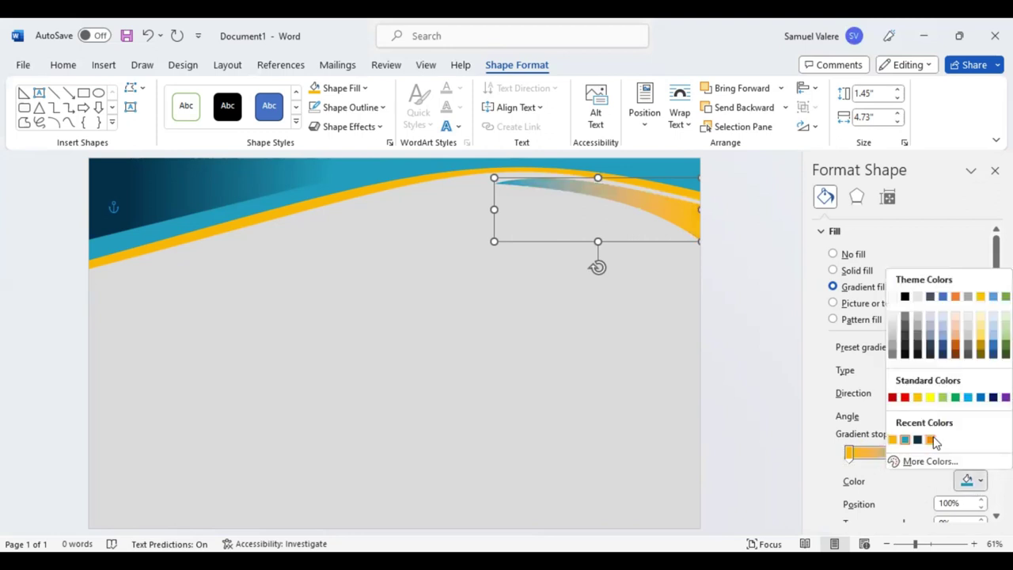
left_click(932, 440)
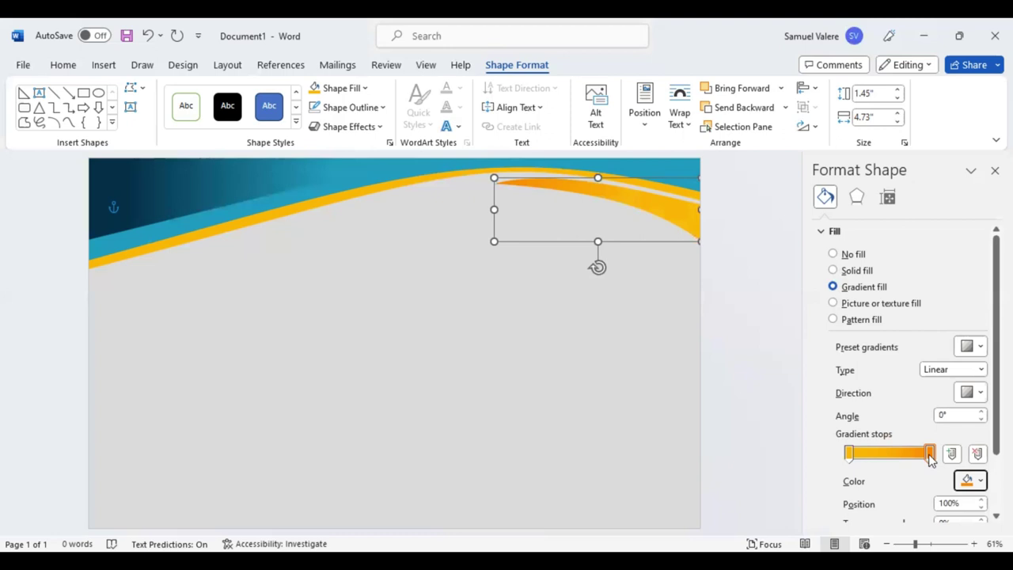
left_click_drag(930, 459, 919, 461)
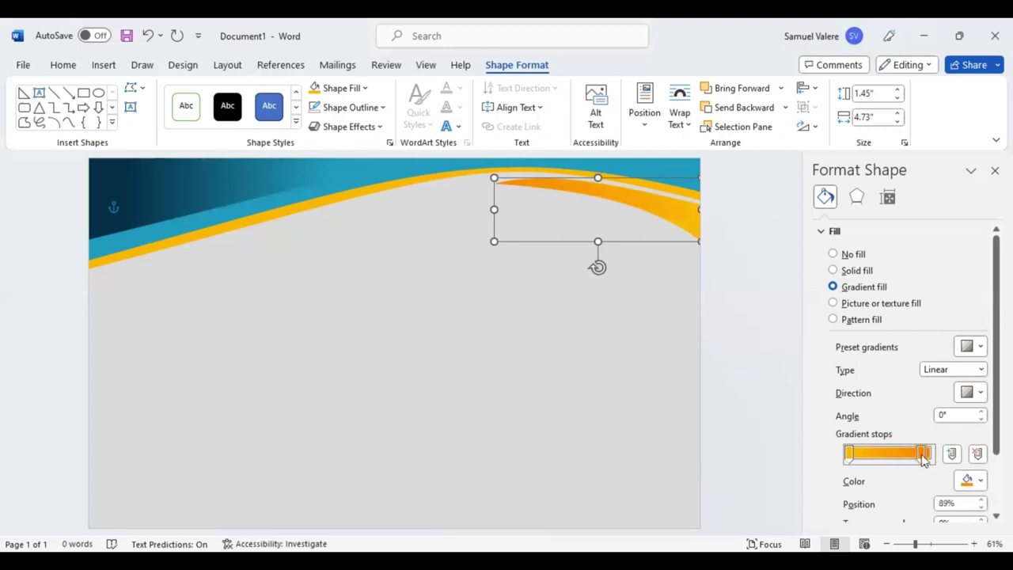
left_click_drag(917, 456, 913, 454)
left_click(994, 170)
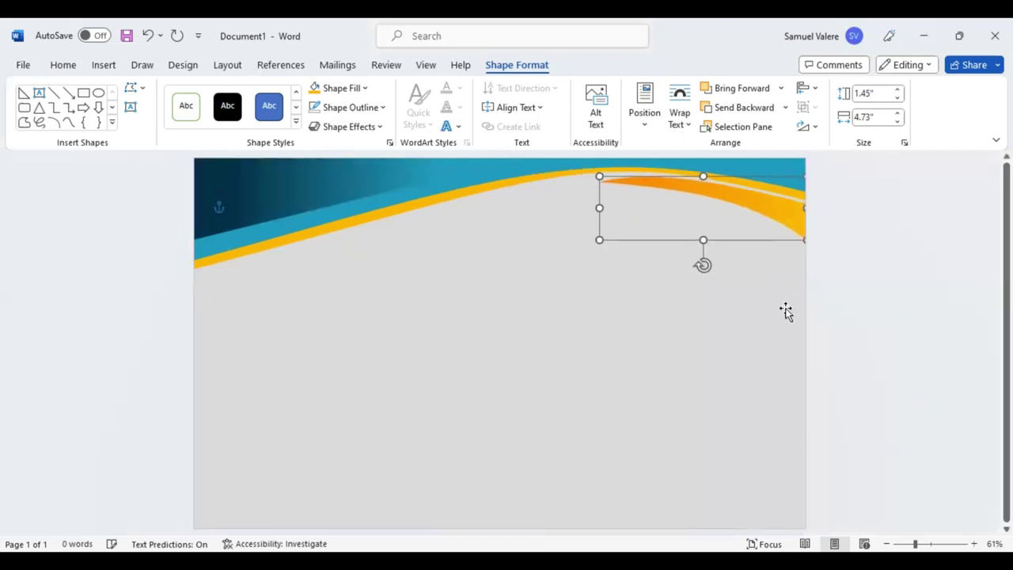
- Nudge the orange curve slightly lower on the page
left_click(705, 320)
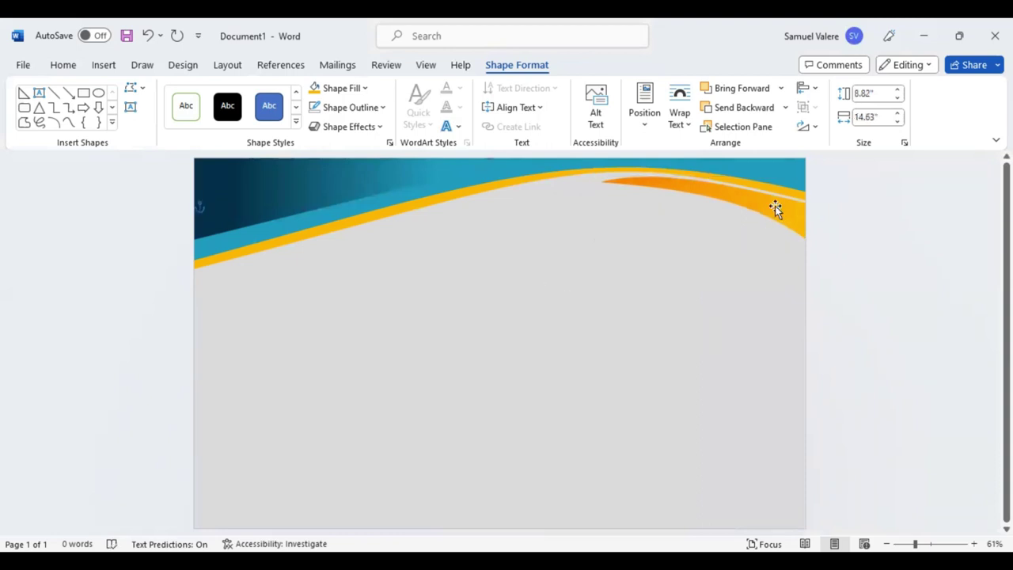
left_click_drag(775, 210, 777, 227)
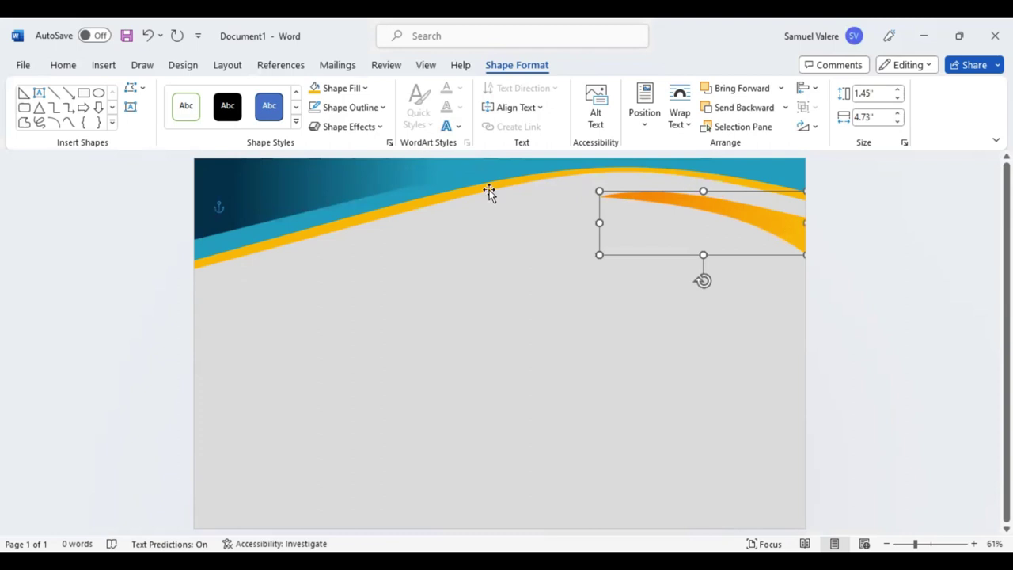
key("Down")
- Stretch the header wave's bottom edge down so it dips lower at the left
left_click(500, 278)
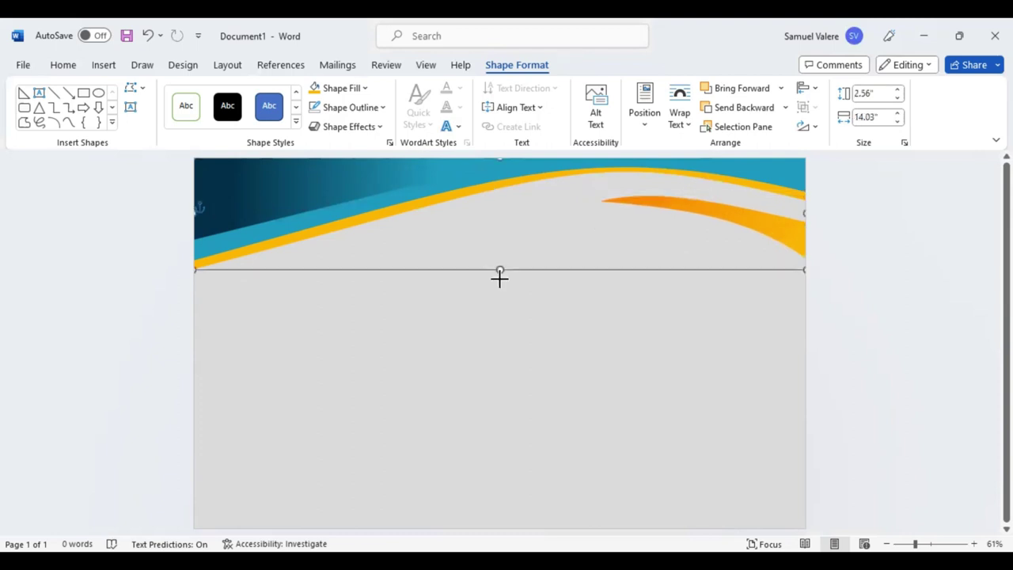
mouse_move(499, 277)
left_mouse_down()
mouse_move(499, 288)
mouse_move(498, 260)
mouse_move(496, 278)
left_mouse_up()
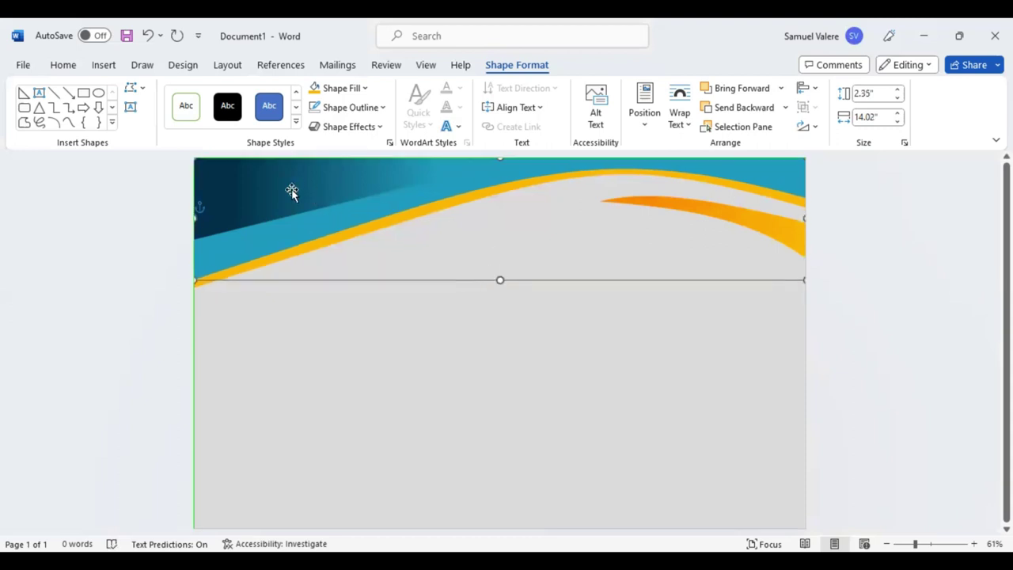
left_click_drag(360, 241, 346, 271)
left_click(353, 276)
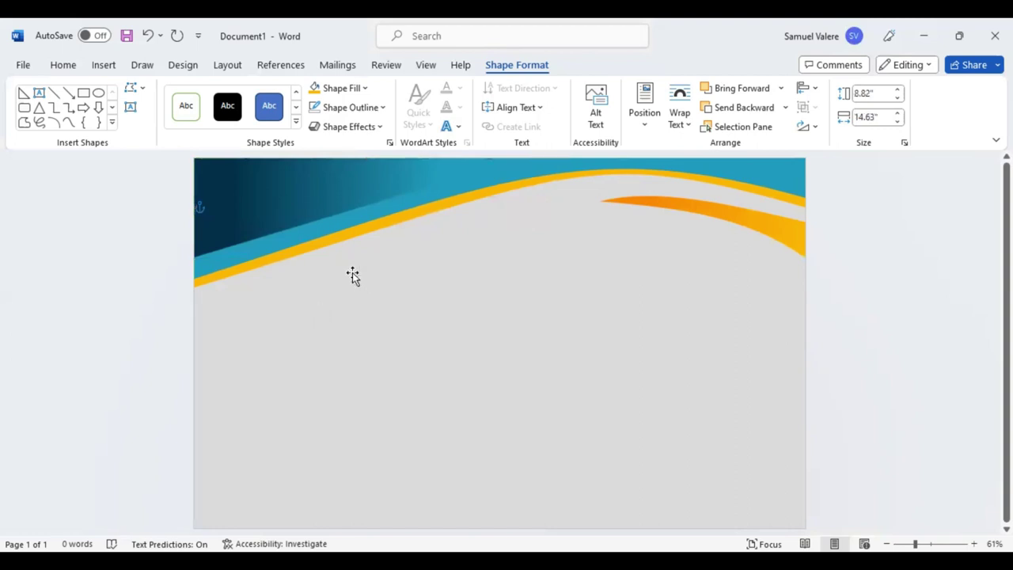
- Draw a text box below the header wave and type 'Certificate' into it
left_click(40, 93)
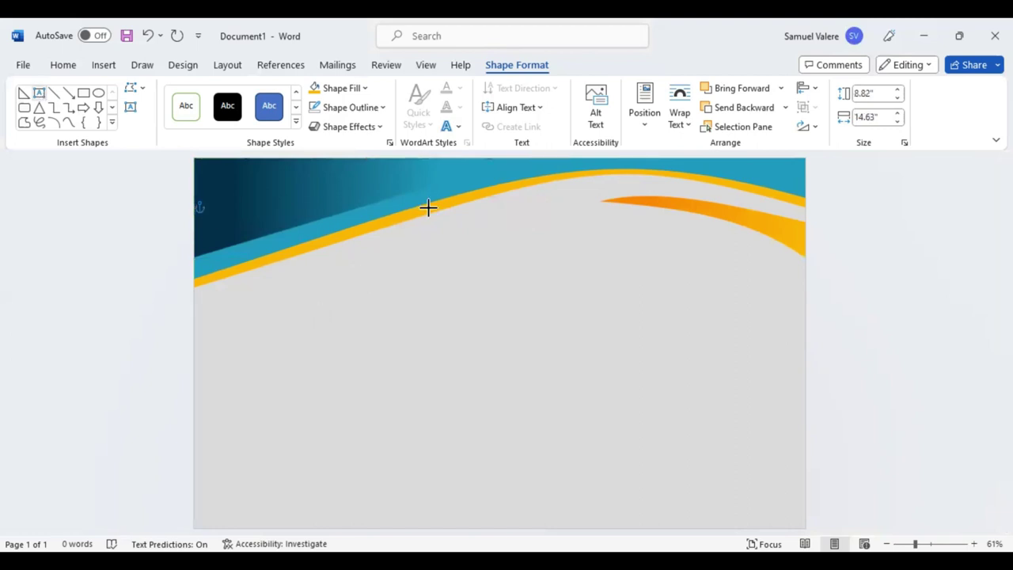
left_click_drag(413, 263, 602, 295)
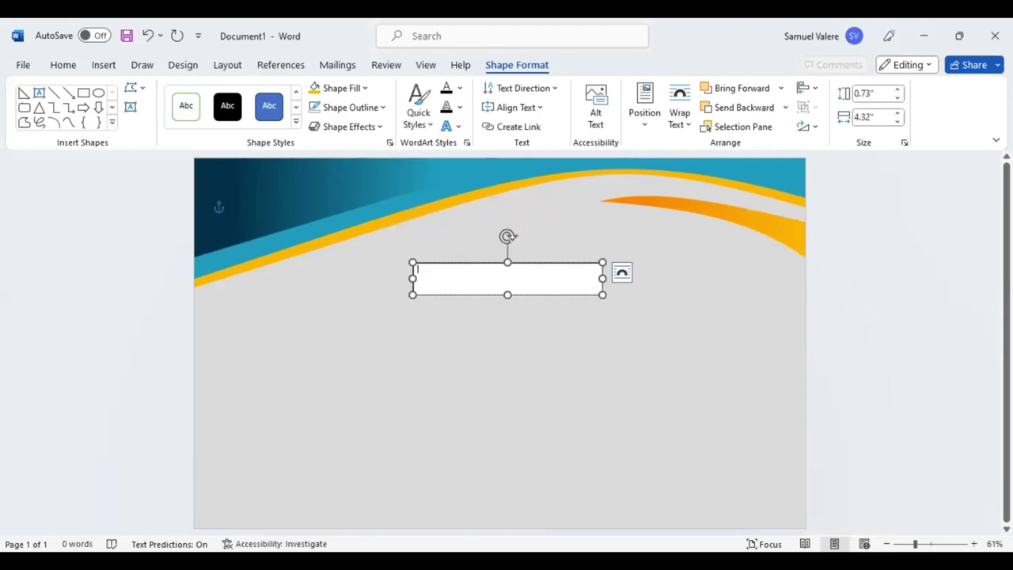
type("Cew")
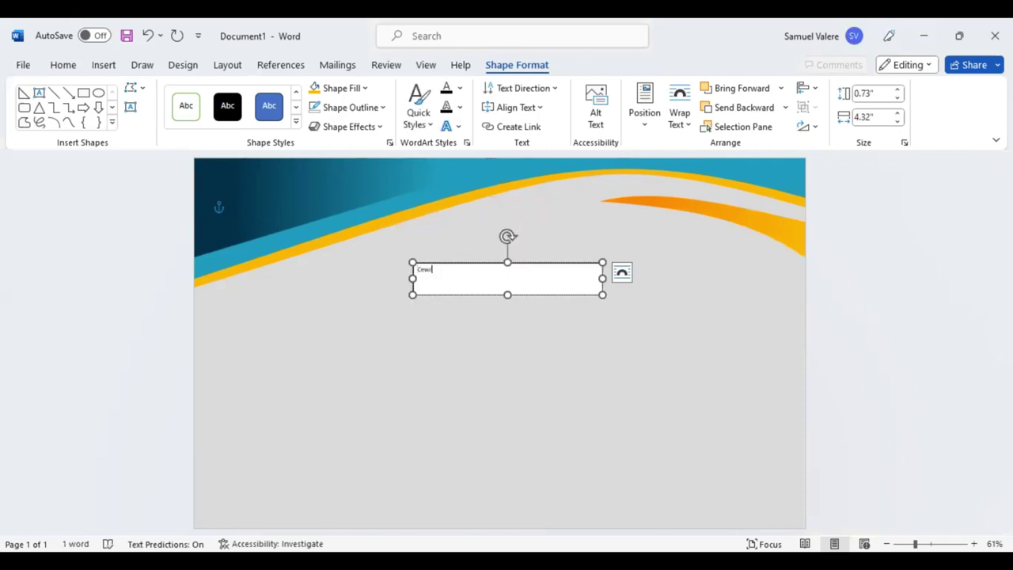
key("BackSpace")
type("tifi")
type("cate")
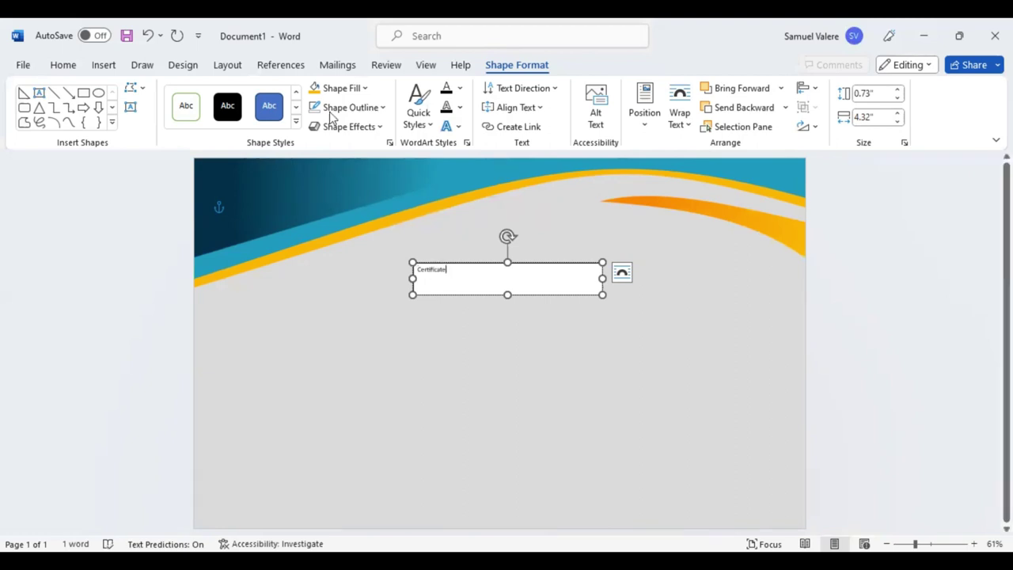
key("ctrl+a")
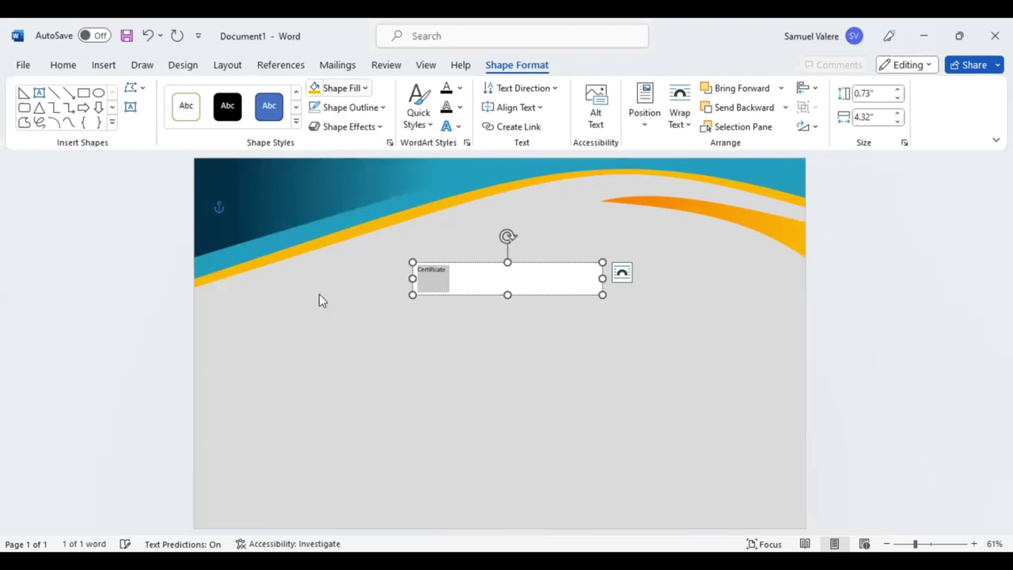
- Centre the title text and set its font to Georgia
left_click(63, 65)
key("ctrl+e")
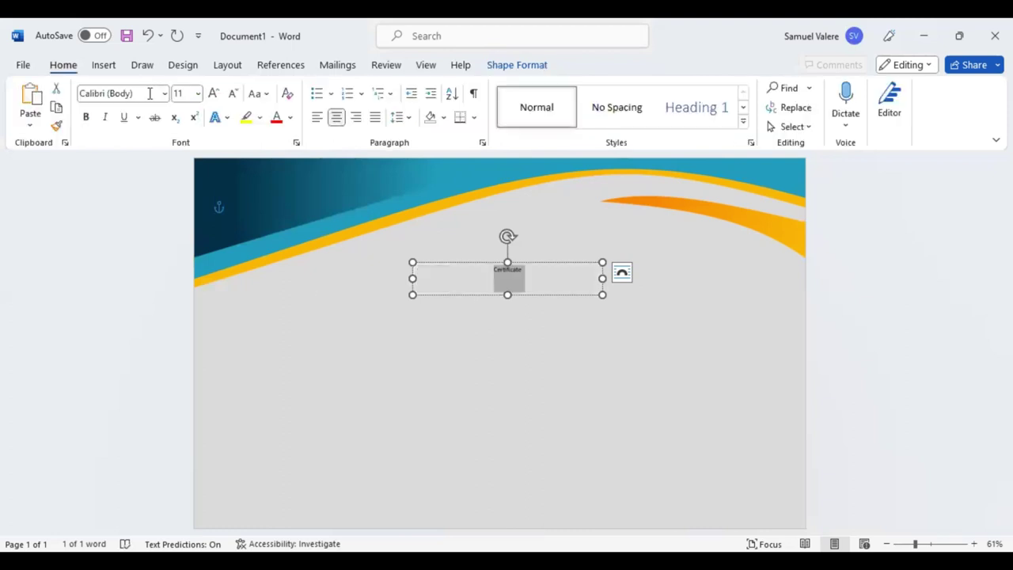
left_click(122, 94)
type("Georgia")
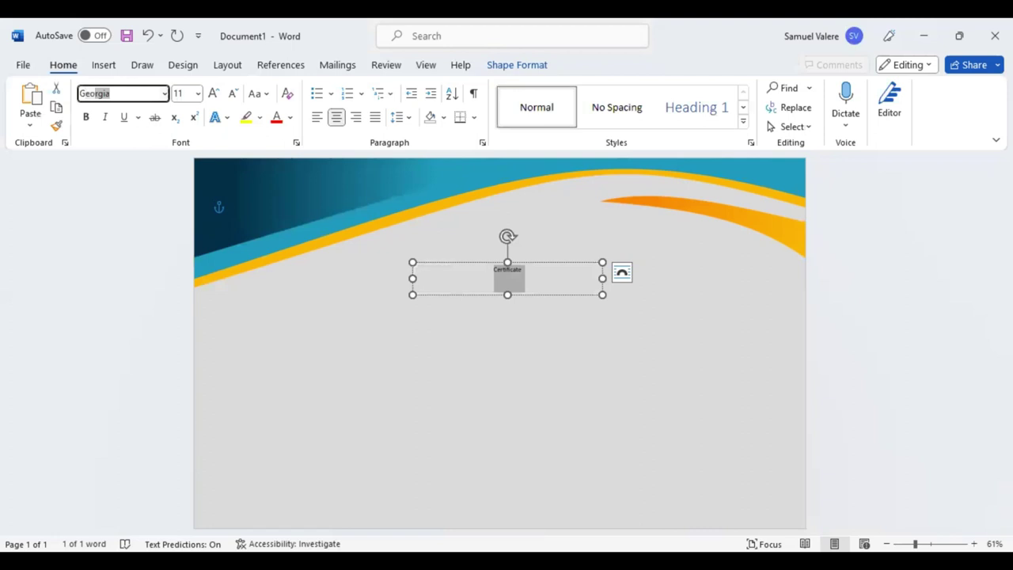
key("Return")
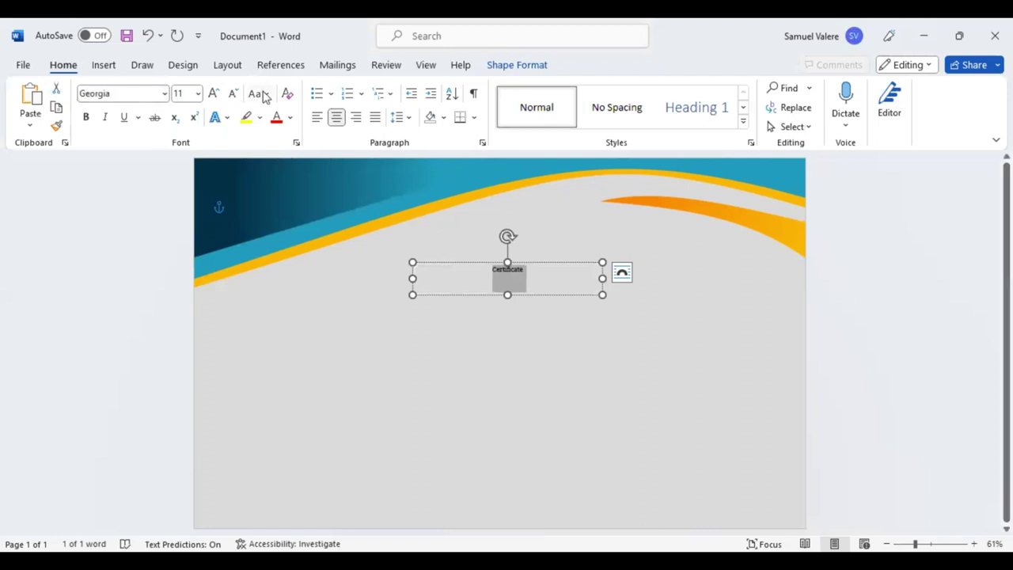
- Make the title bold 28 pt capitals and move its box to the header's top-left
key("ctrl+shift+a")
left_click(214, 94)
left_click(214, 93)
left_click(214, 94)
left_click(215, 93)
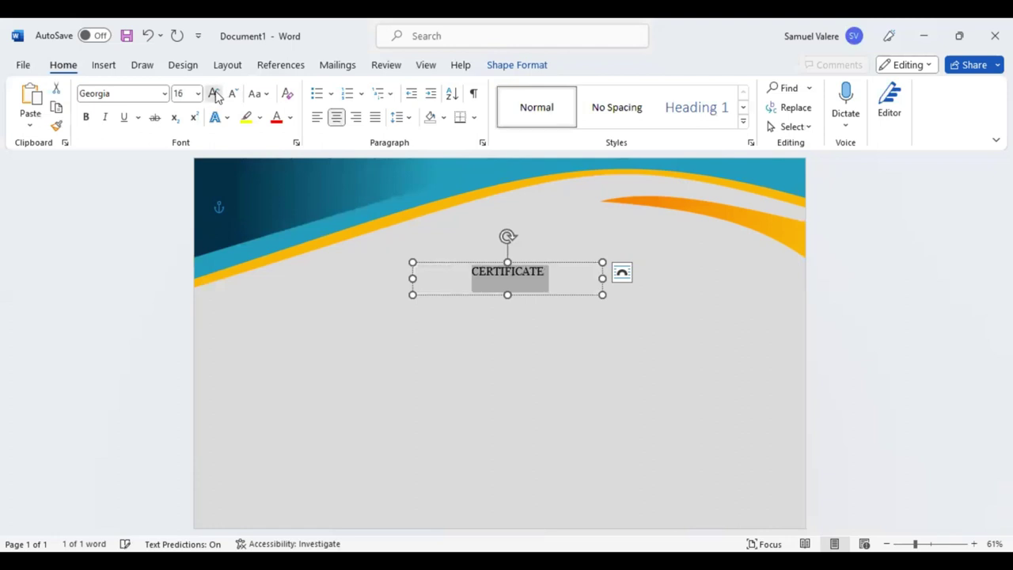
left_click(214, 93)
left_click(214, 94)
left_click(214, 94)
left_click(87, 117)
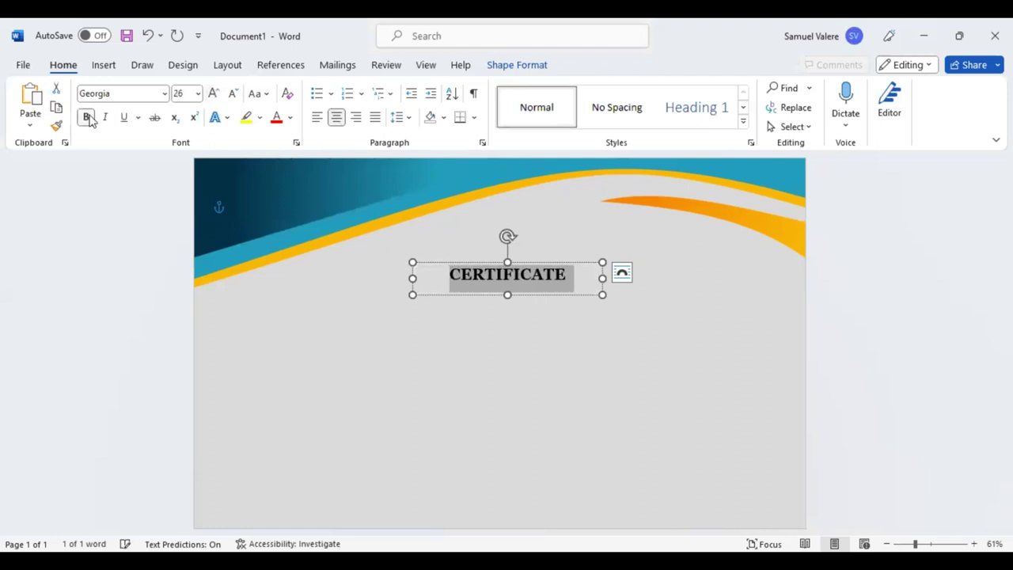
left_click(213, 93)
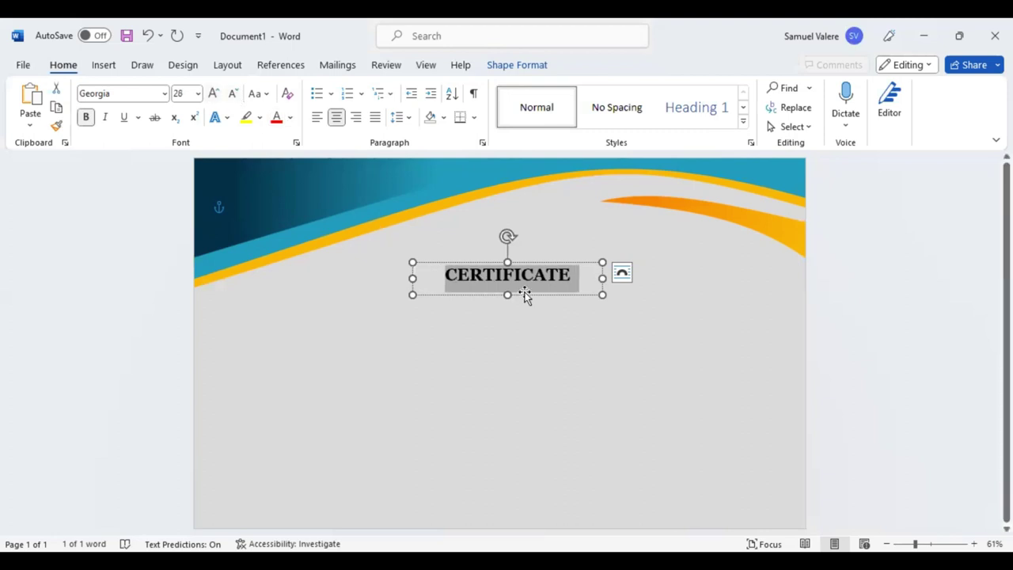
left_click_drag(518, 278, 299, 204)
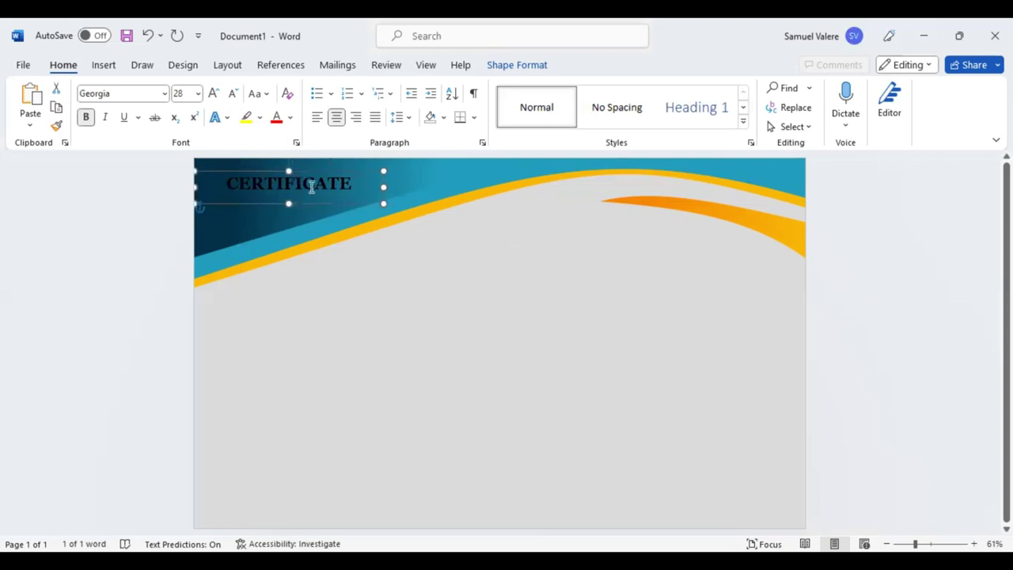
- In the Font dialog's Advanced settings, set CERTIFICATE's spacing to Expanded by 4 pt
double_click(311, 186)
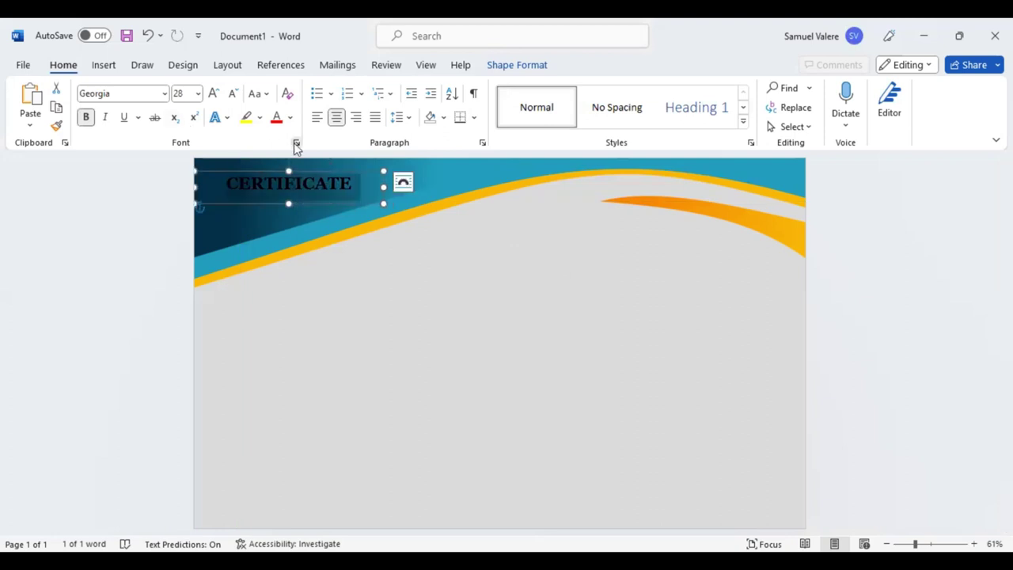
left_click(294, 142)
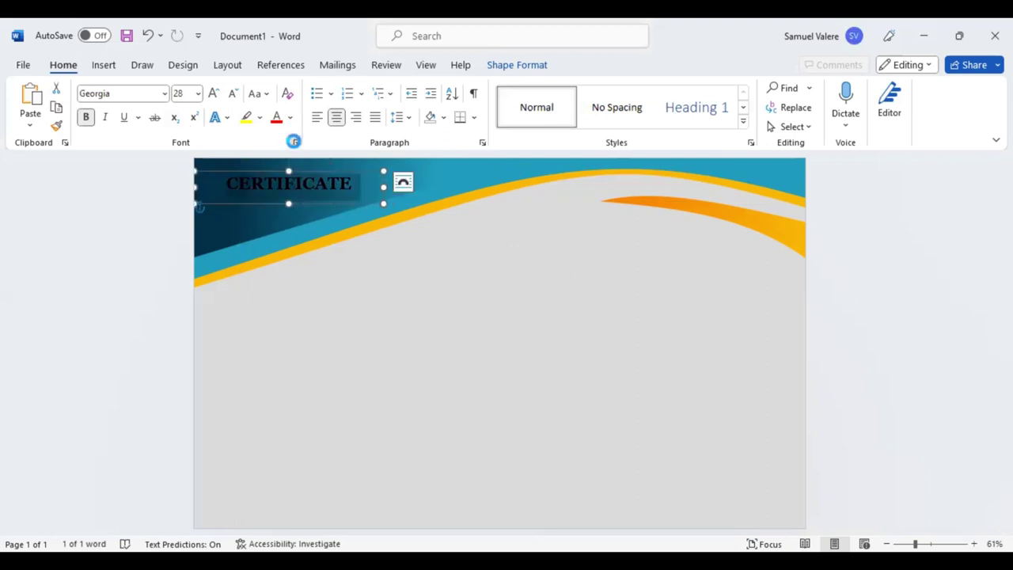
left_click(417, 122)
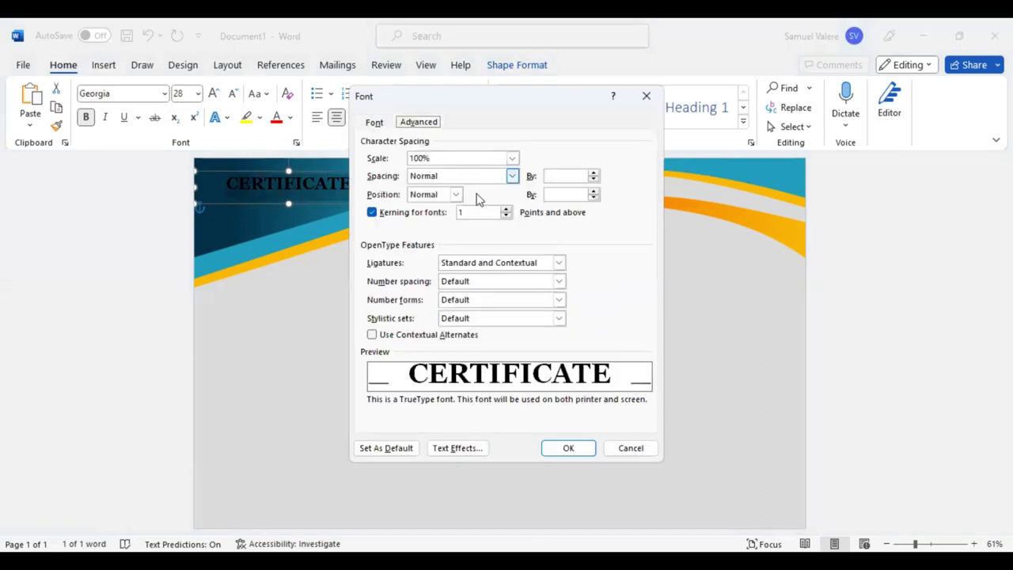
left_click(512, 176)
key("Return")
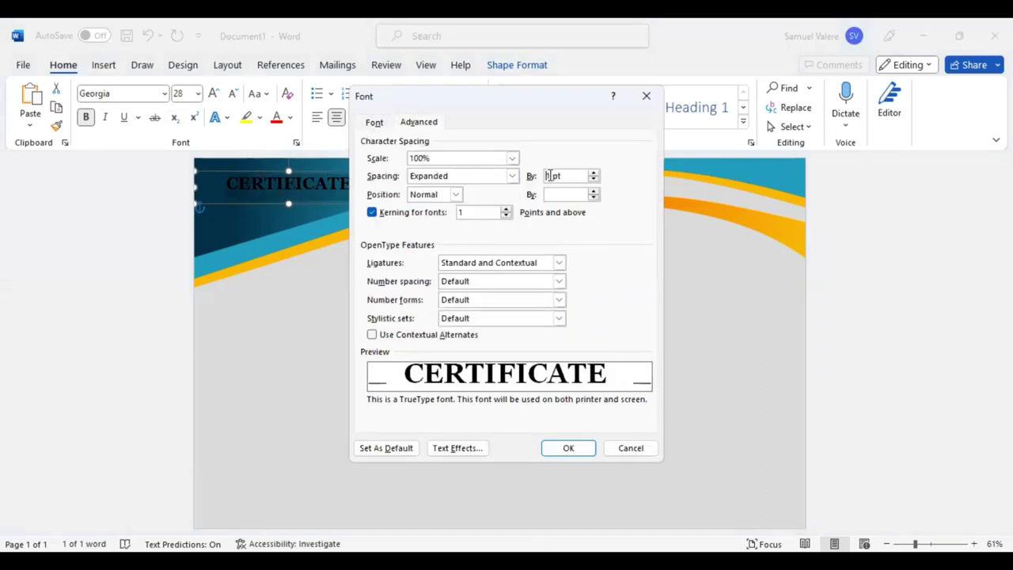
left_click(551, 176)
key("BackSpace")
type("4")
key("Return")
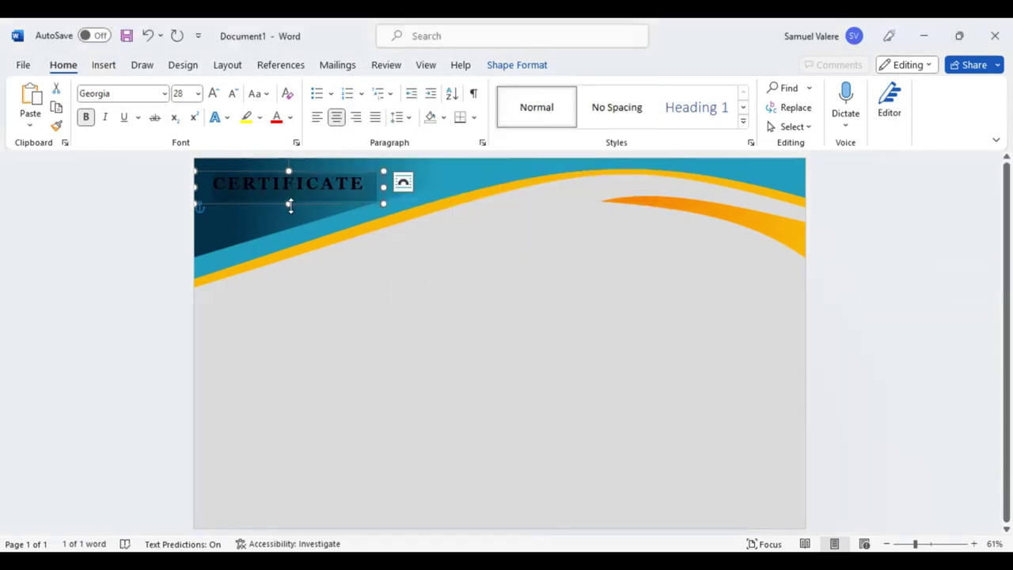
- Shorten the CERTIFICATE text box slightly and colour the word pale grey
left_click_drag(290, 205, 320, 194)
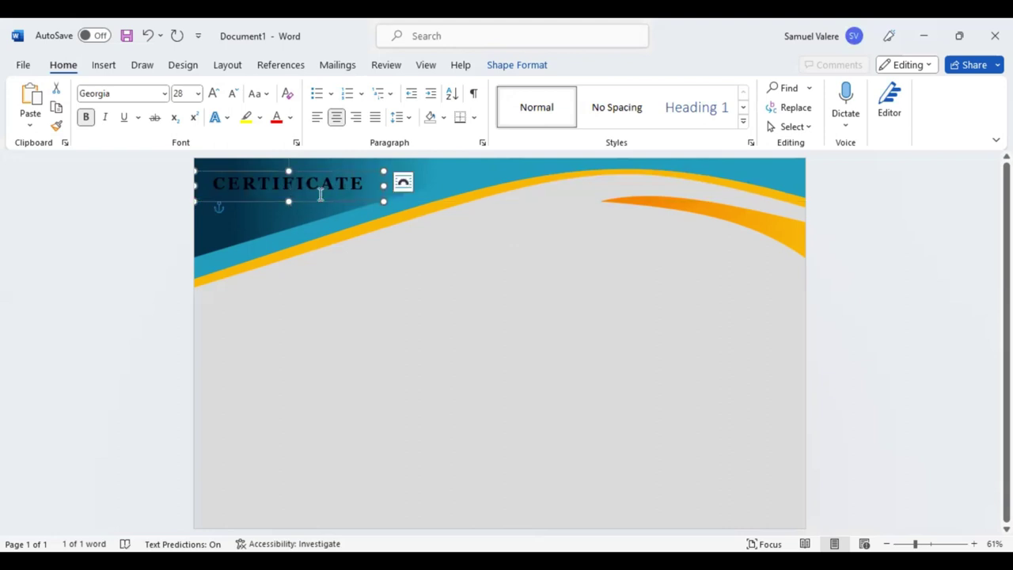
double_click(320, 194)
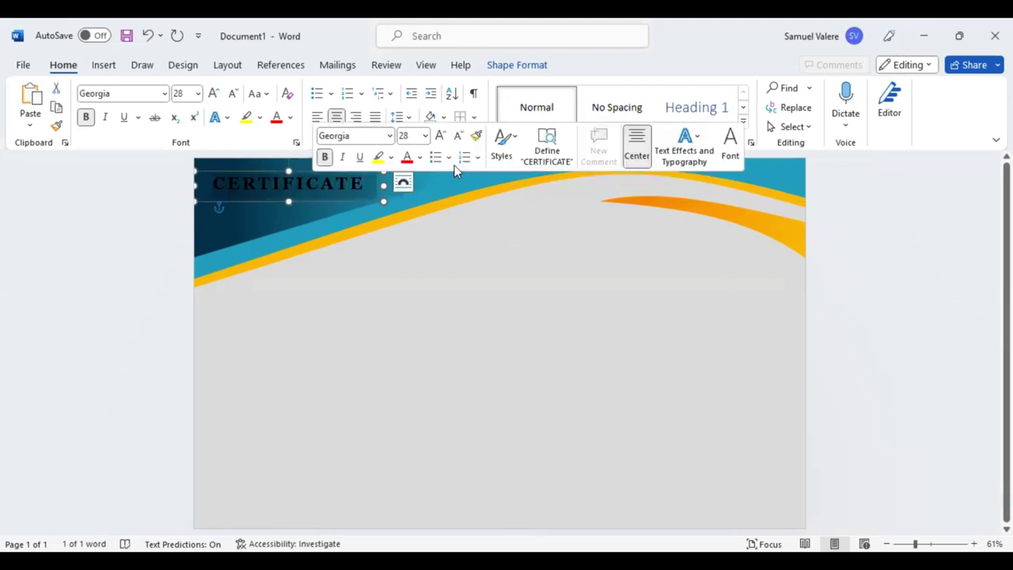
left_click(420, 158)
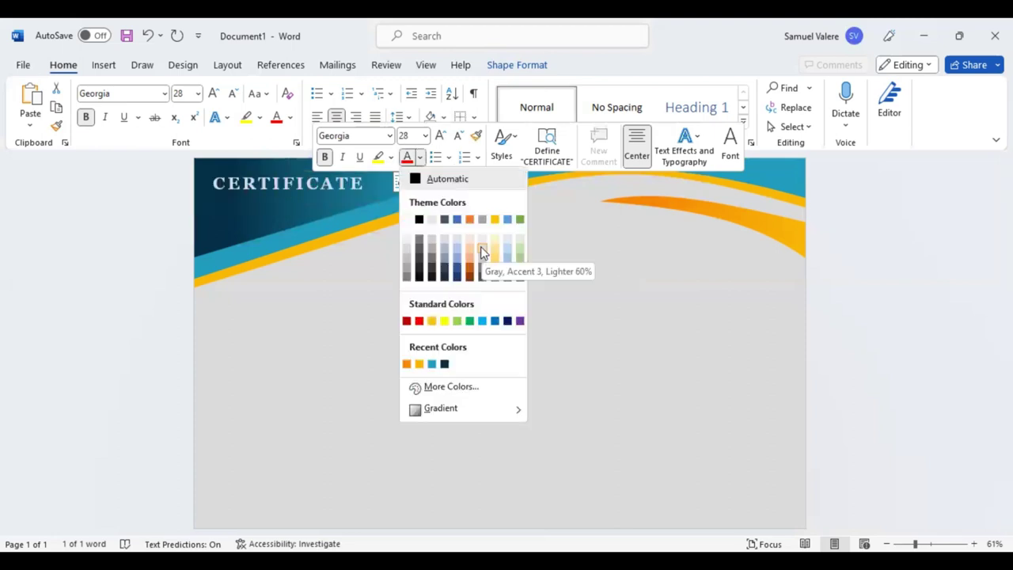
left_click(298, 204)
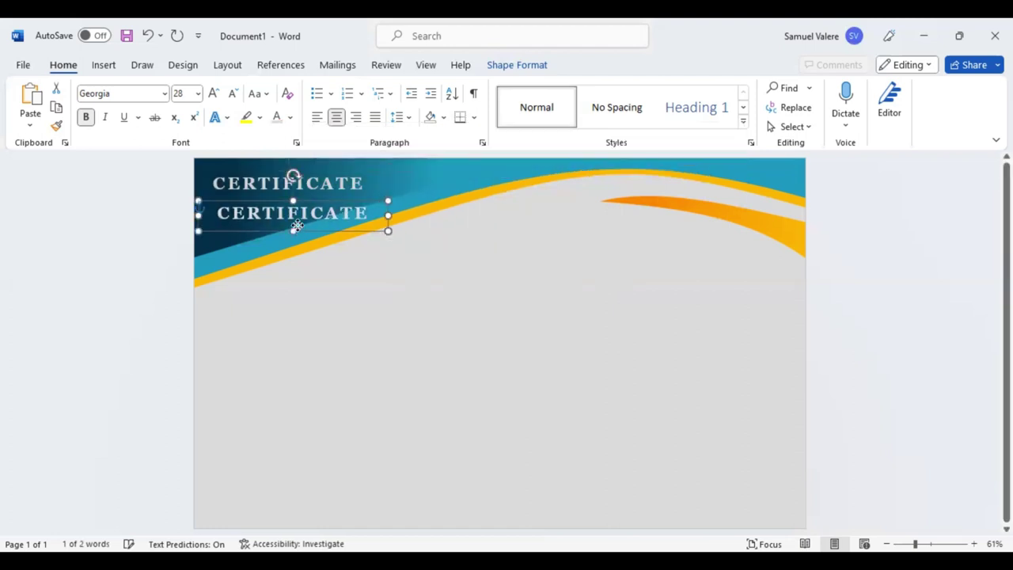
- Duplicate the CERTIFICATE box below it and retype it as non-bold capitals 'Of Appreciation'
left_click_drag(300, 212, 296, 224, "ctrl")
double_click(298, 204)
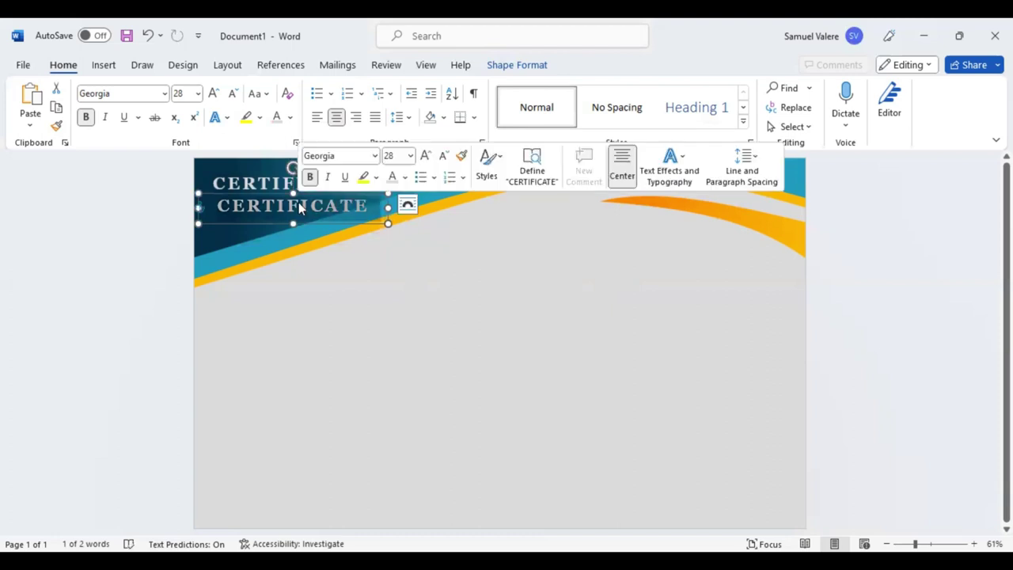
type("Of")
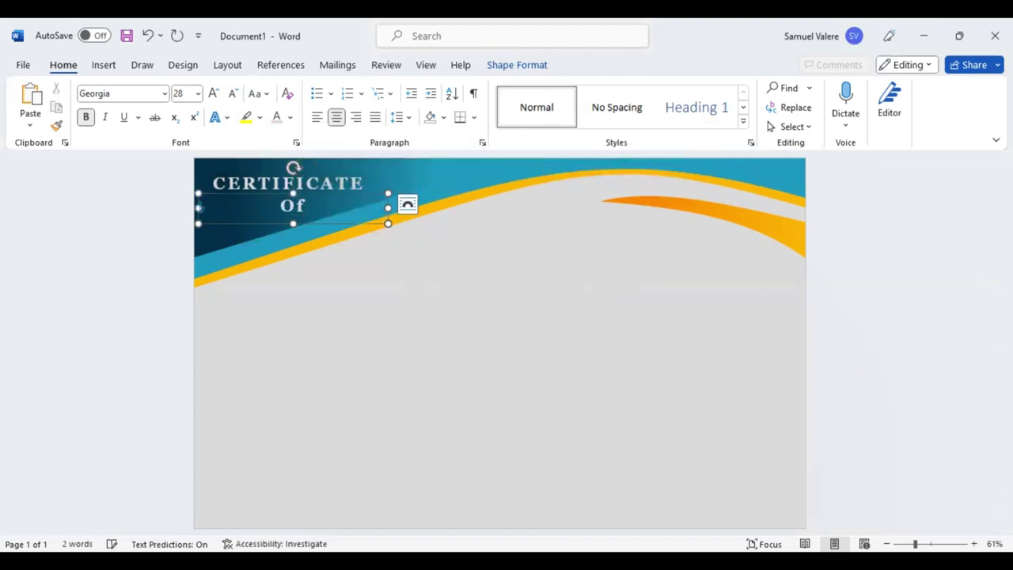
type(" Appreci")
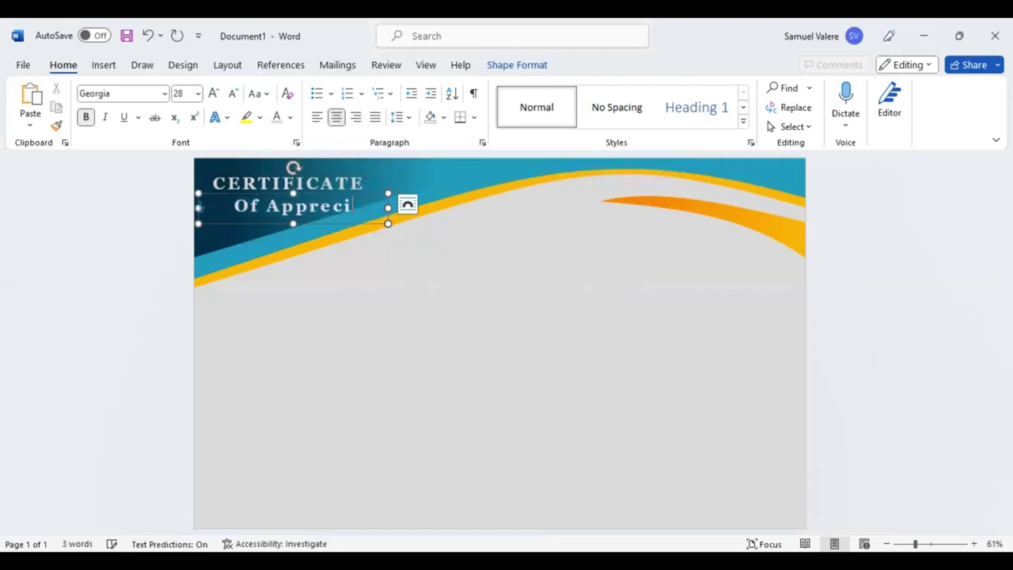
type("ation")
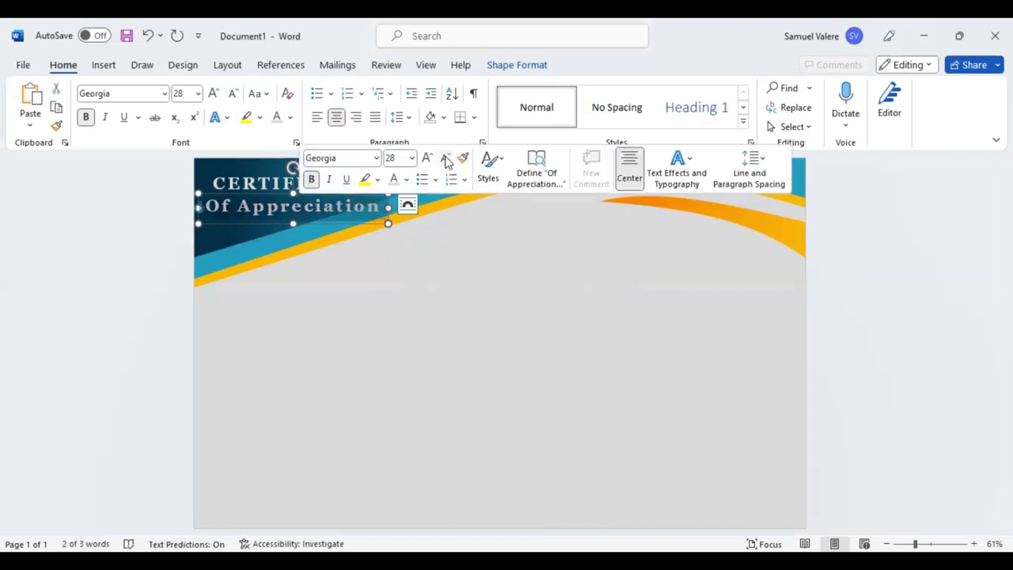
left_click(445, 157)
left_click(446, 157)
left_click(444, 158)
left_click(444, 158)
left_click(445, 158)
left_click(444, 158)
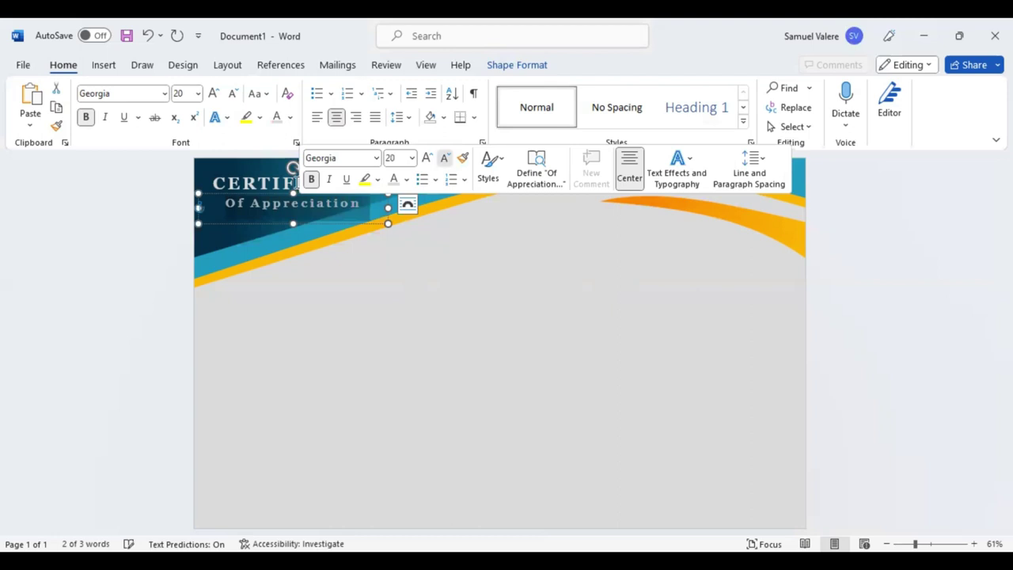
left_click(311, 180)
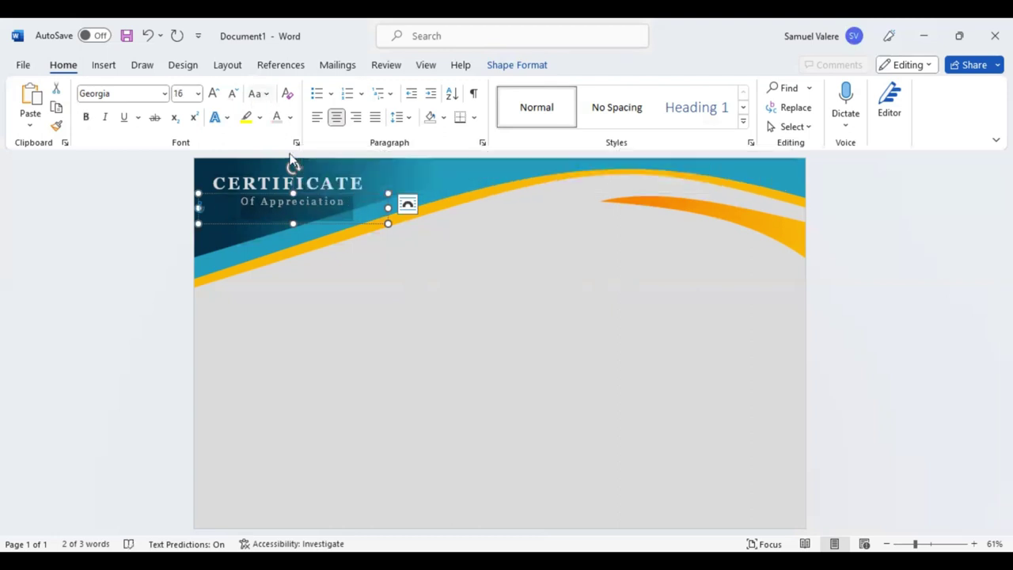
key("ctrl+shift+a")
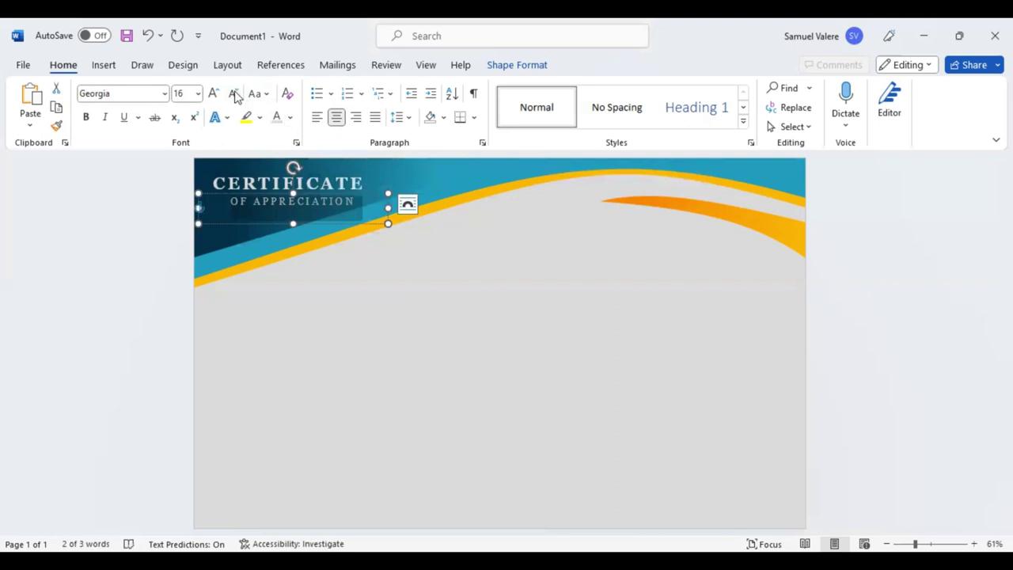
- Reduce the subtitle to 12 pt, narrow and shorten its box, and centre it under CERTIFICATE
left_click(235, 95)
left_click(234, 95)
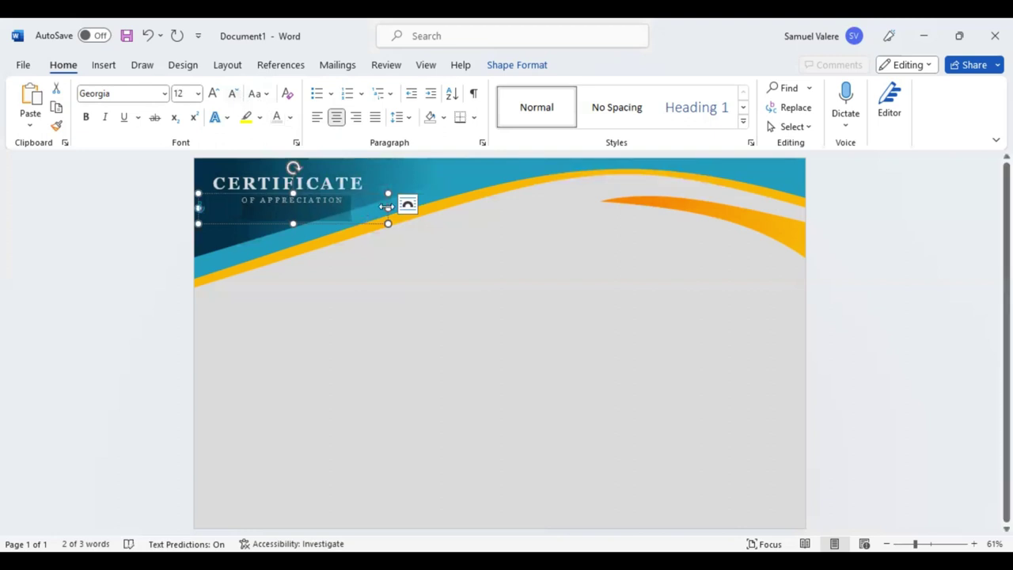
left_click_drag(327, 200, 318, 200)
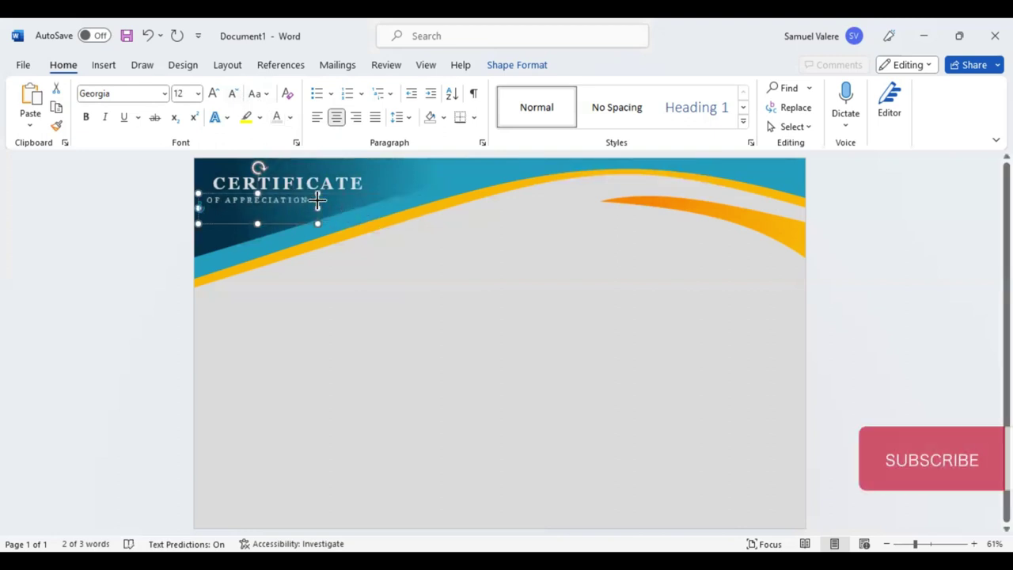
left_click_drag(258, 222, 258, 208)
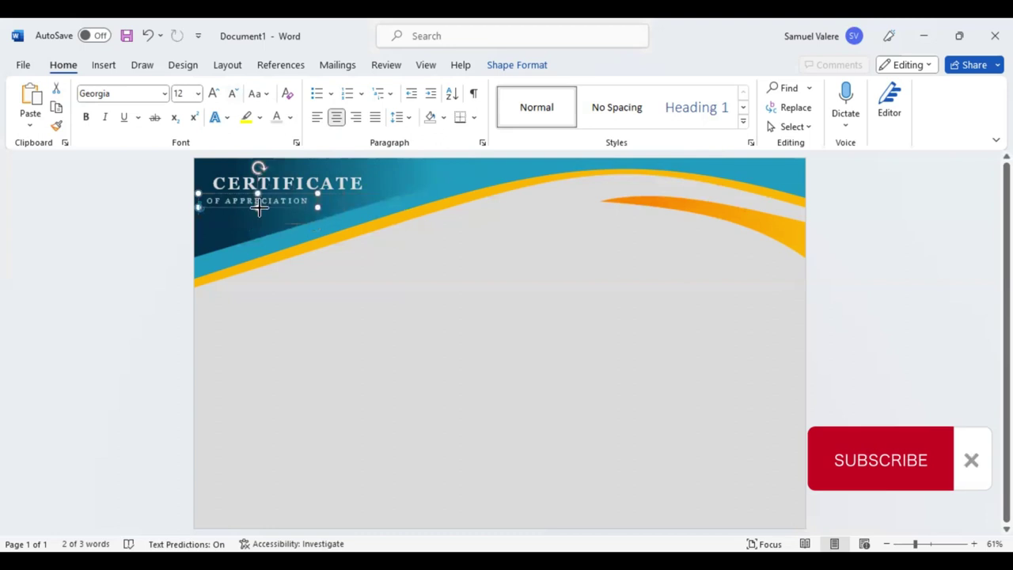
key("Right")
key("Right")
key("Right")
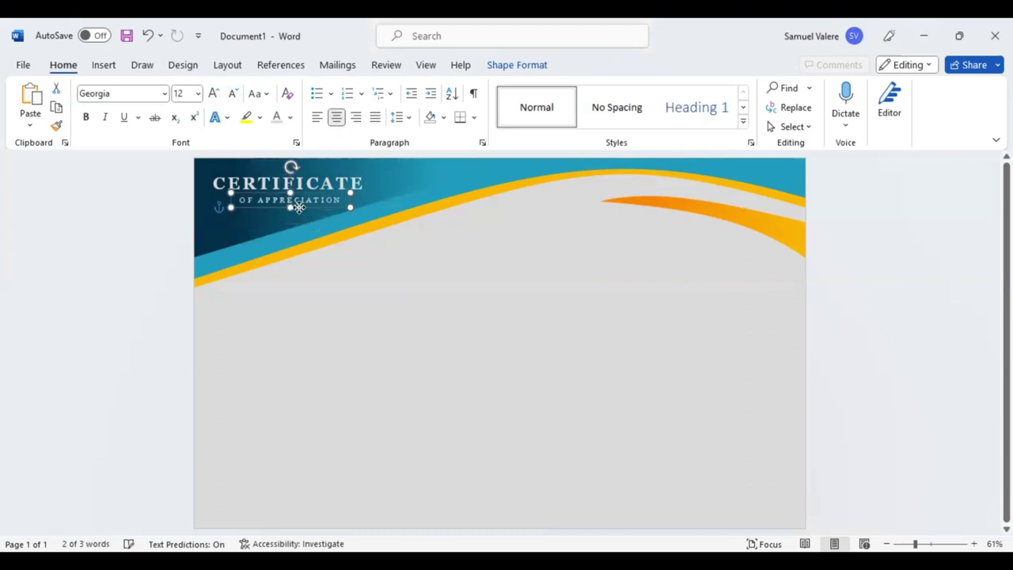
left_click_drag(298, 207, 297, 205)
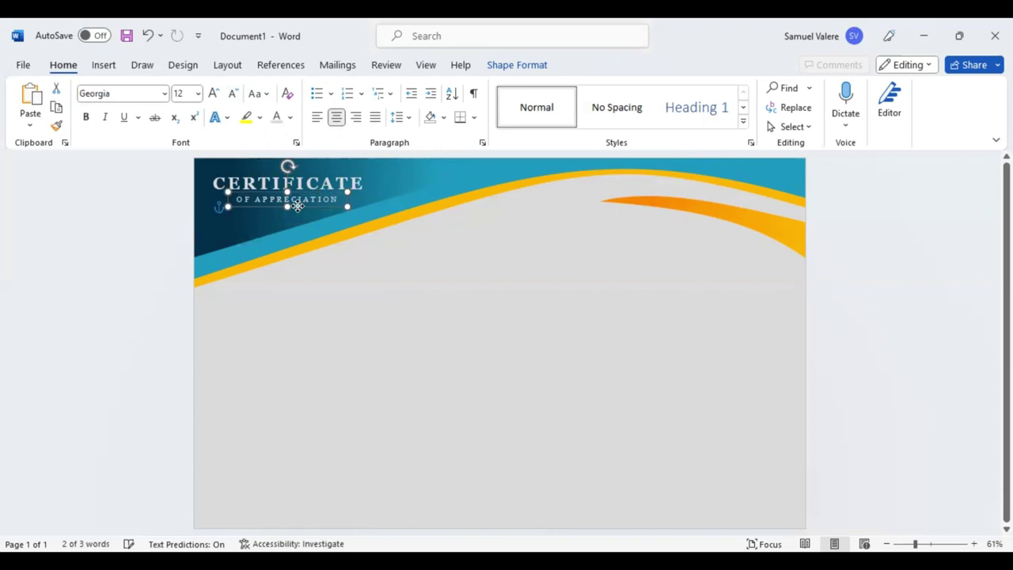
- Draw a wide text box below the header reading 'This Certificate is Greatly Presented To'
left_click(112, 68)
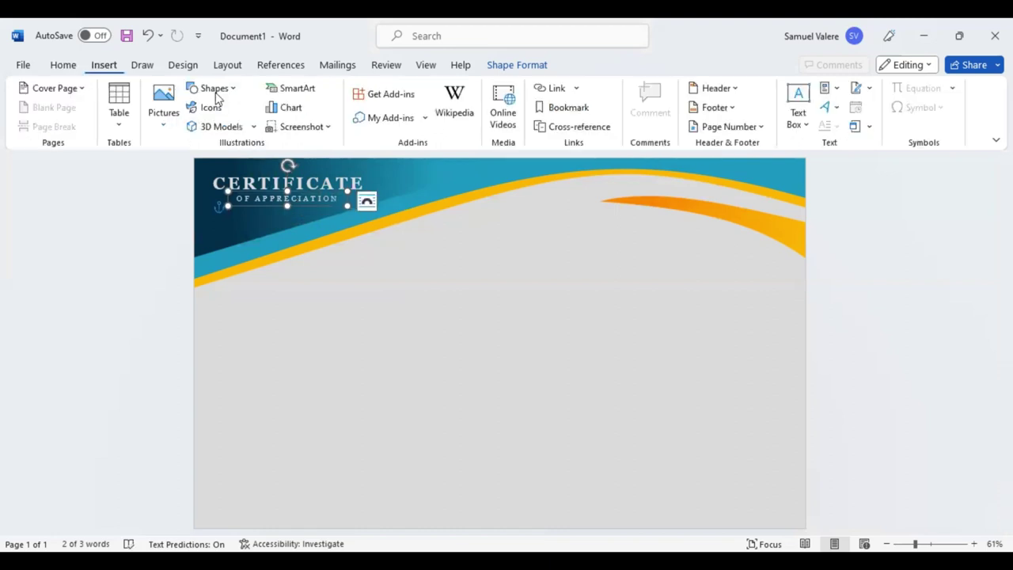
left_click(216, 89)
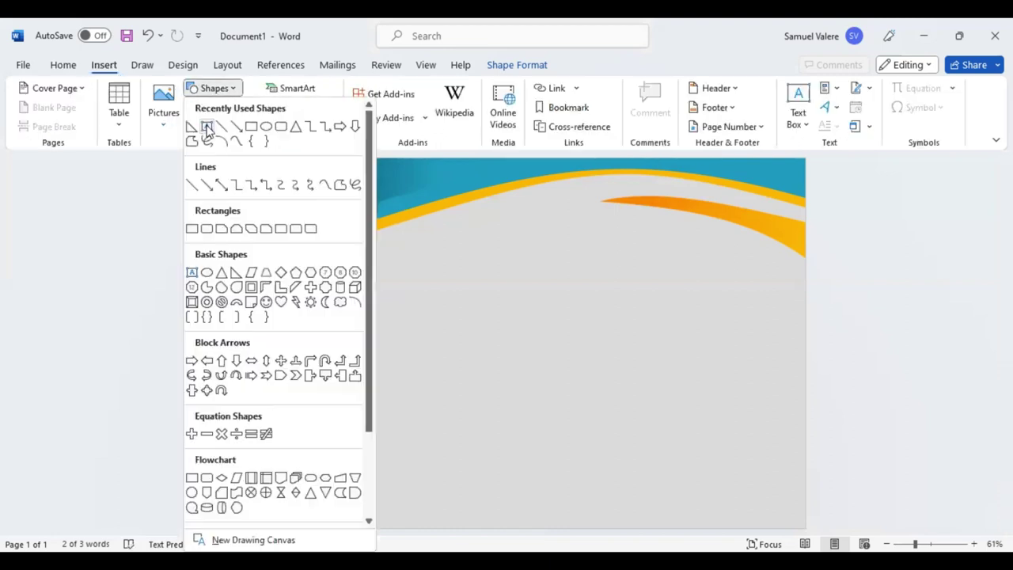
left_click(207, 128)
left_click_drag(315, 281, 663, 297)
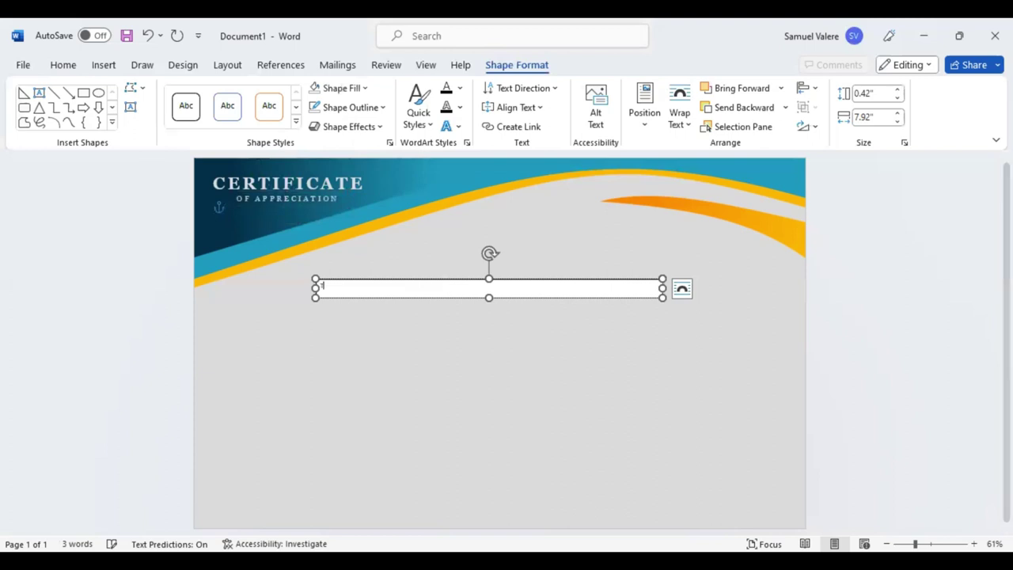
type("This Cer")
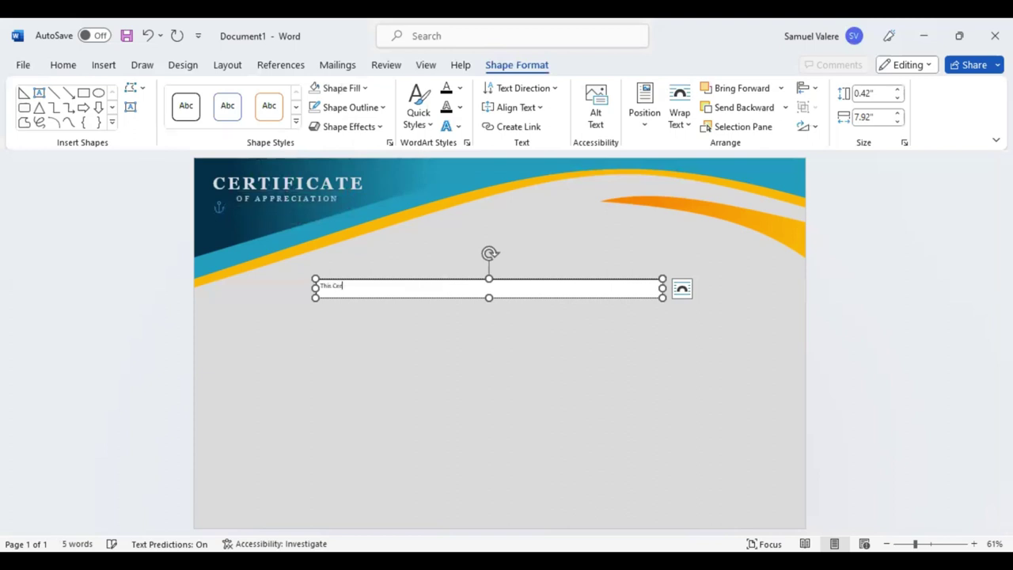
type("tificate")
type(" is Grea")
type("tly ")
type("Presented To")
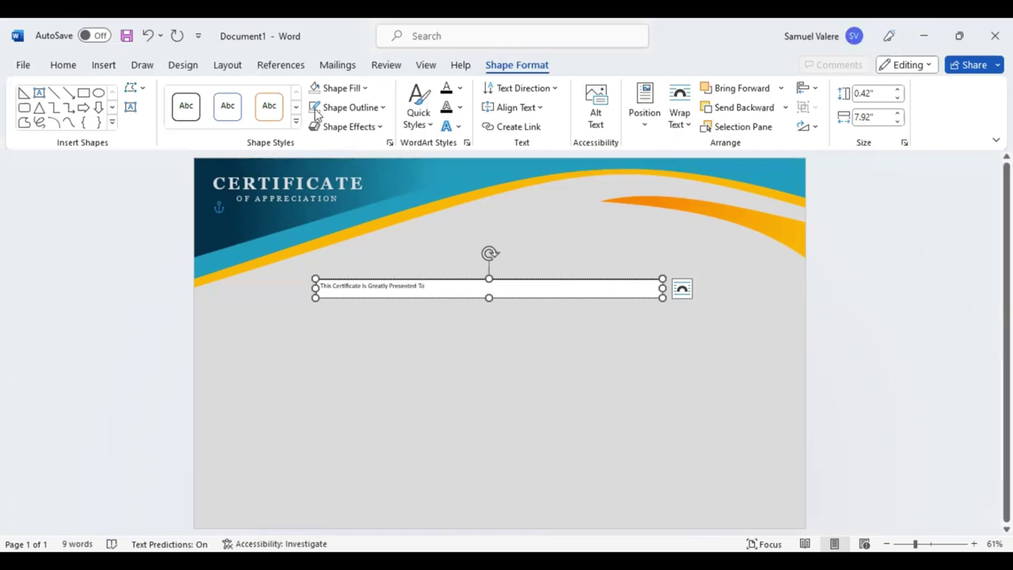
- Make the presented-to line centred, 12 pt Georgia, all capitals
key("ctrl+a")
left_click(63, 65)
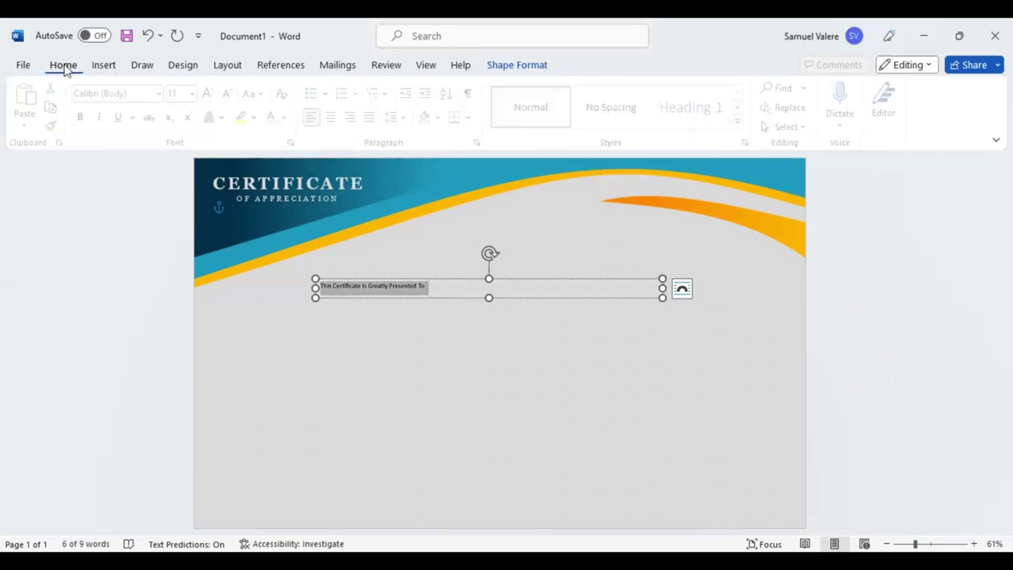
left_click(337, 117)
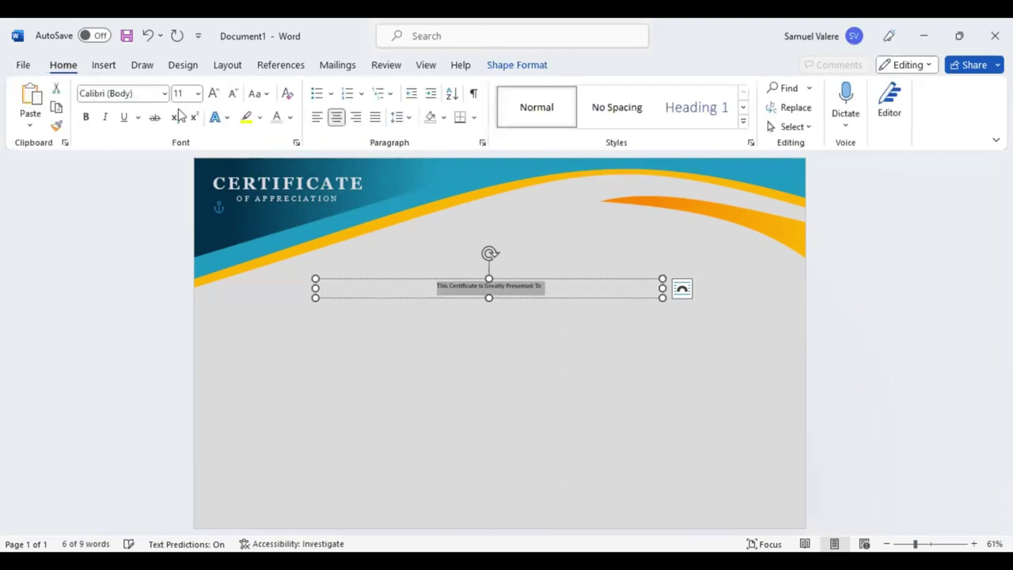
left_click(148, 93)
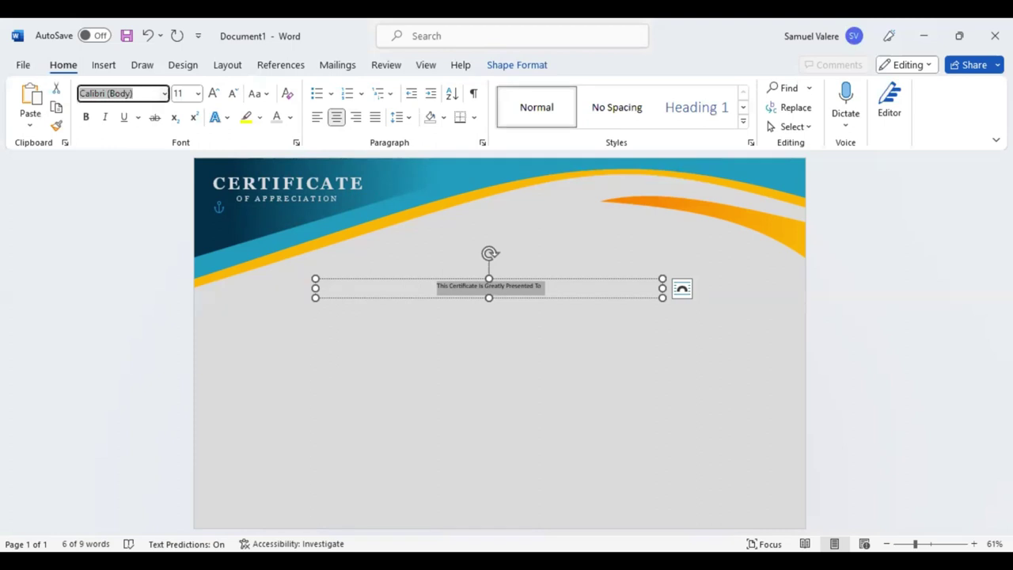
type("Georgia")
key("Return")
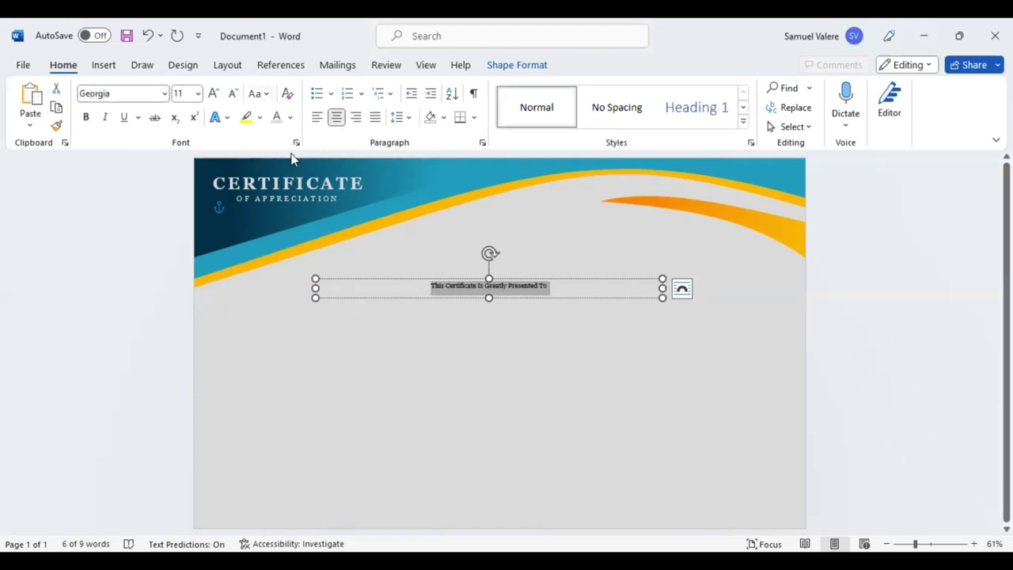
key("ctrl+shift+a")
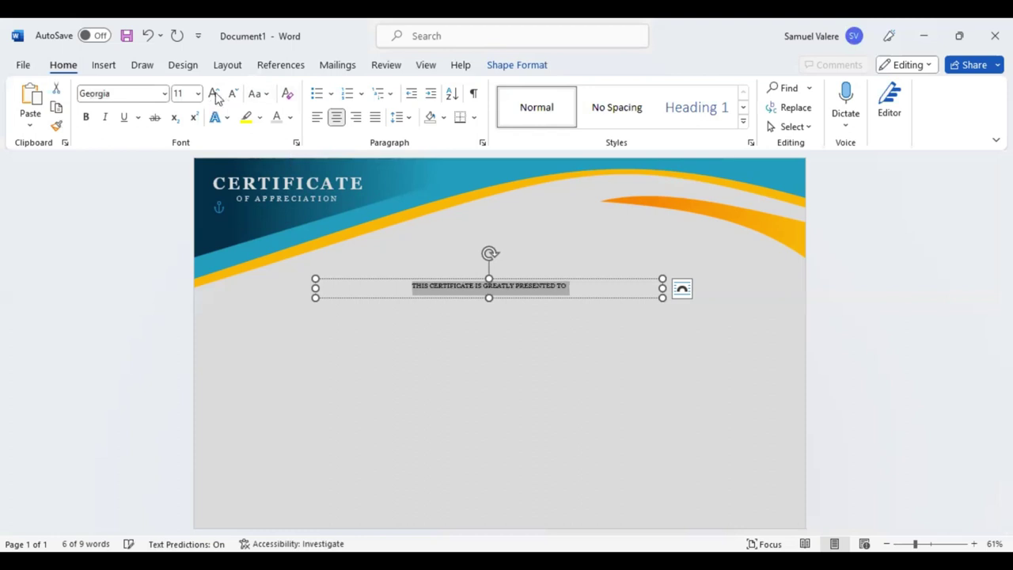
left_click(215, 95)
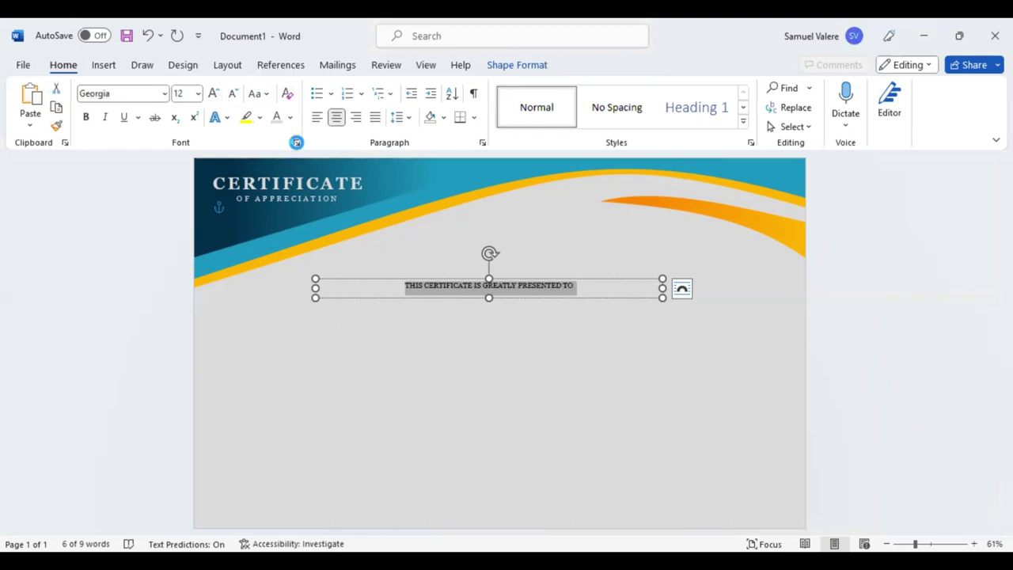
- Expand the line's character spacing by 6 pt and move its box up and right
left_click(296, 143)
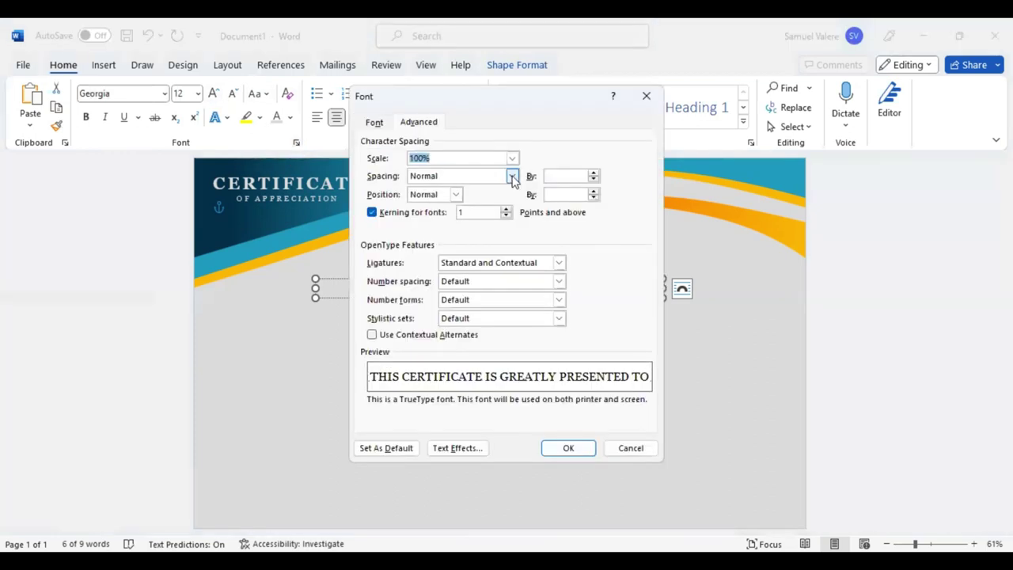
left_click(512, 175)
left_click(467, 199)
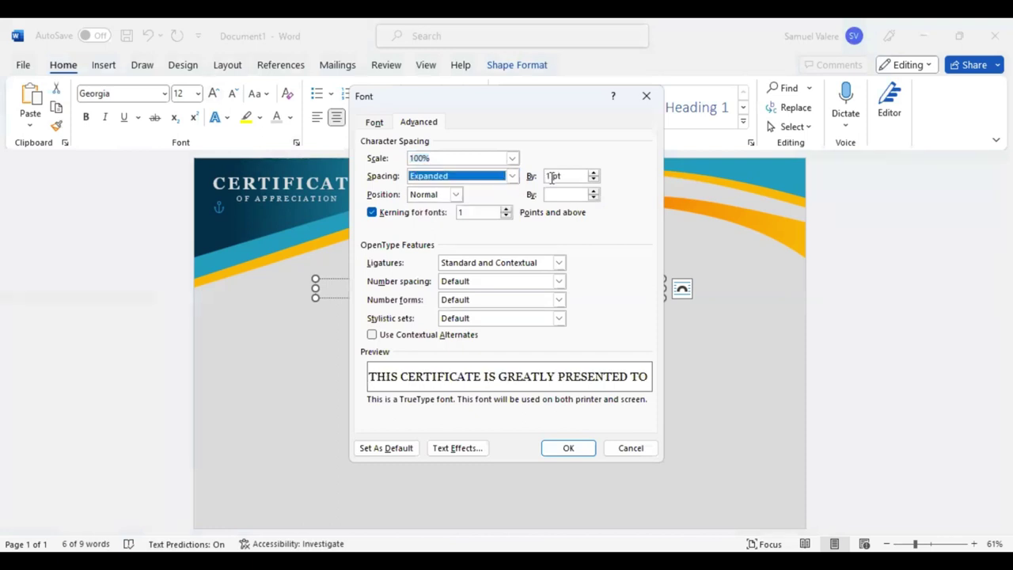
left_click(546, 176)
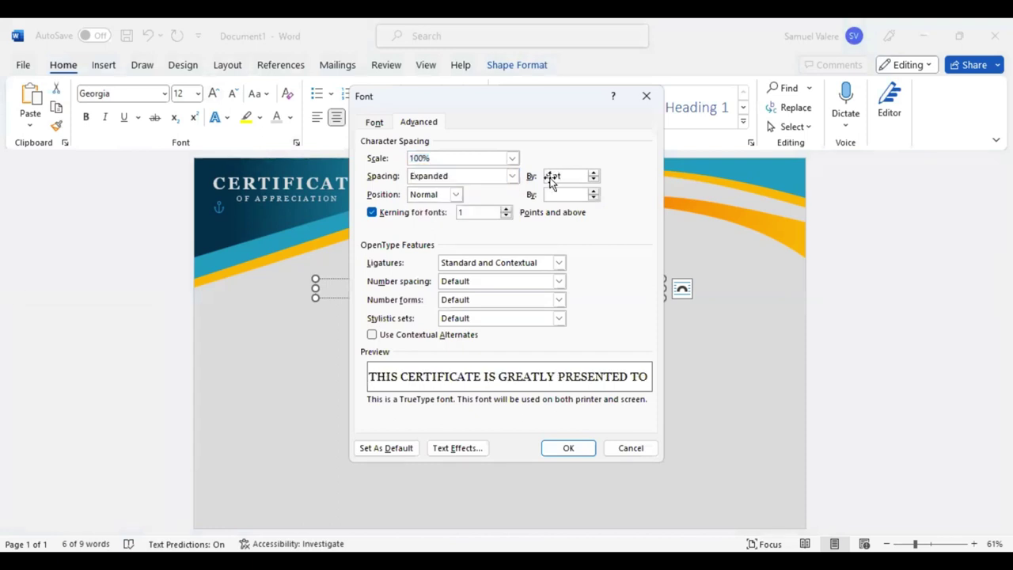
type("6")
key("Return")
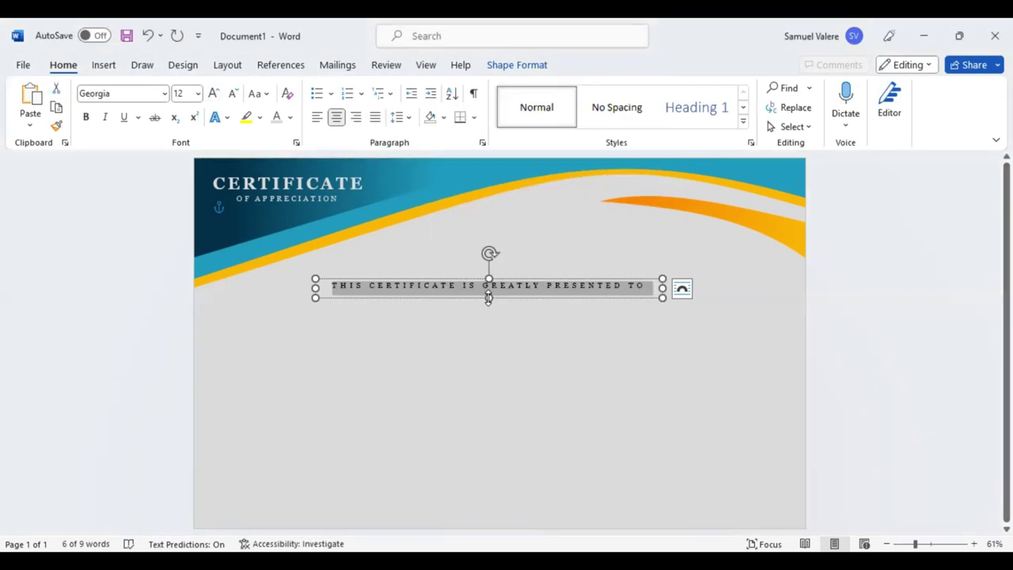
left_click(488, 297)
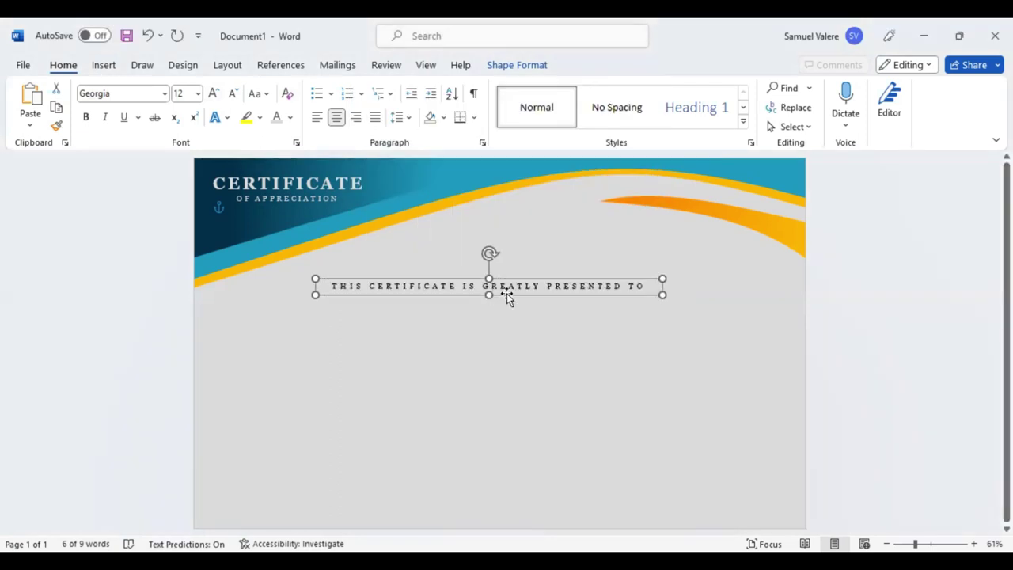
left_click_drag(503, 292, 600, 269)
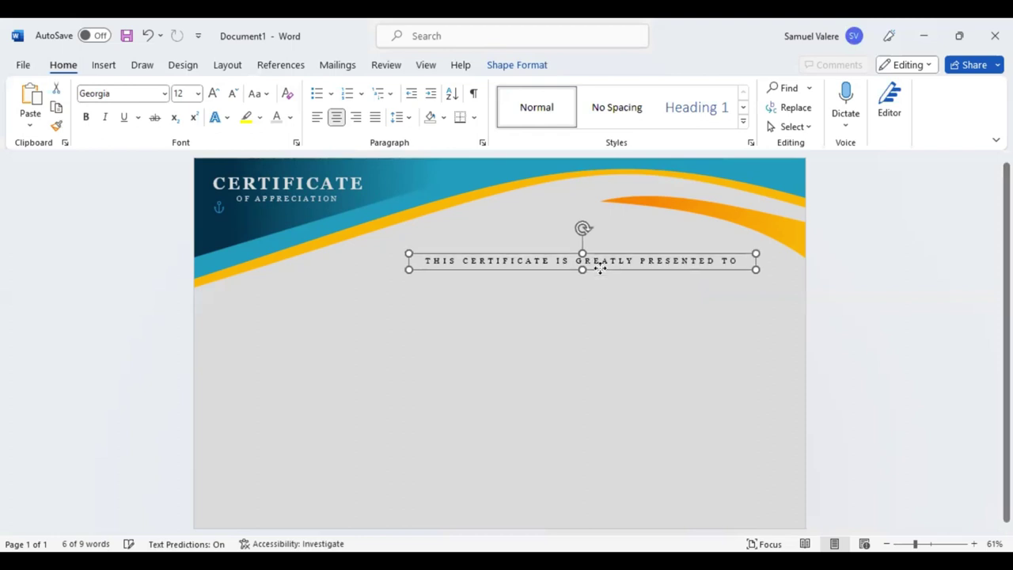
- Draw a text box below the presented-to line, type the recipient's name, and select it
left_click(103, 64)
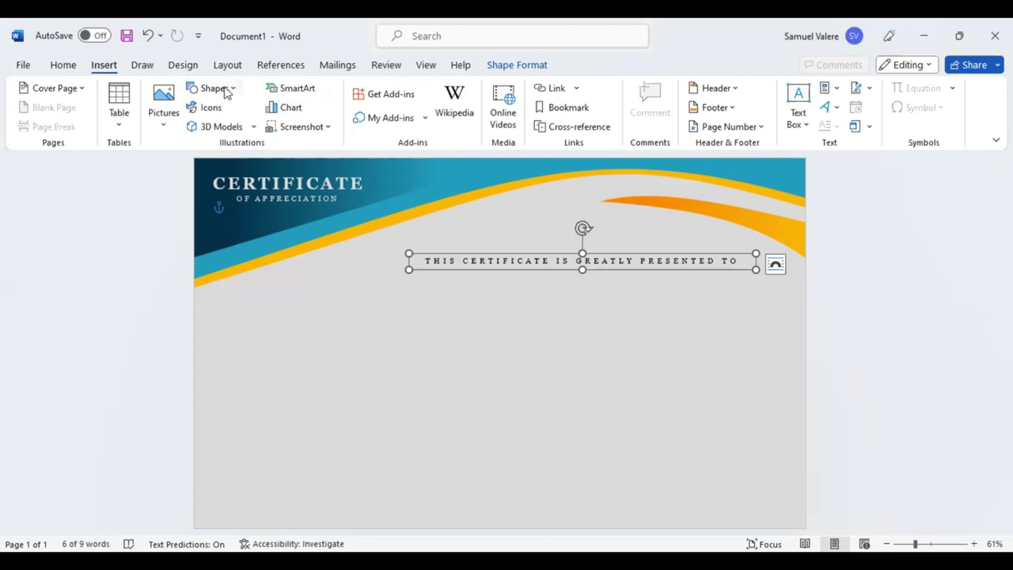
left_click(224, 90)
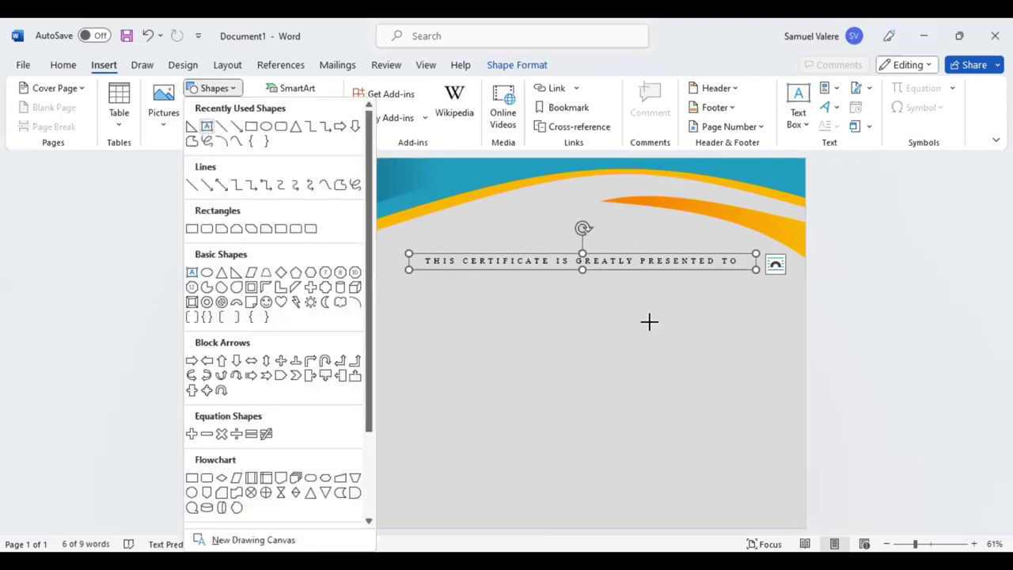
left_click_drag(432, 286, 764, 352)
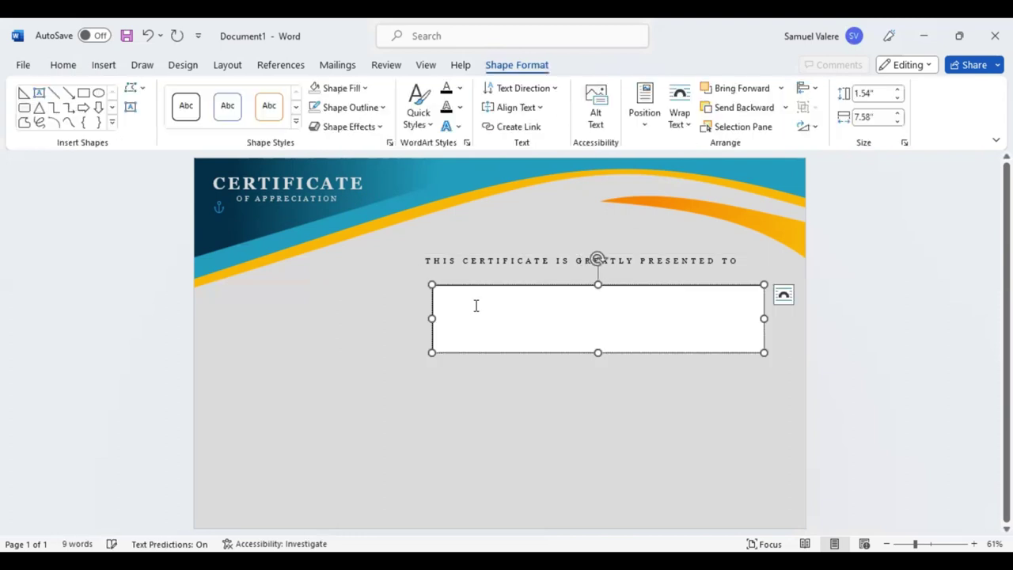
type("Wa")
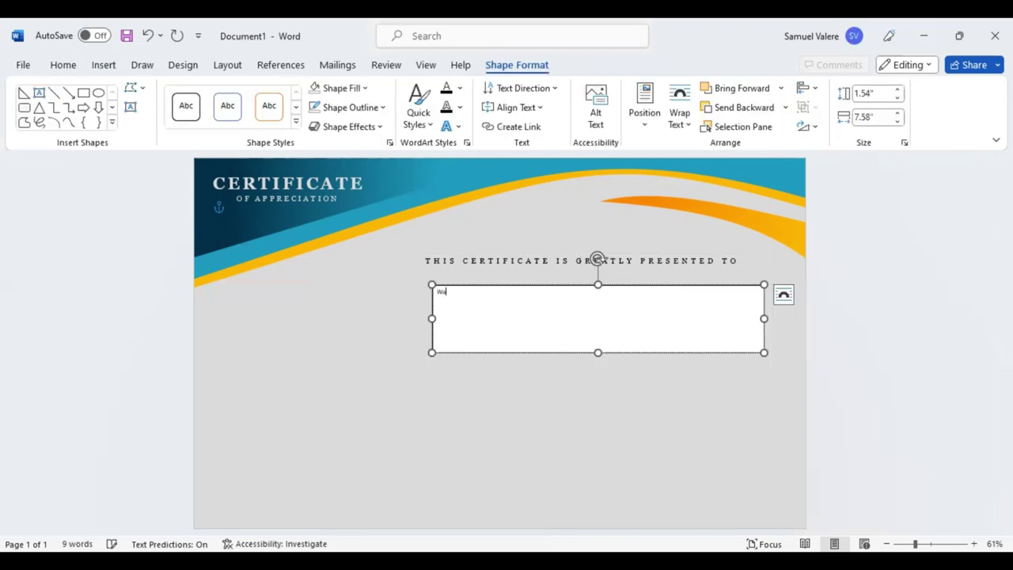
type("shey")
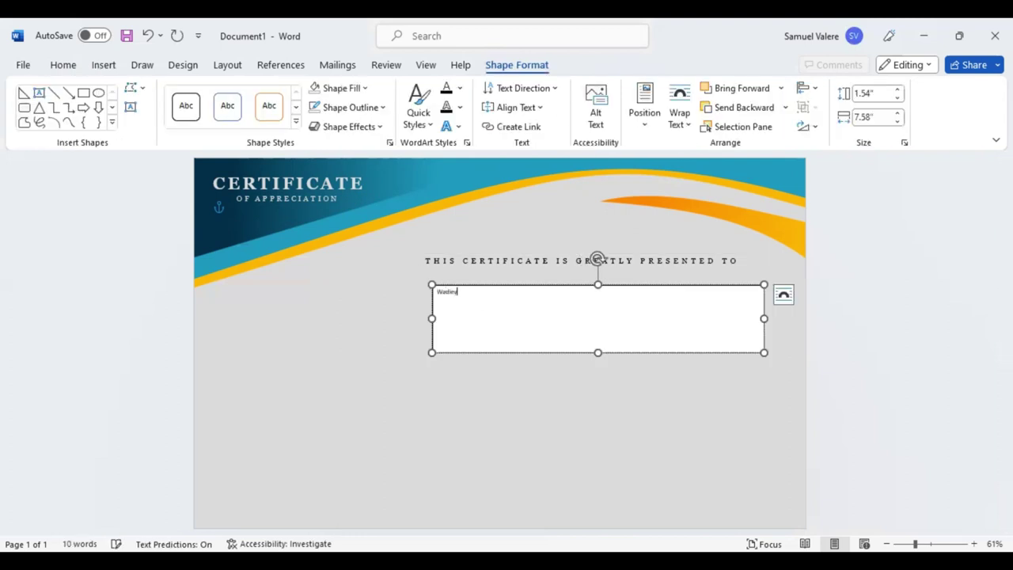
type(" L")
type("vans")
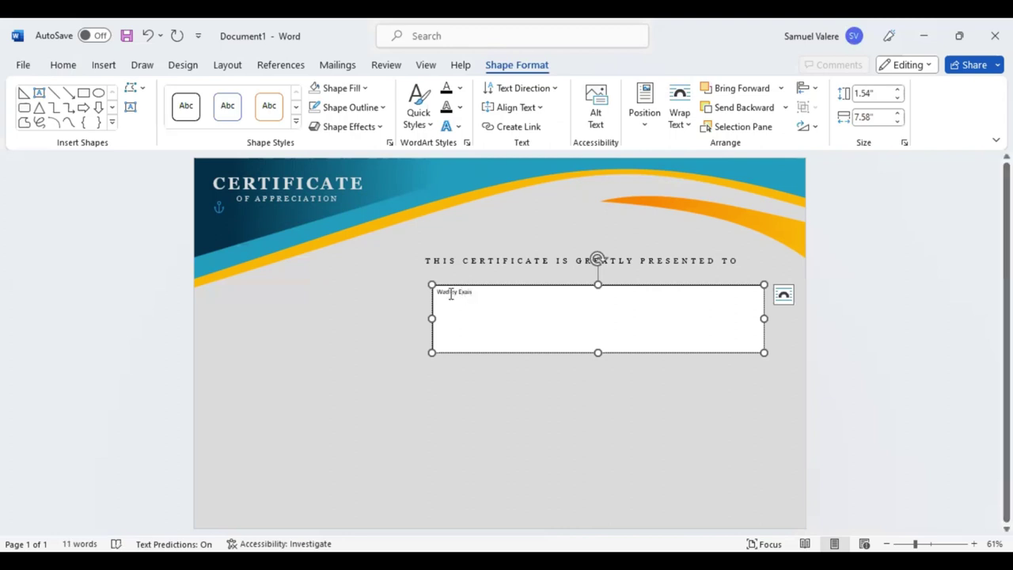
triple_click(455, 293)
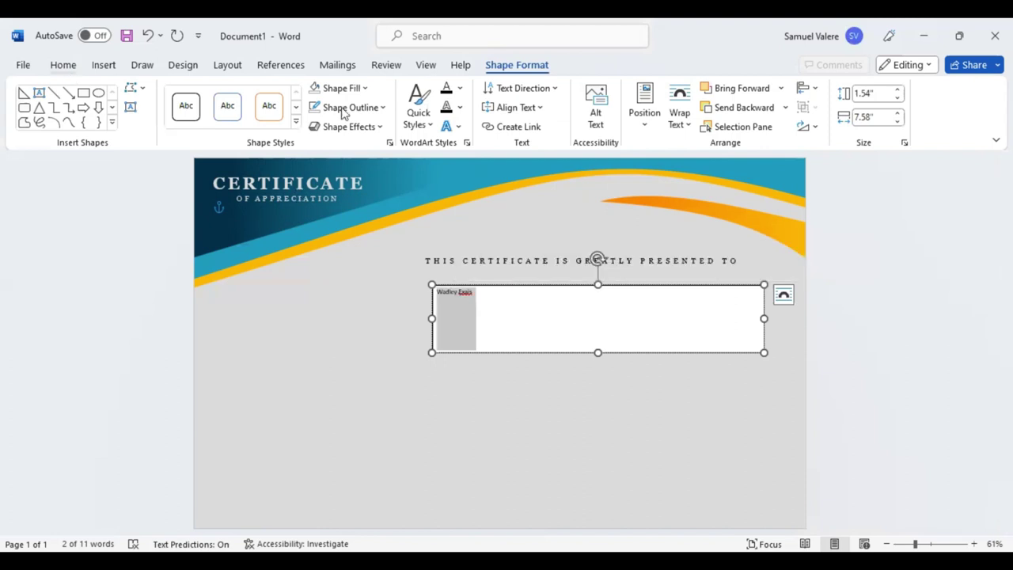
- Set the recipient's name in centred 90 pt Bernard MT Condensed
left_click(63, 66)
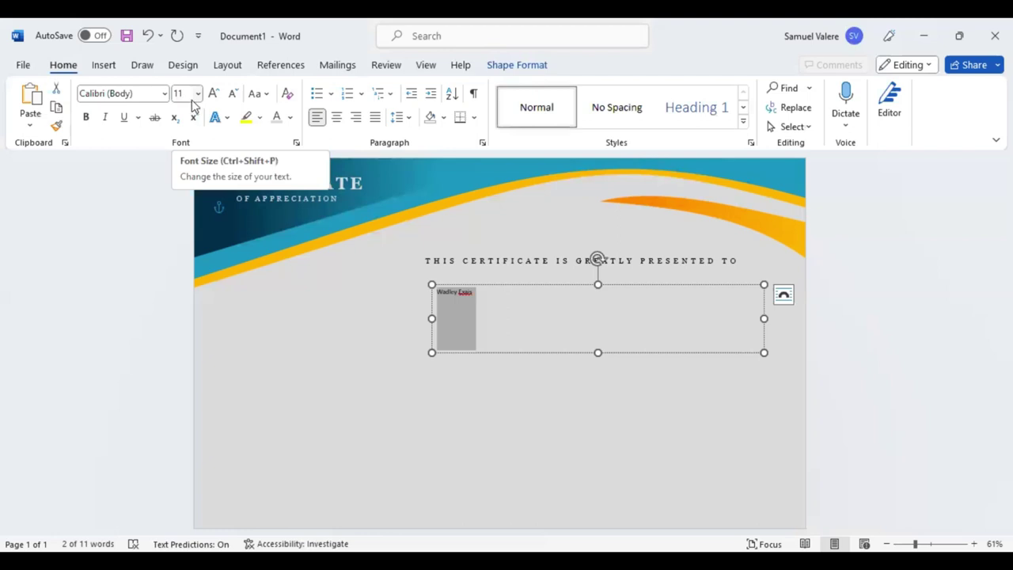
left_click(165, 95)
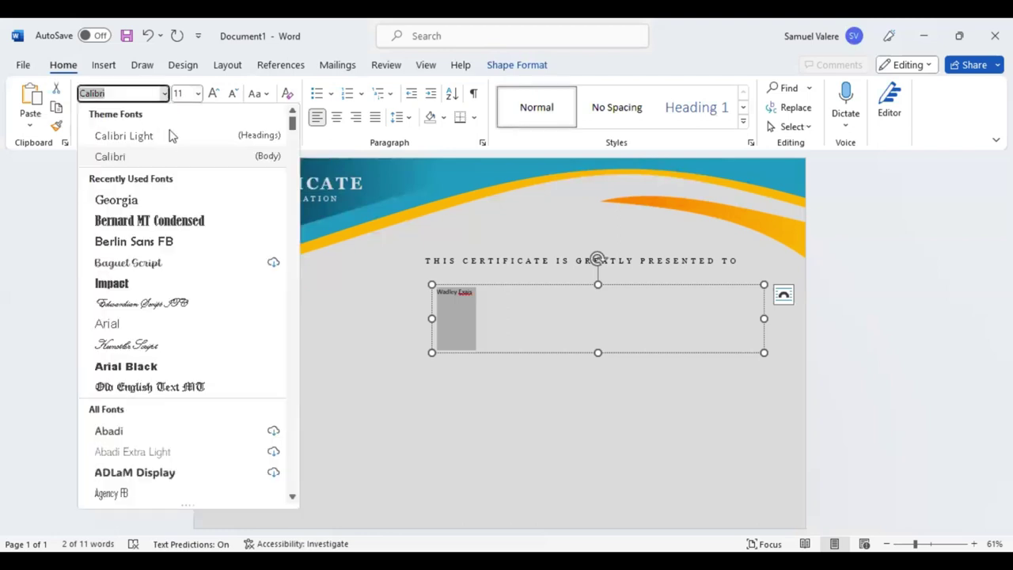
left_click(126, 224)
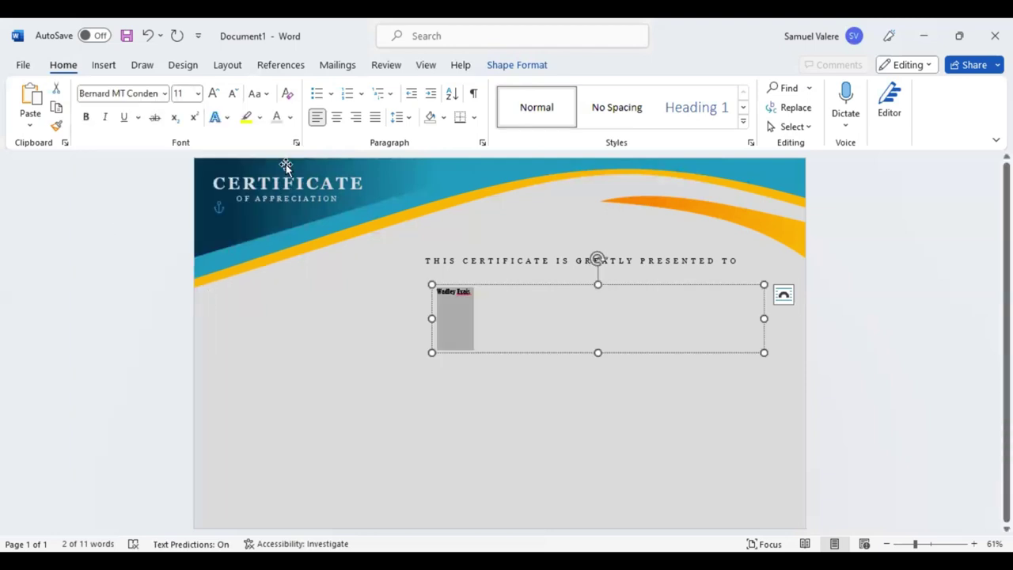
left_click(336, 117)
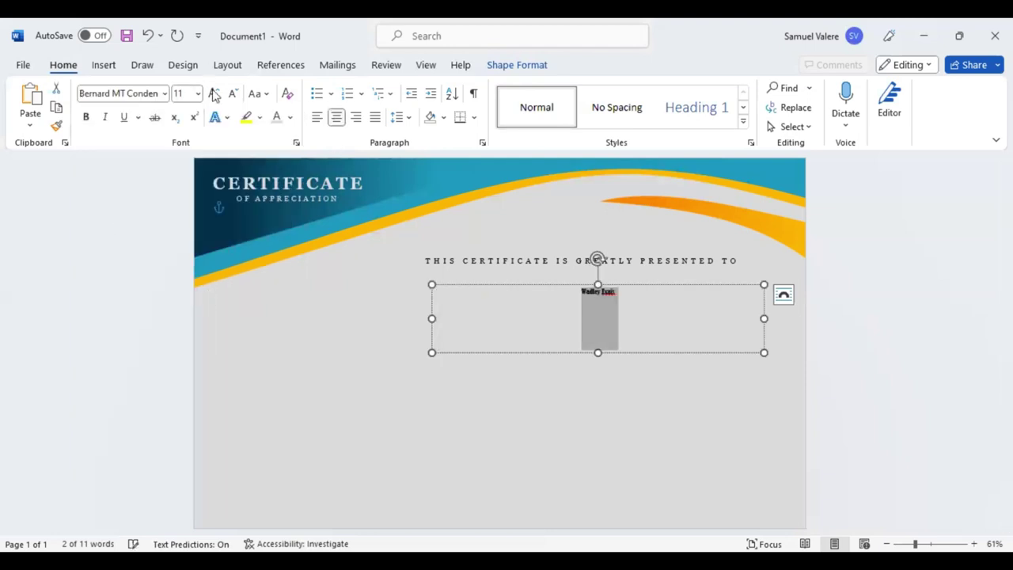
left_click(214, 93)
left_click(213, 93)
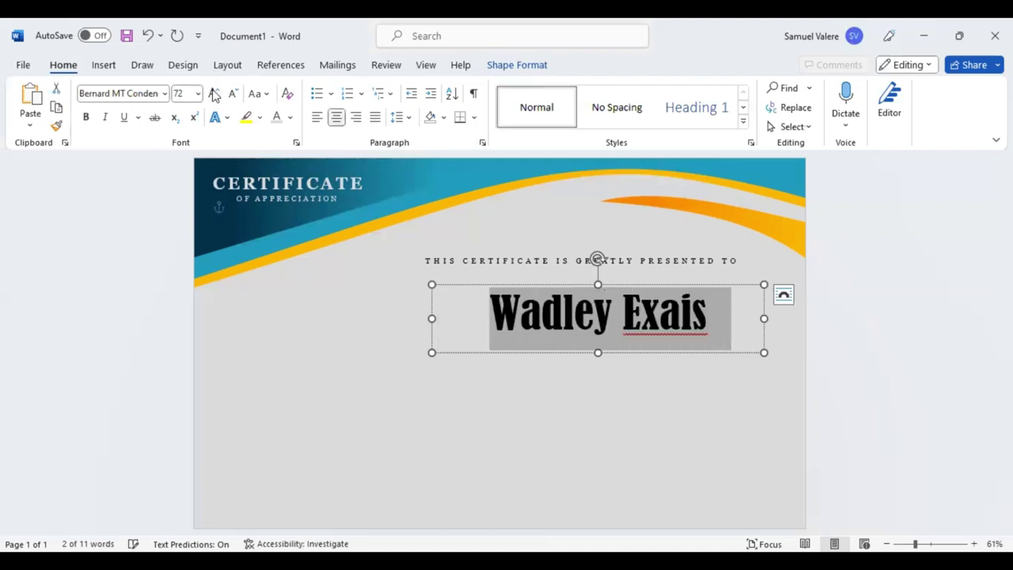
left_click(214, 93)
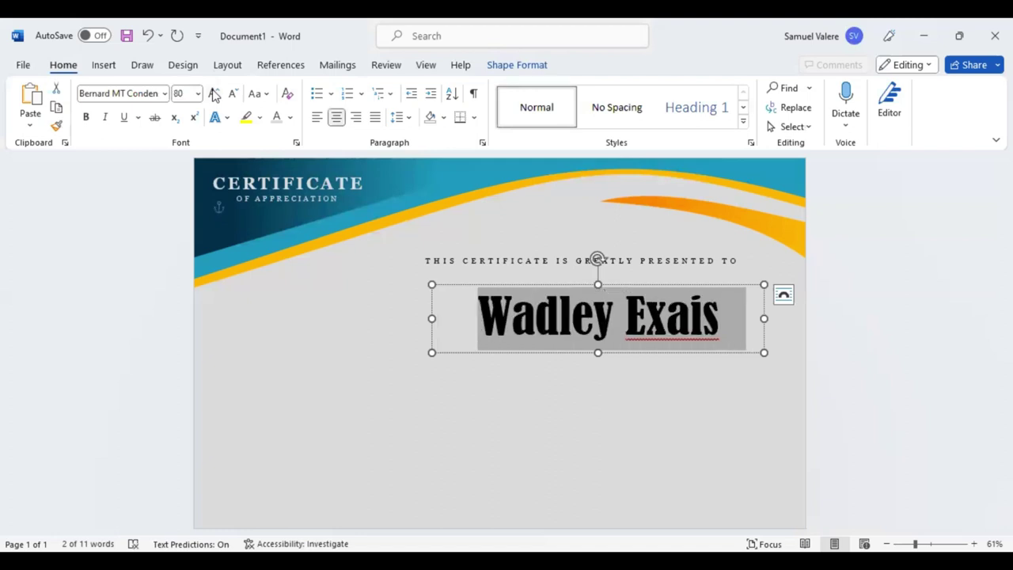
left_click(213, 94)
- Move the name box up and align the presented-to line with the name's right edge
double_click(669, 342)
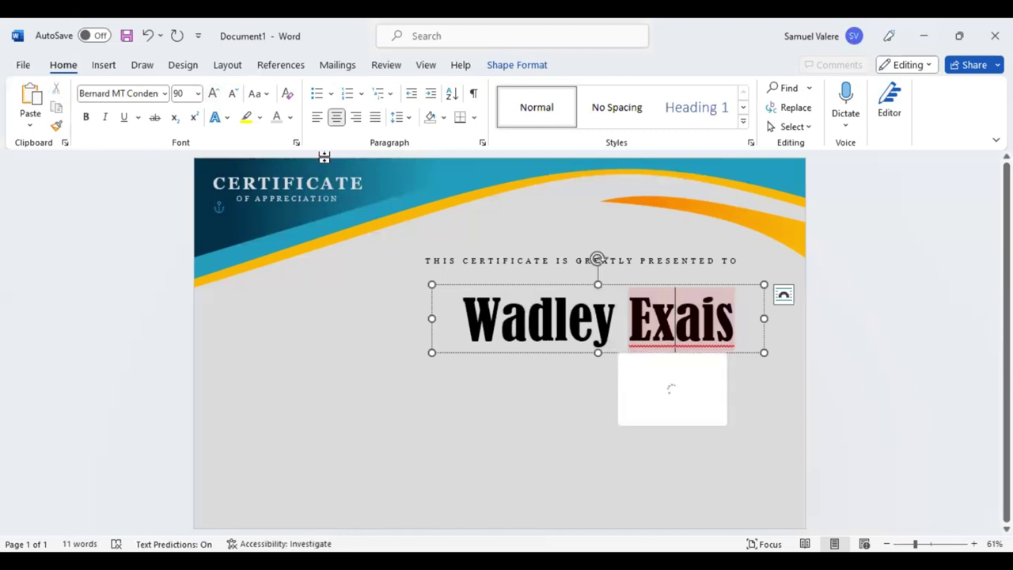
left_click(630, 357)
left_click_drag(631, 357, 618, 338)
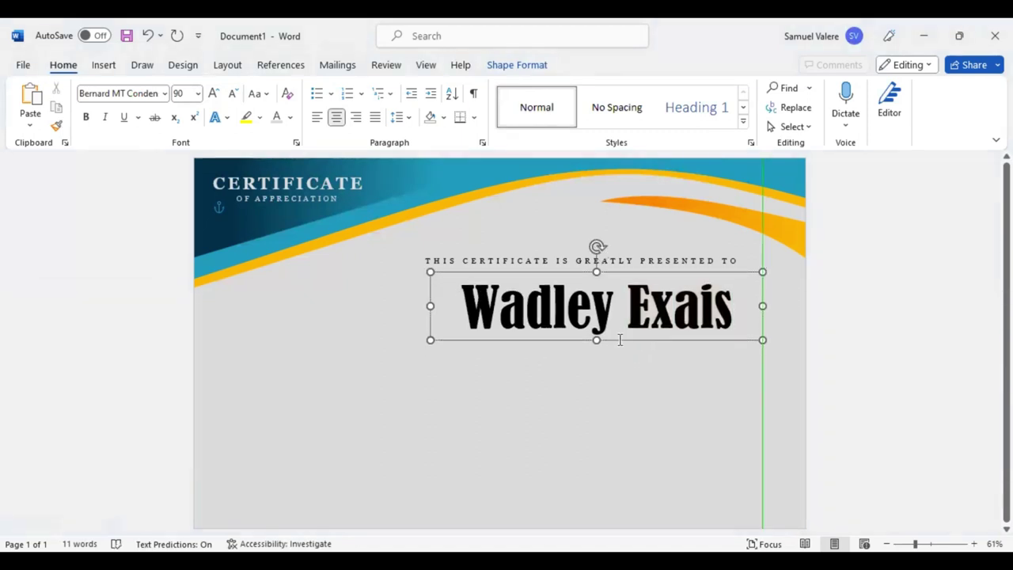
left_click(563, 256)
left_click_drag(562, 256, 577, 256)
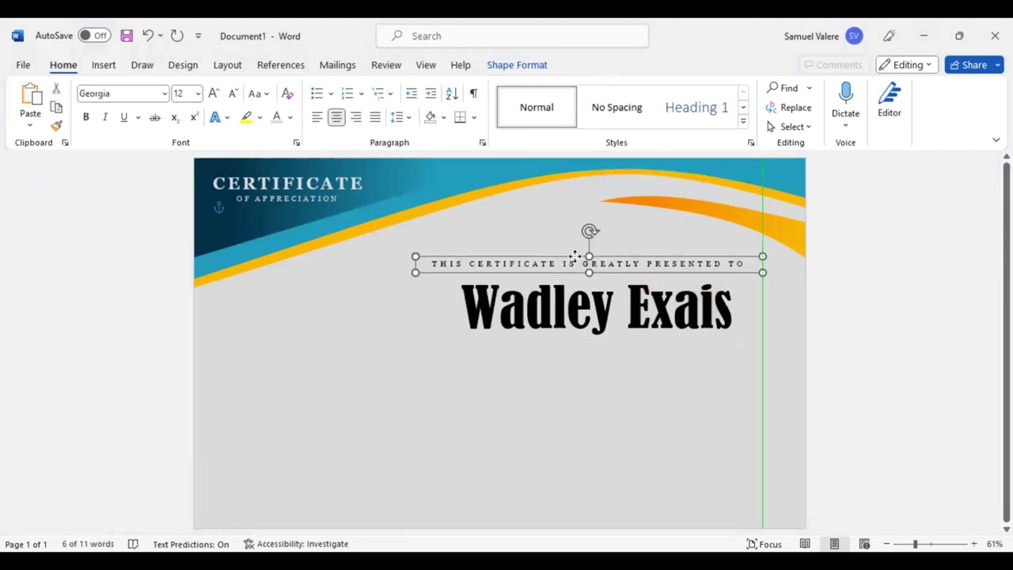
triple_click(589, 311)
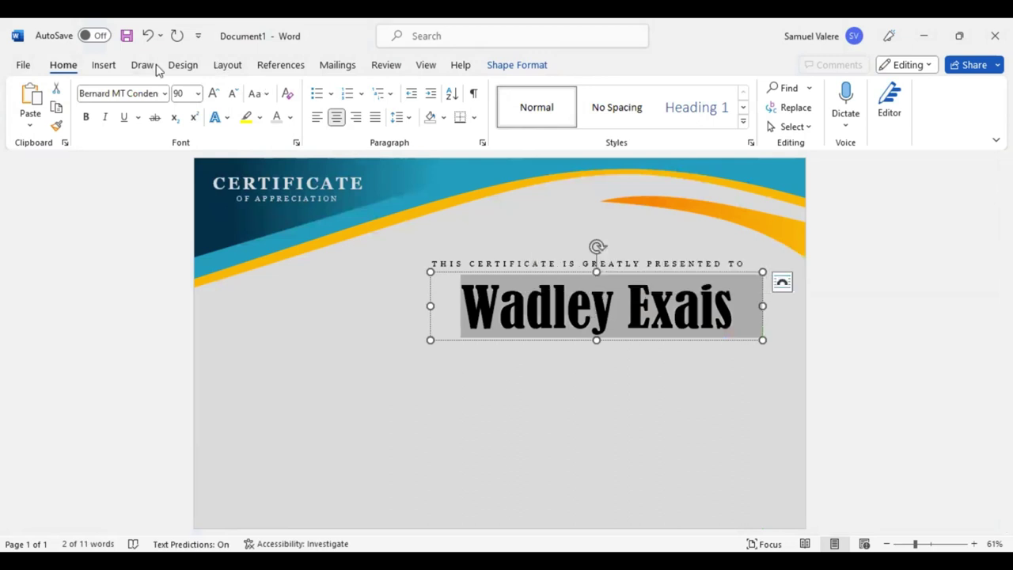
left_click(507, 68)
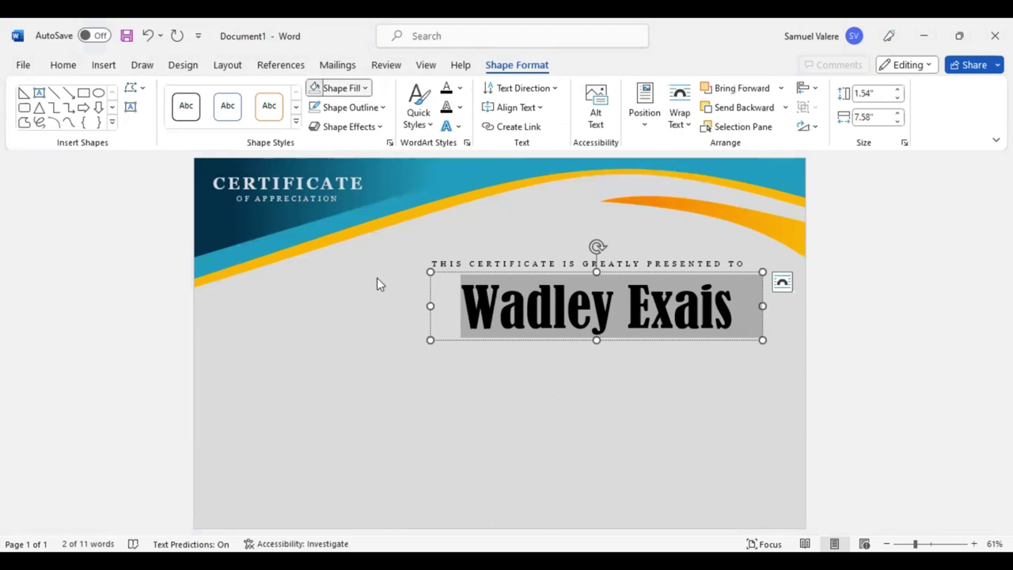
- Give the name a gradient text fill with a 270° vertical direction
left_click(340, 87)
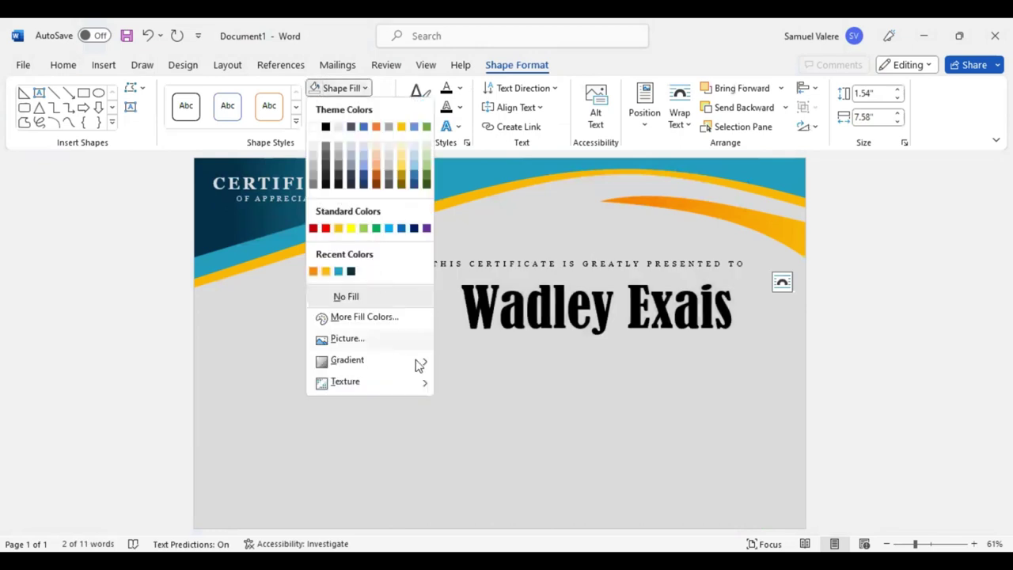
left_click(486, 534)
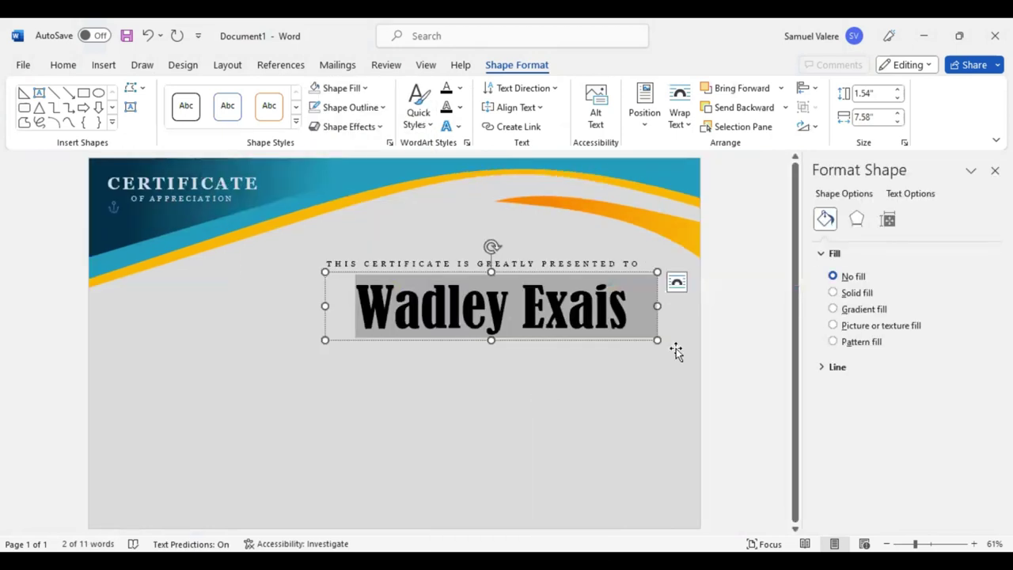
left_click(831, 309)
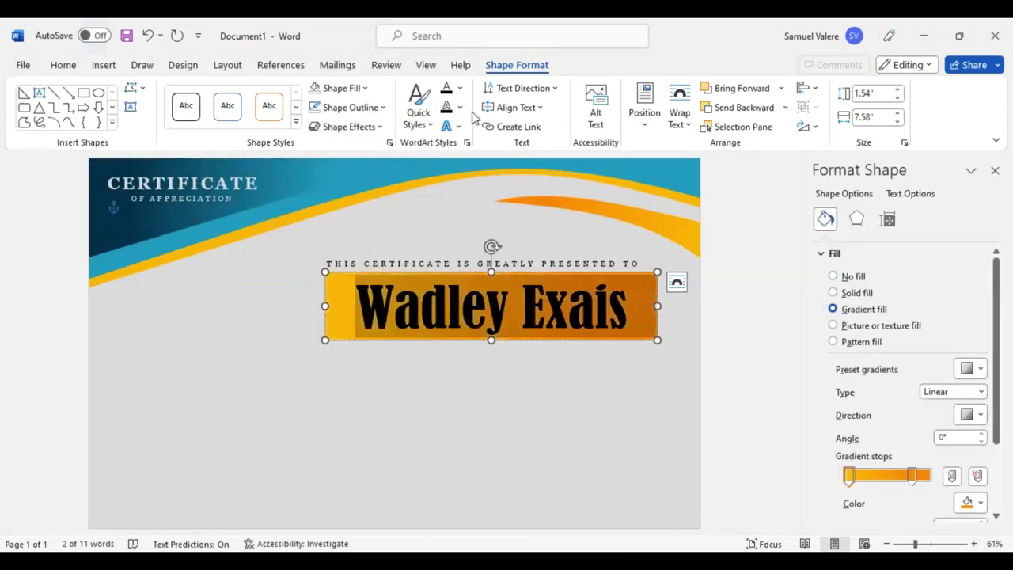
left_click(148, 37)
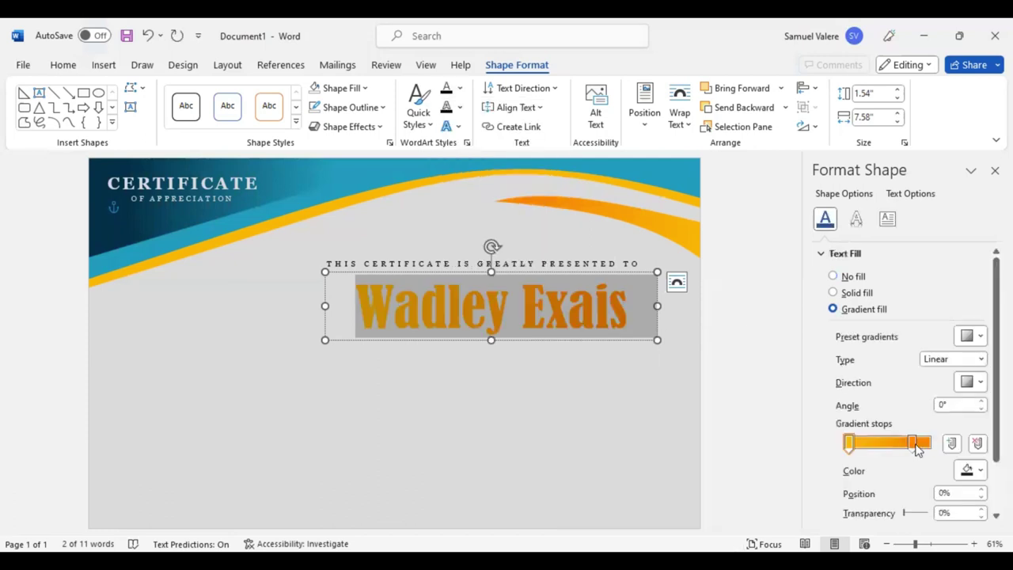
left_click(913, 443)
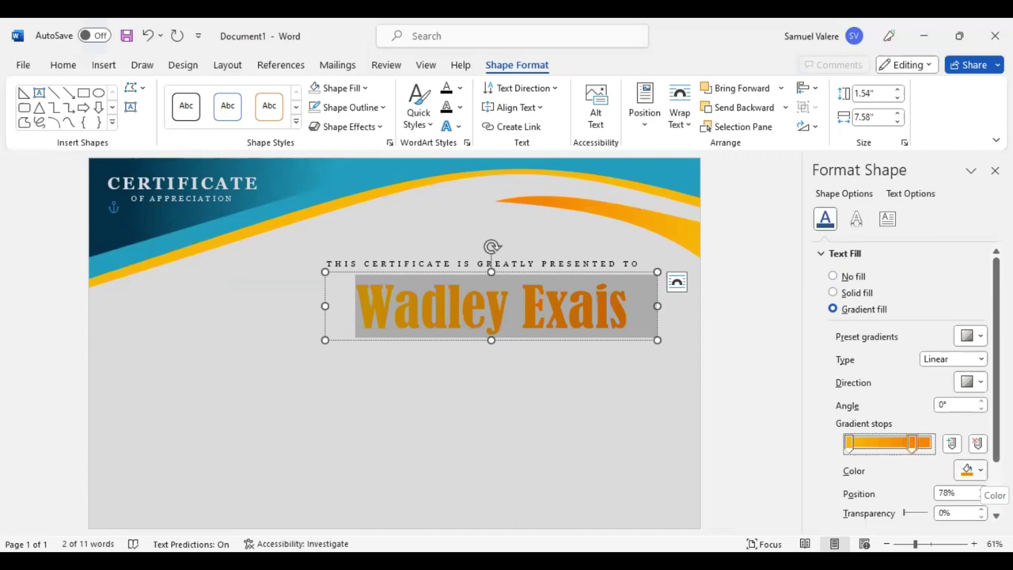
left_click(972, 381)
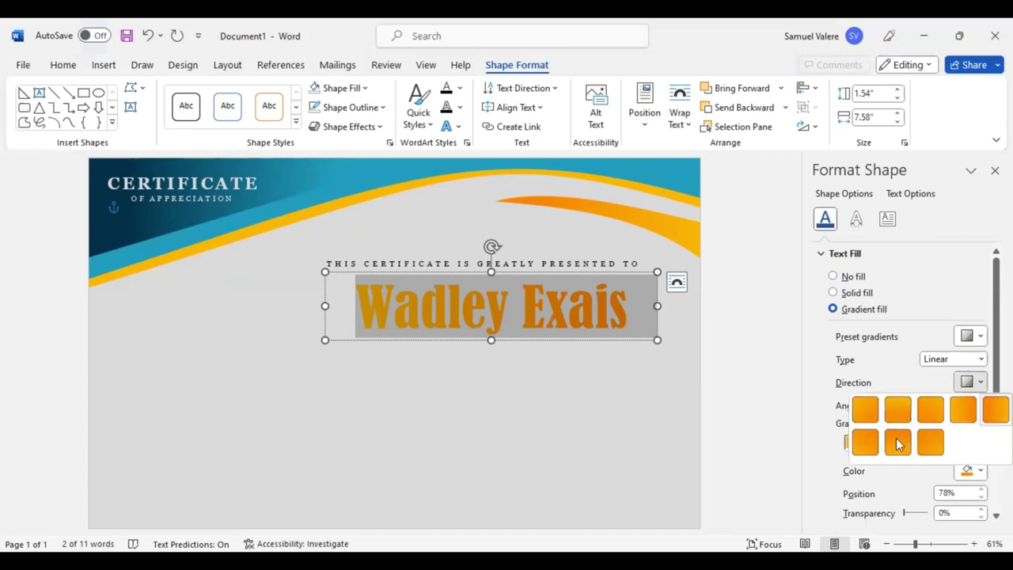
left_click(969, 471)
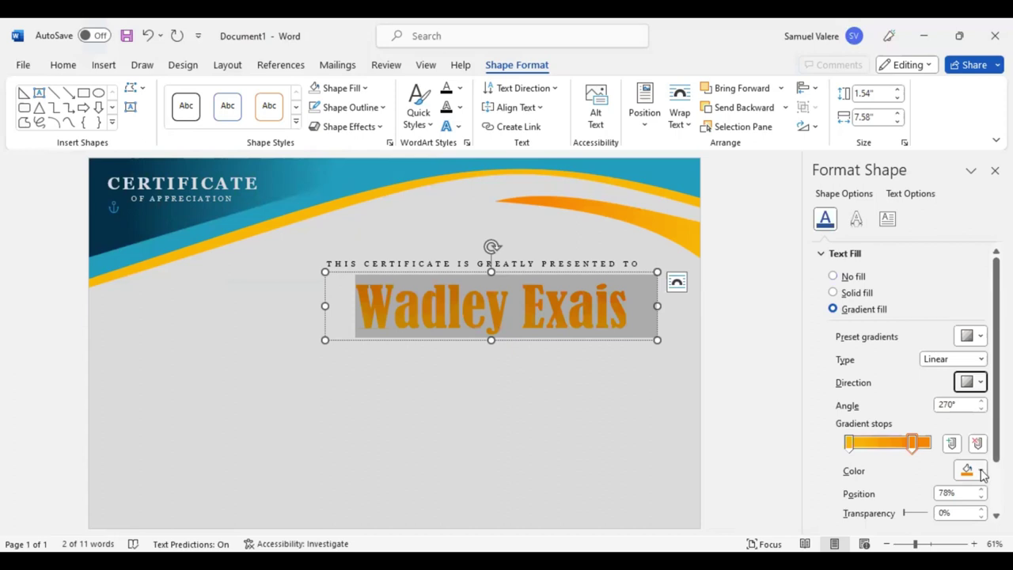
- Colour the gradient stops dark navy and teal, move one to 77%, and close the pane
left_click(981, 472)
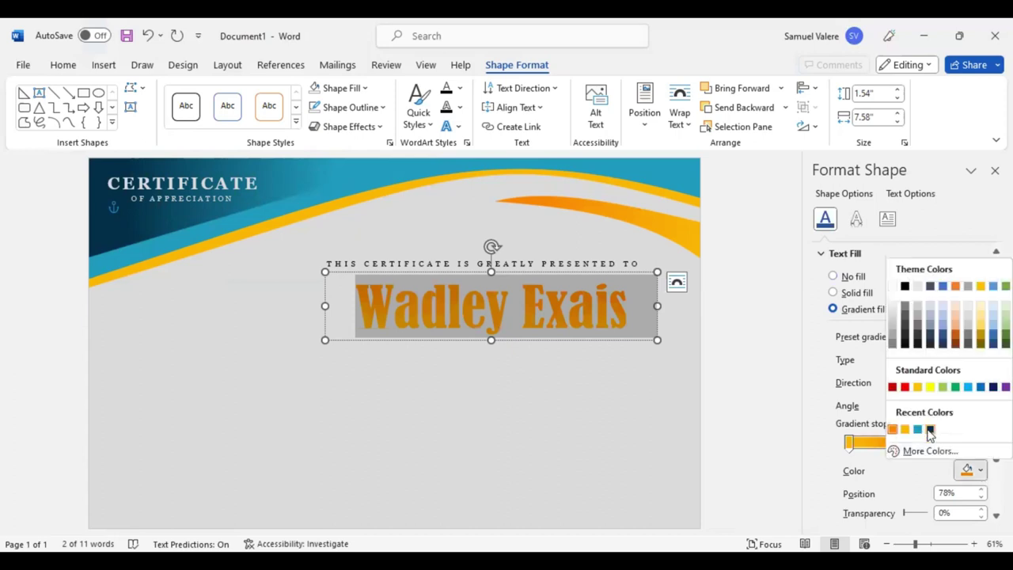
left_click(930, 430)
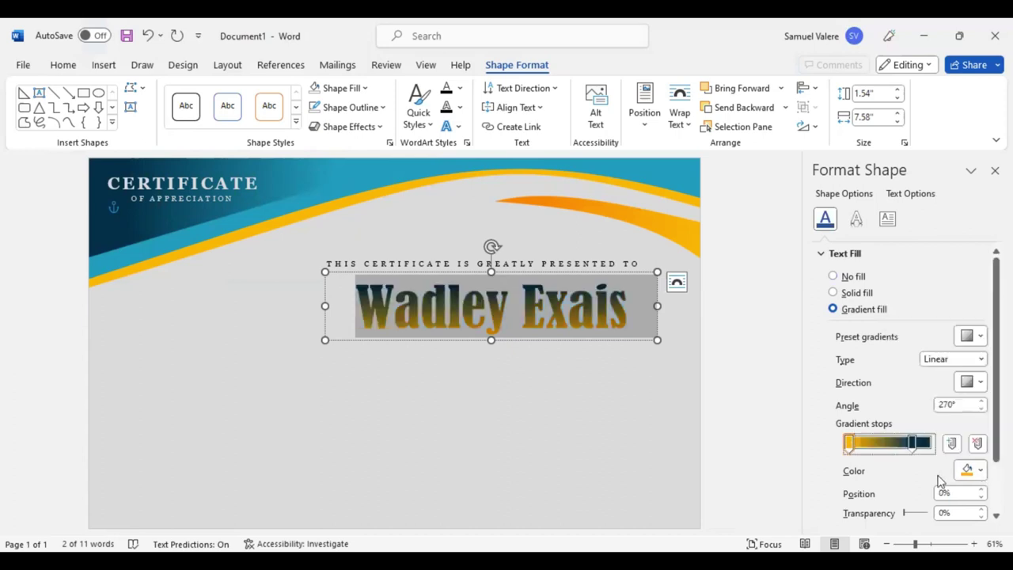
left_click(982, 473)
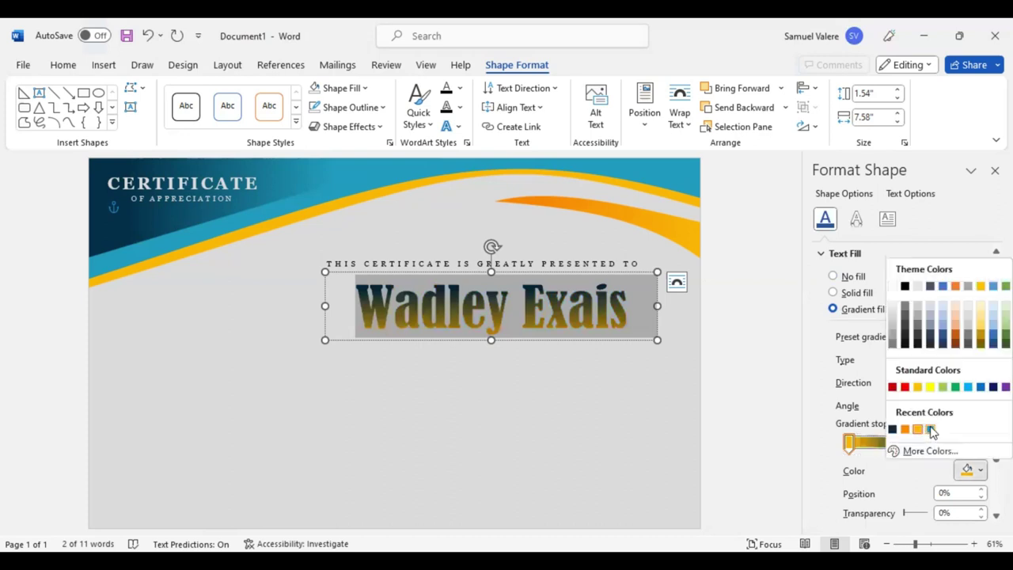
left_click(894, 430)
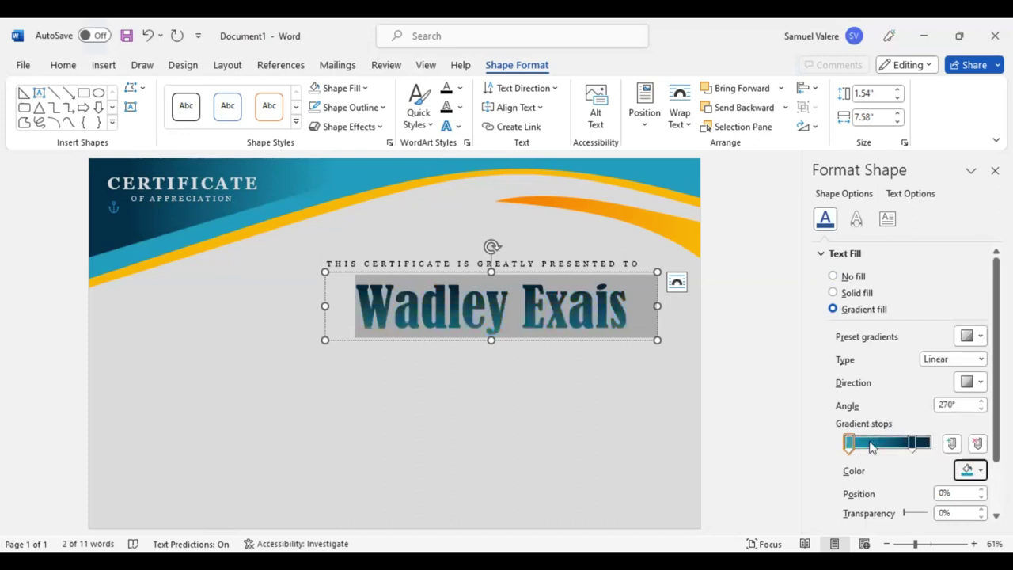
left_click(910, 443)
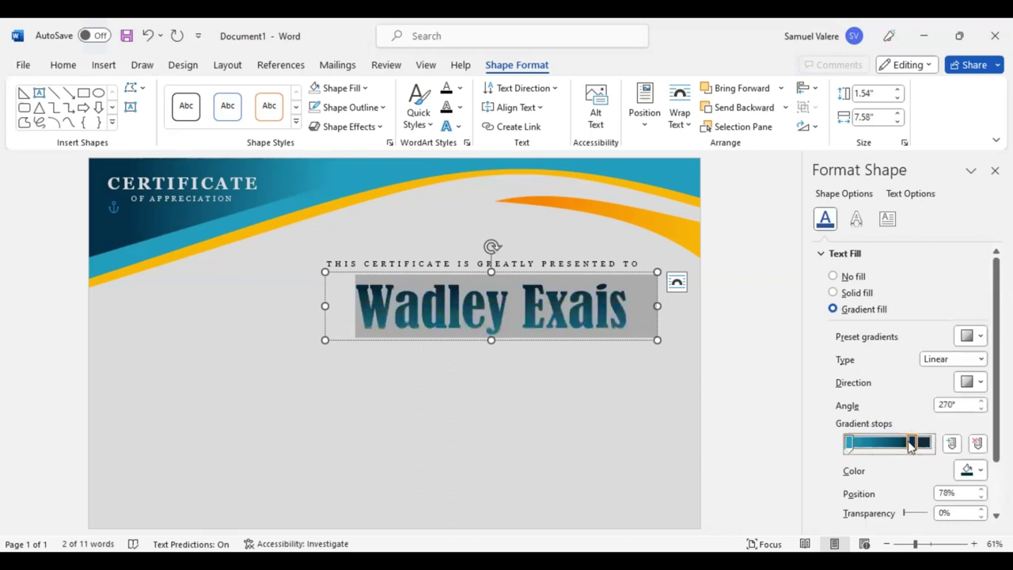
left_click_drag(911, 446, 908, 447)
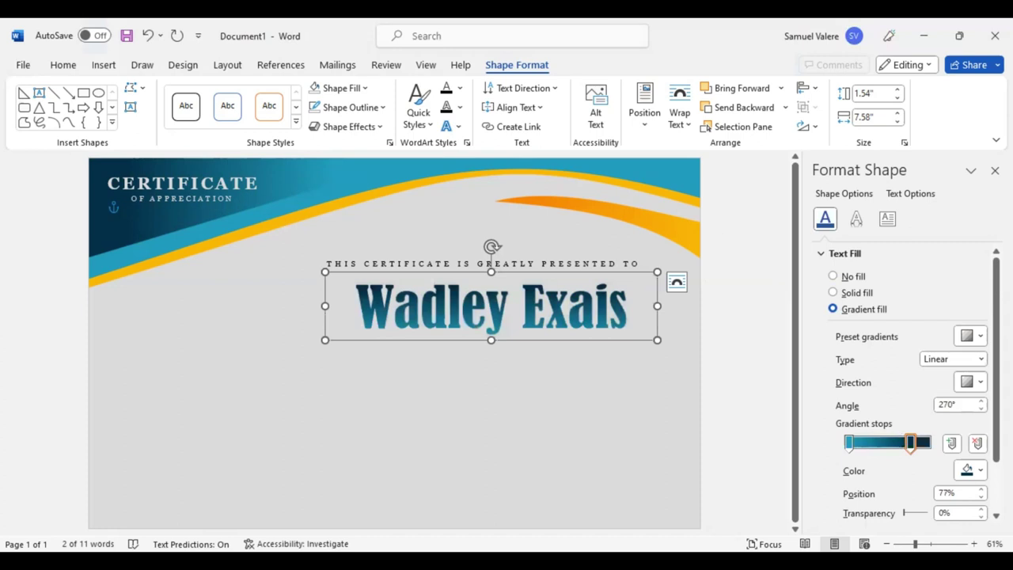
left_click(995, 170)
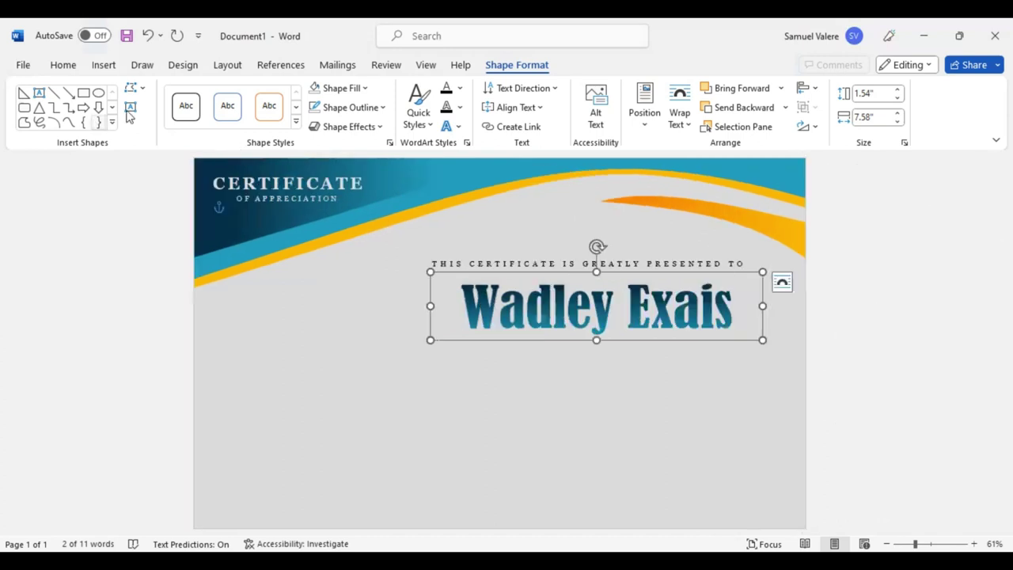
- Draw a text box below the name, paste the appreciation paragraph, and set No Fill
left_click_drag(443, 356, 749, 402)
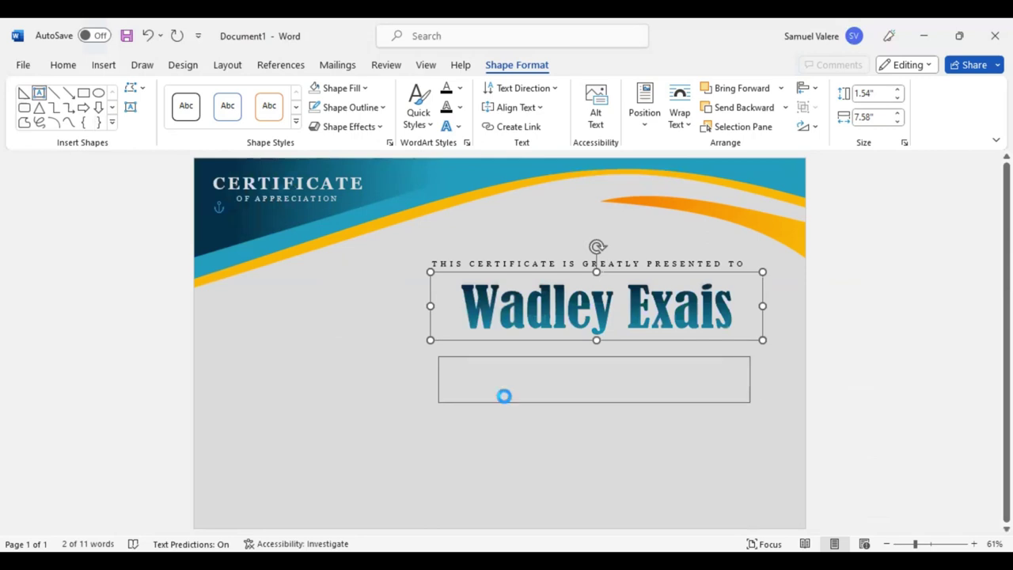
type("With sincere gratitude, we acknowledge your unwavering dedication and exceptional contributions. Your commitment to excellence has truly set a remarkable standard for all to aspire to. Your efforts have not only transformed the task at hand but also the lives you've touched.")
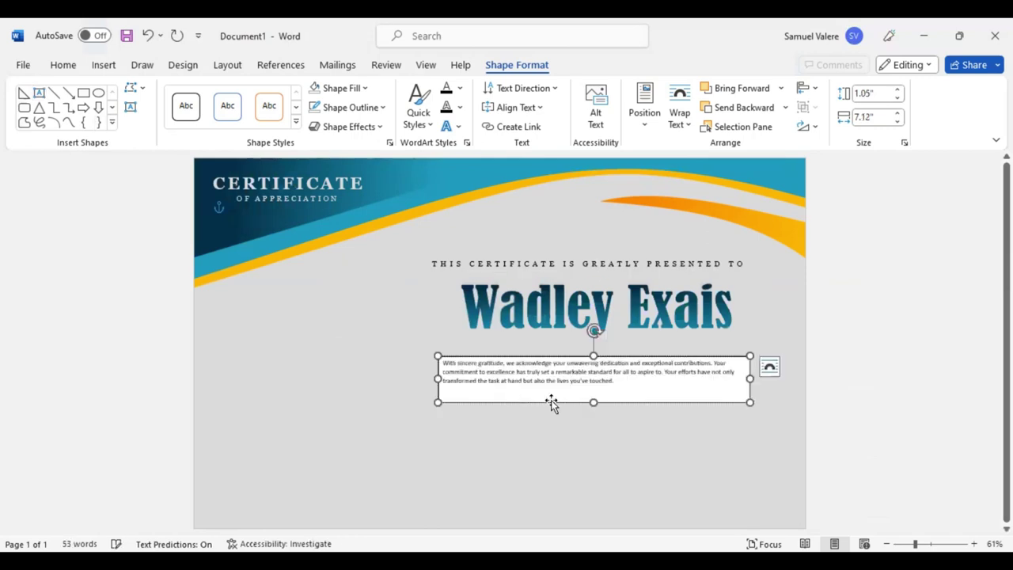
left_click_drag(502, 358, 514, 346)
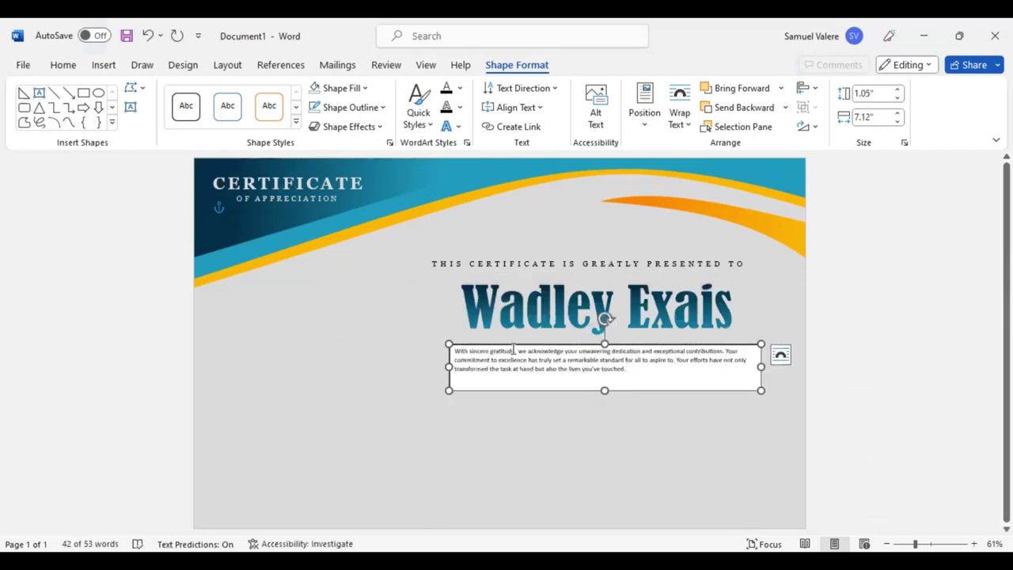
left_click(315, 91)
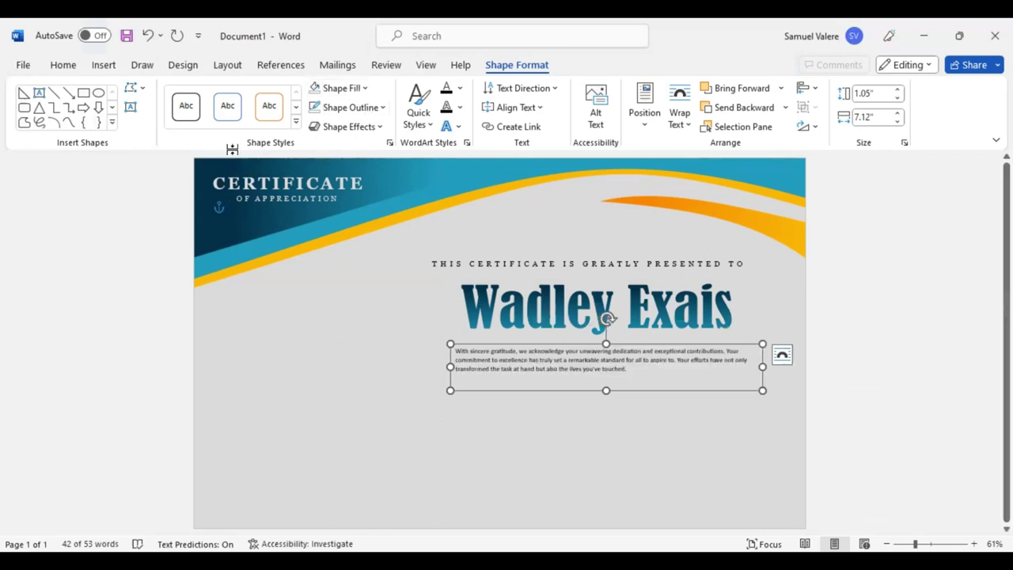
- Format the paragraph as centred 18 pt Georgia
key("ctrl+a")
left_click(63, 67)
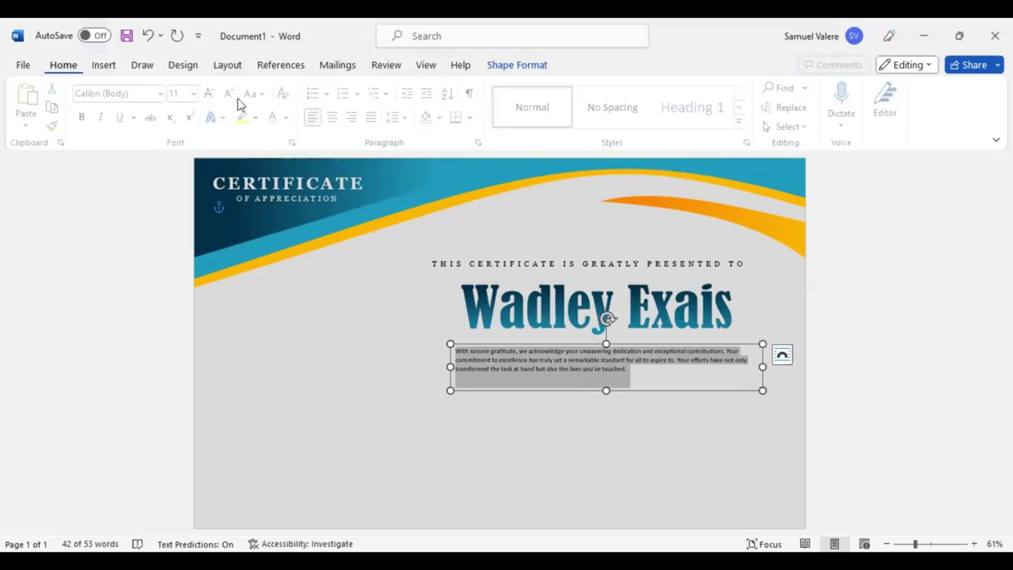
left_click(126, 94)
type("Georgia")
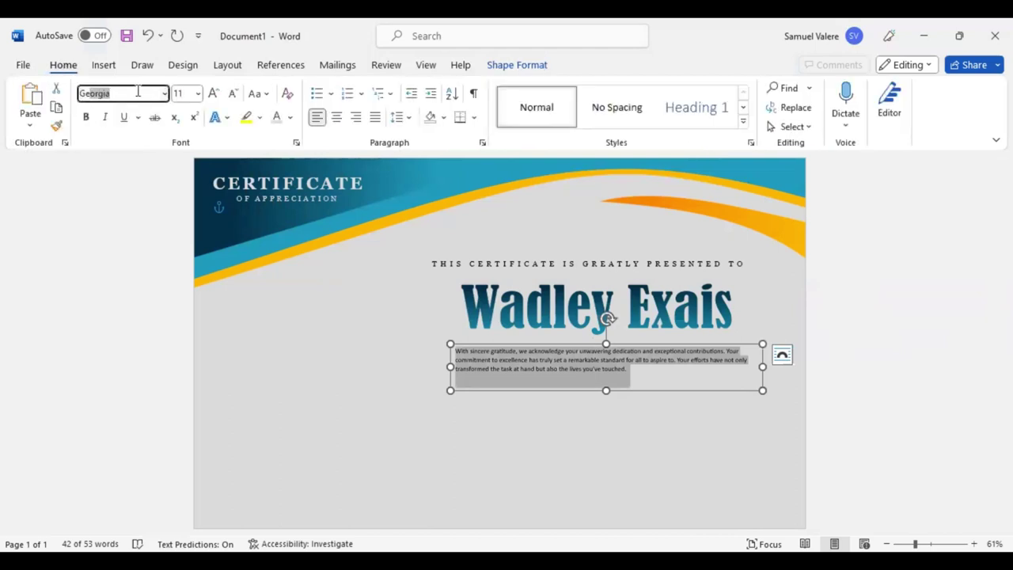
key("Return")
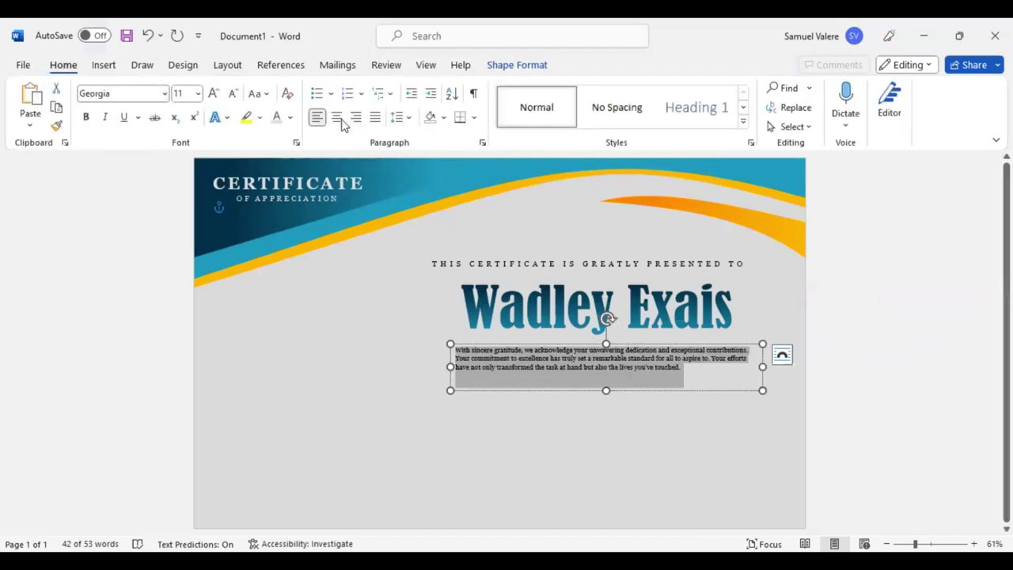
left_click(341, 120)
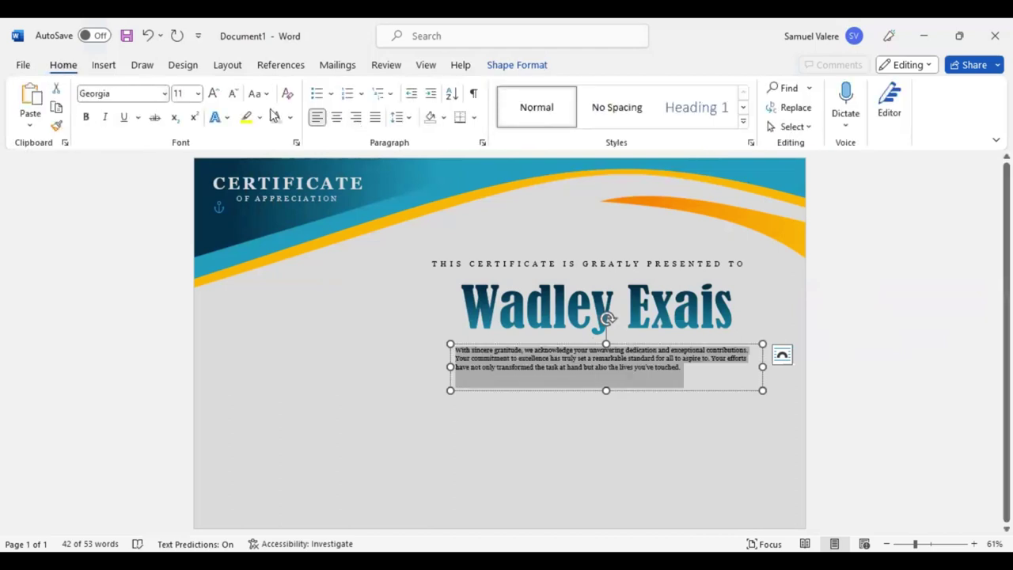
left_click(214, 93)
left_click(213, 94)
left_click(215, 95)
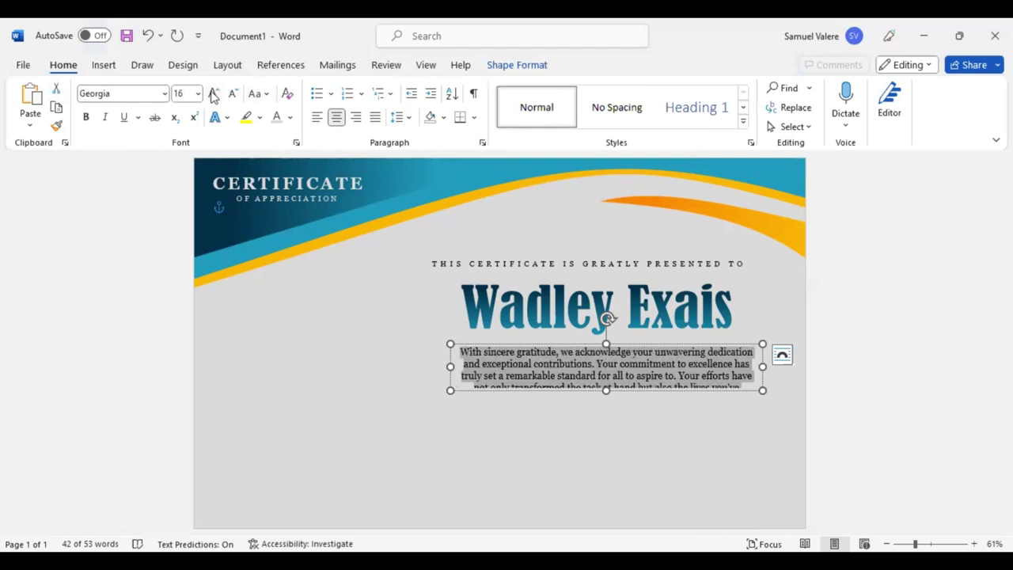
left_click(212, 93)
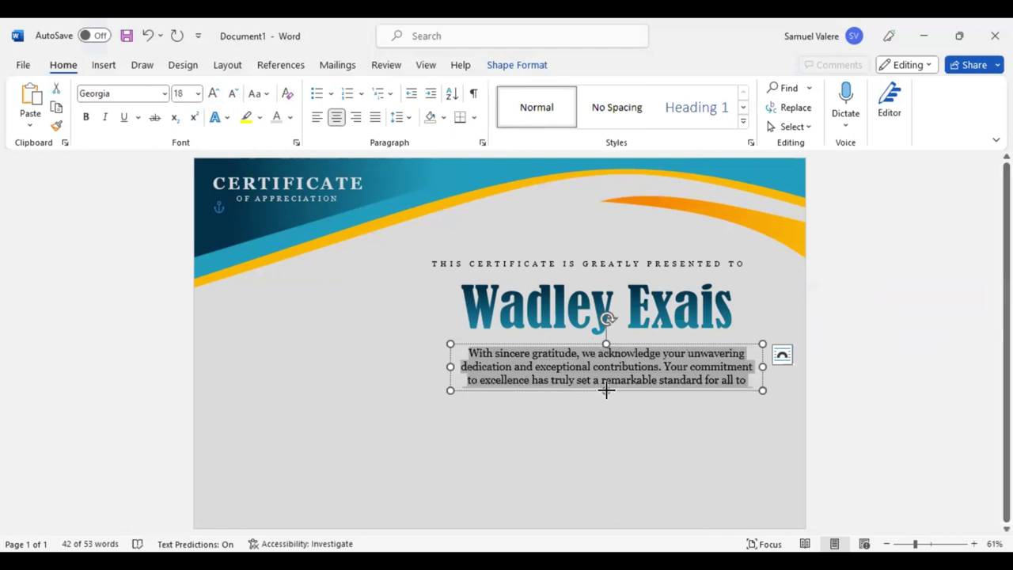
- Resize the paragraph box to show all lines, lower it, and nudge the name box down
mouse_move(606, 390)
left_mouse_down()
mouse_move(606, 421)
mouse_move(418, 377)
left_mouse_up()
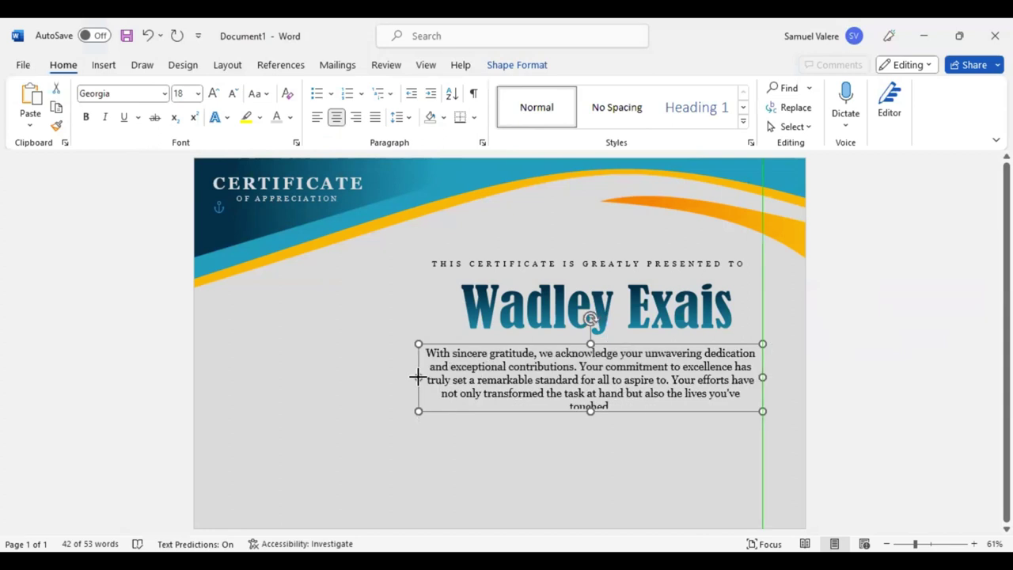
left_click_drag(590, 410, 590, 420)
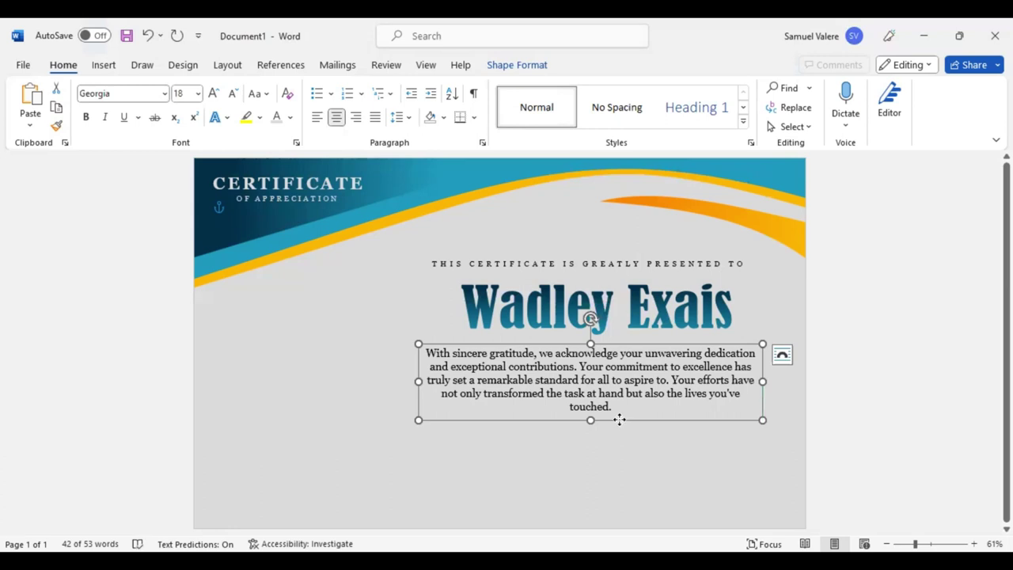
left_click_drag(643, 422, 639, 443)
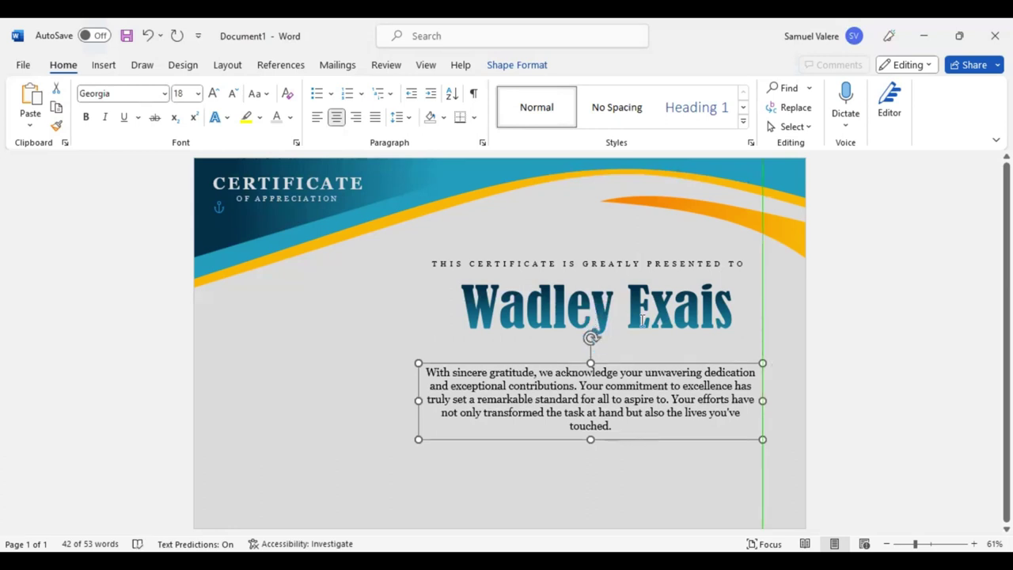
left_click(641, 349)
left_click_drag(643, 352, 643, 357)
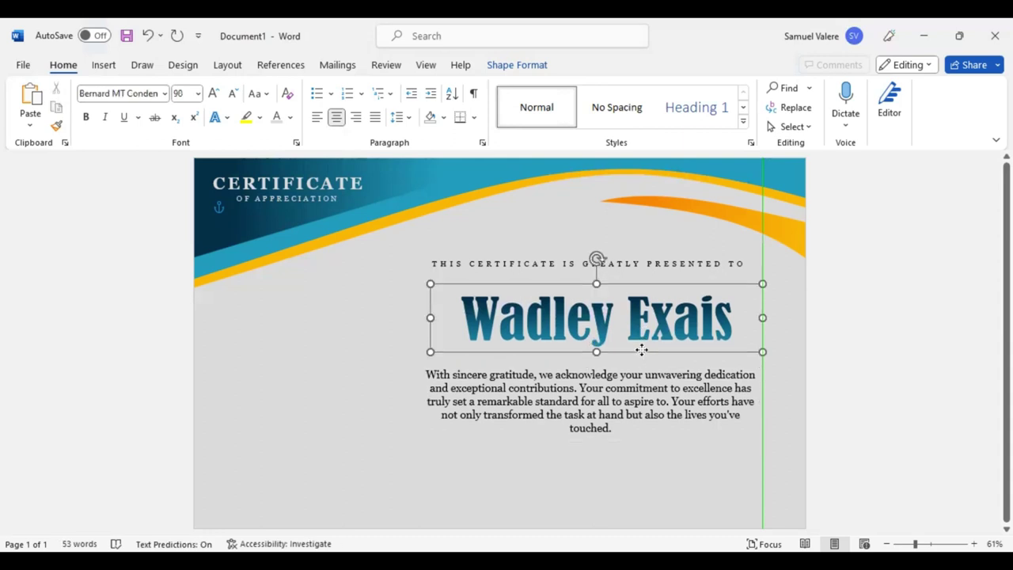
- Draw a rectangle spanning the full page width along the bottom edge, 1.05" tall
left_click(107, 69)
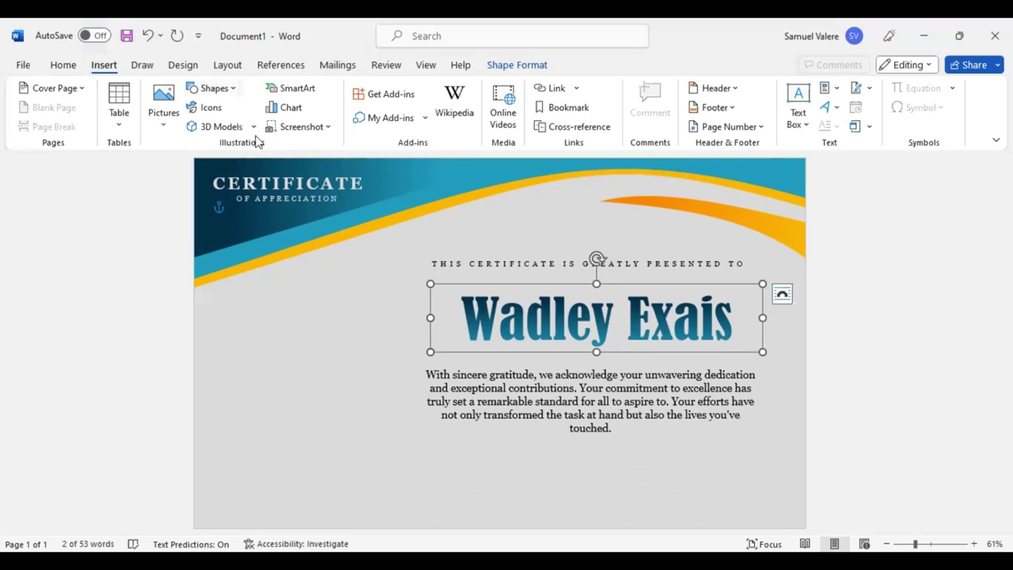
left_click(214, 87)
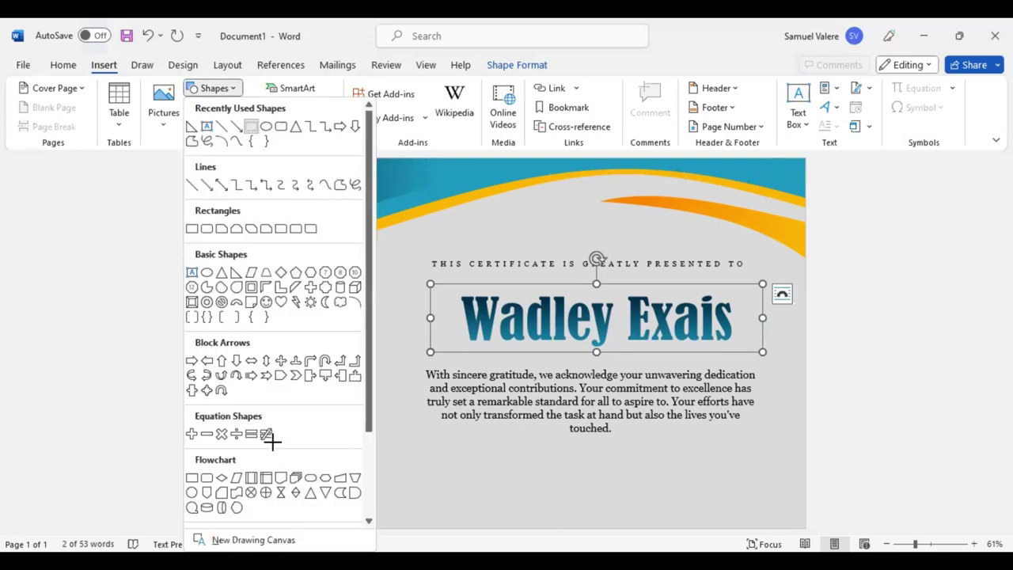
left_click_drag(273, 442, 512, 483)
left_click_drag(780, 512, 804, 527)
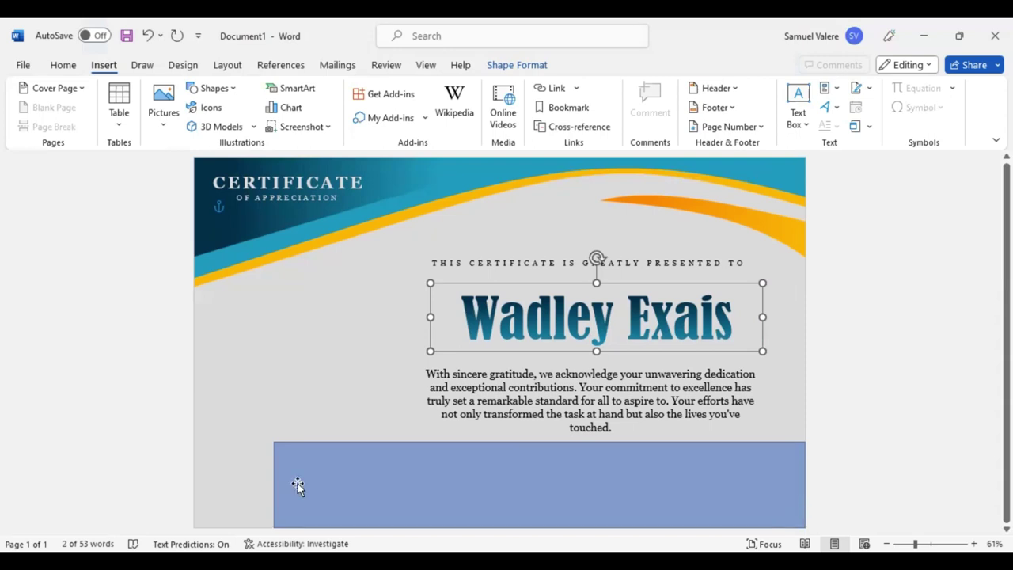
left_click_drag(275, 483, 195, 489)
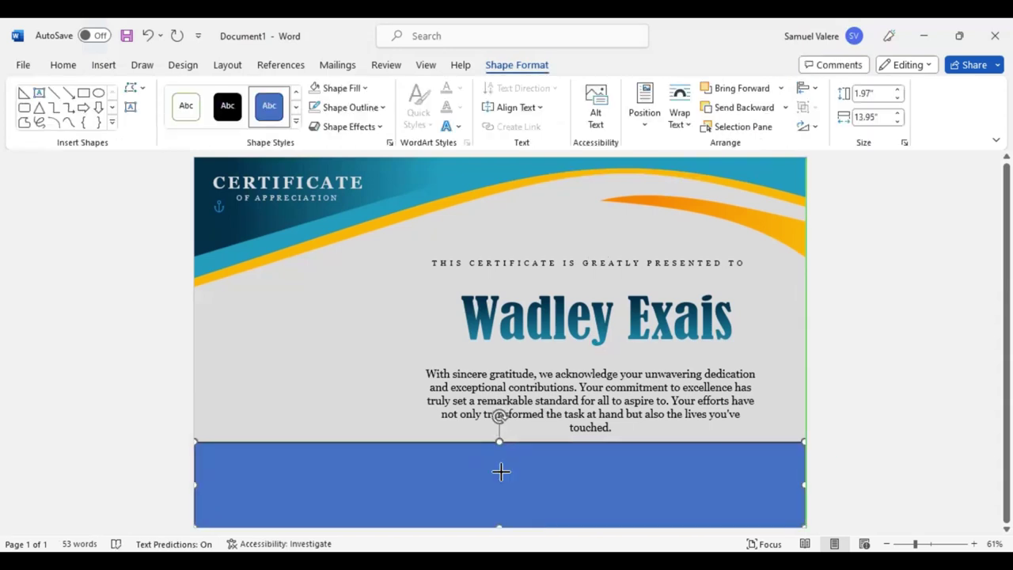
left_click_drag(501, 472, 327, 497)
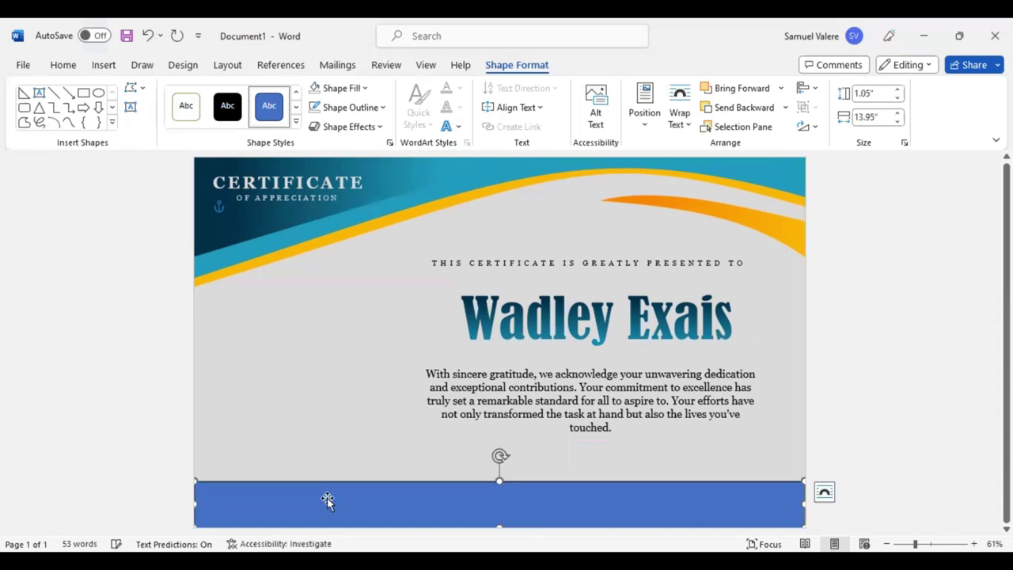
- Edit the bottom band's points to curve its top edge into a gentle dipping wave
right_click(366, 250)
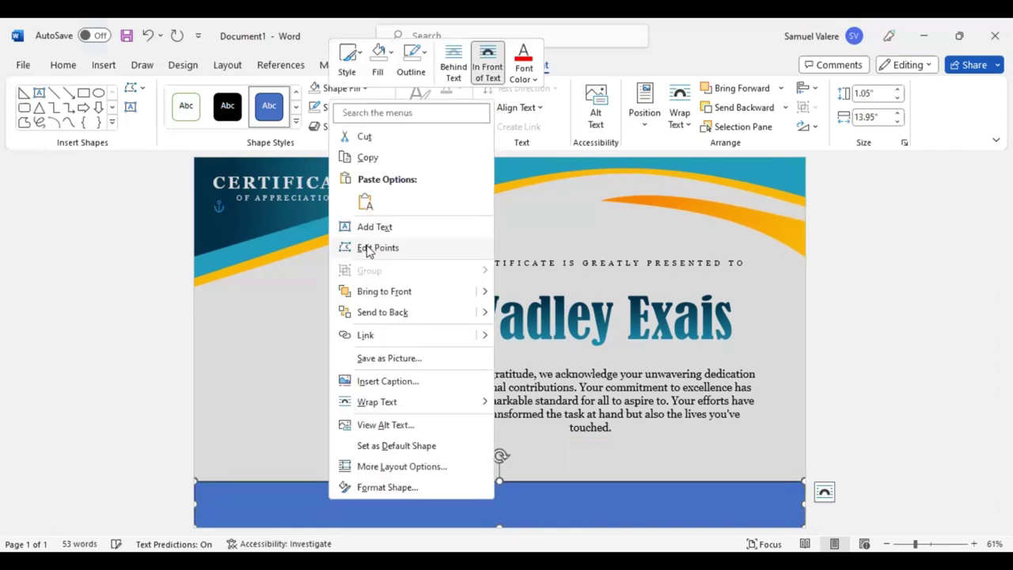
left_click(367, 248)
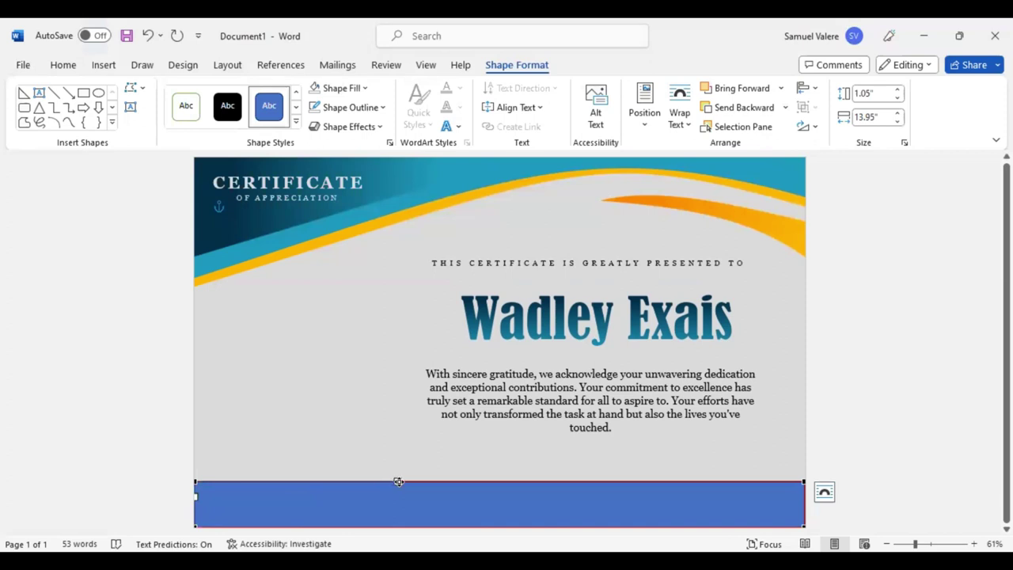
mouse_move(398, 481)
left_mouse_down()
mouse_move(415, 514)
mouse_move(760, 486)
left_mouse_up()
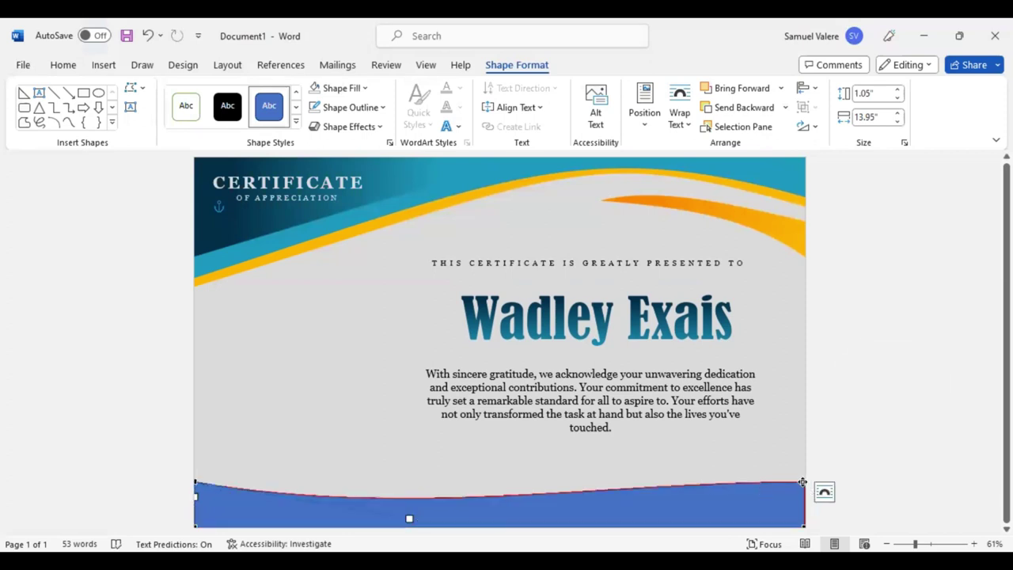
left_click_drag(601, 481, 597, 516)
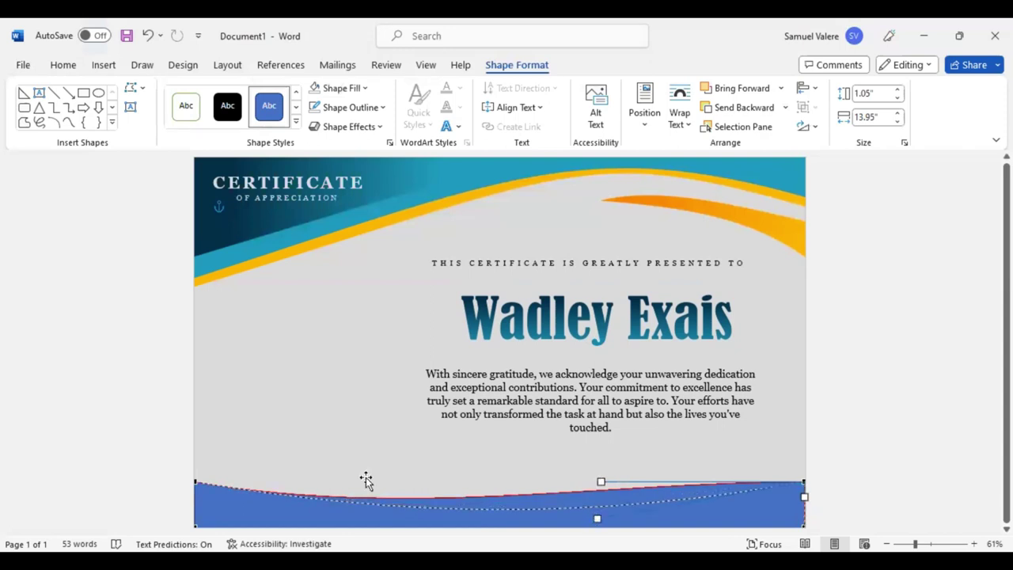
left_click_drag(195, 482, 195, 498)
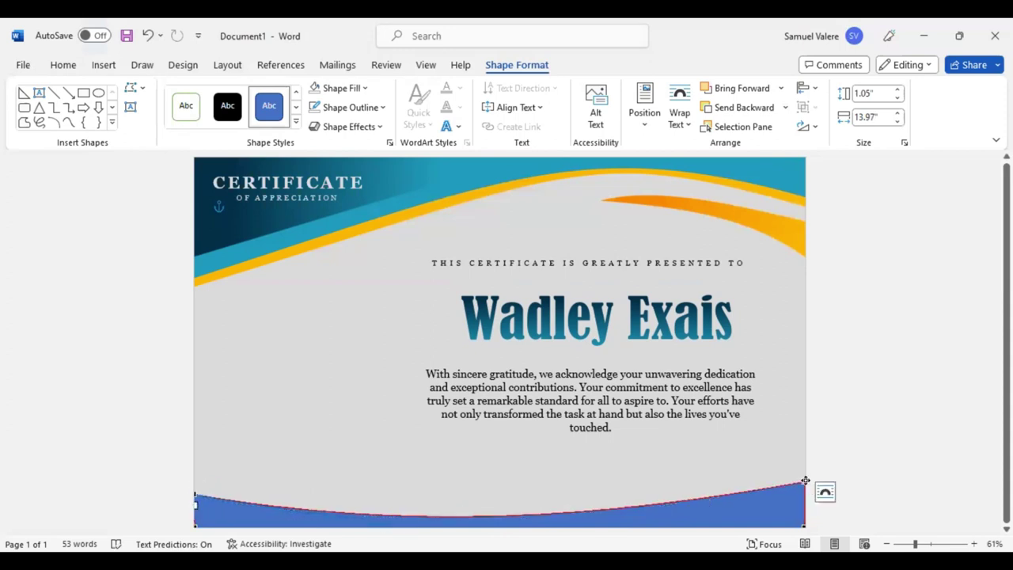
left_click_drag(803, 491, 803, 499)
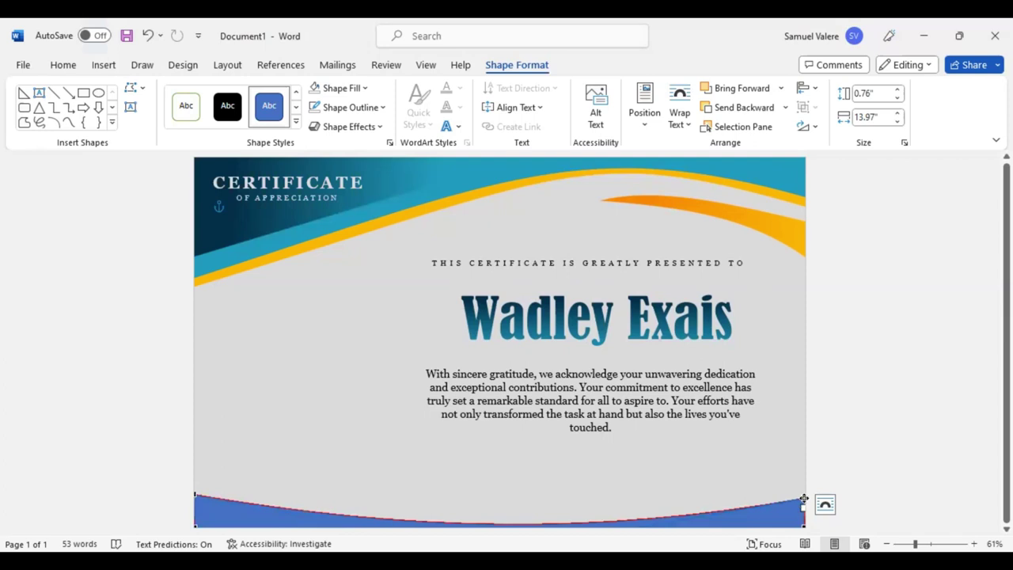
left_click_drag(803, 498, 803, 490)
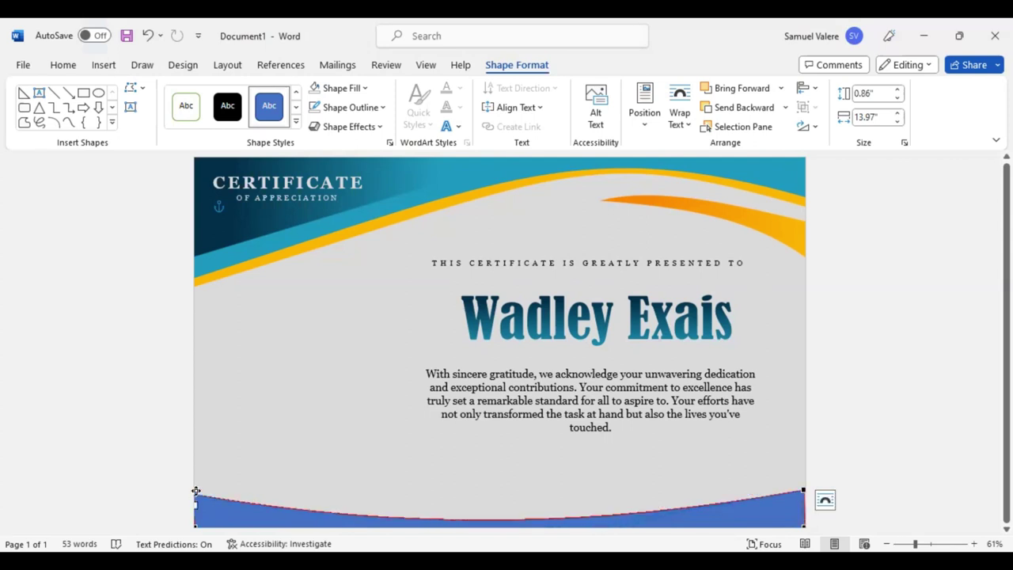
left_click_drag(196, 495, 193, 486)
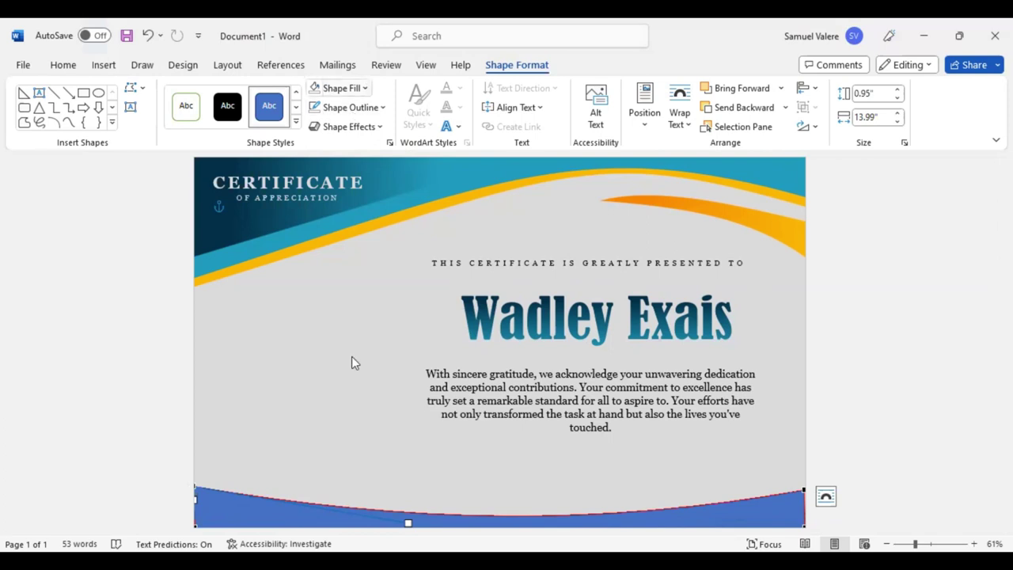
- Give the bottom wave a 90° linear gradient fill with its stops moved to 84% and 8%
left_click(340, 88)
mouse_move(347, 360)
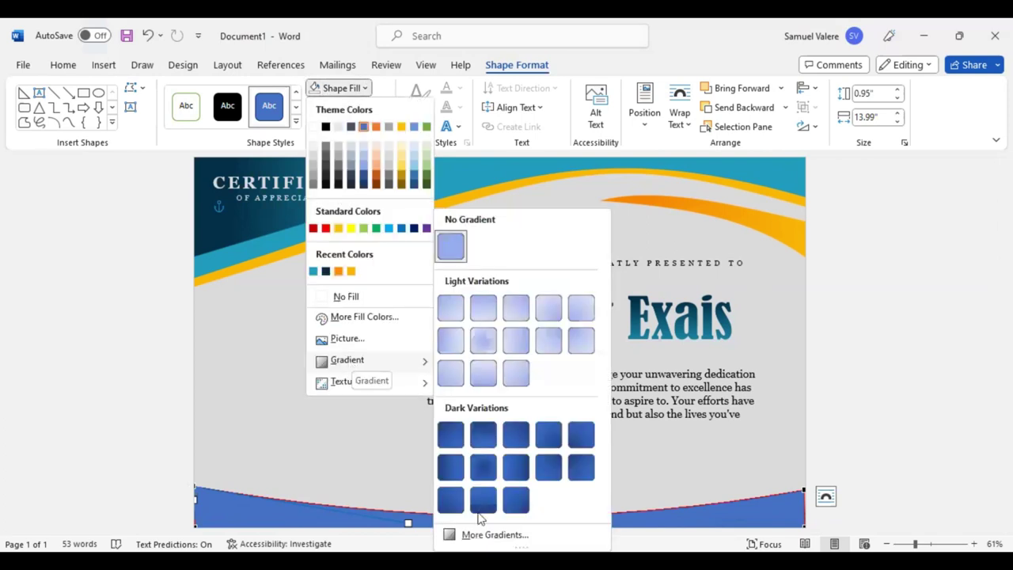
left_click(491, 535)
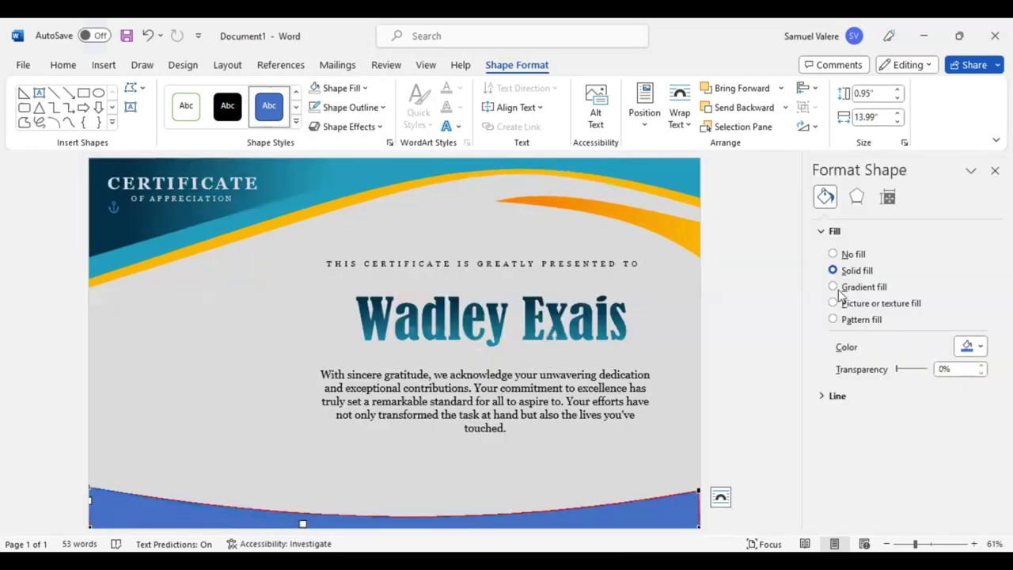
left_click(838, 287)
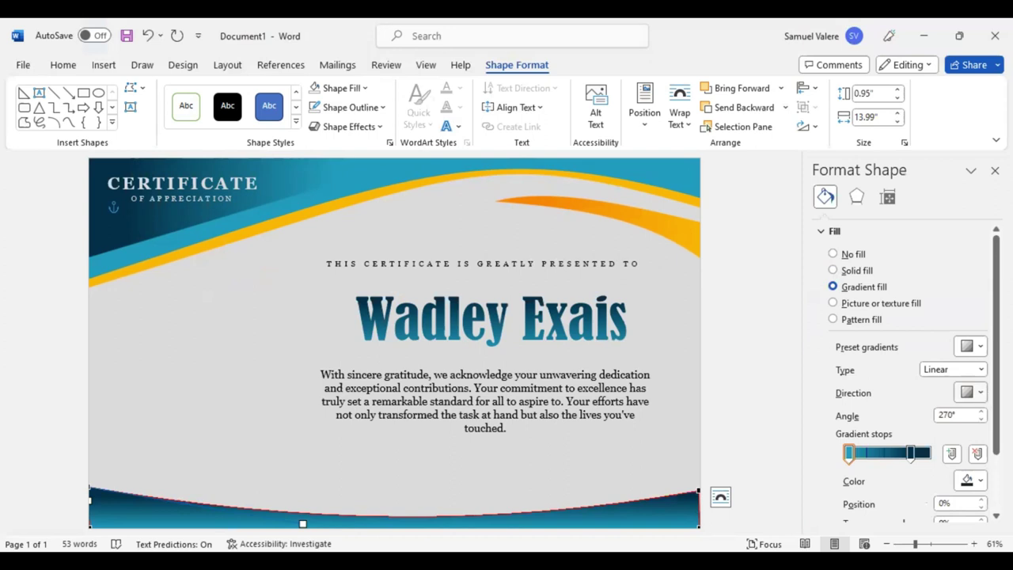
left_click(982, 394)
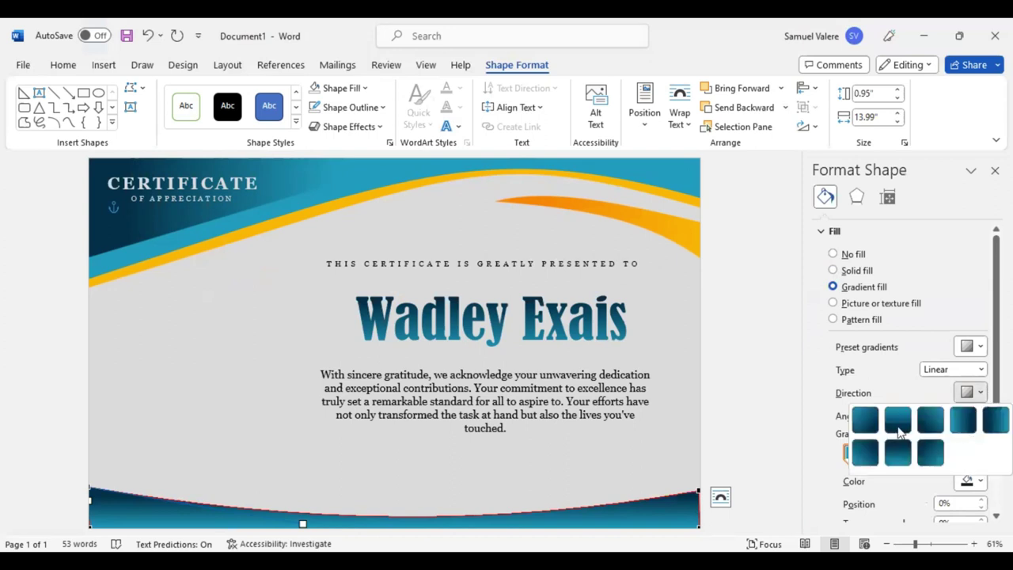
left_click(897, 426)
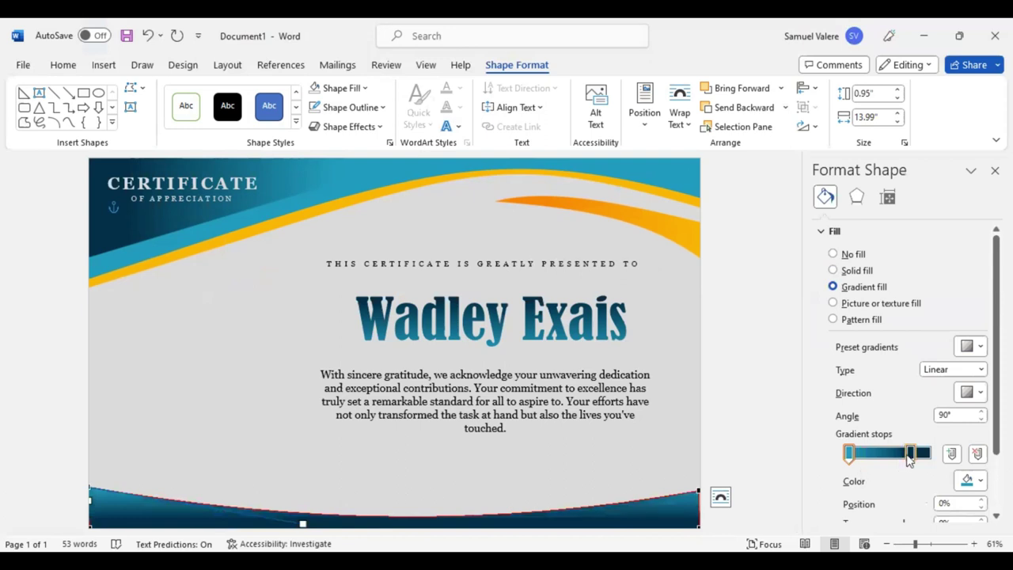
left_click_drag(911, 452, 915, 455)
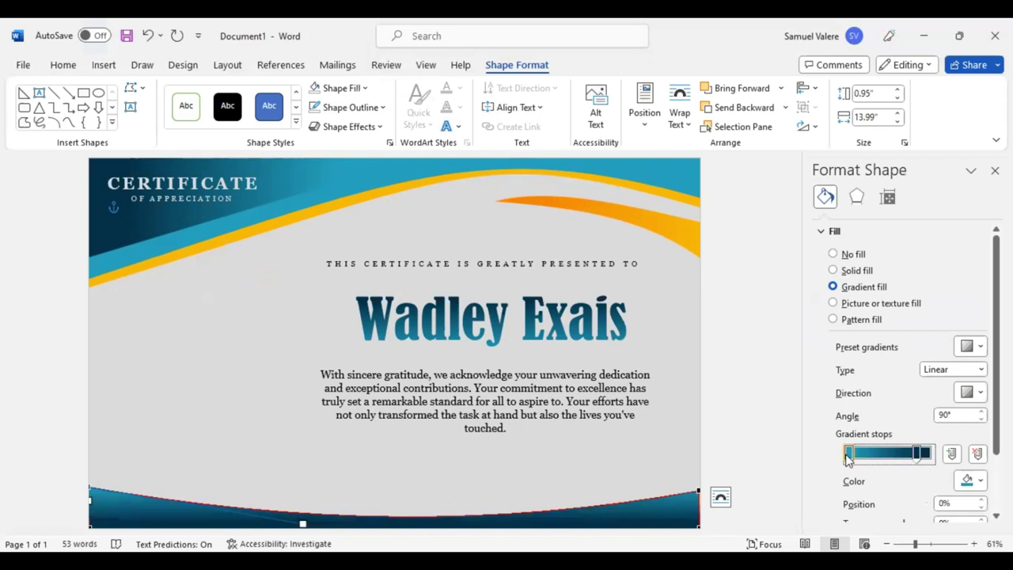
left_click_drag(848, 456, 855, 454)
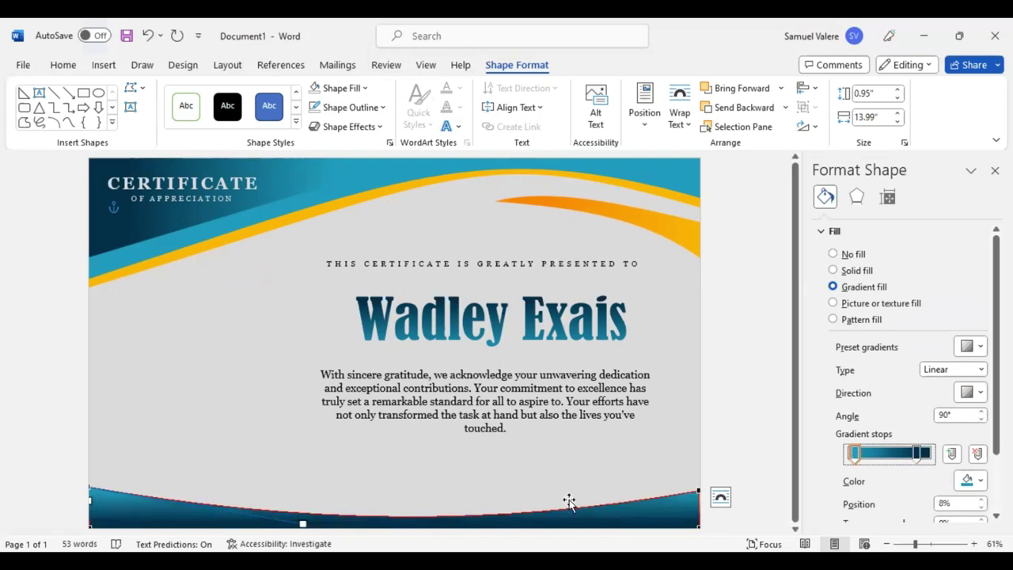
left_click(524, 515)
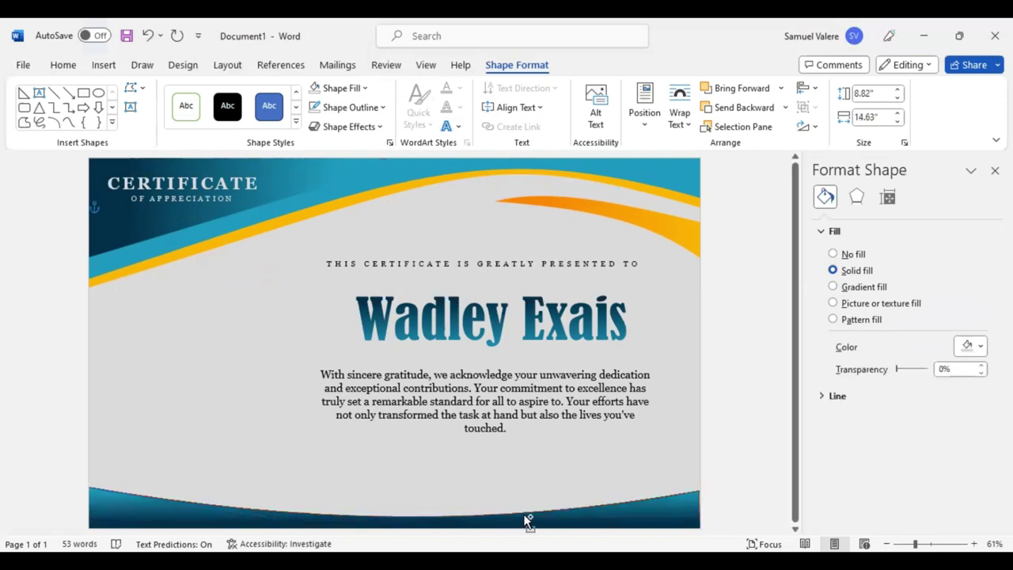
left_click(526, 516)
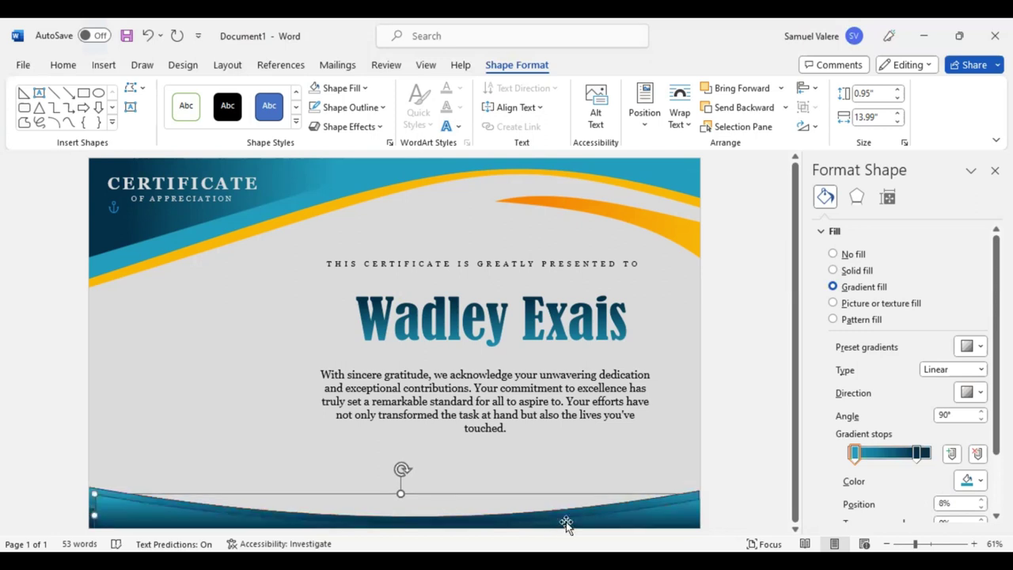
- Raise the bottom wave, make it 1.34" tall and 14.07" wide, flush with the left page edge
mouse_move(583, 522)
left_mouse_down()
mouse_move(583, 511)
mouse_move(571, 515)
left_mouse_up()
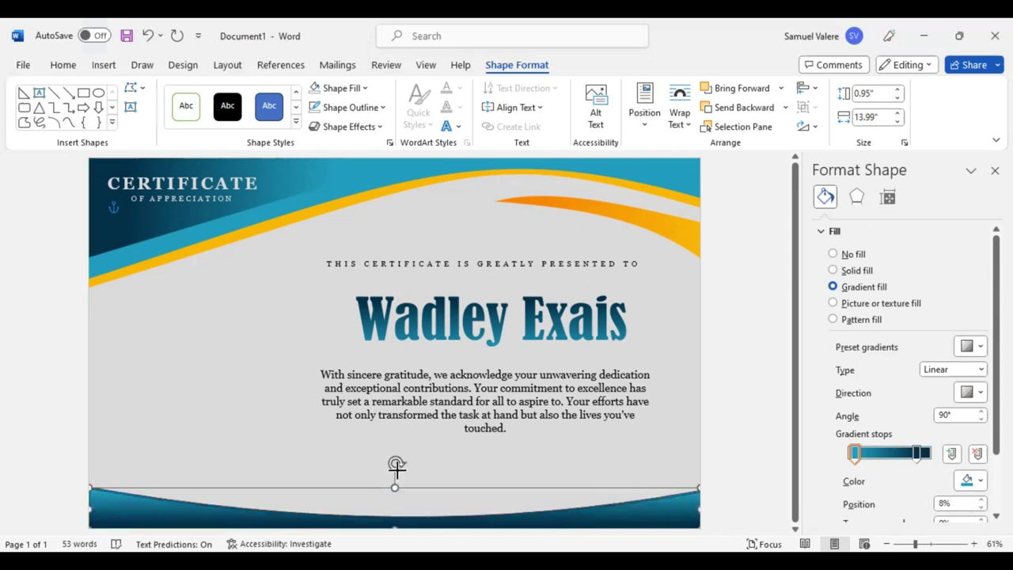
left_click_drag(397, 467, 396, 469)
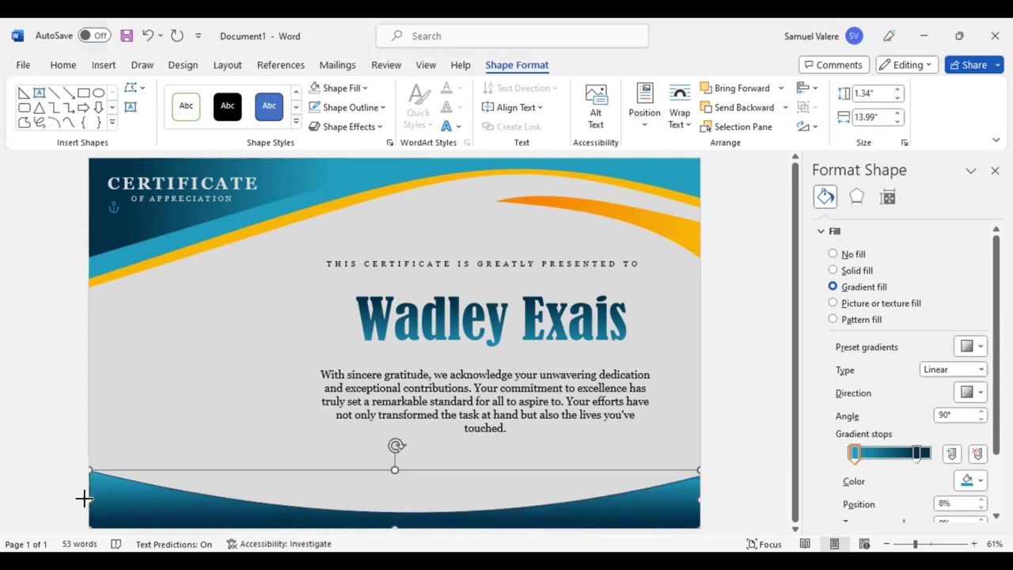
left_click_drag(84, 497, 76, 498)
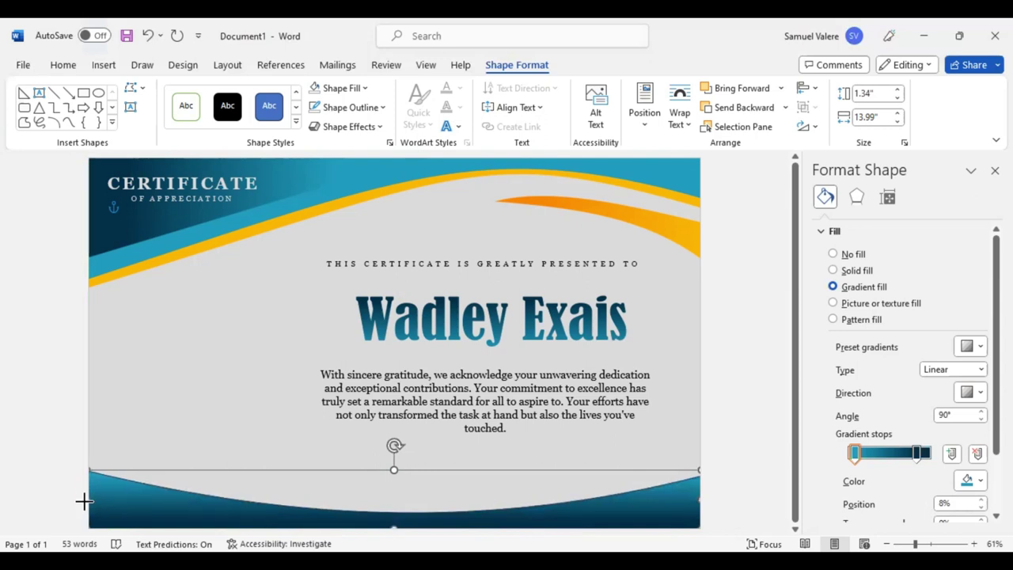
left_click_drag(93, 500, 84, 499)
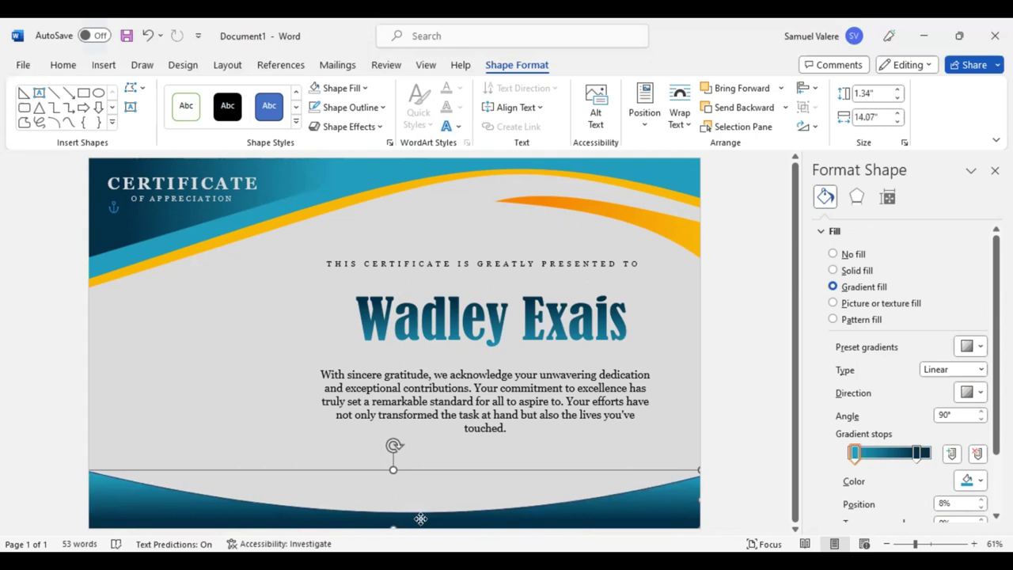
left_click_drag(421, 518, 418, 517)
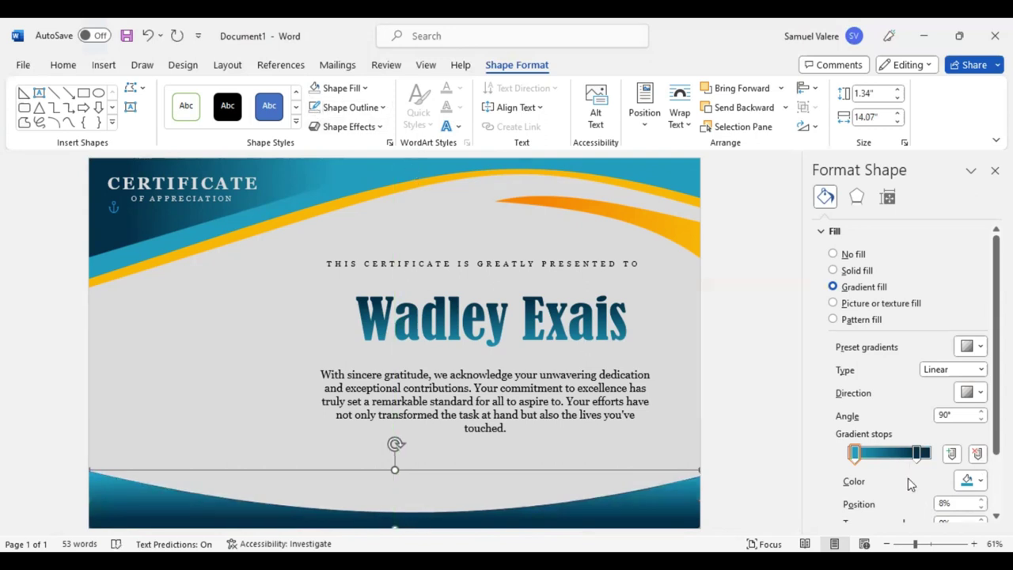
left_click(919, 455)
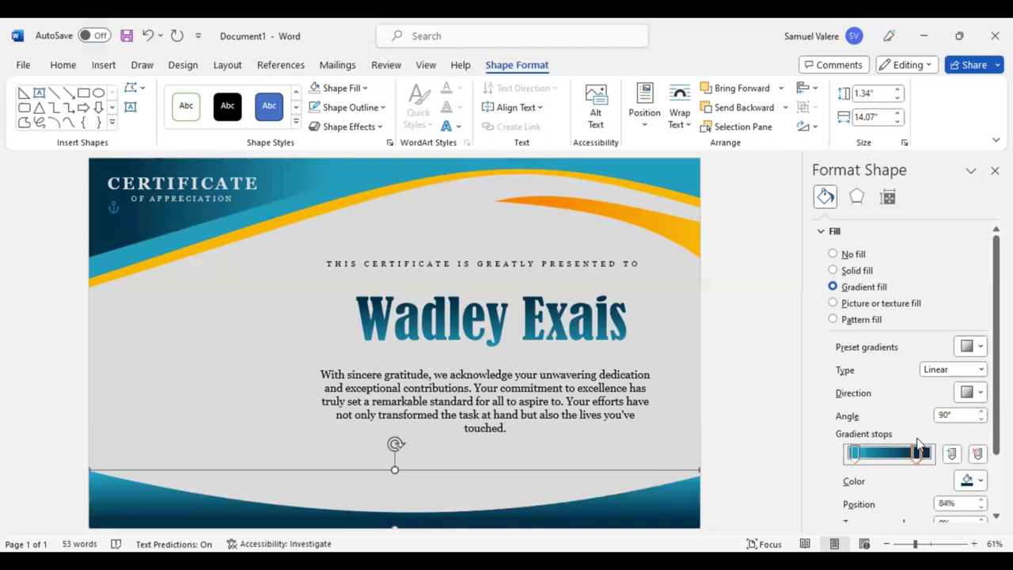
- Colour the wave's left gradient stop orange and send the wave behind the teal wave
key("shift+Tab")
left_click(980, 482)
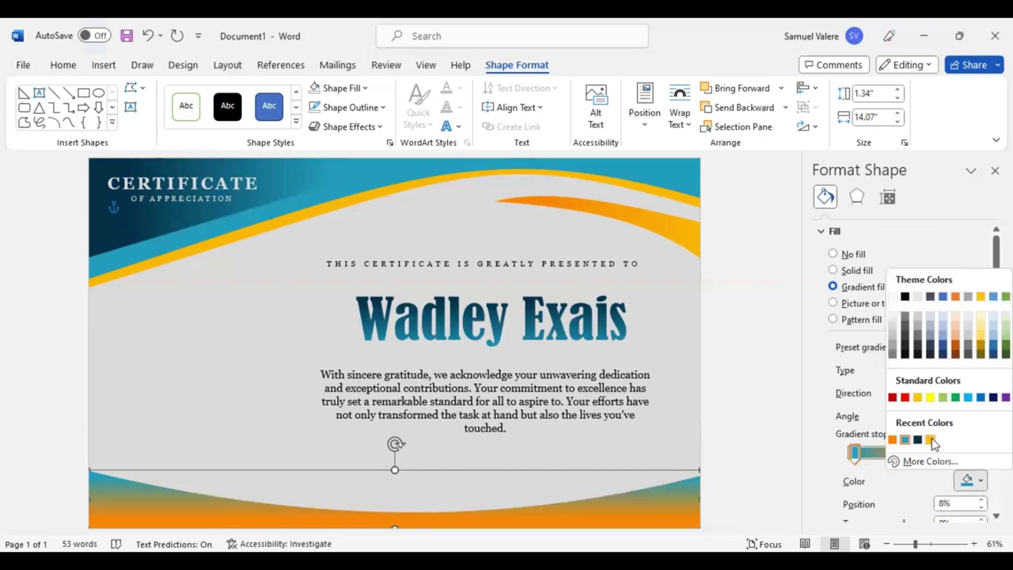
left_click(930, 440)
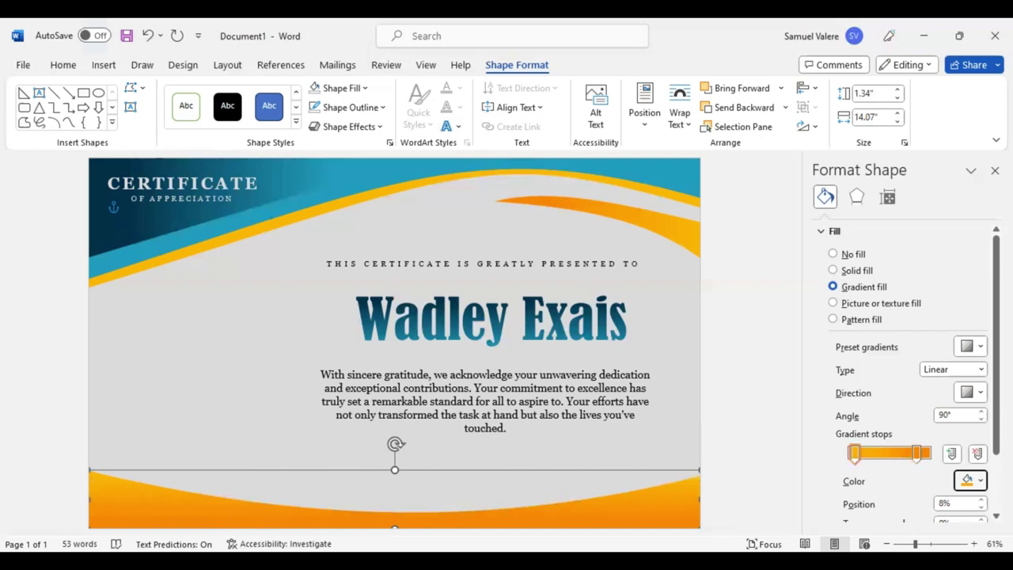
left_click(728, 107)
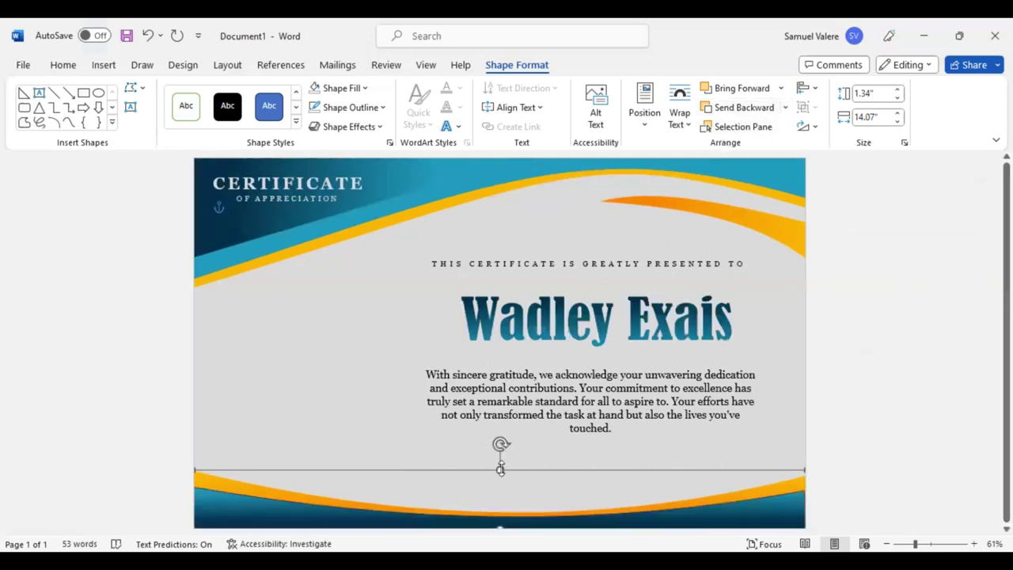
- Nudge the orange bottom wave down and make it 1.39" tall
key("Down")
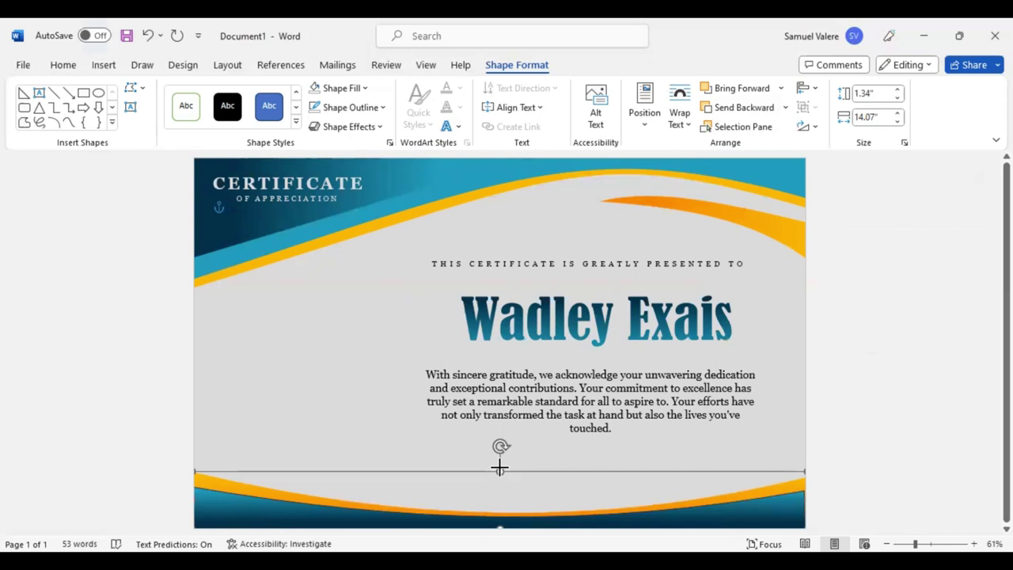
left_click_drag(499, 470, 500, 467)
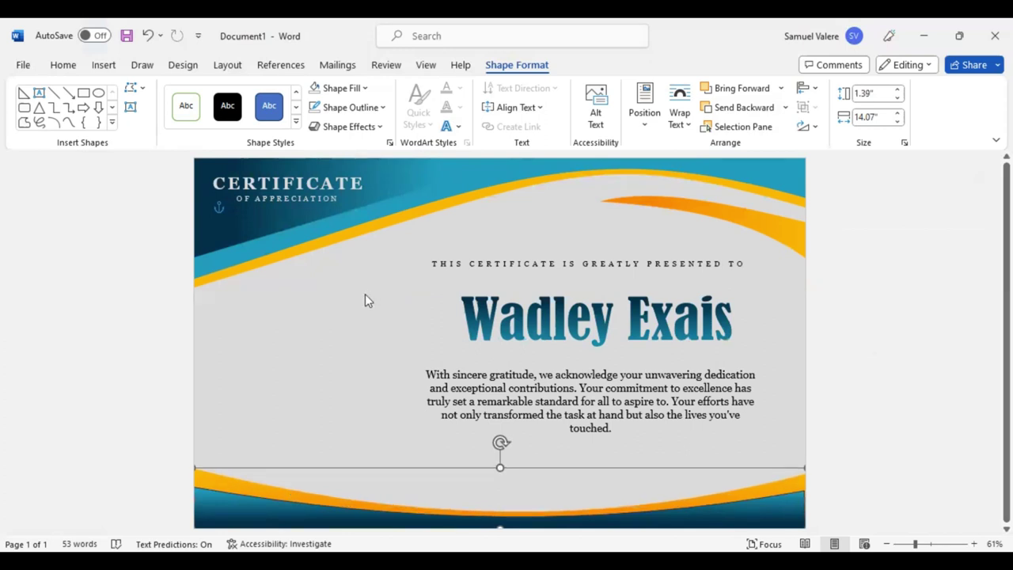
right_click(341, 261)
left_click(338, 242)
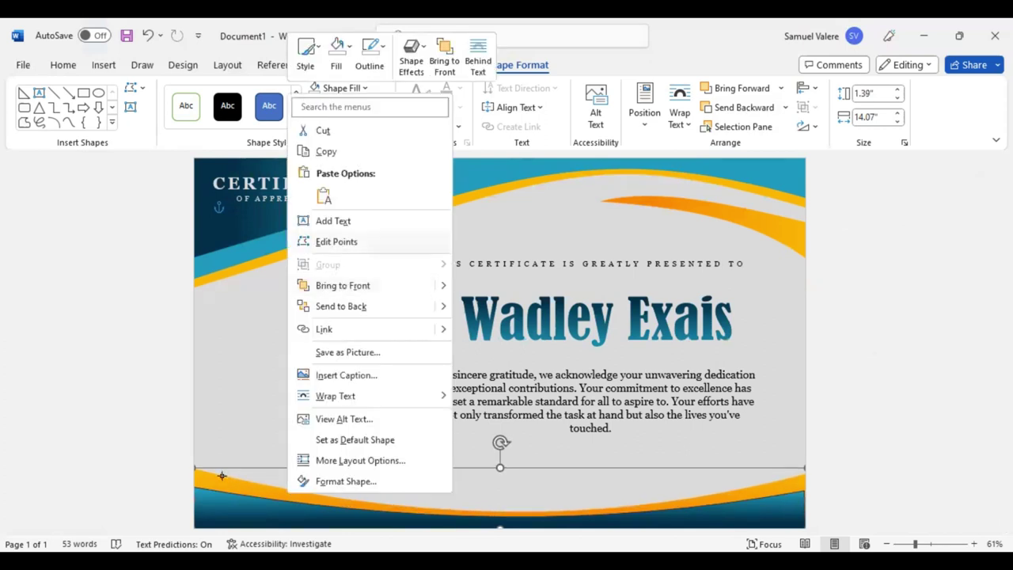
left_click(696, 527)
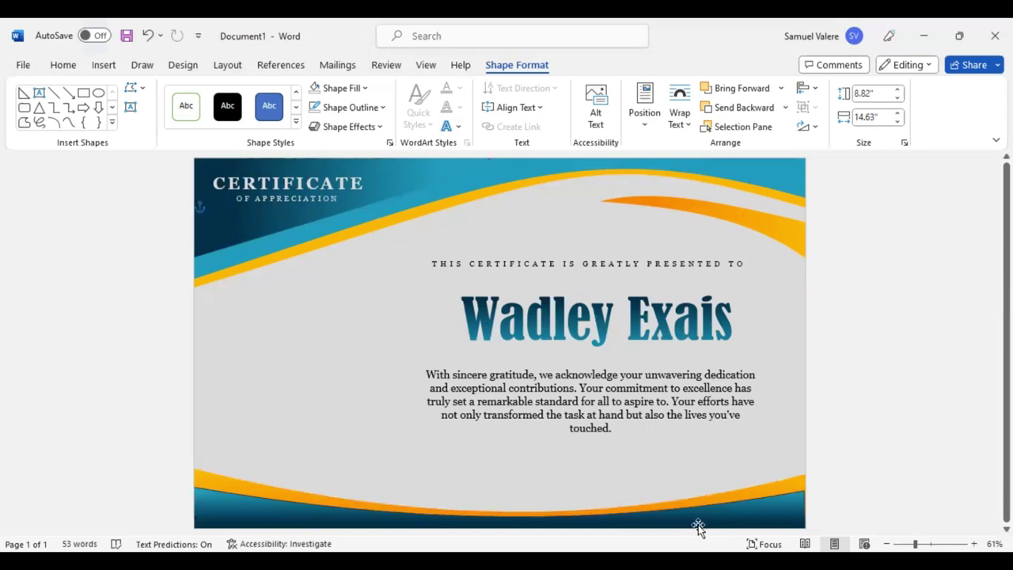
- Stretch the thin teal wave to the page's right edge and make it 1.39" tall
left_click(801, 508)
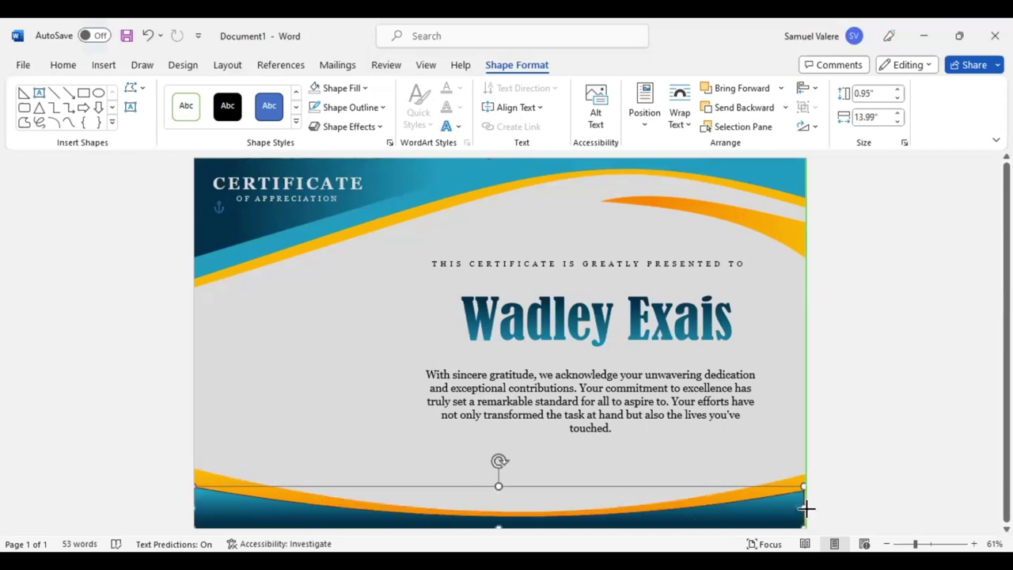
left_click_drag(817, 505, 816, 507)
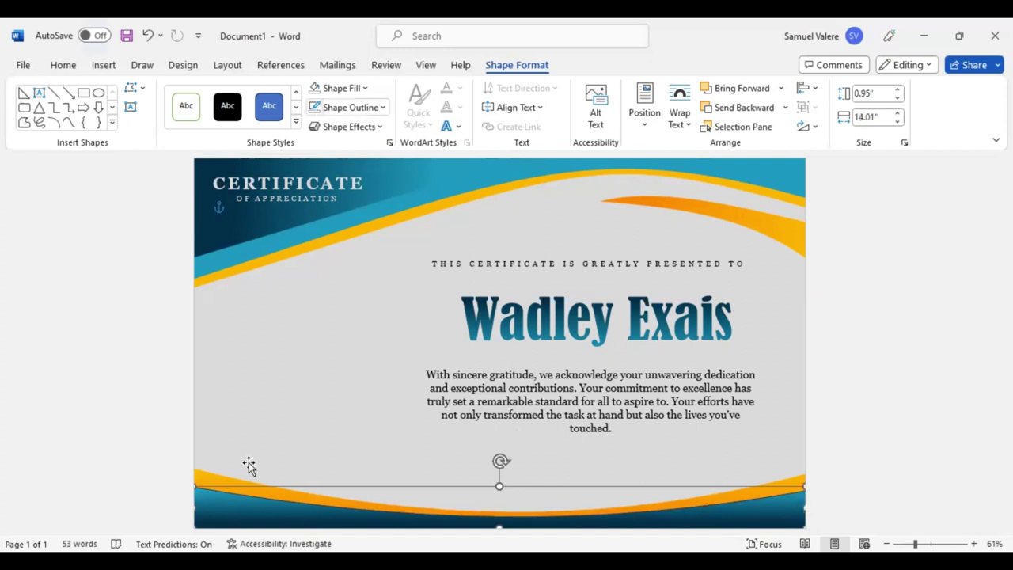
mouse_move(196, 485)
left_mouse_down()
mouse_move(203, 476)
mouse_move(274, 498)
left_mouse_up()
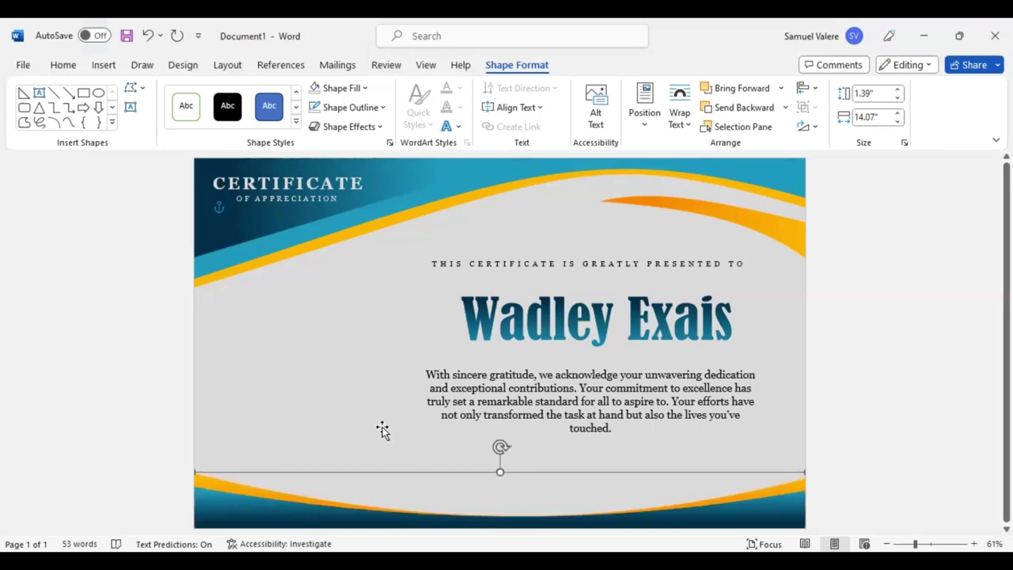
left_click(474, 464)
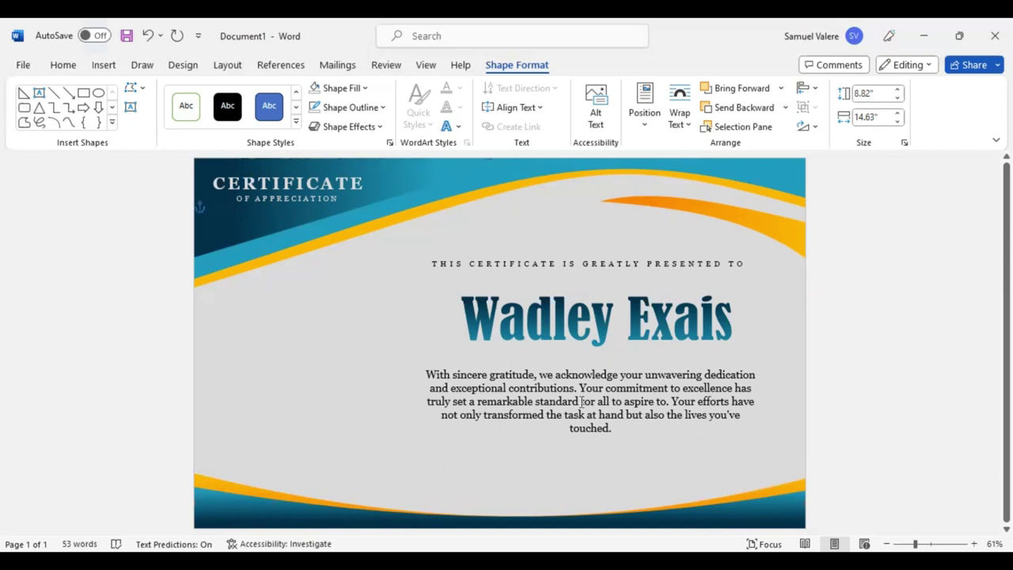
- Move the appreciation paragraph and the presented-to line slightly lower
left_click(575, 441)
left_click_drag(574, 440, 642, 354)
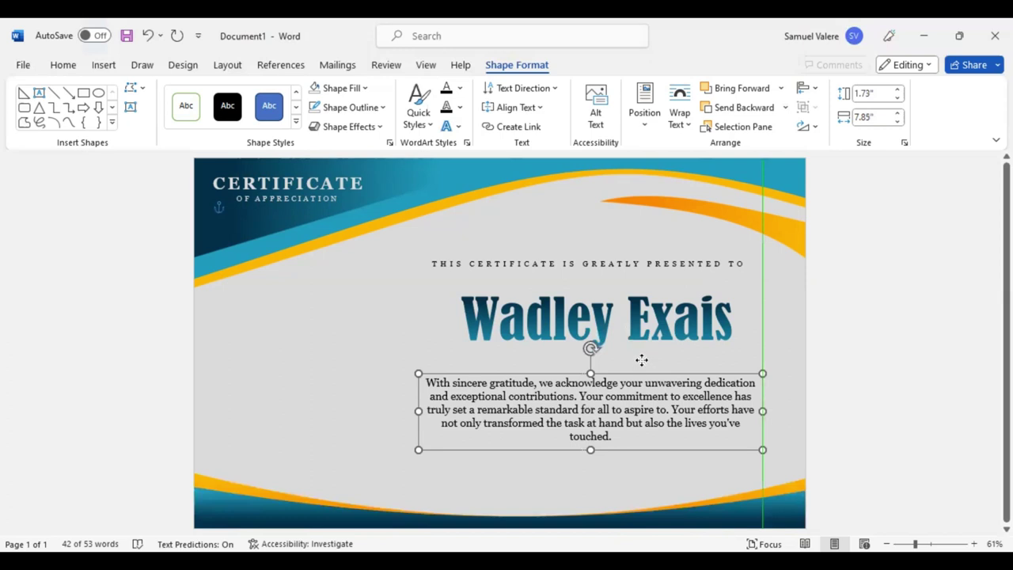
left_click(642, 360)
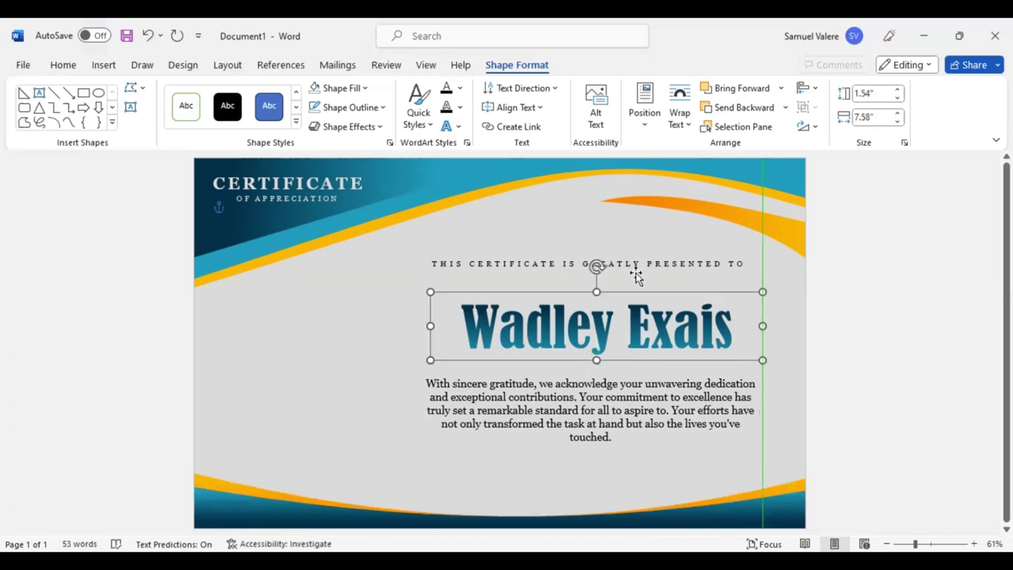
left_click_drag(635, 271, 635, 276)
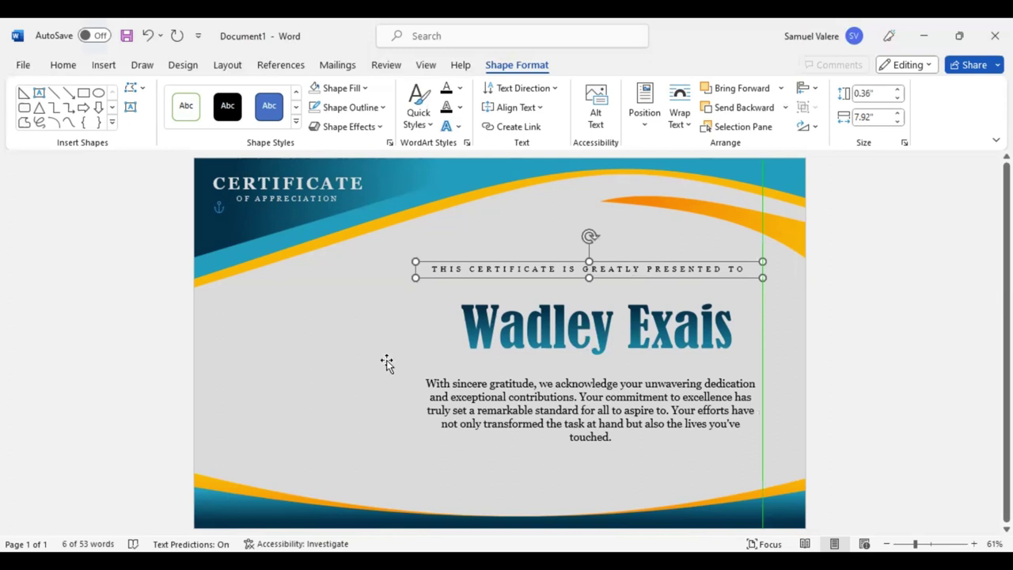
left_click(131, 107)
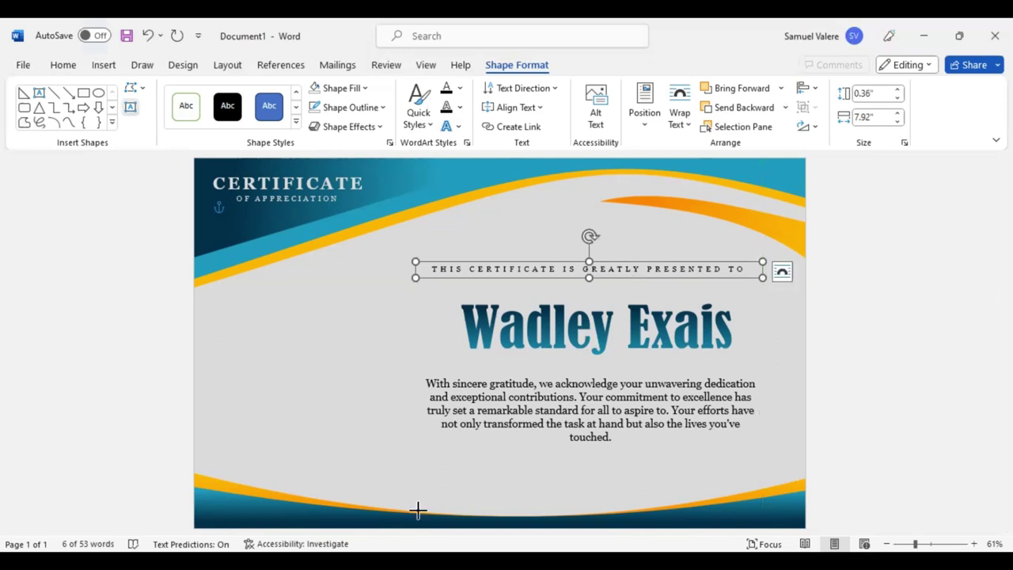
- Add a bottom-left text box reading 'Signature', centred, in Georgia, all caps
left_click_drag(400, 486, 466, 504)
type("Sign")
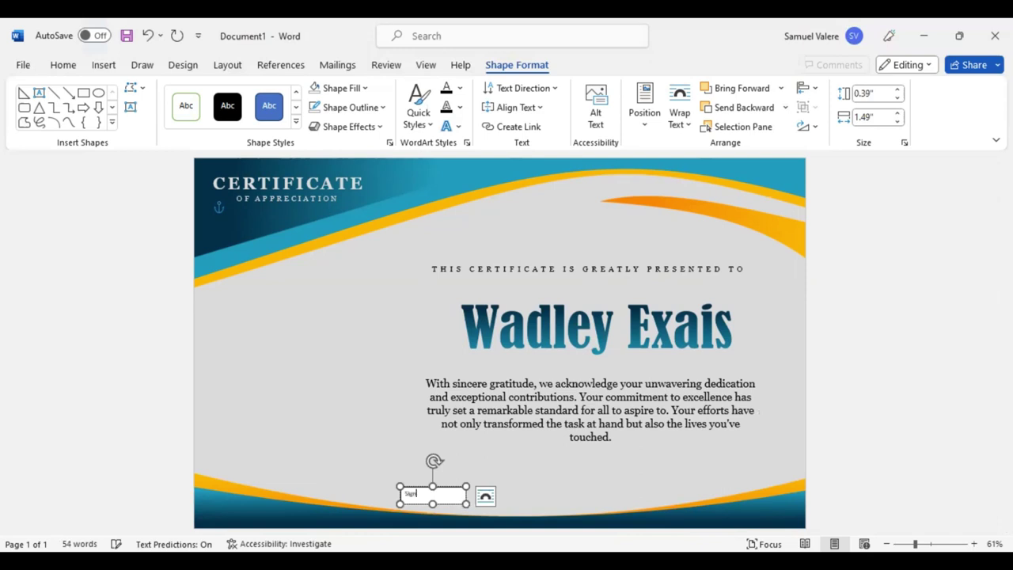
type("ature")
key("ctrl+a")
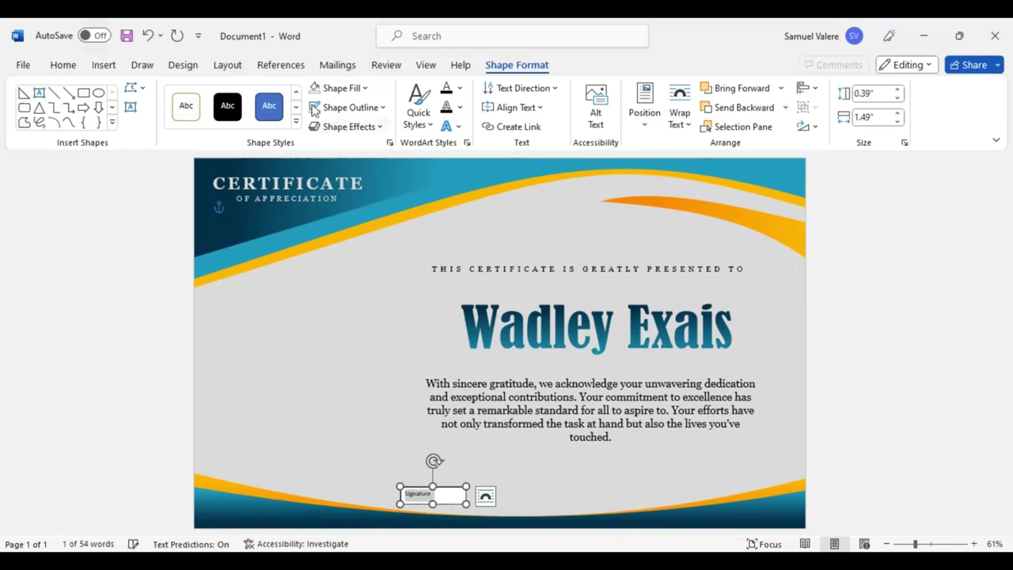
left_click(63, 65)
left_click(336, 116)
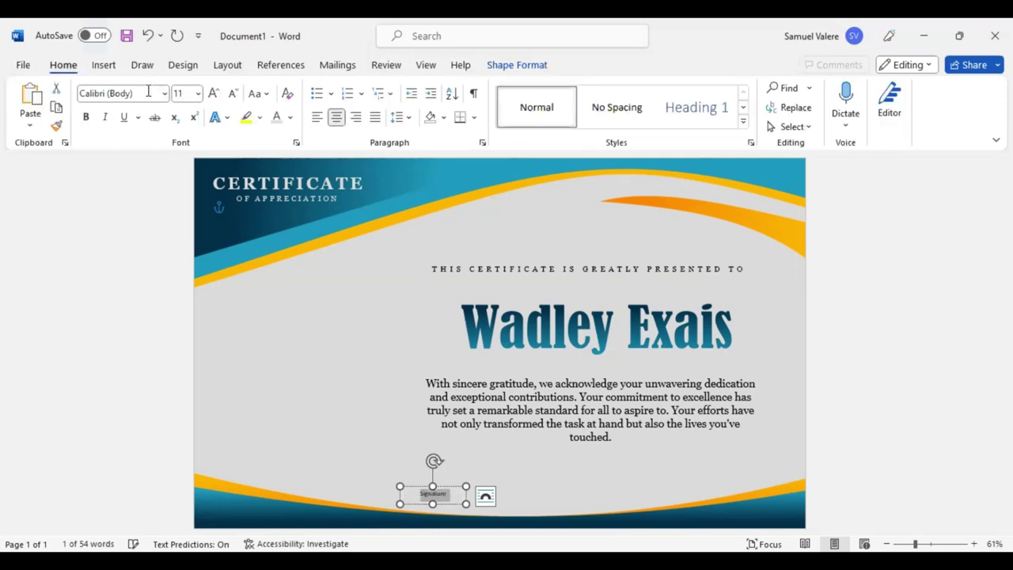
left_click(151, 93)
type("Georgia")
key("Return")
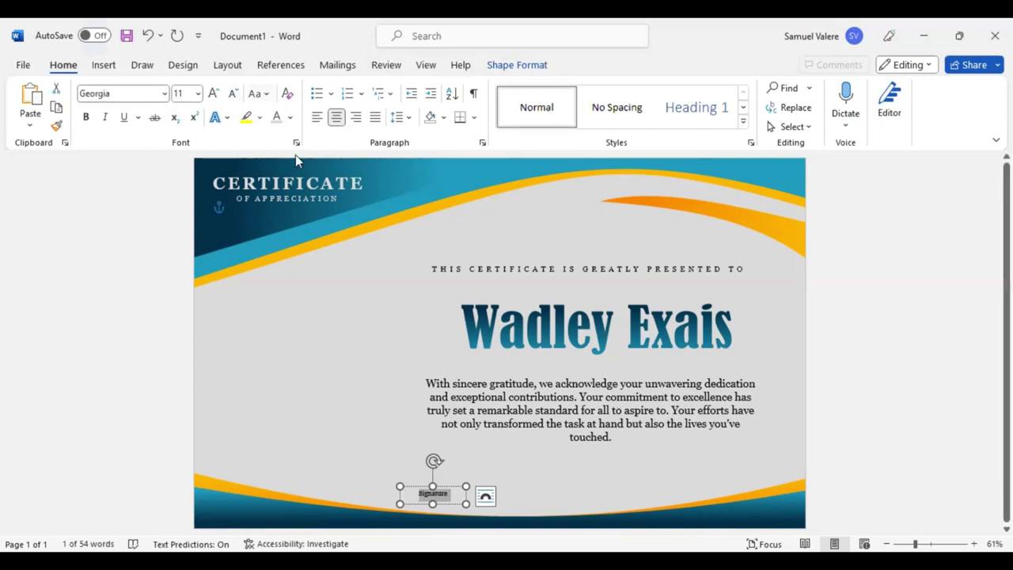
key("shift+F3")
left_click(432, 502)
- Duplicate the SIGNATURE label to the right side and nudge both labels into position
mouse_move(432, 502)
left_mouse_down()
mouse_move(463, 504)
mouse_move(452, 501)
left_mouse_up()
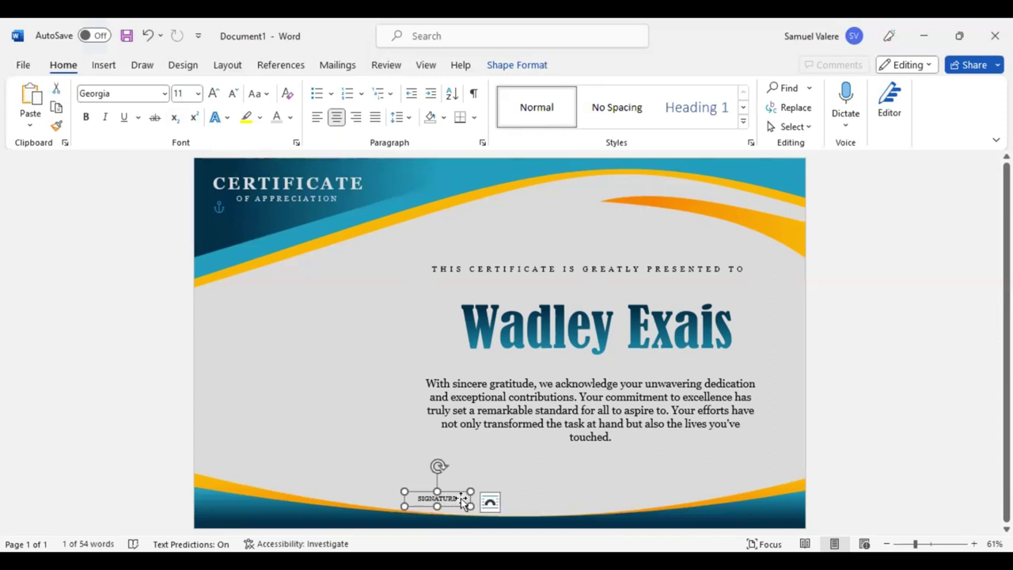
key("ctrl+z")
left_click_drag(452, 490, 453, 496)
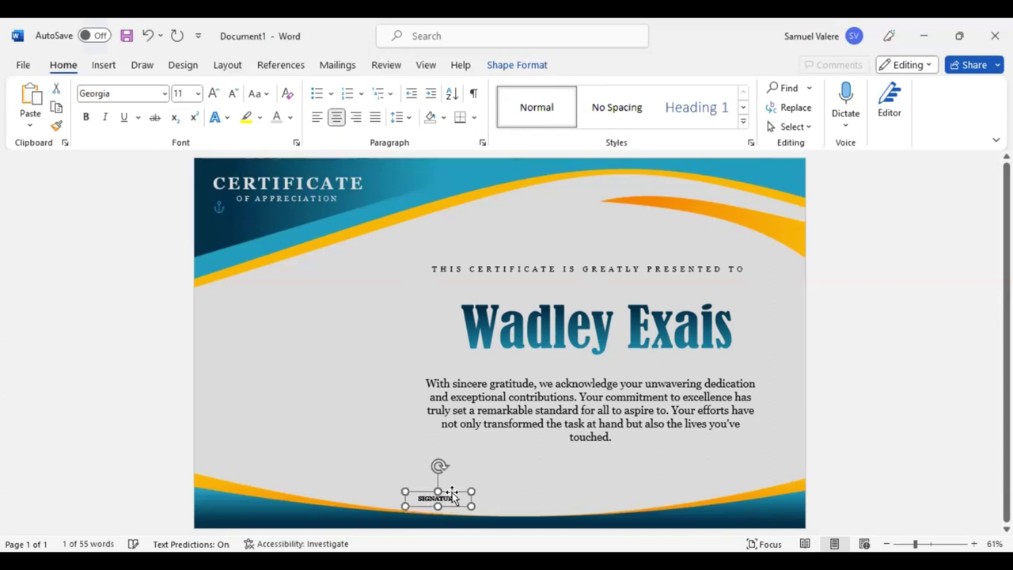
key("ctrl+v")
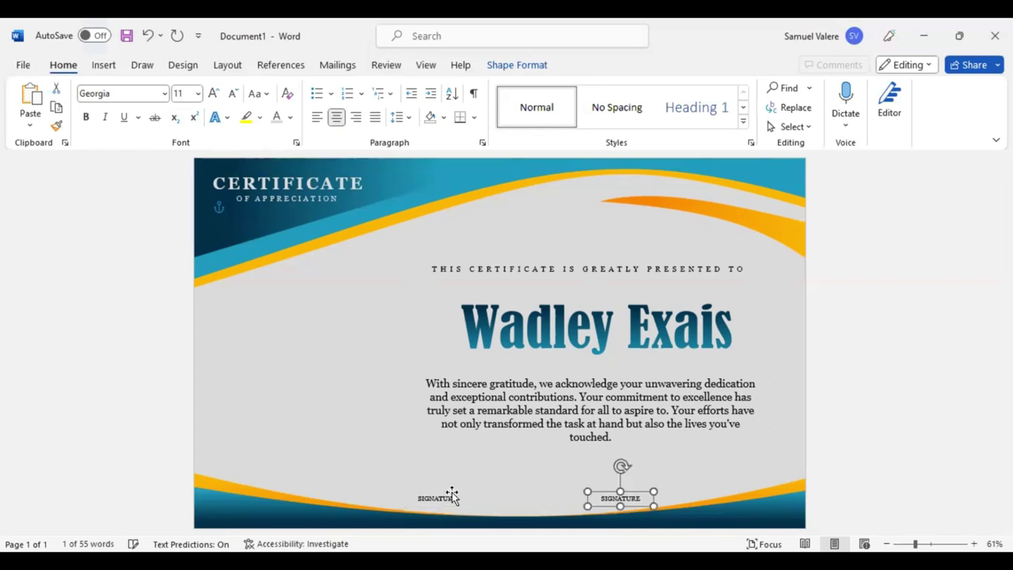
key("Right")
key("Right")
key("Right")
key("Right")
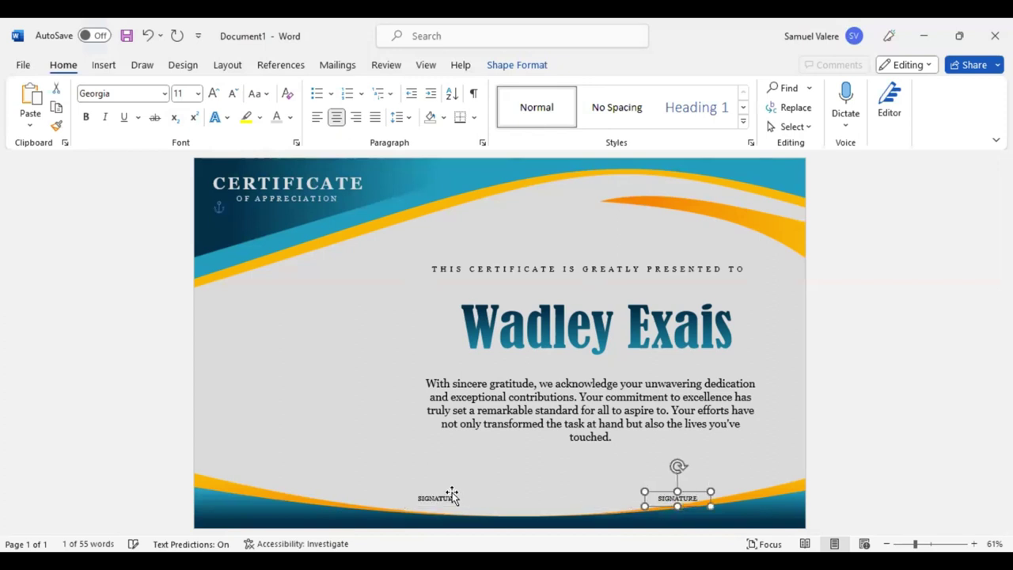
key("Left")
key("Left")
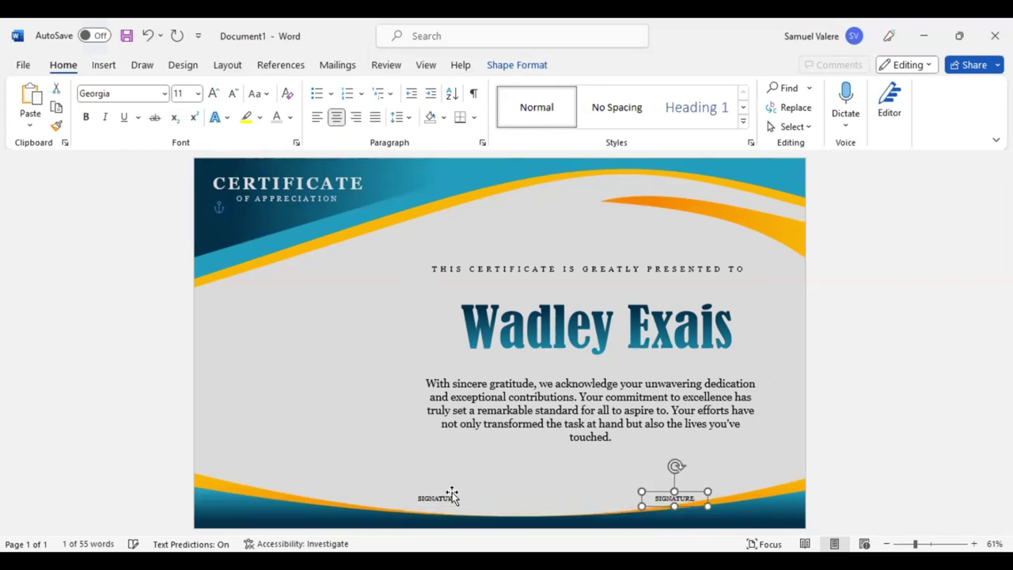
key("ctrl+Left")
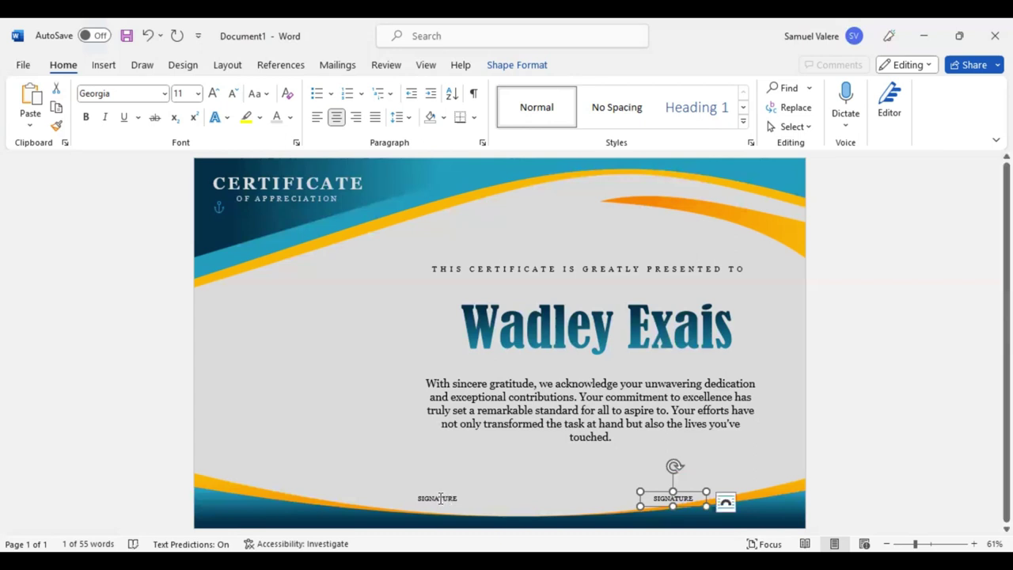
left_click(439, 498, "shift")
key("ctrl+Up")
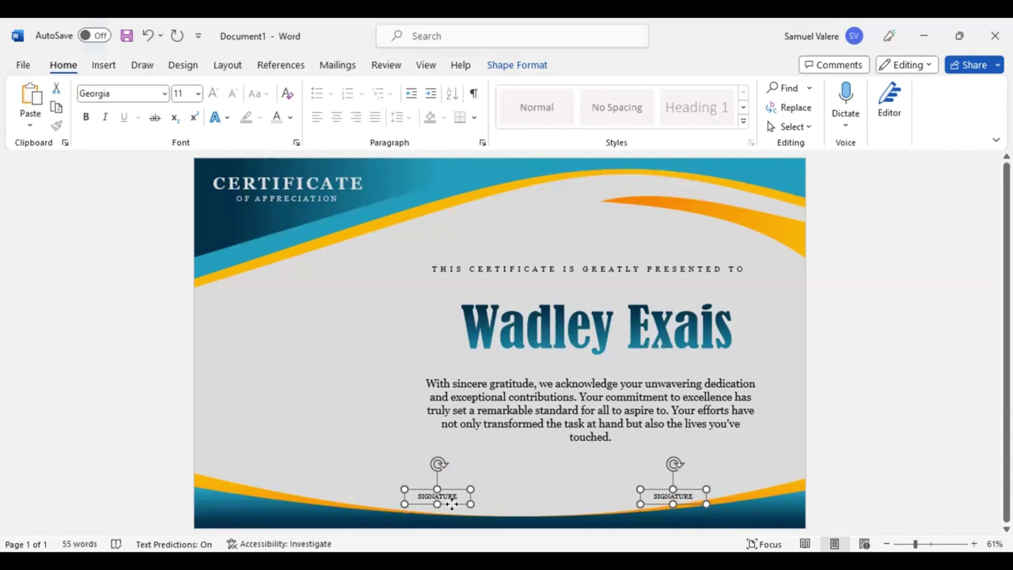
left_click(444, 500)
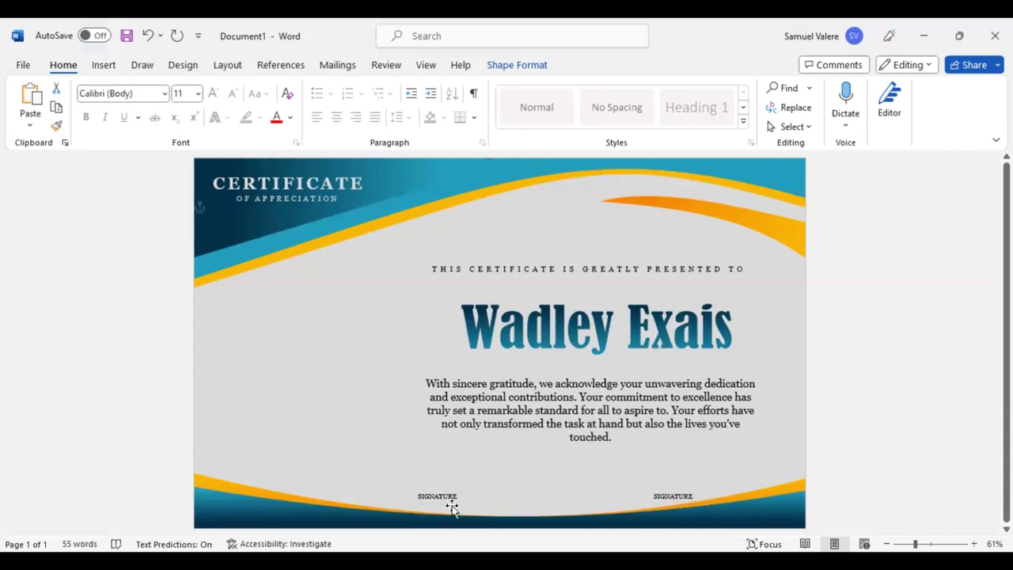
left_click(452, 509)
key("Left")
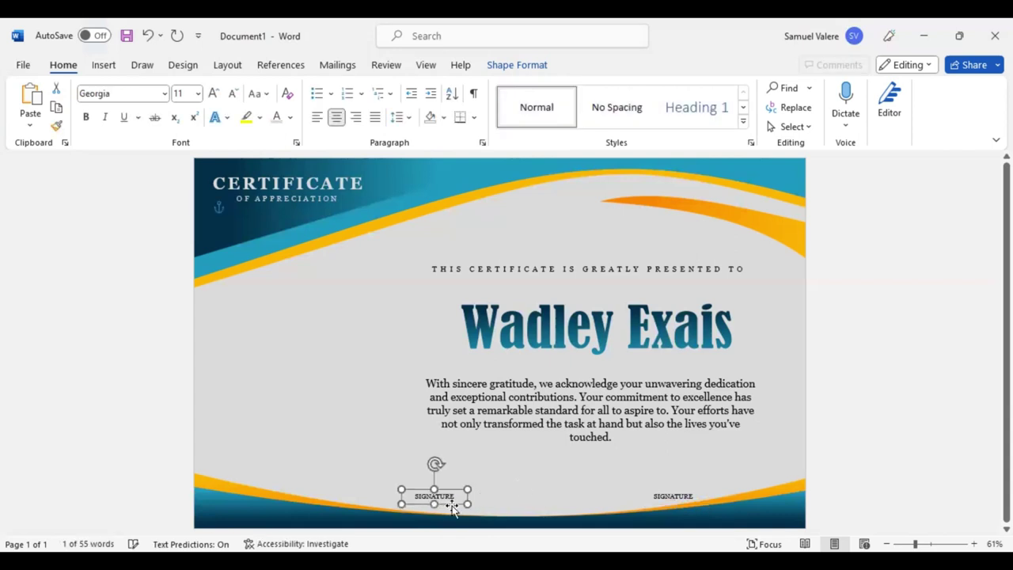
key("Left")
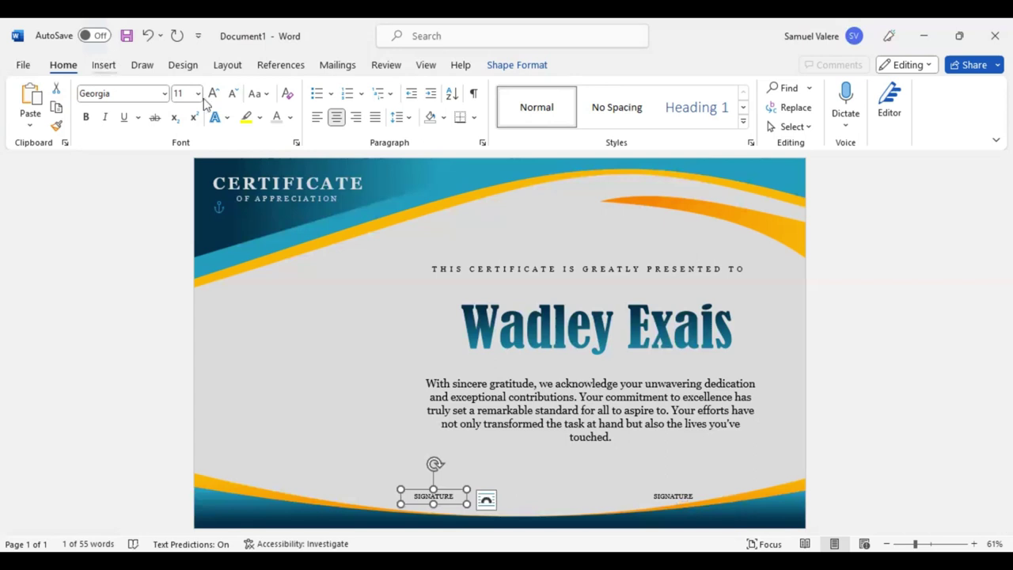
scroll(223, 91, "down", 1)
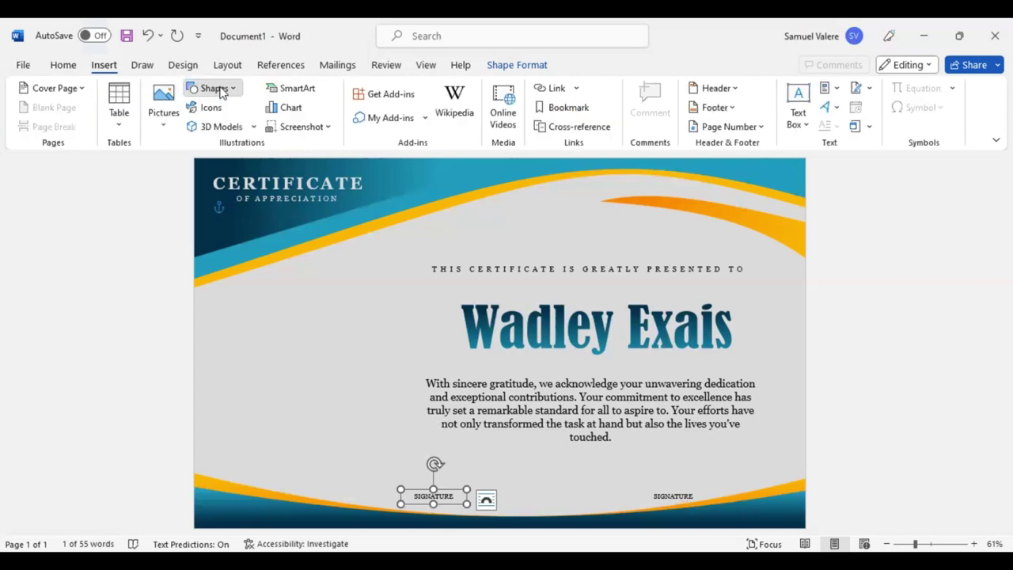
- Draw a 2.54" horizontal line and nudge it just above the left SIGNATURE label
left_click(225, 135)
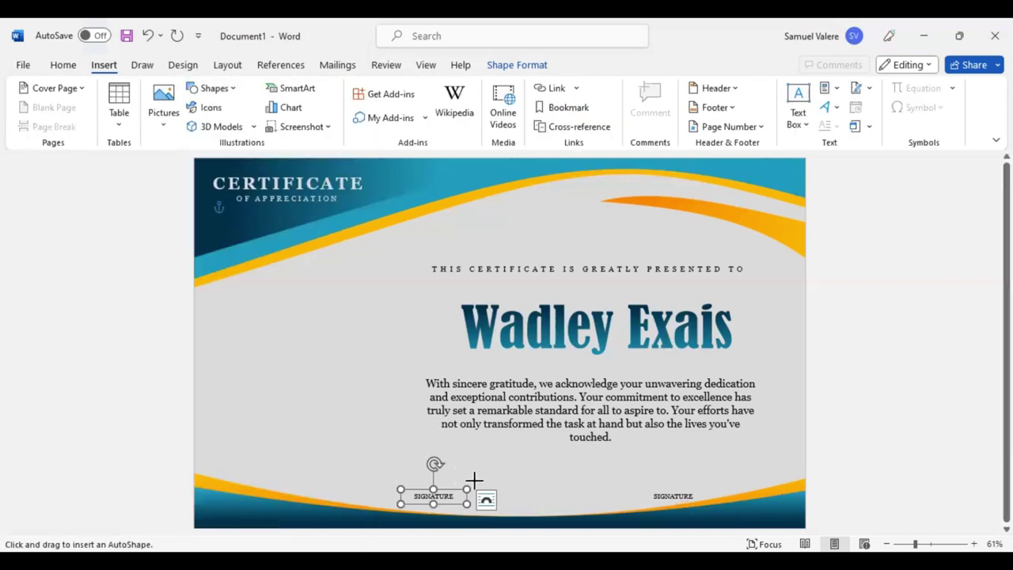
left_click_drag(474, 479, 499, 479)
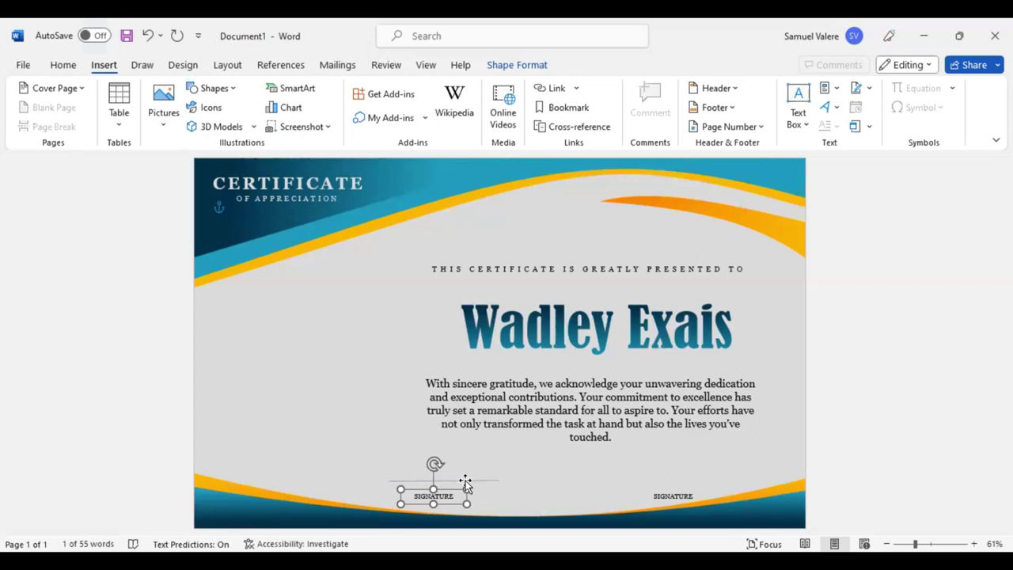
mouse_move(466, 481)
left_mouse_down()
mouse_move(437, 500)
mouse_move(470, 484)
left_mouse_up()
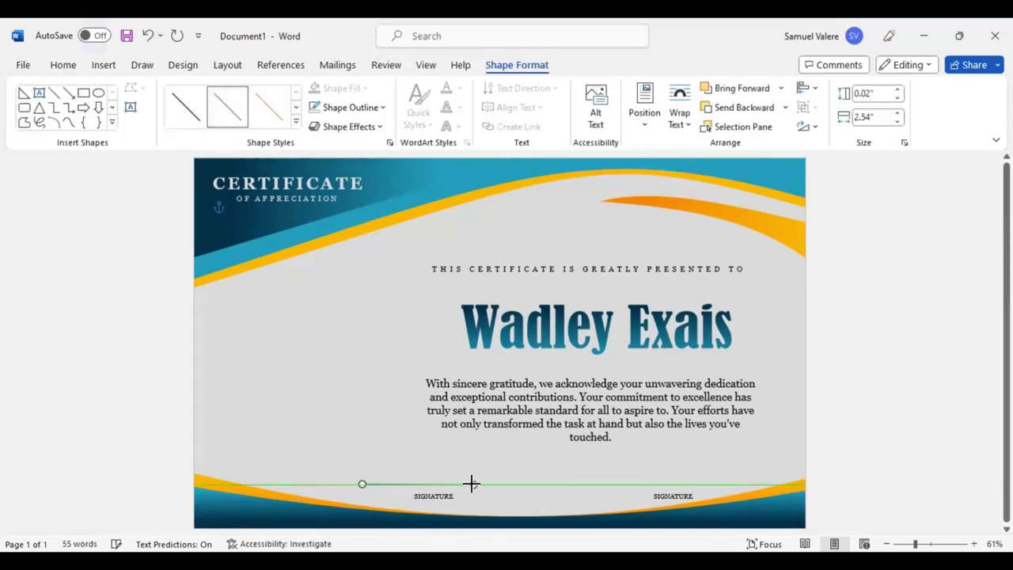
left_click_drag(471, 484, 473, 484)
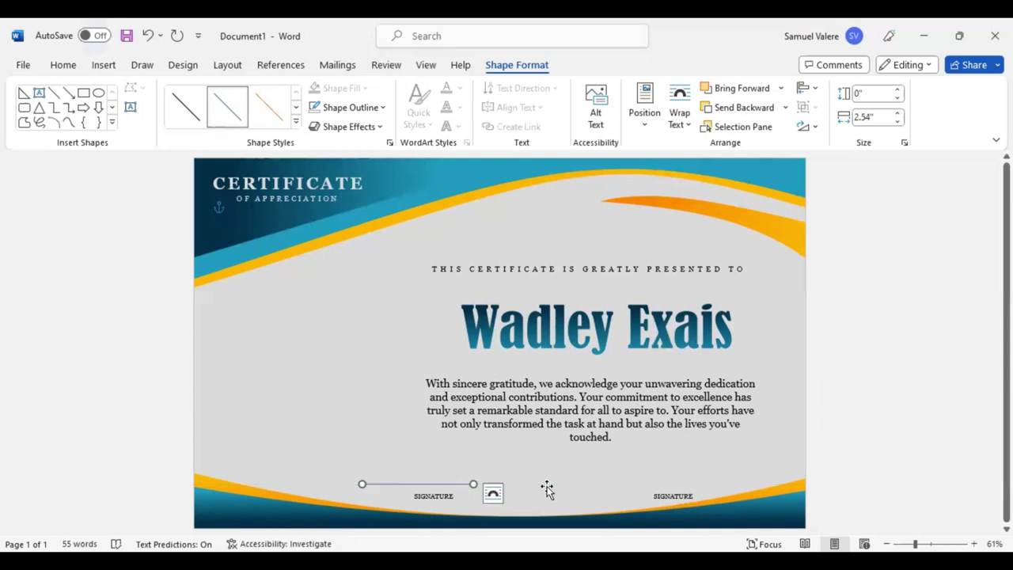
key("Right")
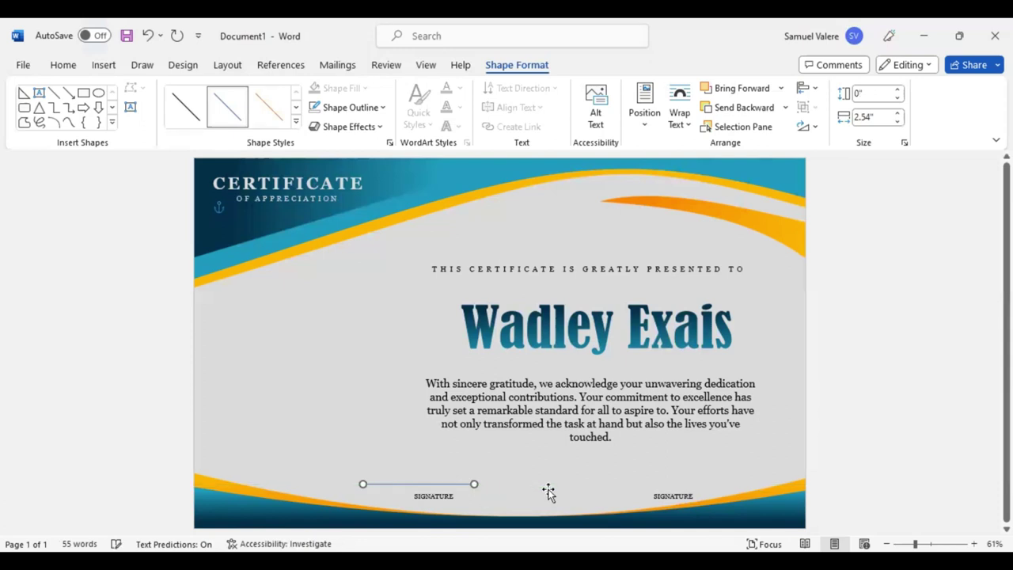
key("Right")
key("Right")
key("Down")
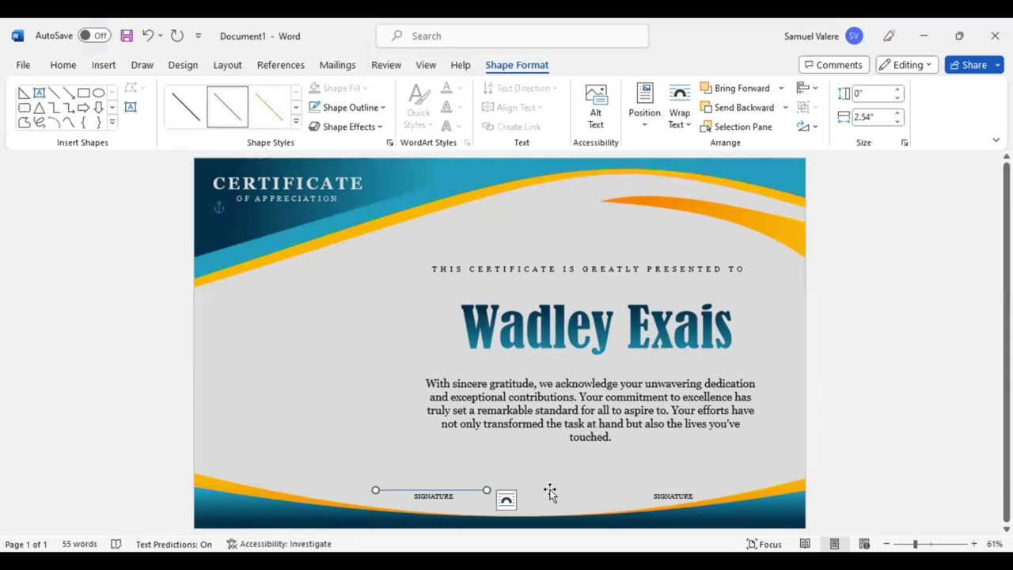
key("ctrl+Up")
key("ctrl+Right")
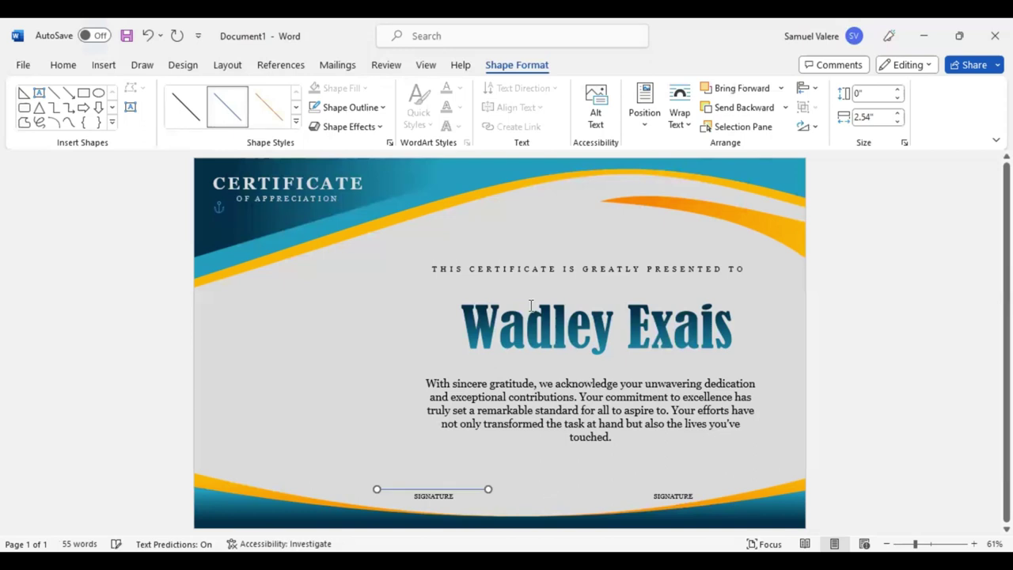
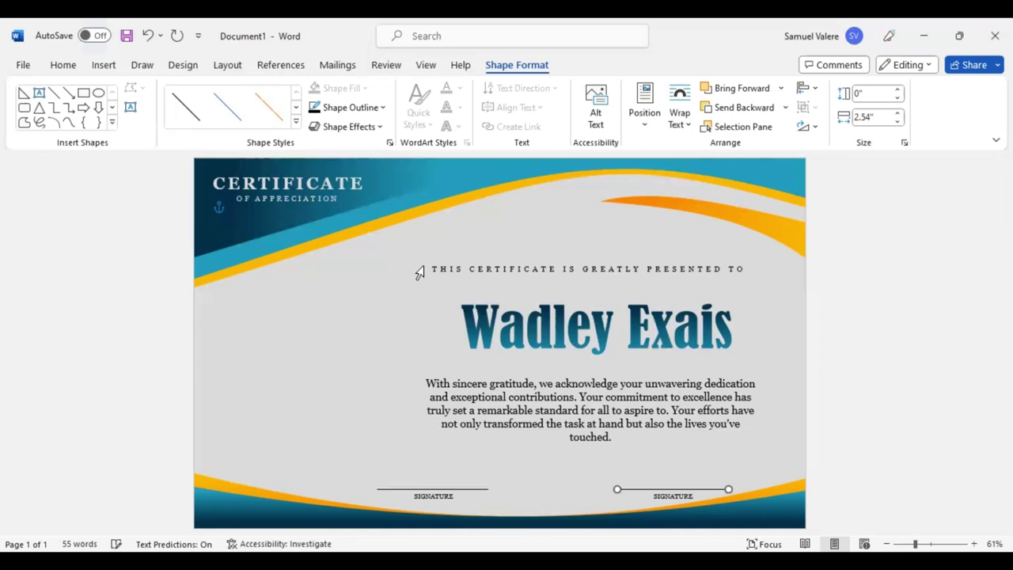
- Nudge the right signature line slightly left and choose the Rectangle shape
key("Left")
key("Left")
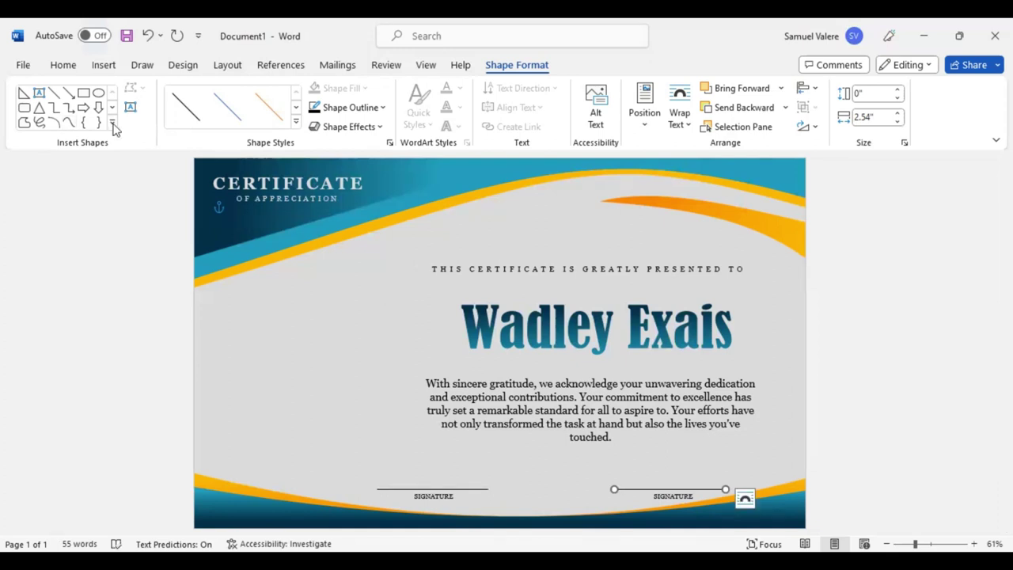
left_click(114, 129)
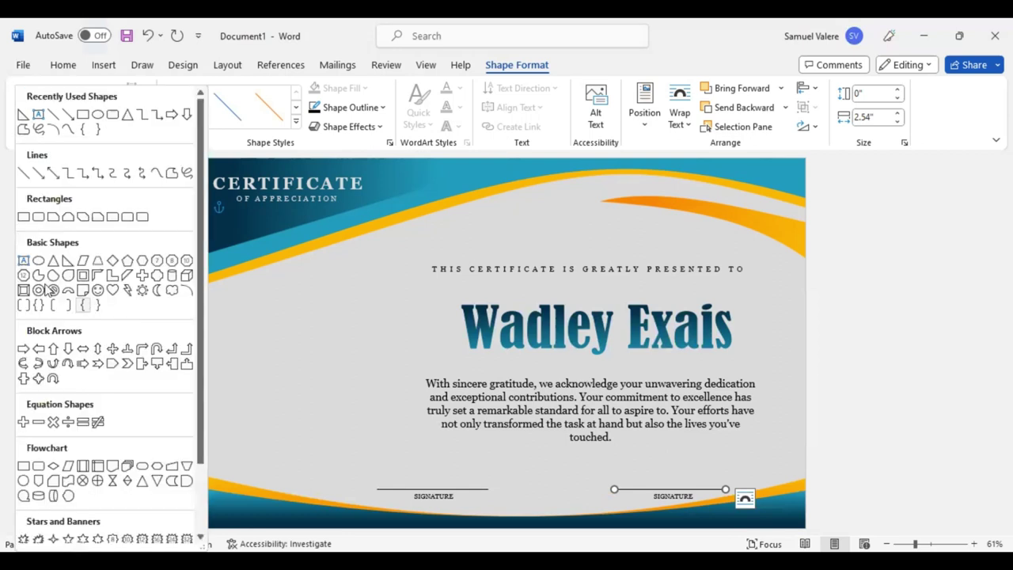
scroll(98, 321, "down", 1)
scroll(106, 302, "down", 1)
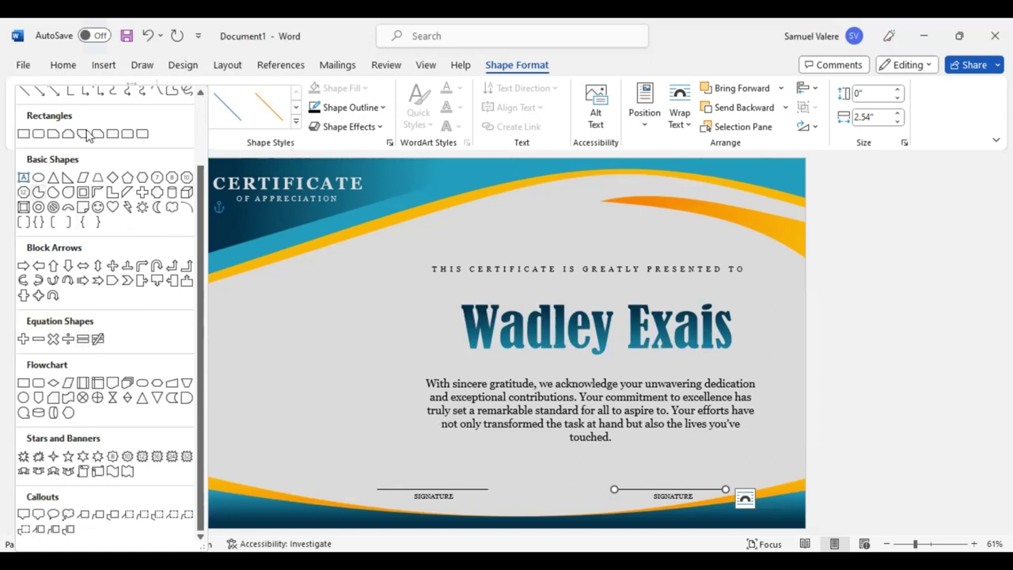
left_click(68, 169)
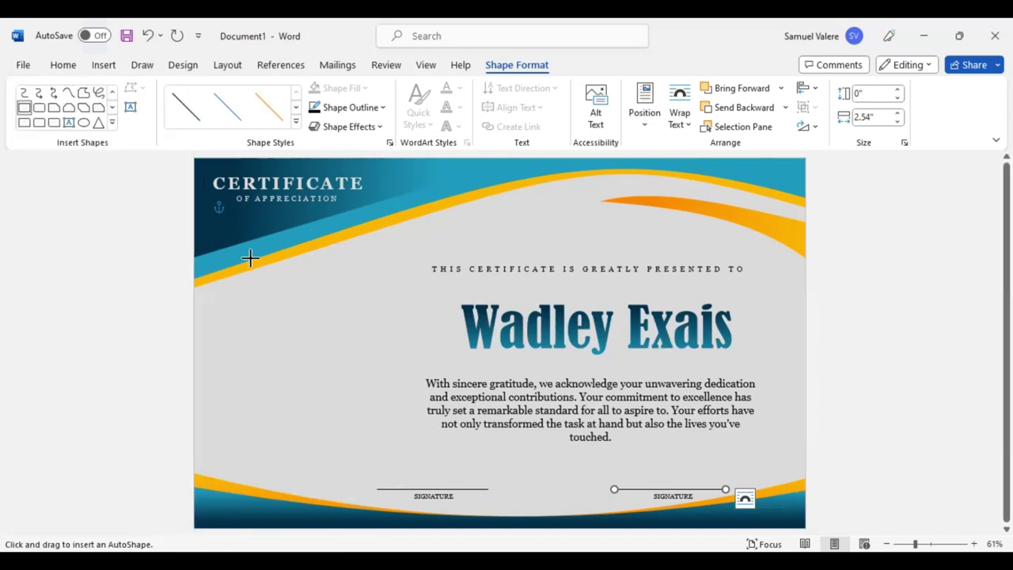
- Draw a tall rectangle at the left side and pull a new bottom-edge point up into a V notch
left_click_drag(250, 257, 332, 463)
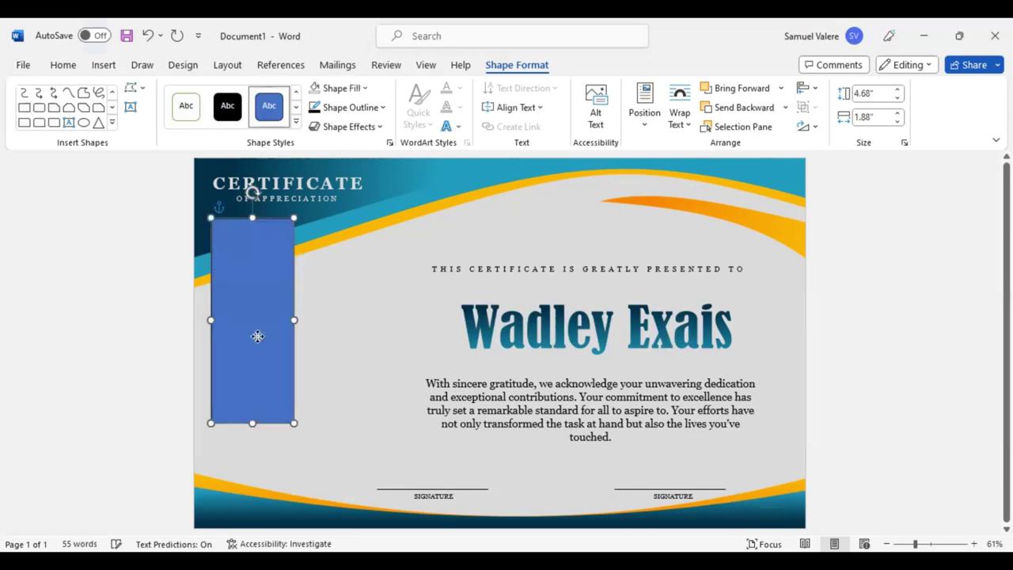
left_click_drag(257, 337, 258, 335)
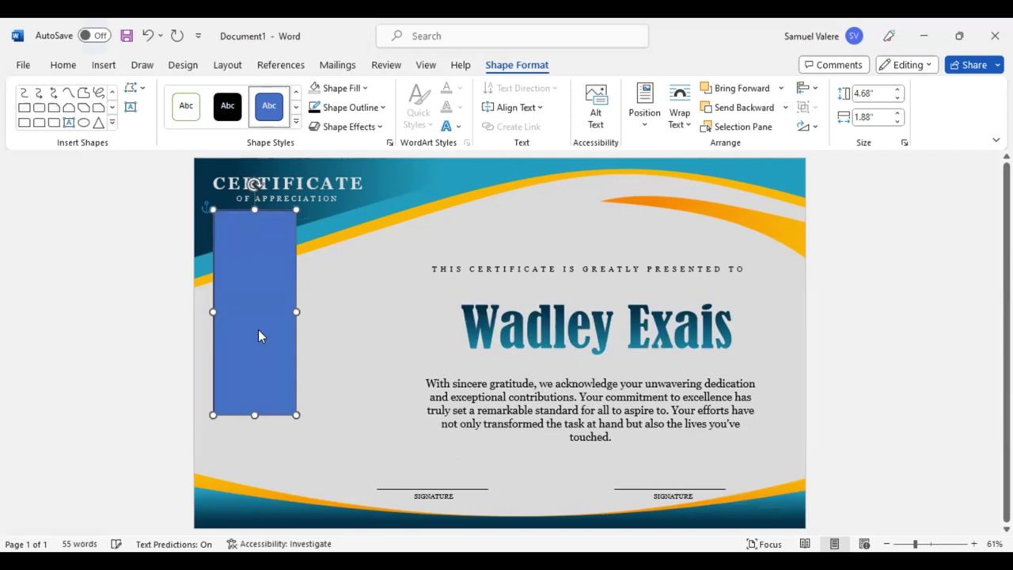
right_click(291, 307)
left_click(292, 307)
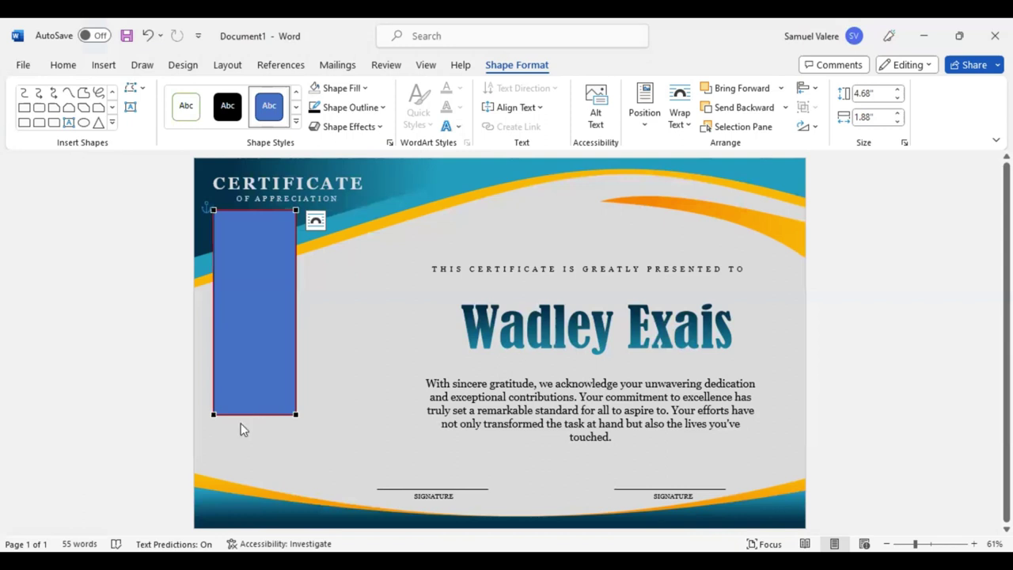
right_click(241, 423)
key("Escape")
right_click(254, 413)
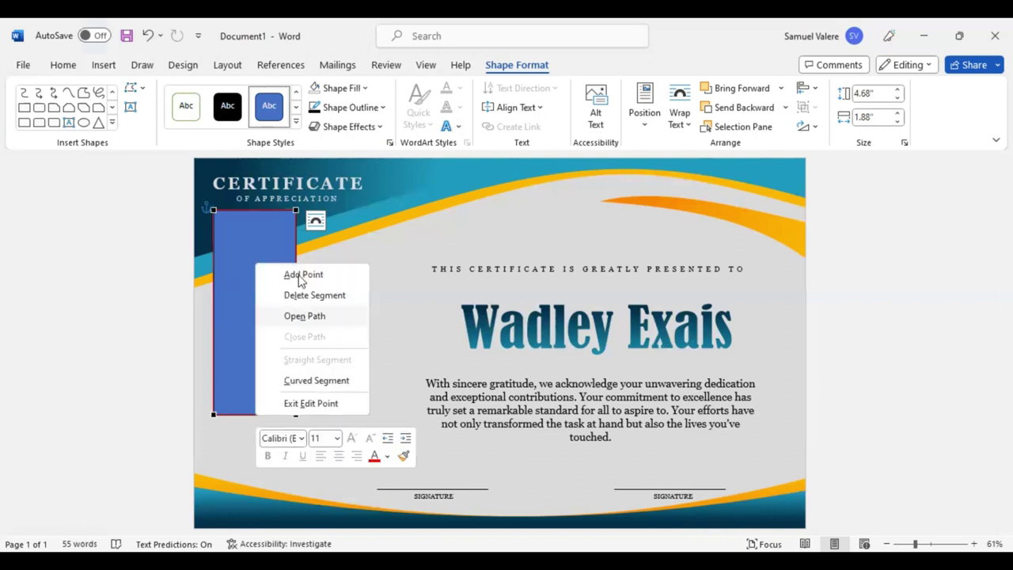
left_click(255, 401)
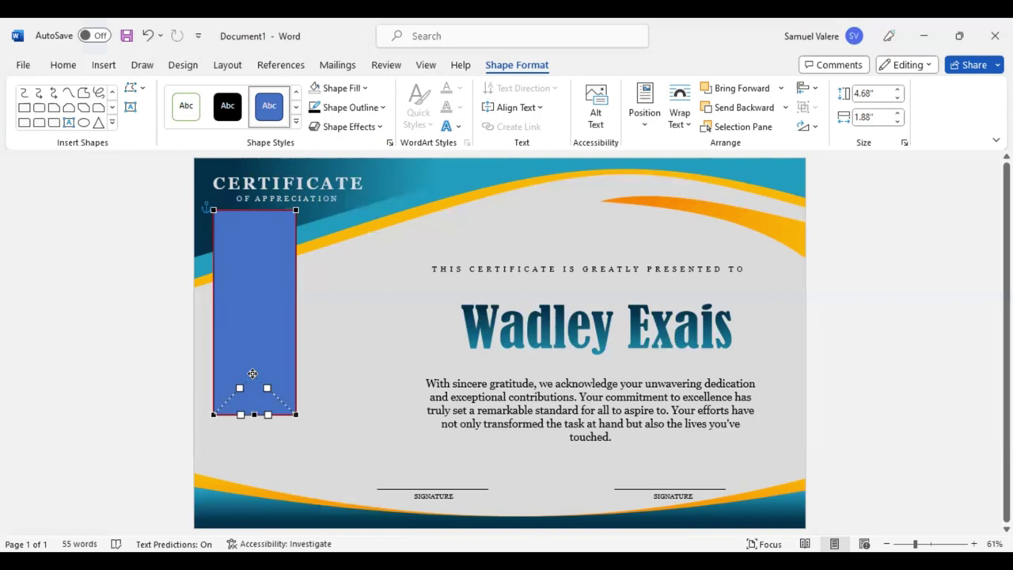
left_click_drag(252, 374, 252, 375)
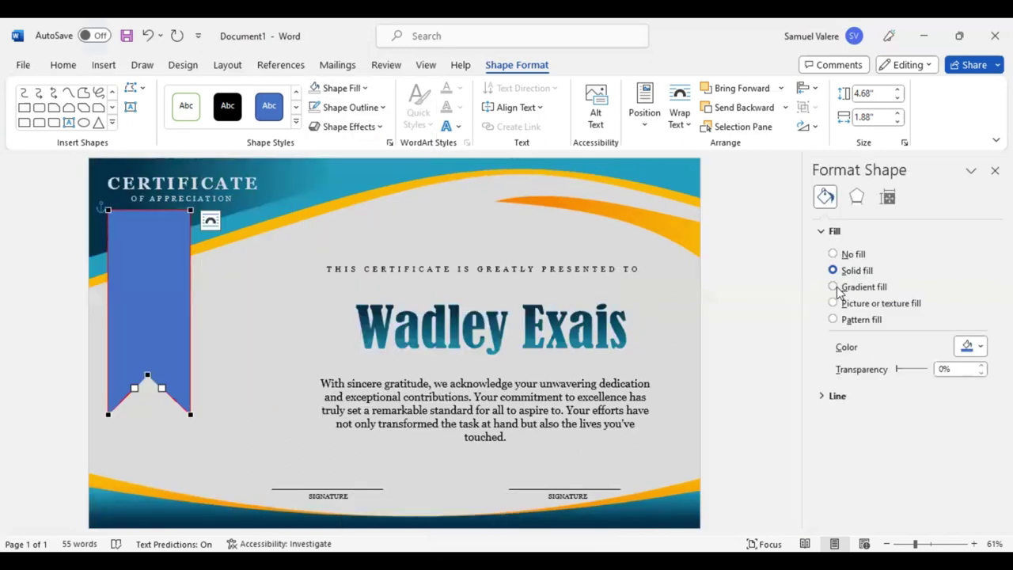
- Give the ribbon a linear left-to-right gradient with an added middle stop at 50%
left_click(833, 287)
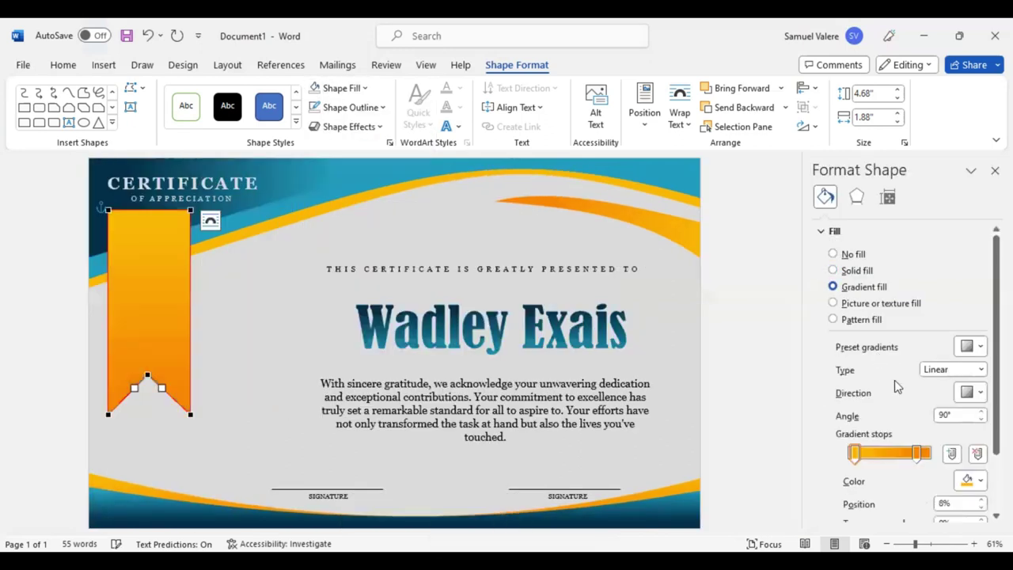
left_click(921, 452)
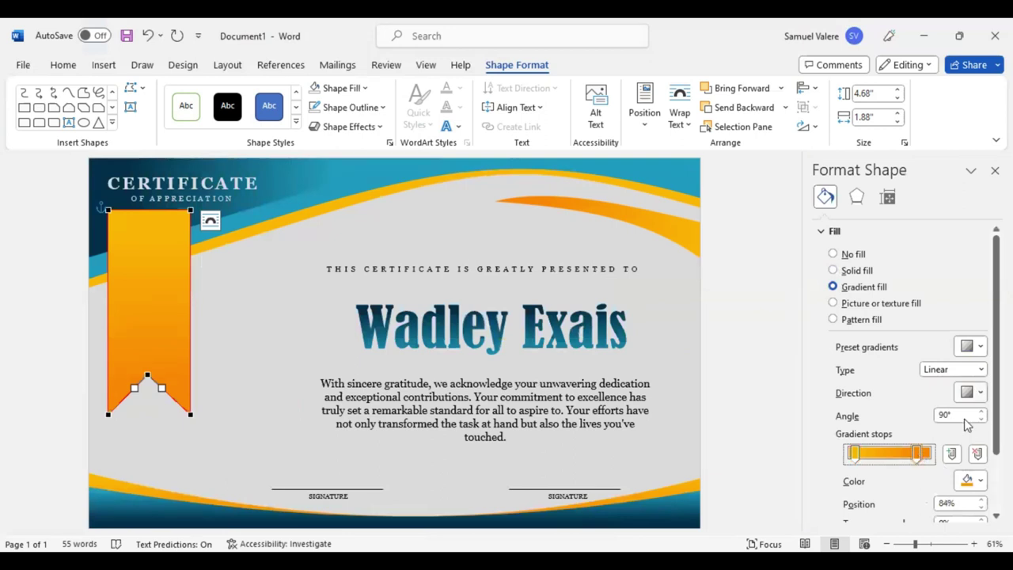
left_click(979, 391)
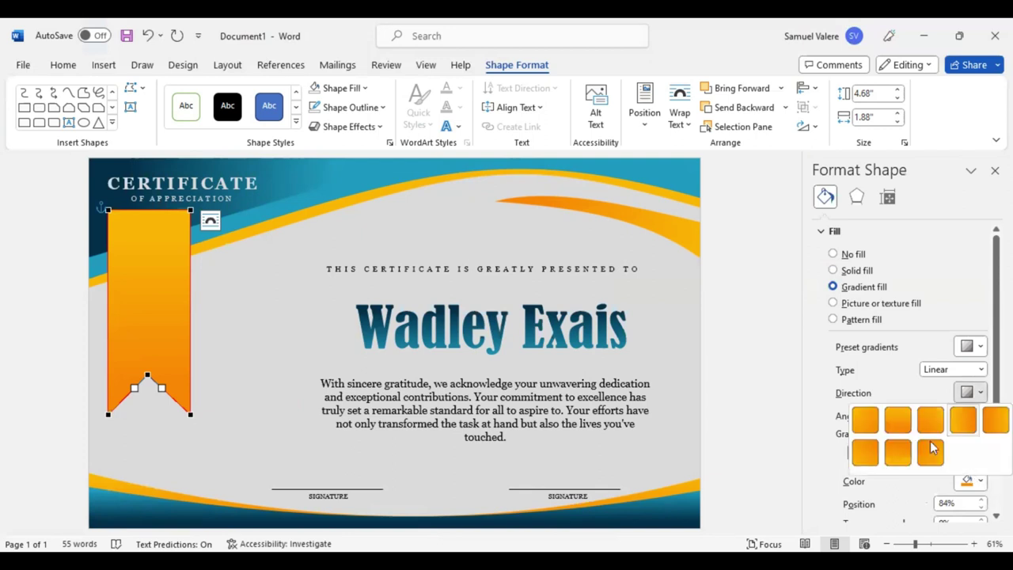
left_click(860, 455)
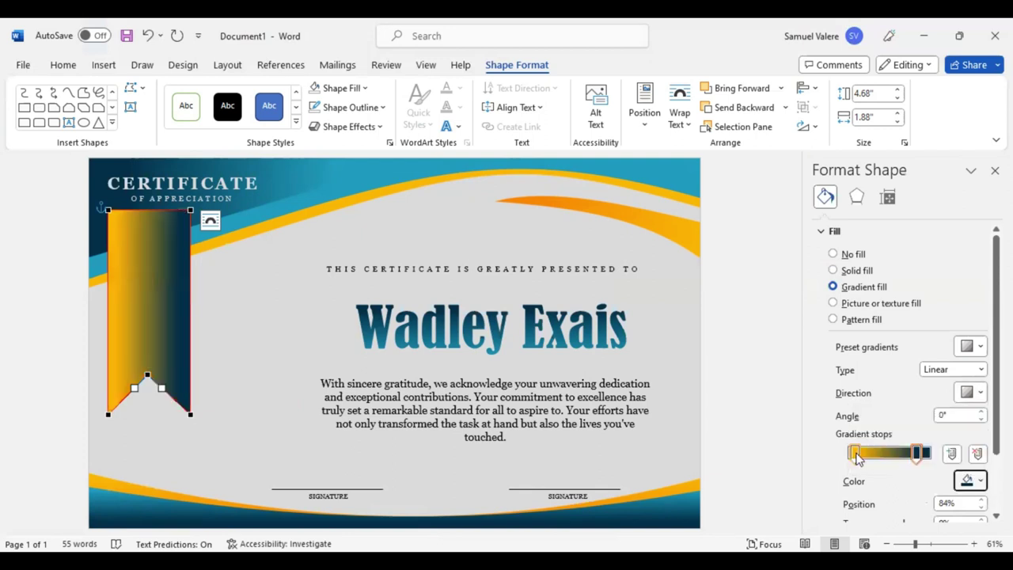
left_click(855, 454)
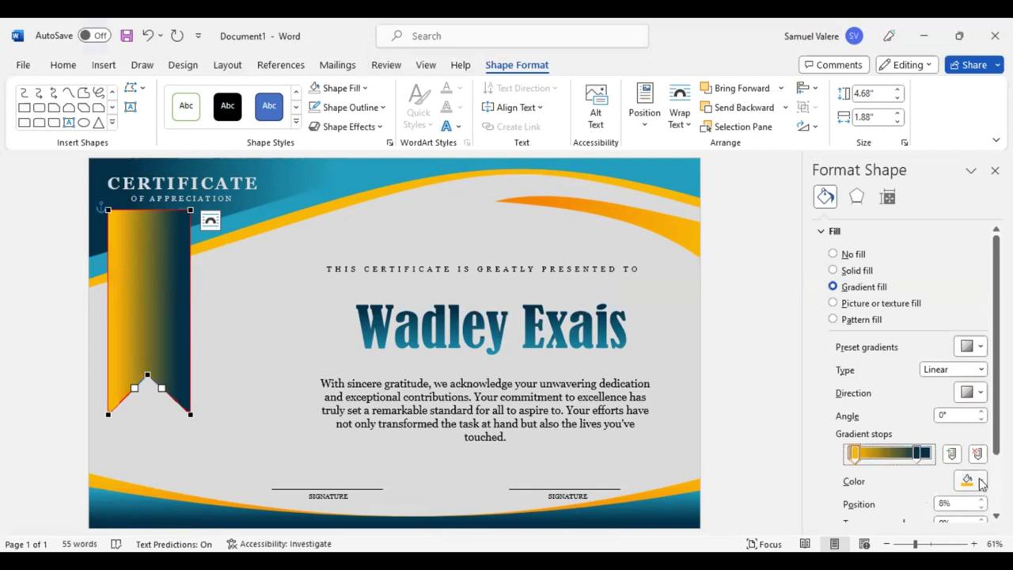
left_click(891, 455)
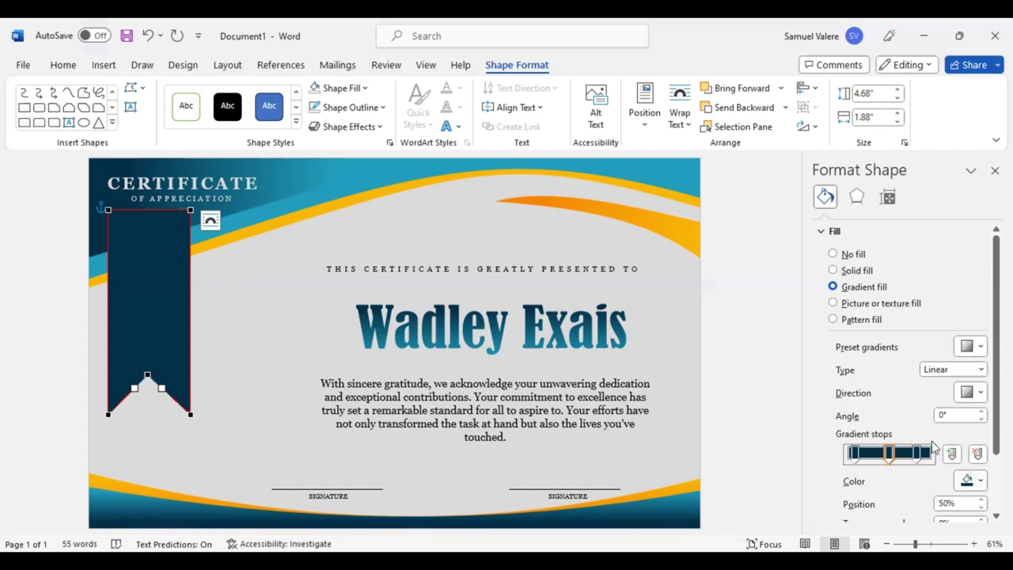
- Position the outer gradient stops at 1% and 99%
left_click(849, 453)
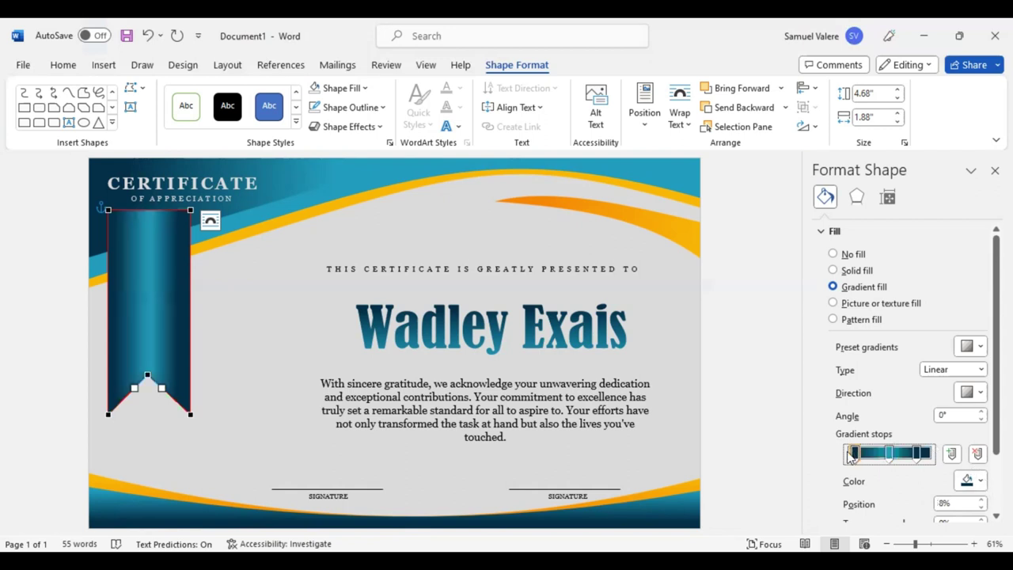
left_click(920, 452)
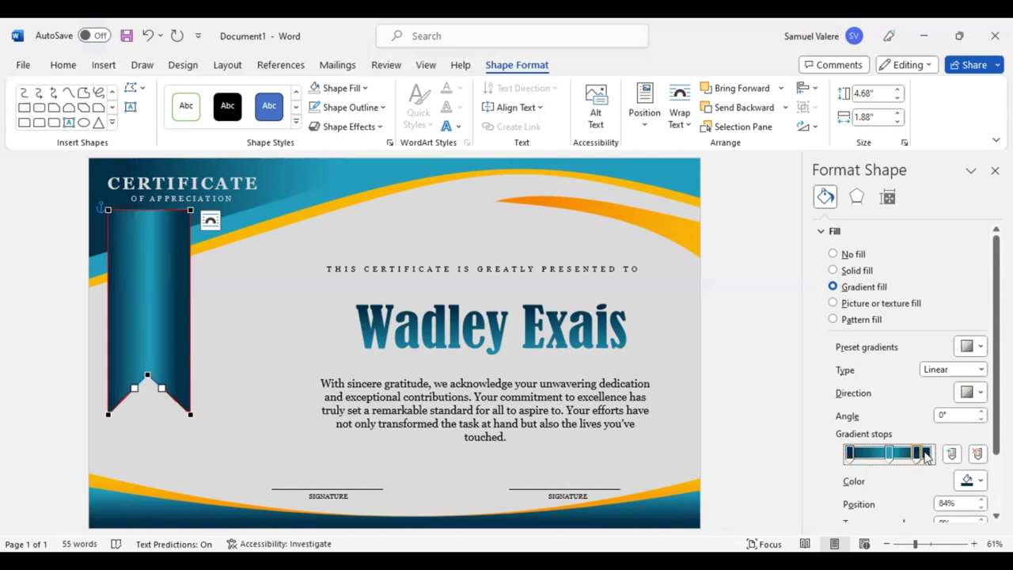
left_click_drag(923, 453, 931, 453)
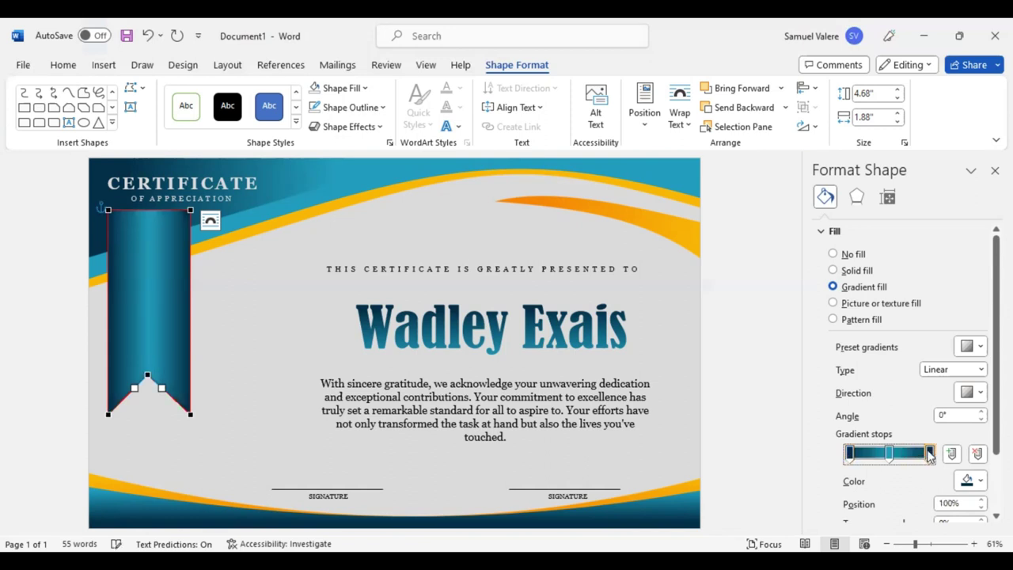
left_click(849, 453)
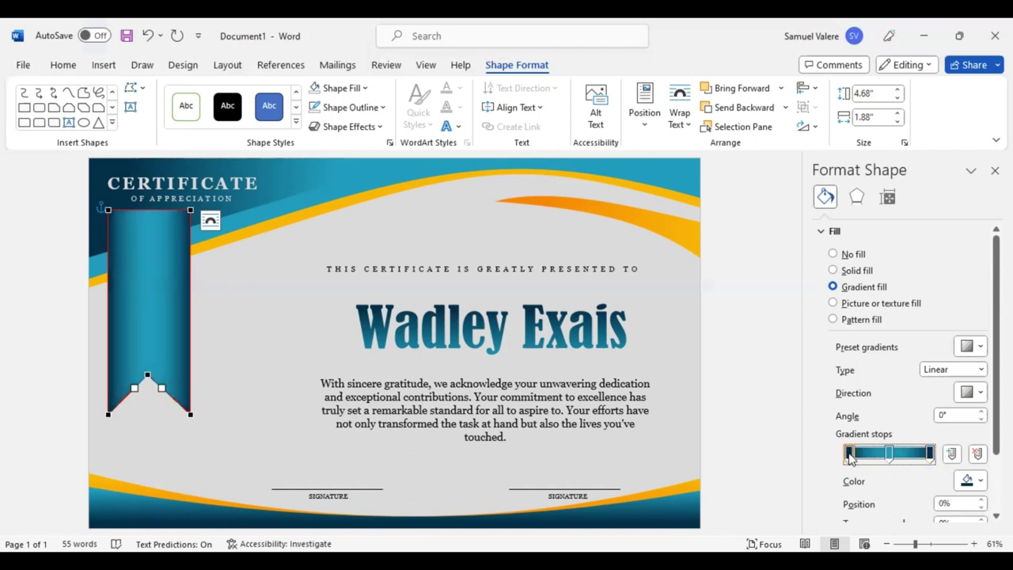
left_click_drag(849, 456, 851, 458)
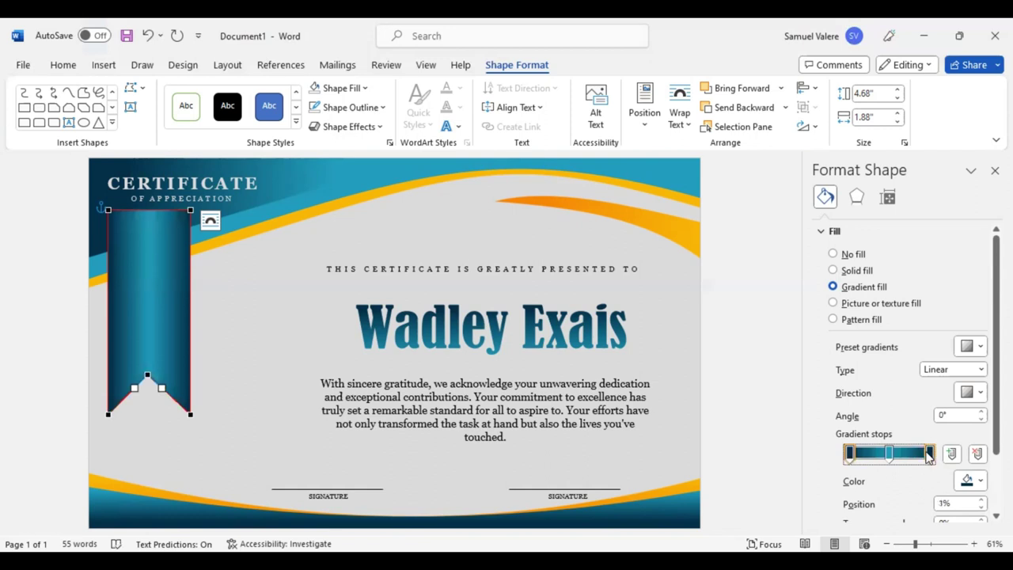
left_click(931, 453)
left_click_drag(931, 456, 928, 456)
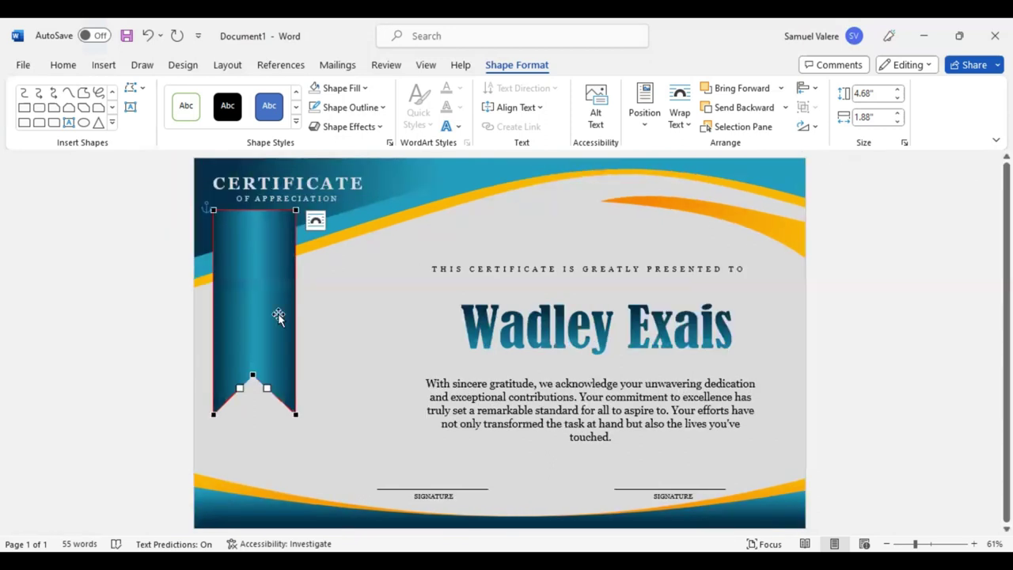
- Narrow the ribbon and send it backward behind the top wave graphic
left_click(299, 315)
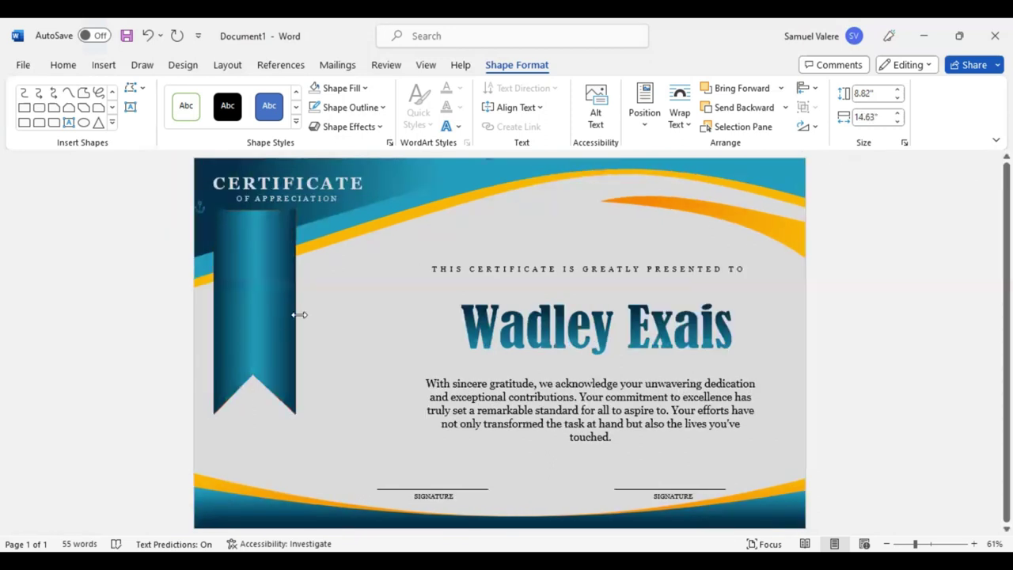
mouse_move(300, 314)
left_mouse_down()
mouse_move(252, 320)
mouse_move(311, 321)
left_mouse_up()
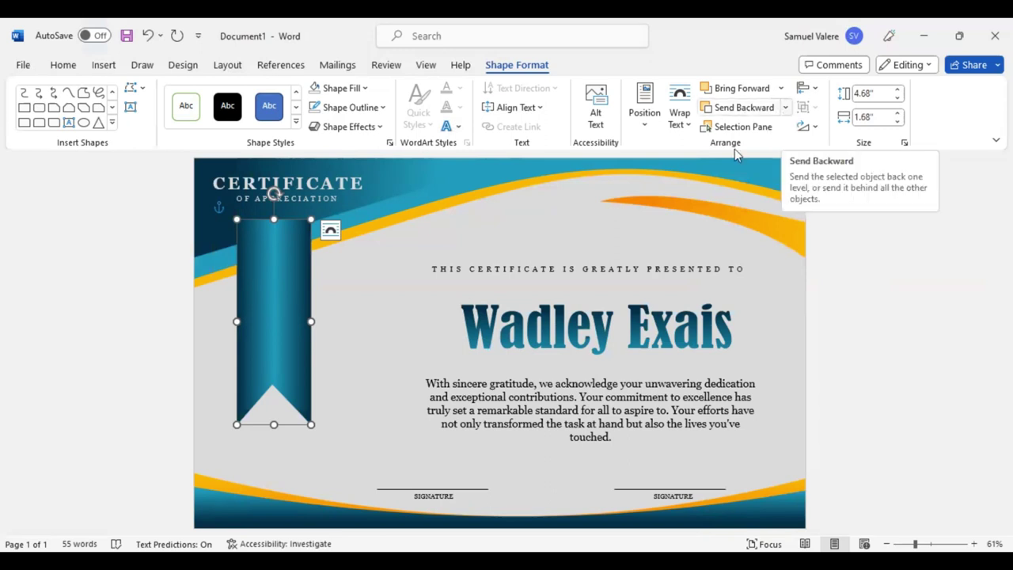
left_click(738, 90)
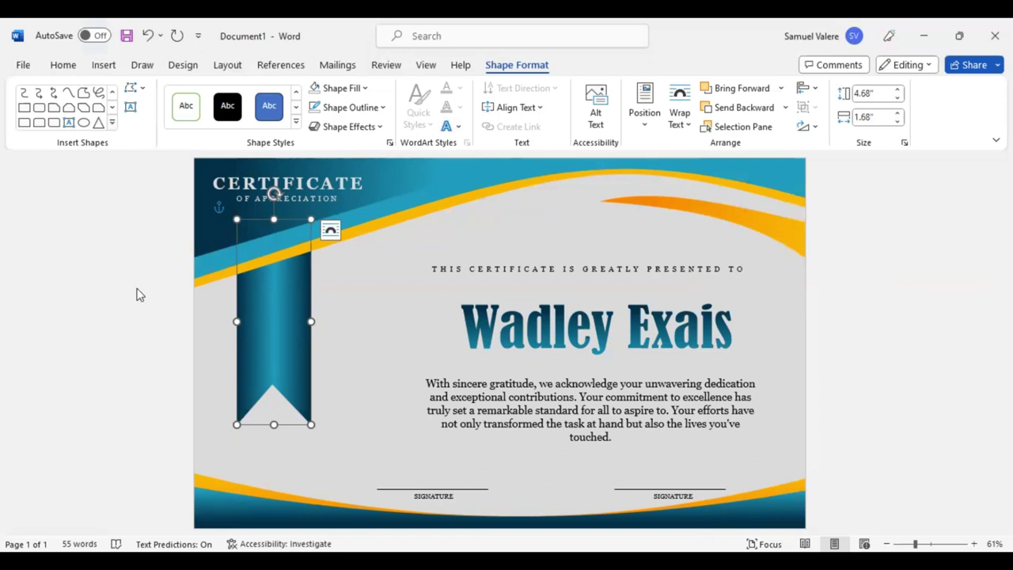
left_click(112, 122)
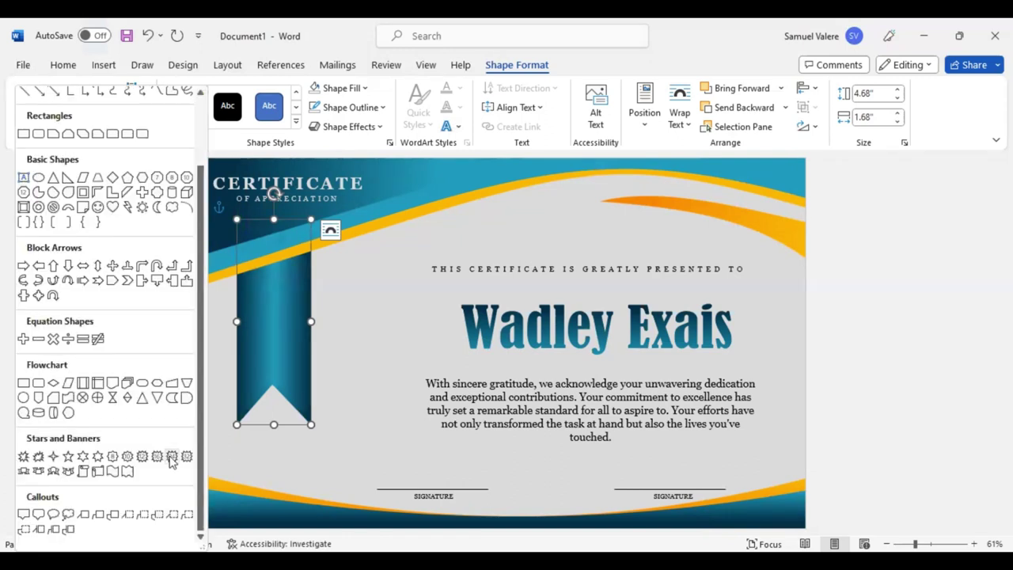
- Draw a 24-point starburst seal over the ribbon
left_click(172, 462)
left_click(289, 358)
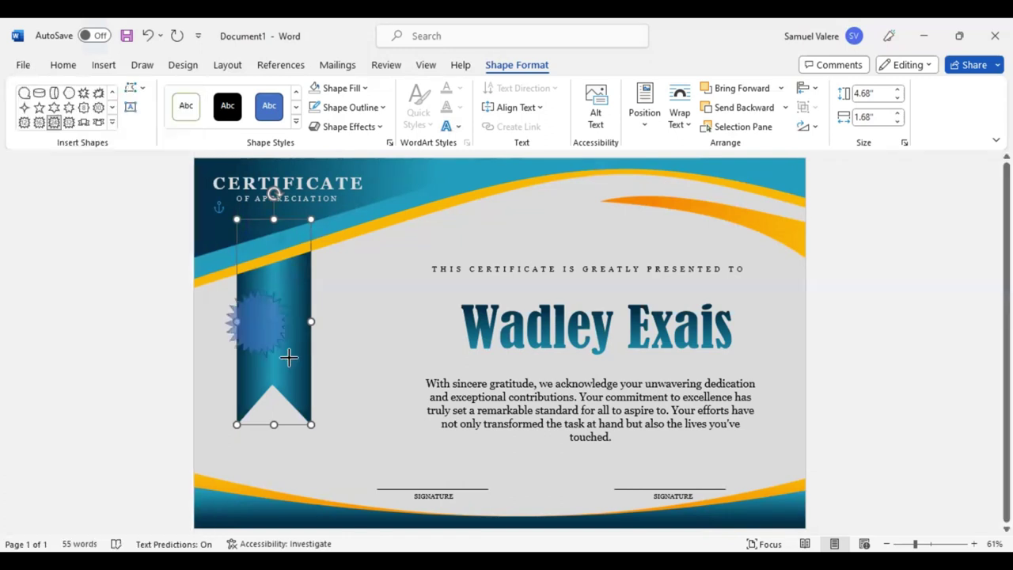
left_click_drag(287, 357, 343, 411)
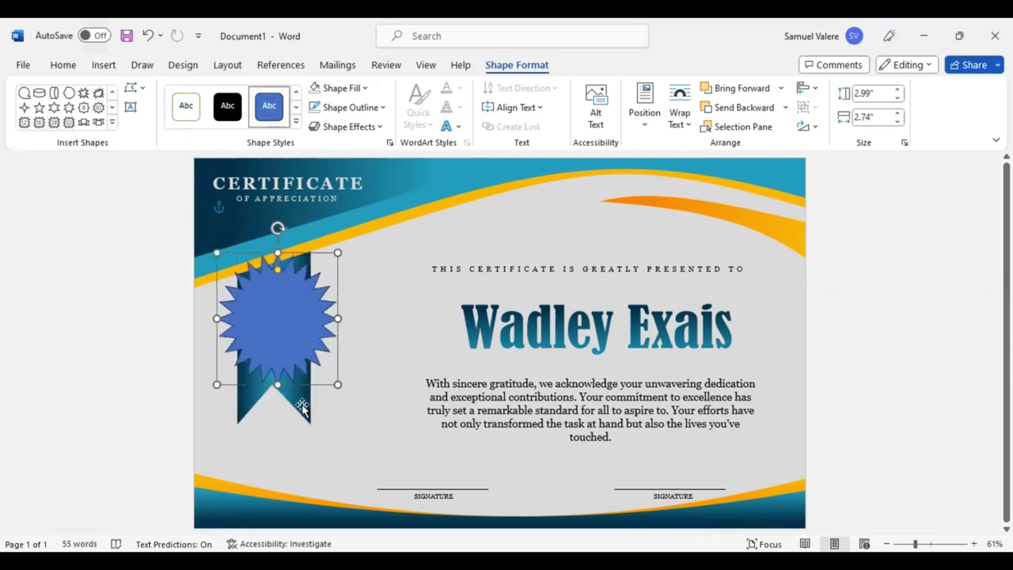
- Lengthen the ribbon downward, make the seal's points shorter and blunter, and raise the seal slightly
left_click(273, 422)
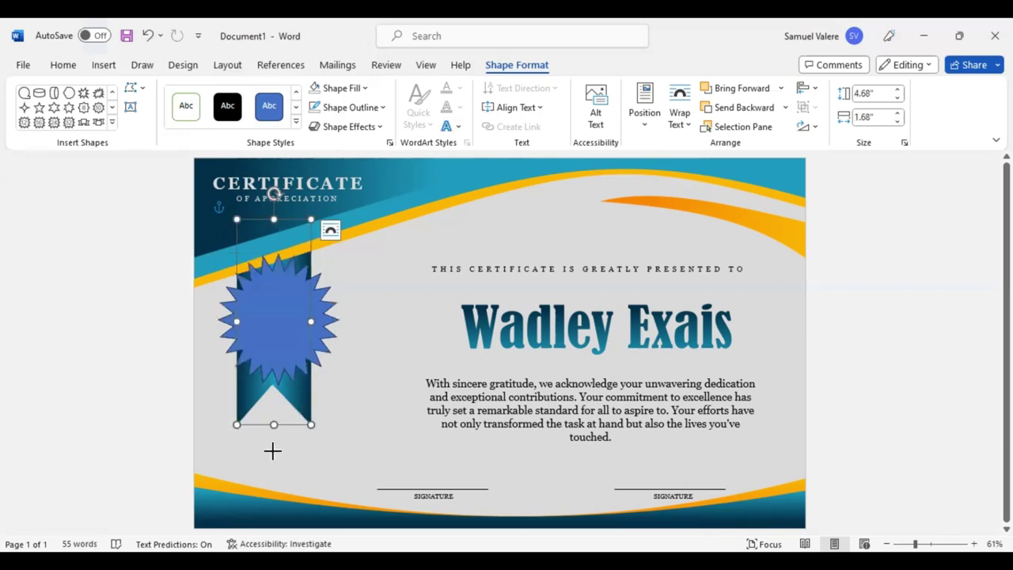
left_click_drag(273, 424, 273, 454)
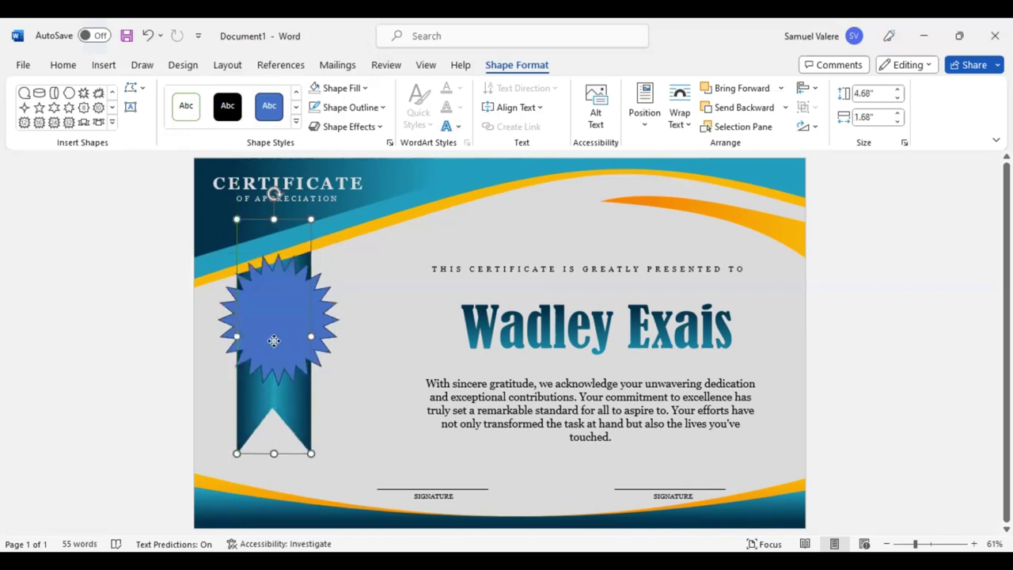
mouse_move(280, 281)
left_mouse_down()
mouse_move(336, 271)
mouse_move(326, 282)
left_mouse_up()
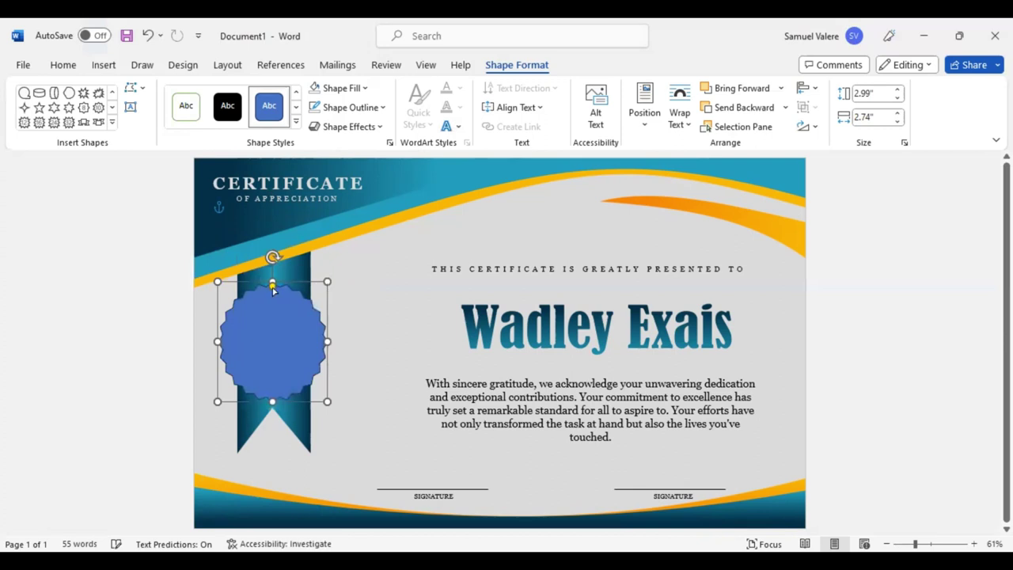
left_click_drag(272, 328, 271, 319)
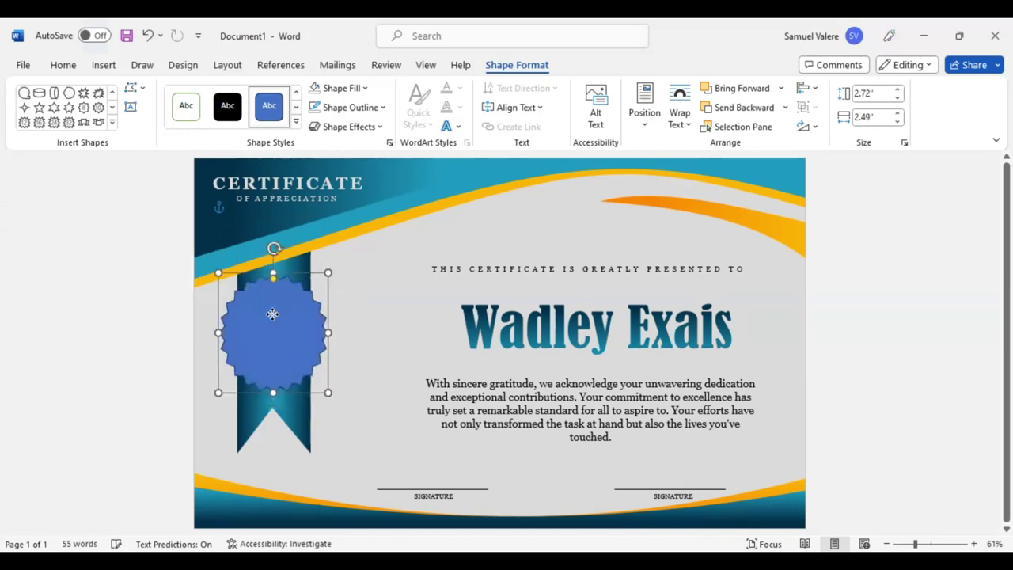
left_click(365, 89)
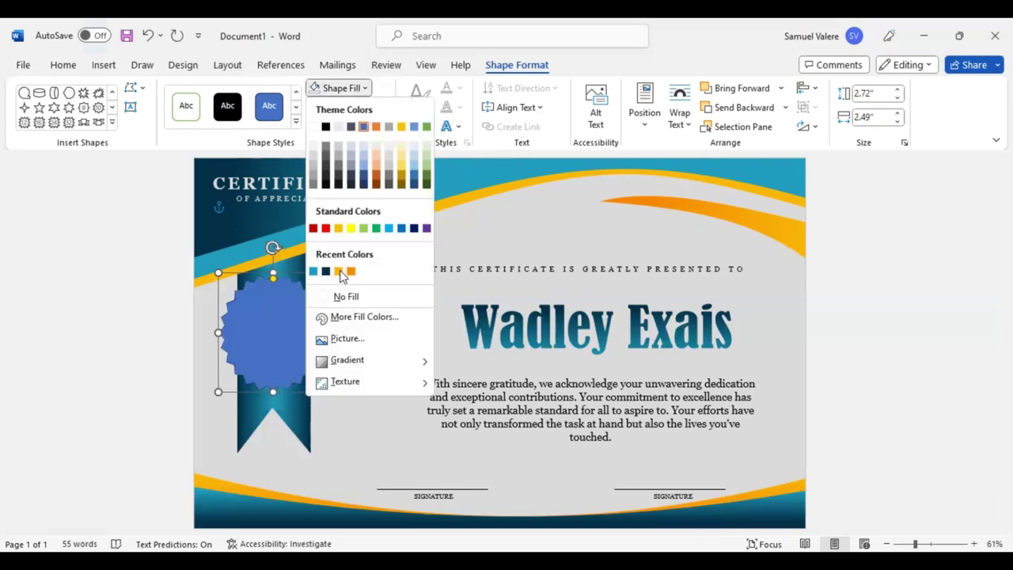
- Fill the starburst seal gold and try out the Shape Effects presets
left_click(339, 272)
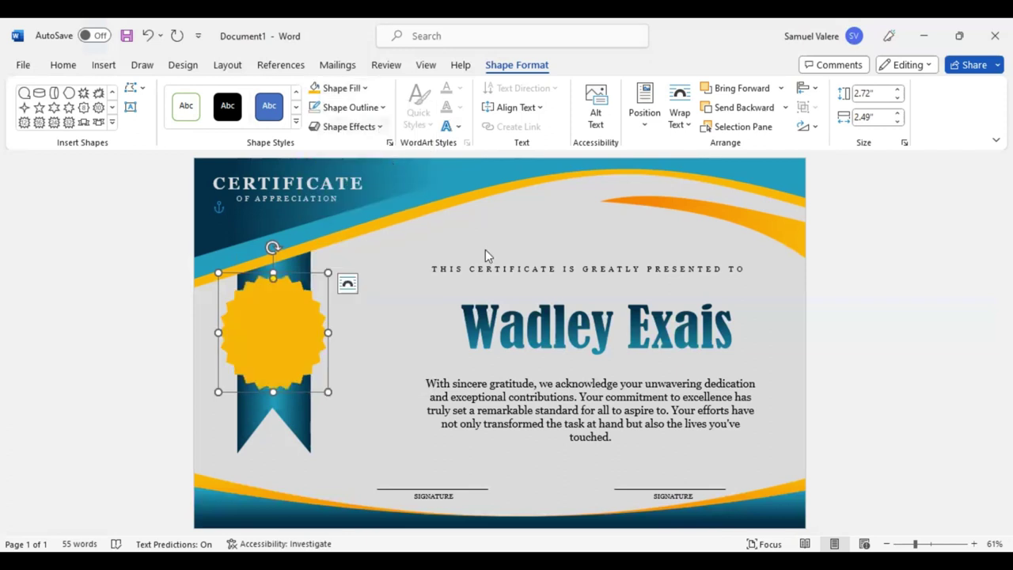
left_click(349, 126)
mouse_move(360, 156)
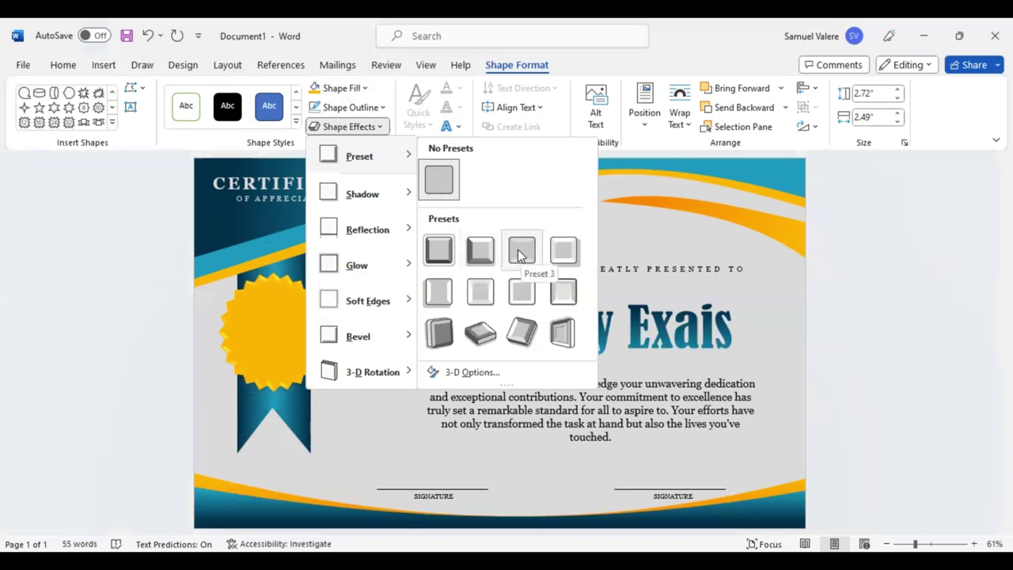
left_click(520, 253)
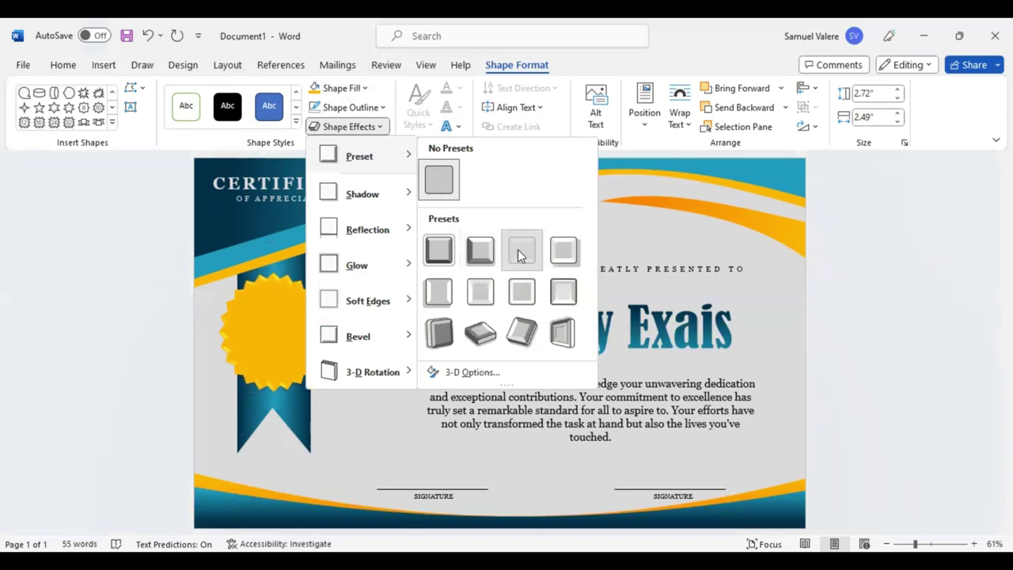
left_click(263, 152)
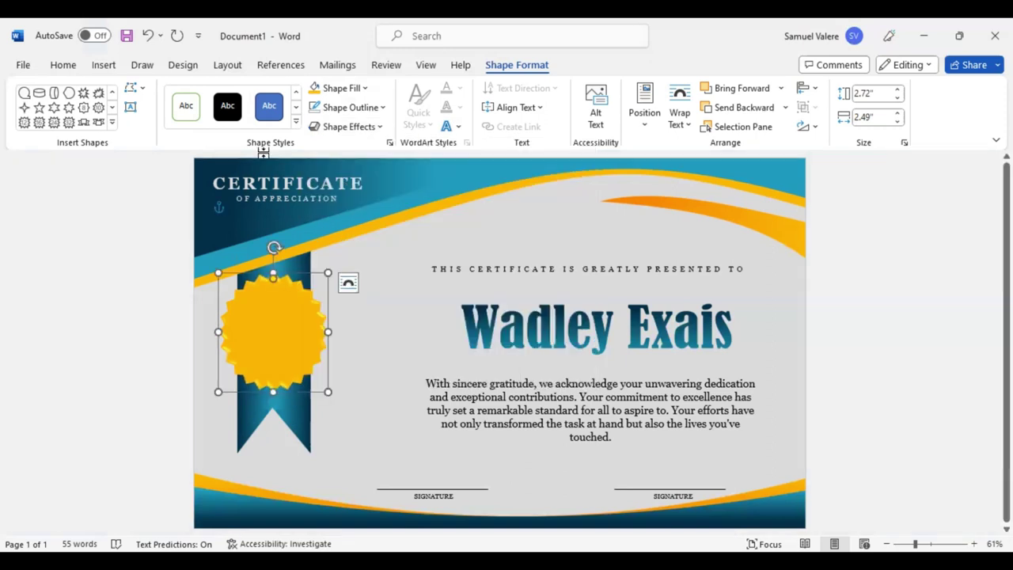
left_click(113, 125)
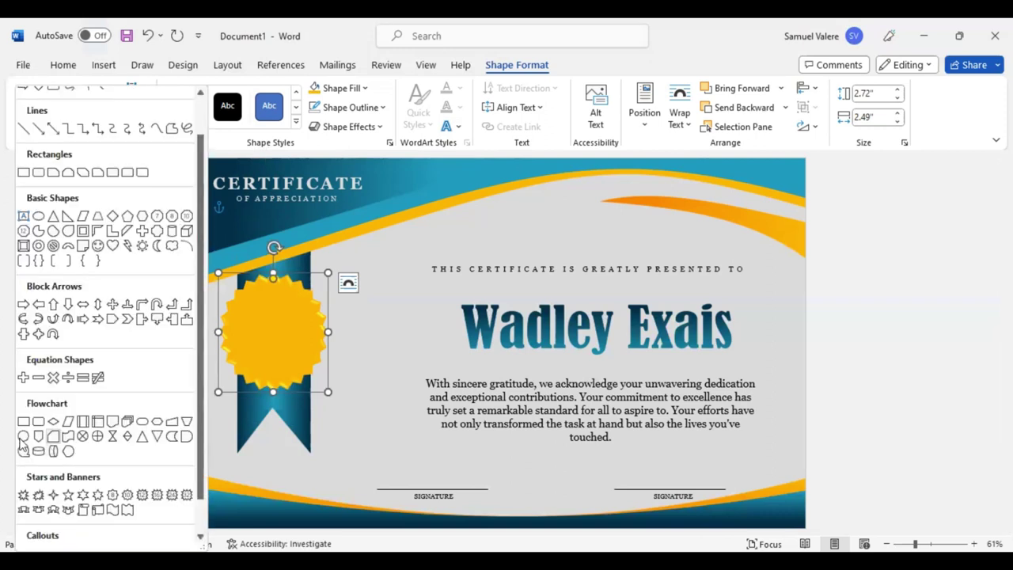
- Draw a circle centred over the seal and shrink it slightly
left_click(21, 439)
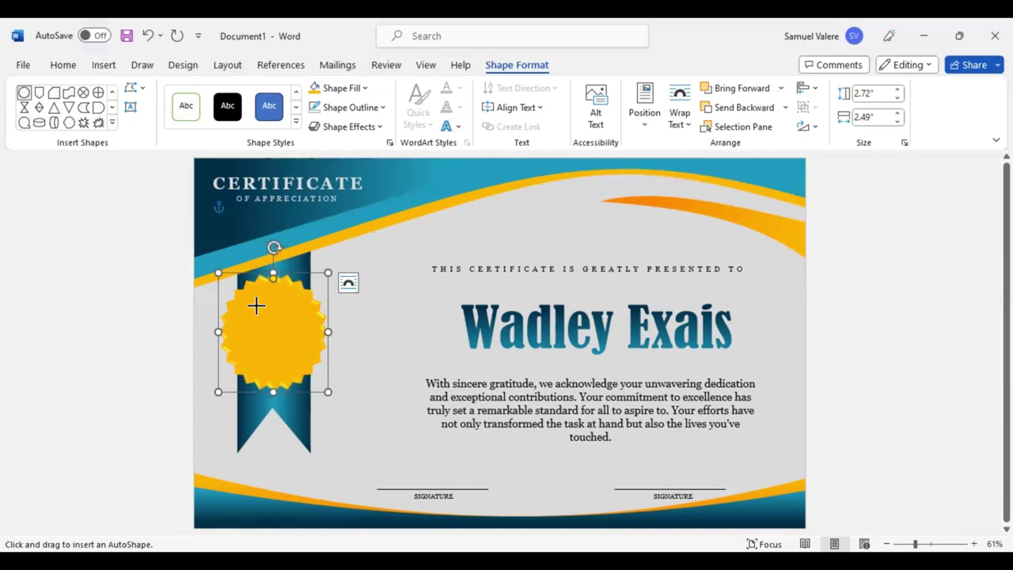
left_click_drag(256, 305, 335, 404)
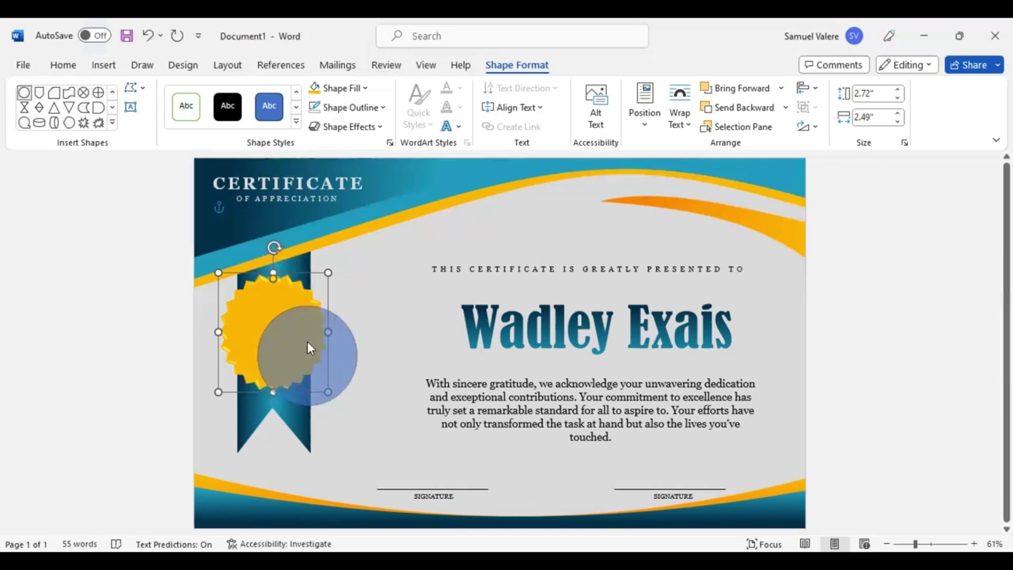
left_click_drag(307, 347, 269, 326)
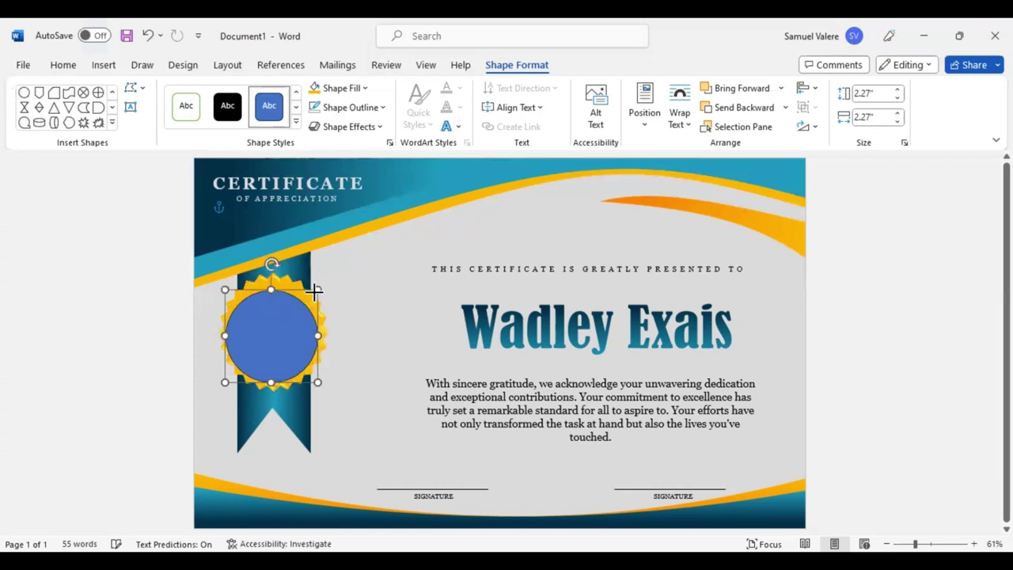
left_click_drag(316, 290, 314, 292)
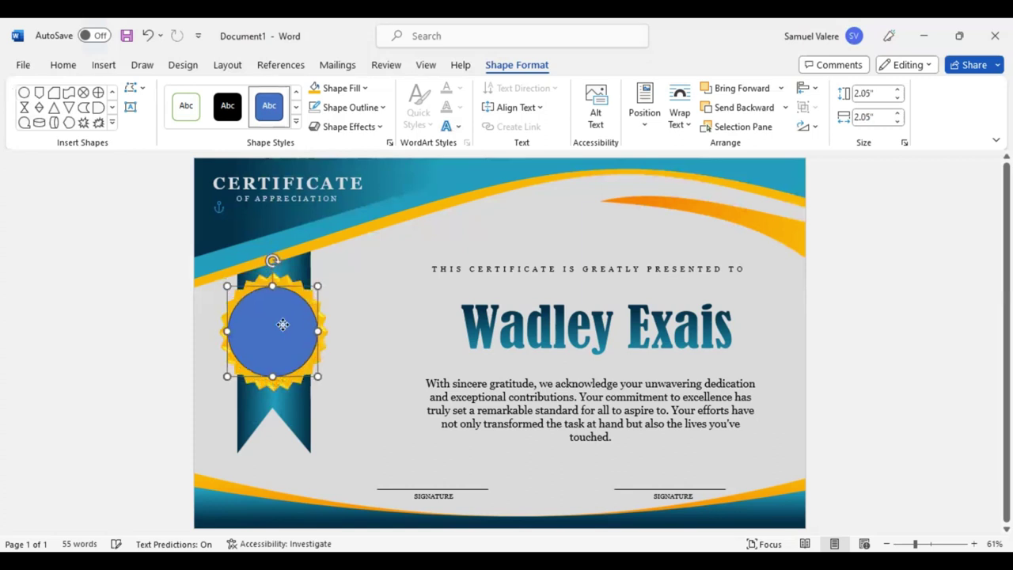
left_click(283, 329)
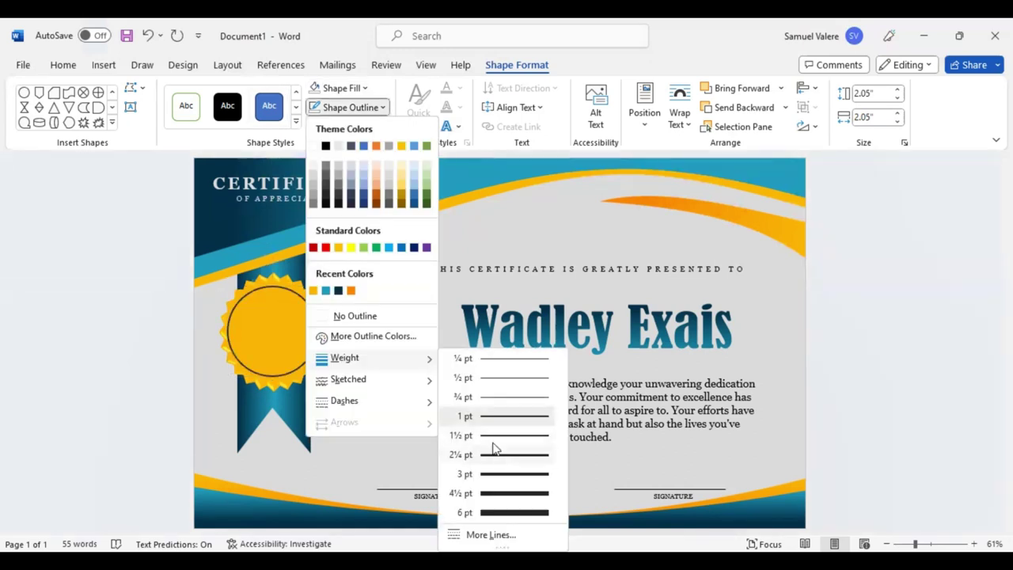
- Give the circle a thin Dark Teal outline
left_click(379, 108)
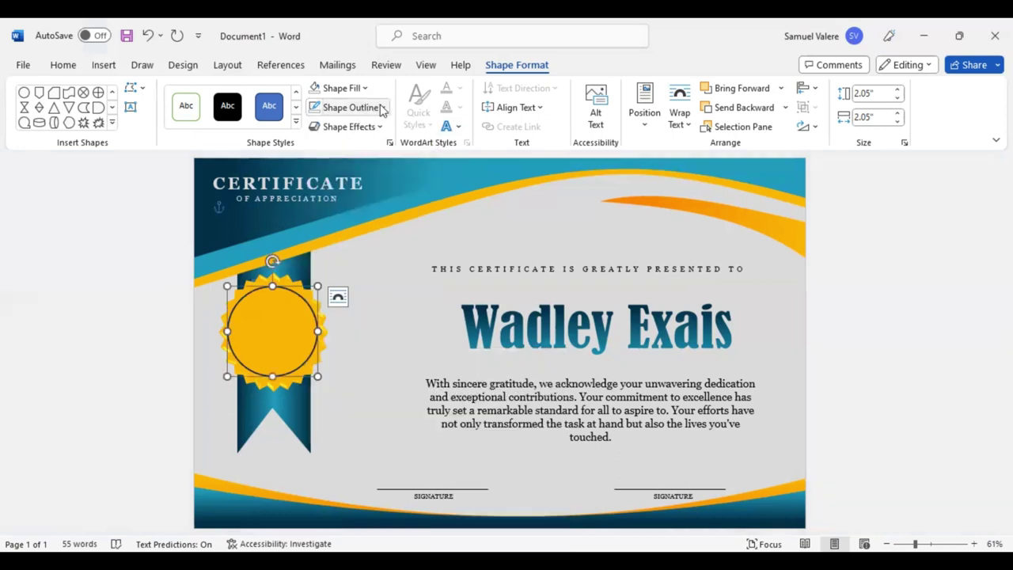
left_click(380, 108)
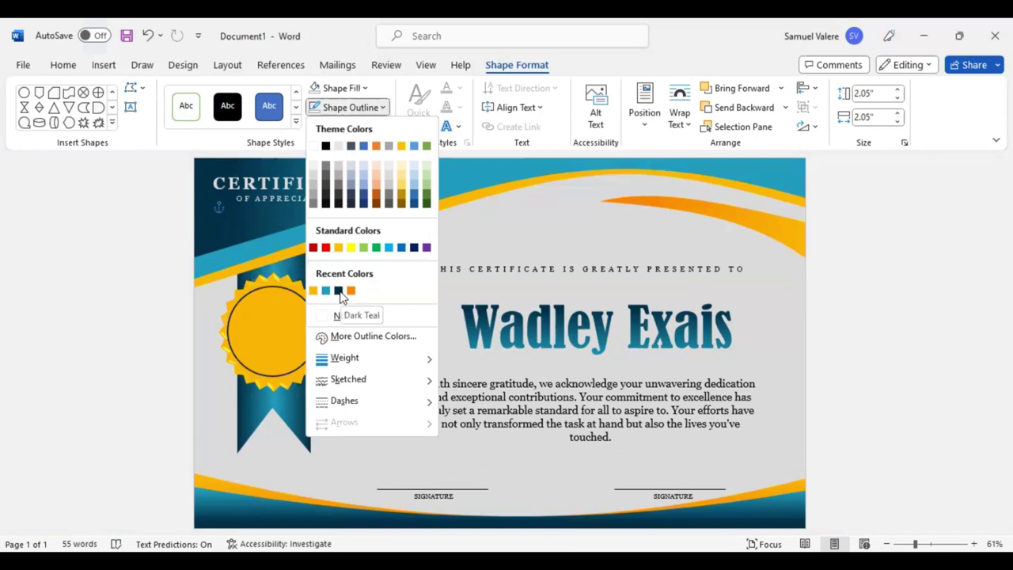
left_click(295, 308)
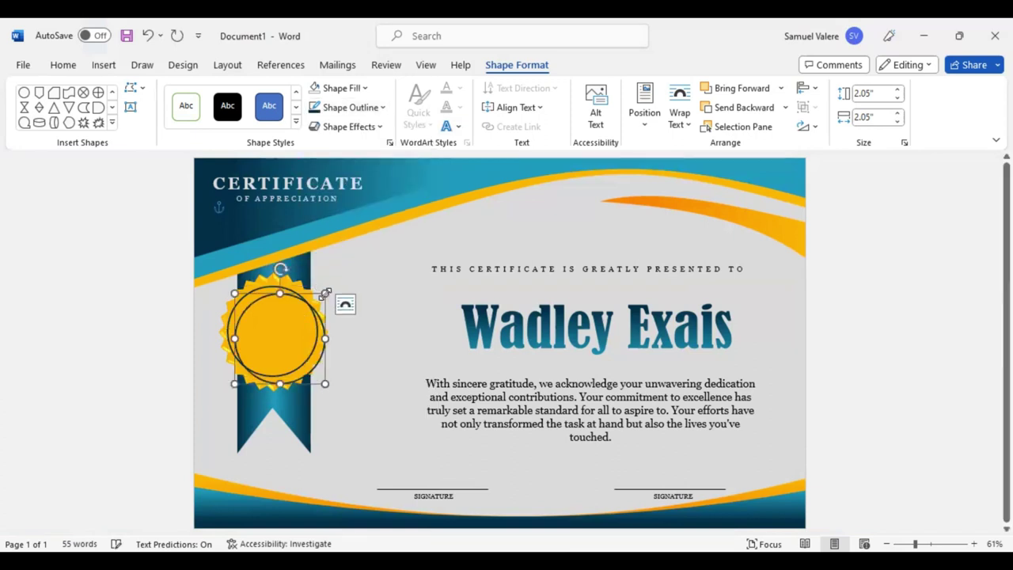
- Shrink the inner circle to 1.59", give it a white outline, and centre it on the seal
mouse_move(324, 293)
left_mouse_down()
mouse_move(302, 308)
mouse_move(291, 300)
left_mouse_up()
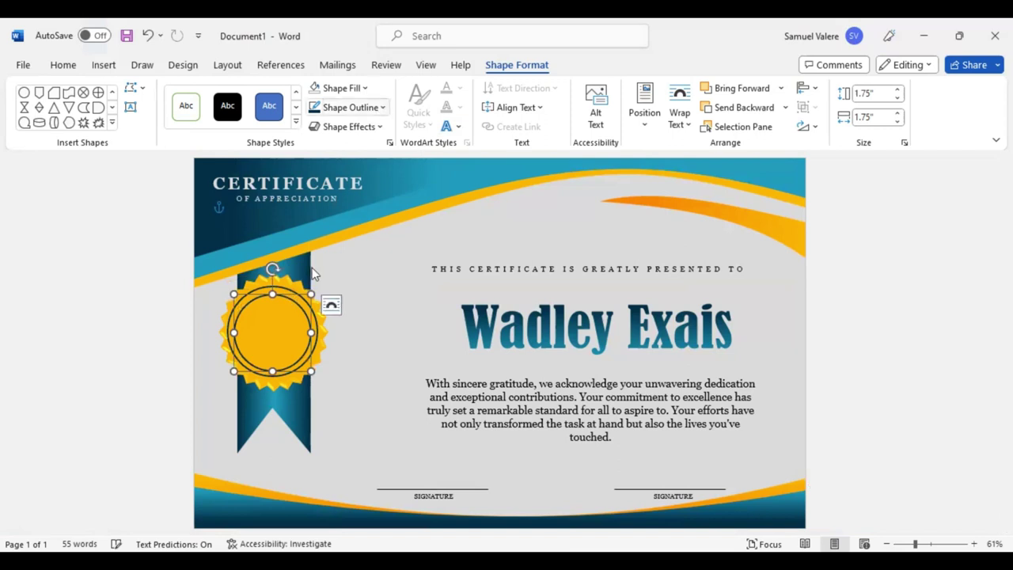
key("ctrl+z")
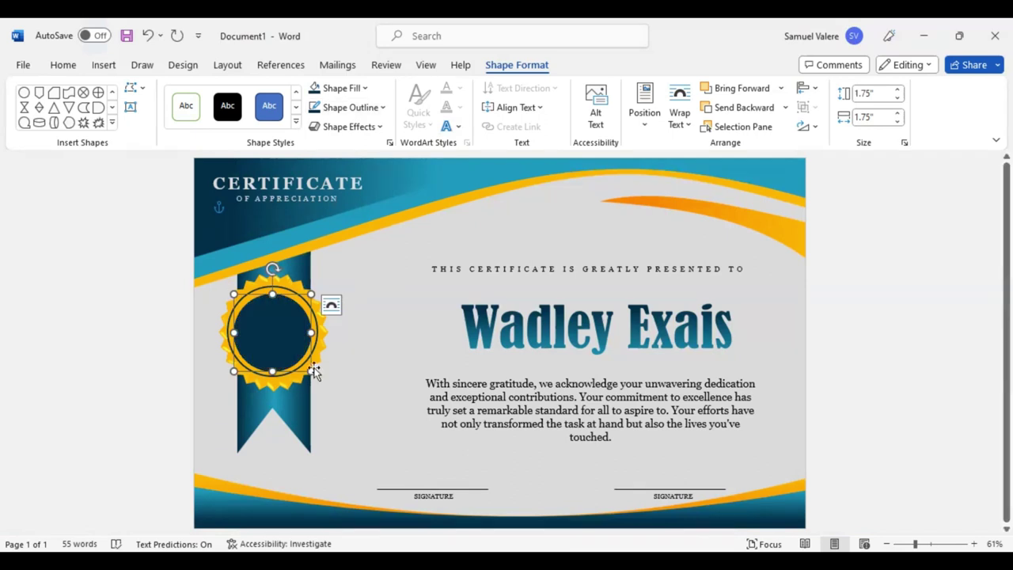
left_click_drag(311, 371, 313, 375)
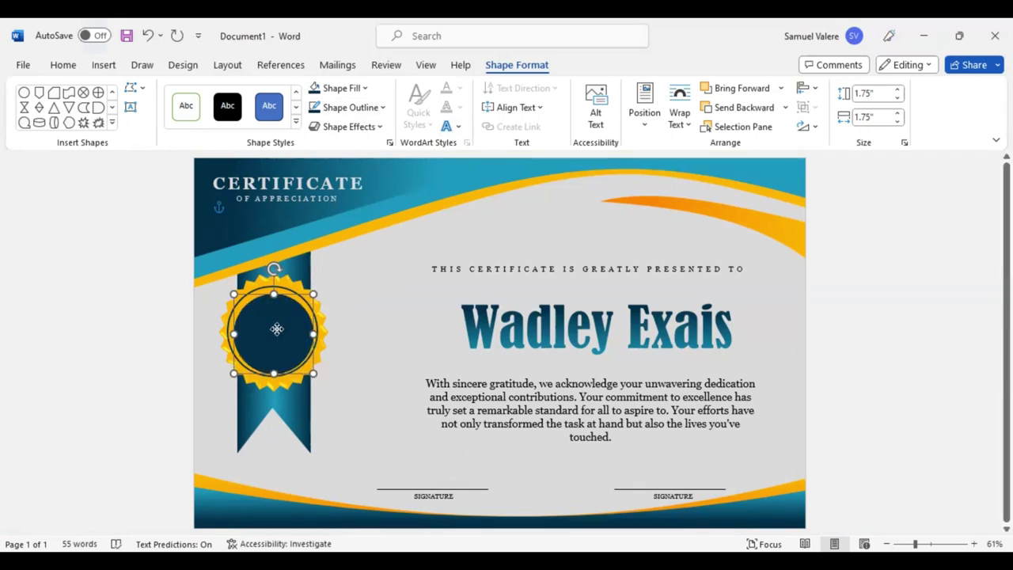
key("Up")
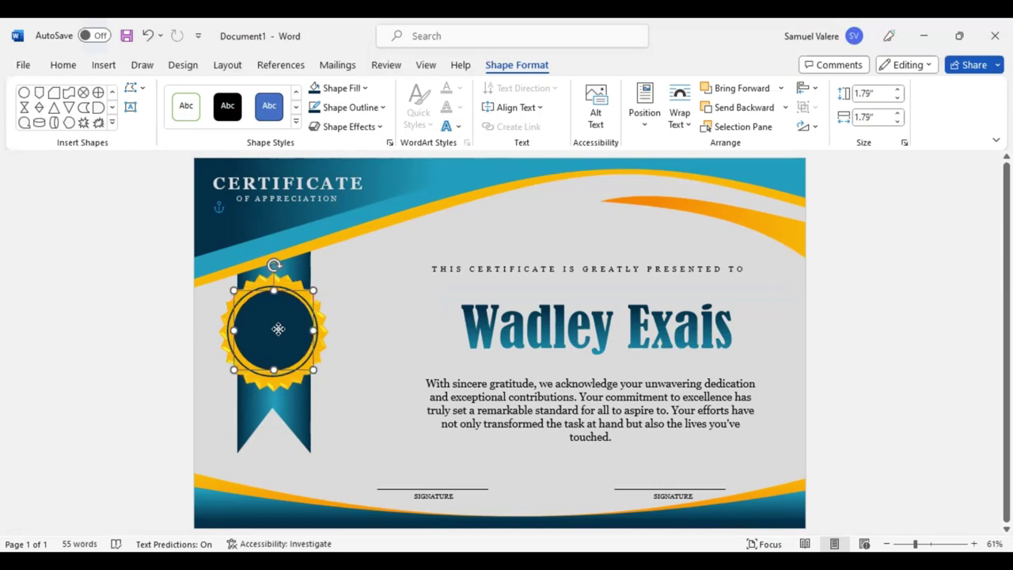
left_click_drag(286, 325, 289, 327)
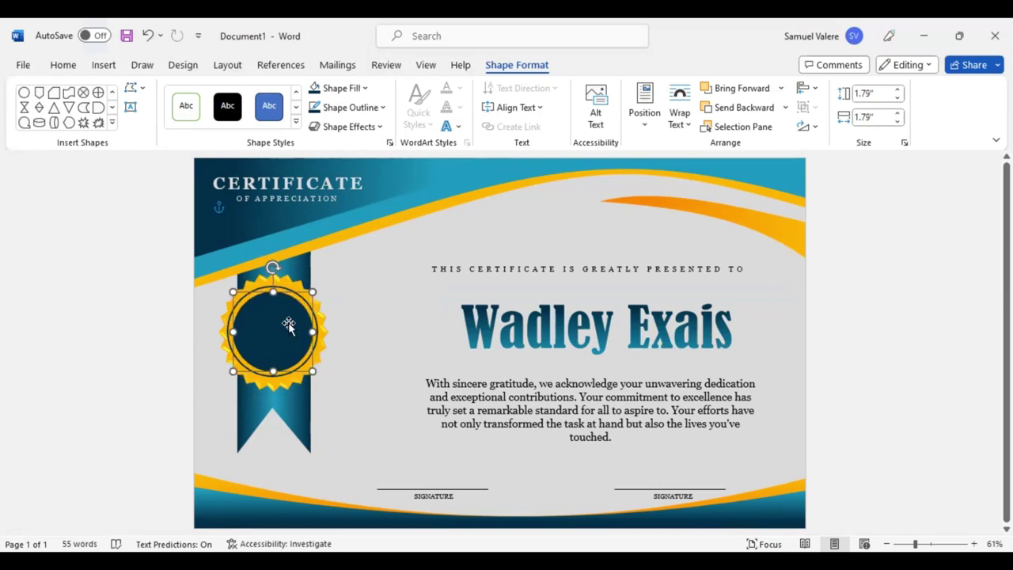
key("ctrl+z")
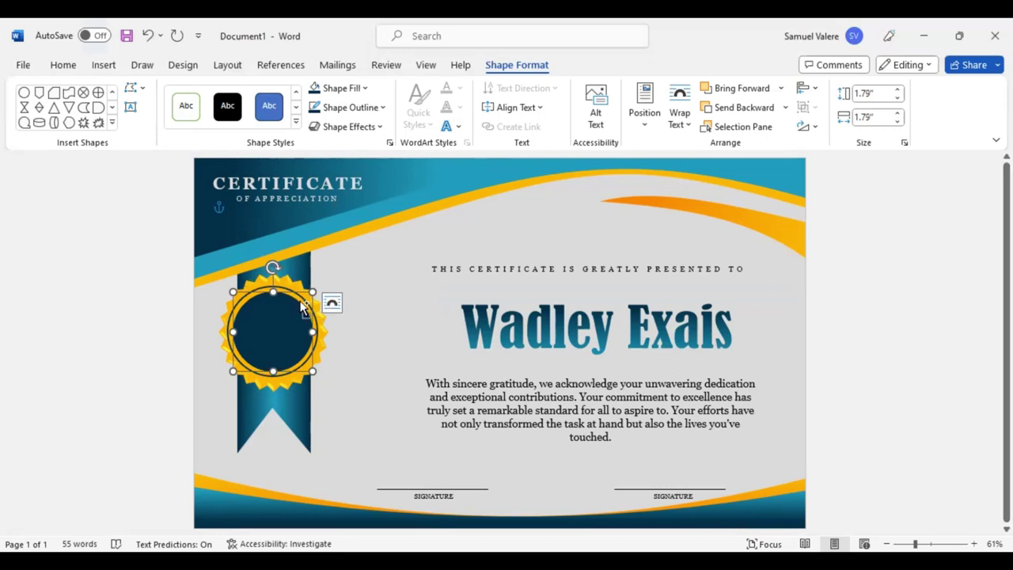
left_click_drag(318, 370, 305, 355)
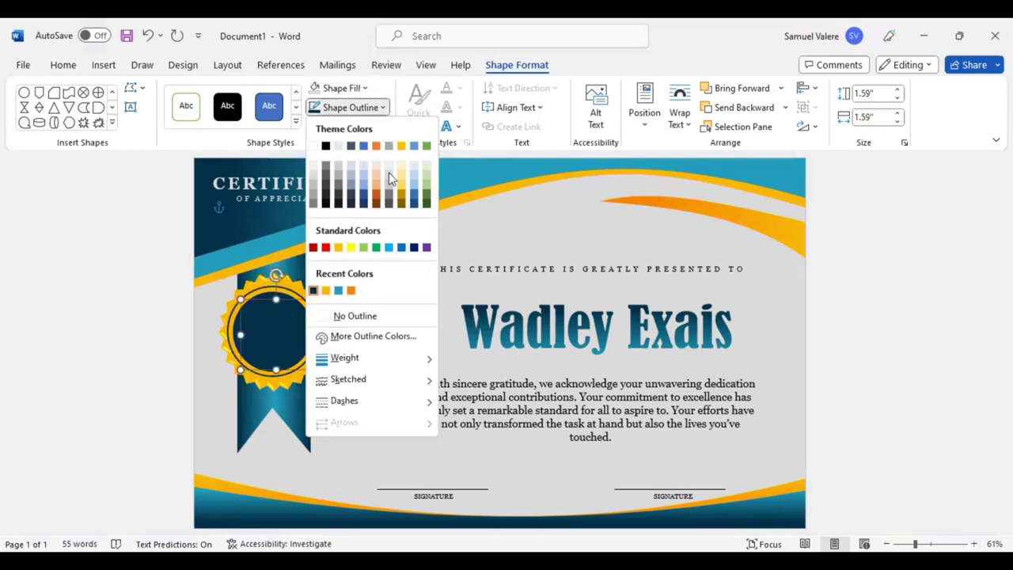
left_click(299, 316)
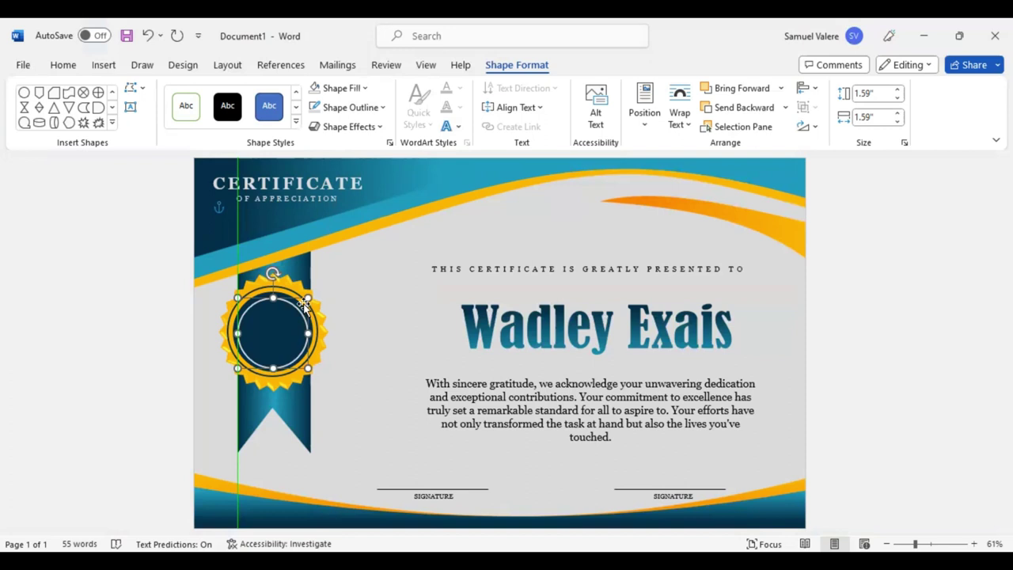
left_click_drag(305, 305, 305, 306)
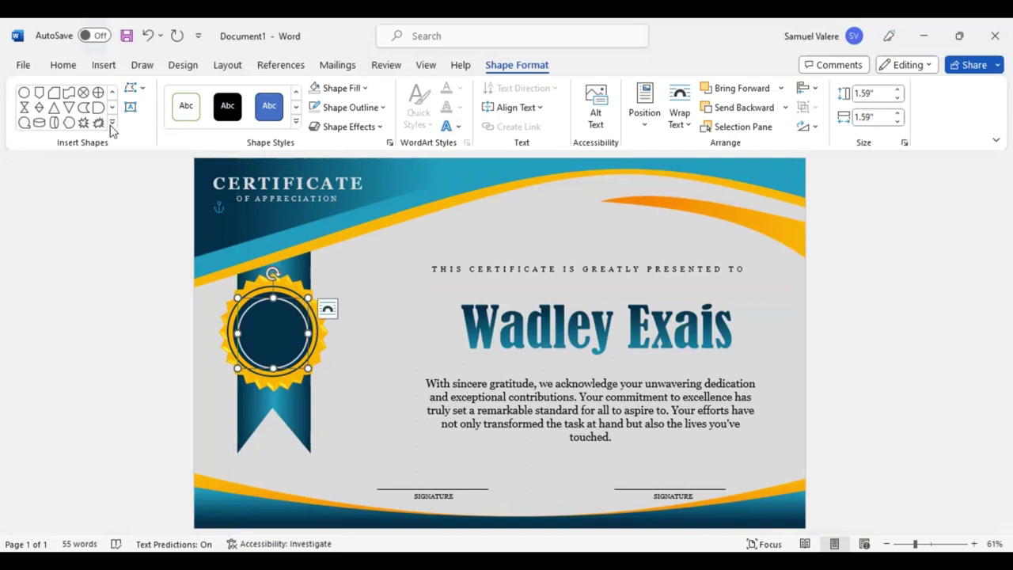
- Place a 1.13" five-point star in the dark circle and trim the ribbon to 5.27" tall
left_click(111, 126)
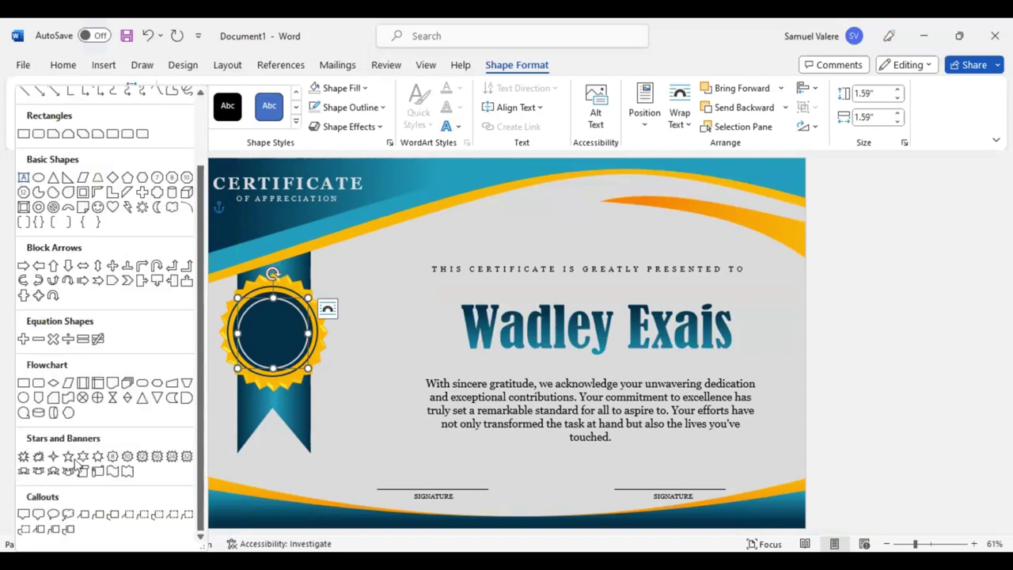
left_click(68, 455)
mouse_move(255, 320)
left_mouse_down()
mouse_move(310, 374)
mouse_move(274, 318)
left_mouse_up()
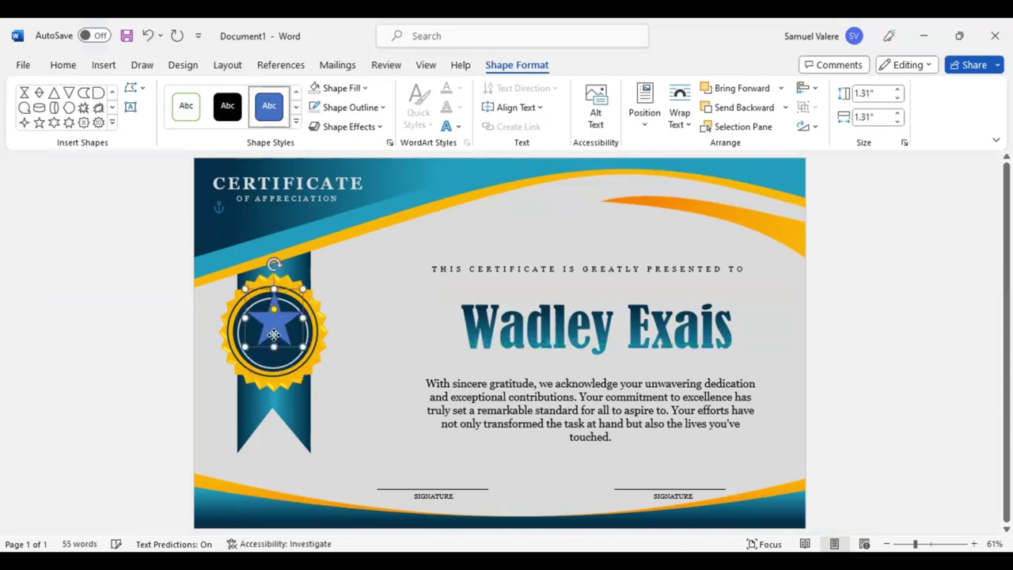
key("Down")
key("Down")
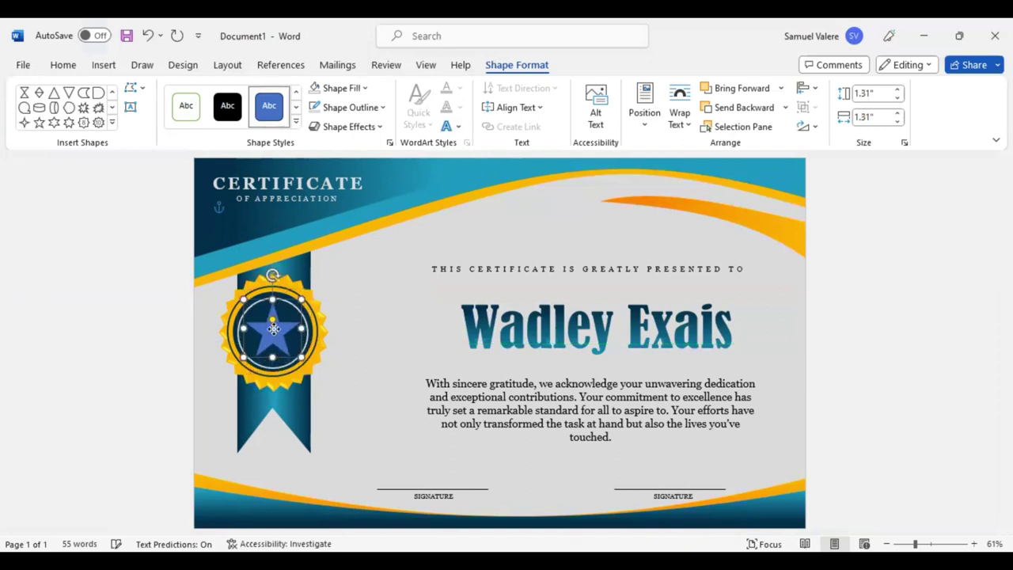
left_click_drag(274, 329, 274, 331)
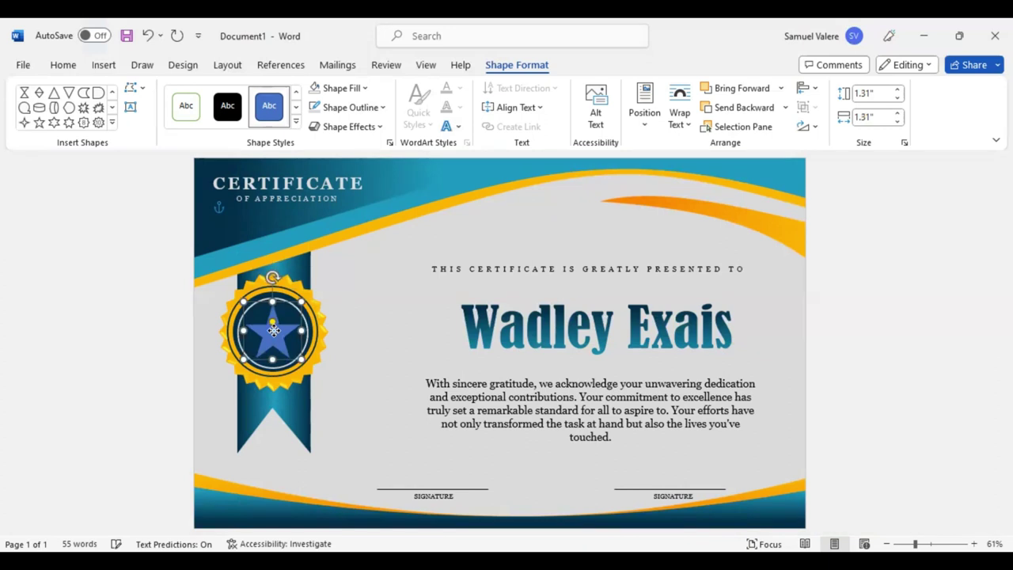
left_click_drag(295, 308, 274, 336)
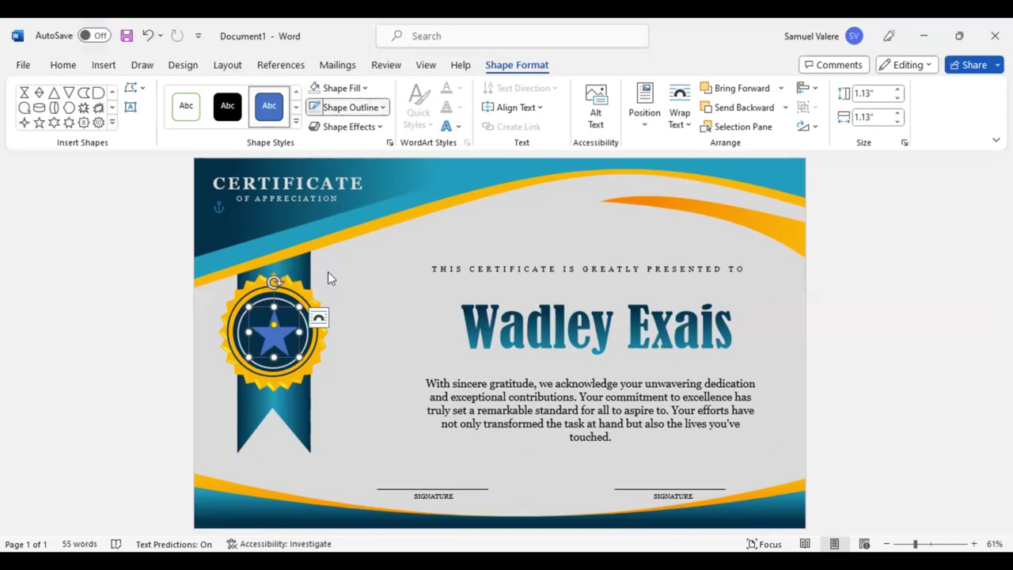
key("ctrl+z")
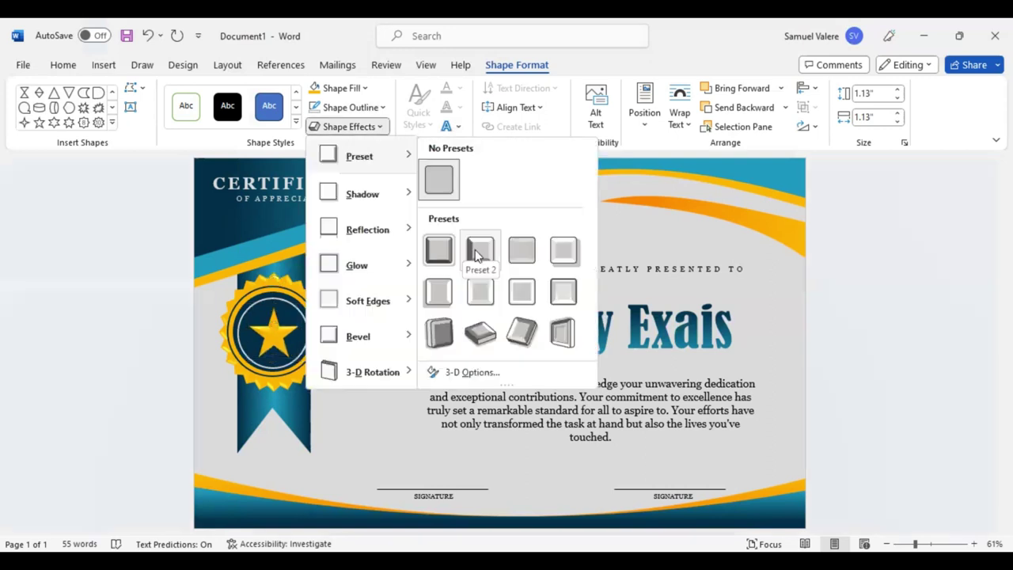
key("Escape")
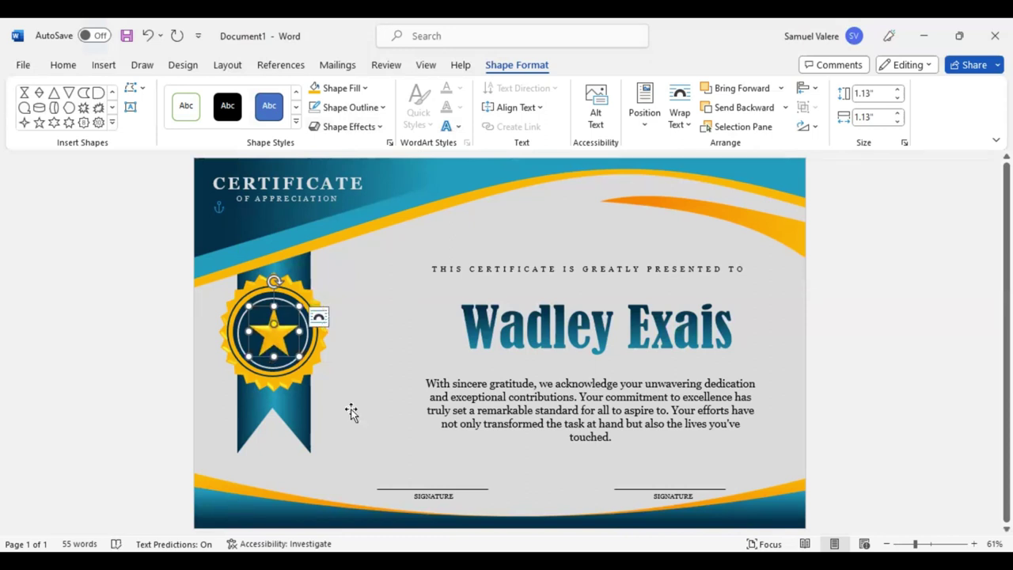
left_click(276, 452)
left_click_drag(275, 452, 274, 449)
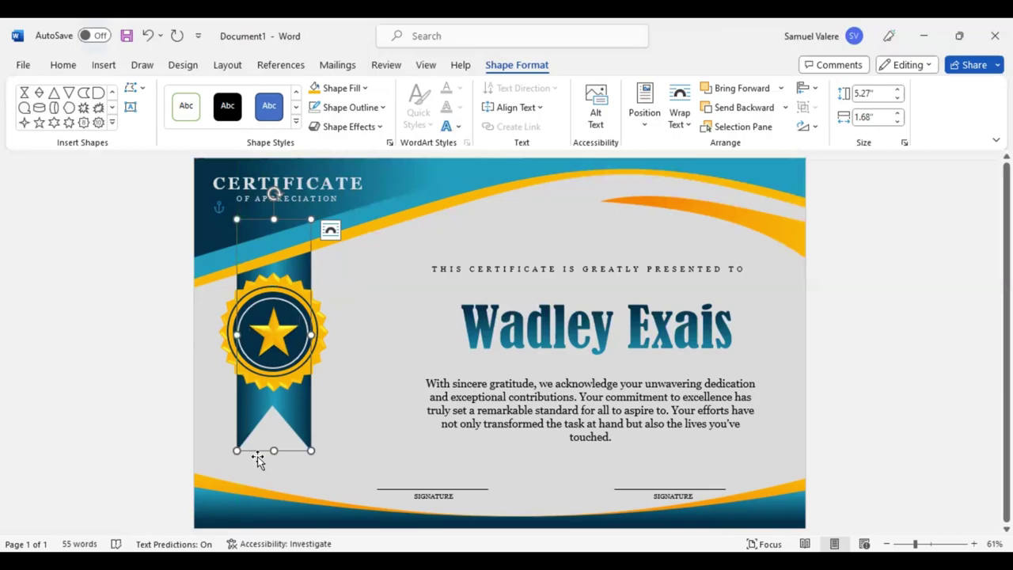